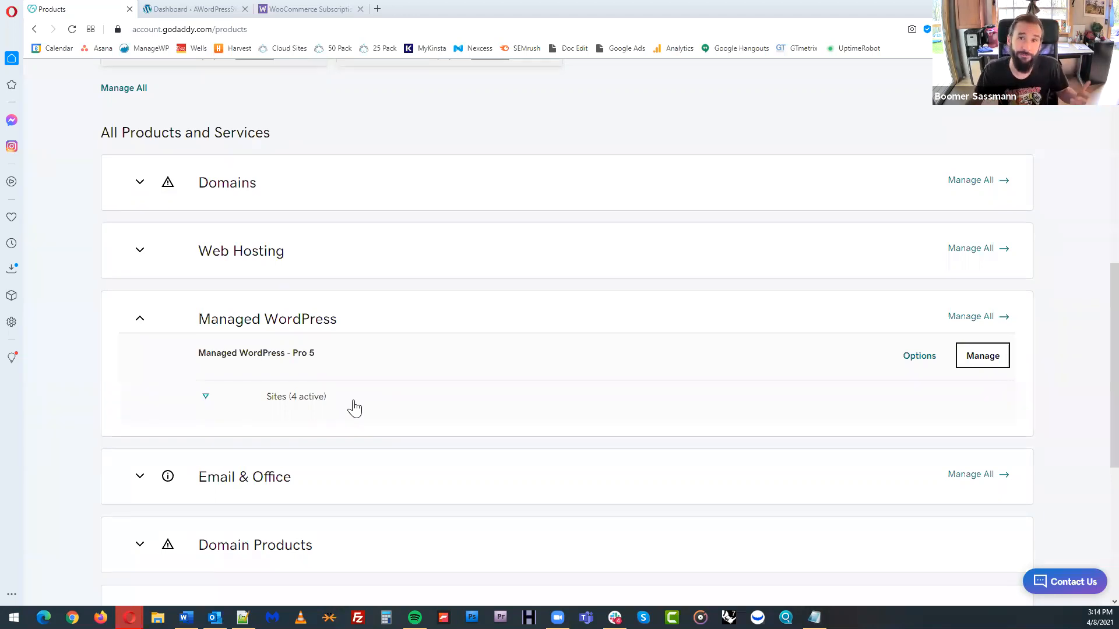
Start creating a new site on the Managed WordPress Pro 5 plan with the manual WordPress setup for experienced users
scroll(355, 408, "down", 1)
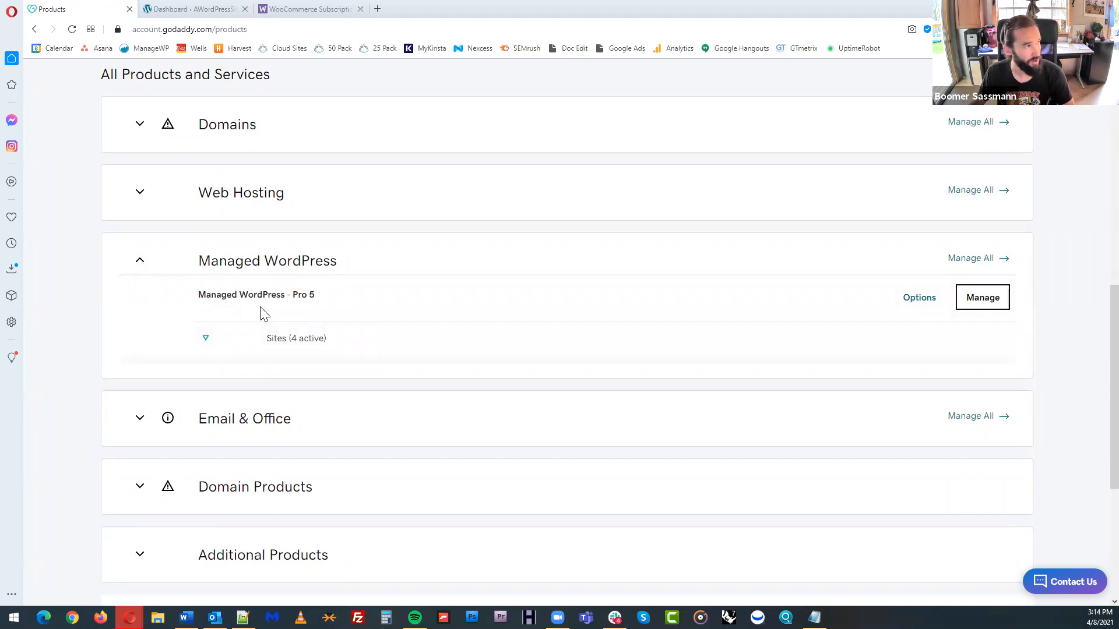
left_click(766, 348)
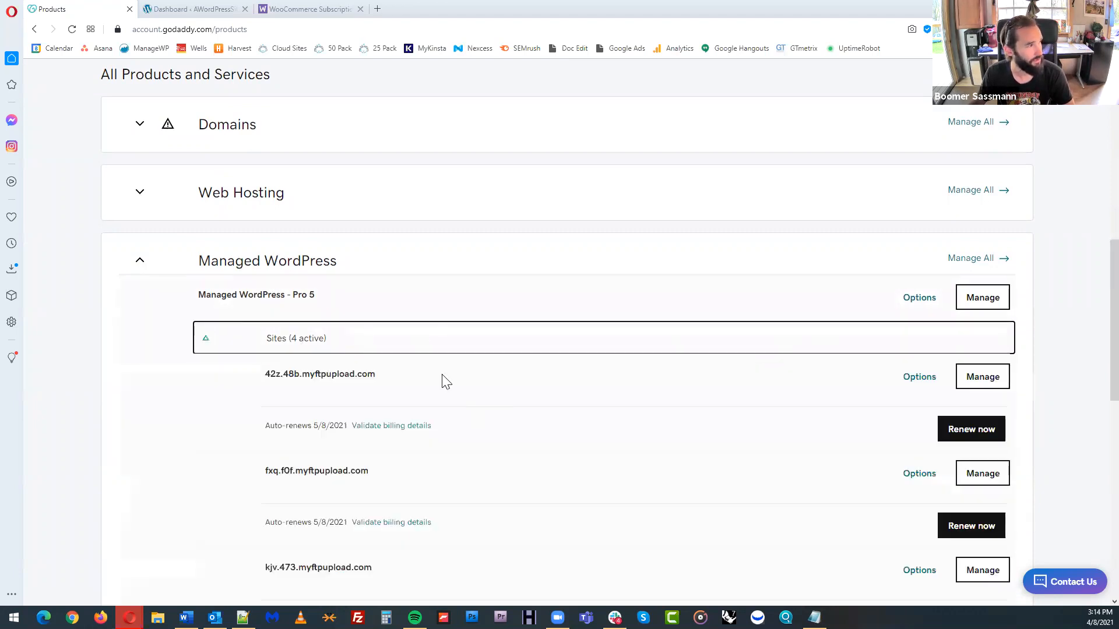
left_click(233, 340)
left_click(975, 305)
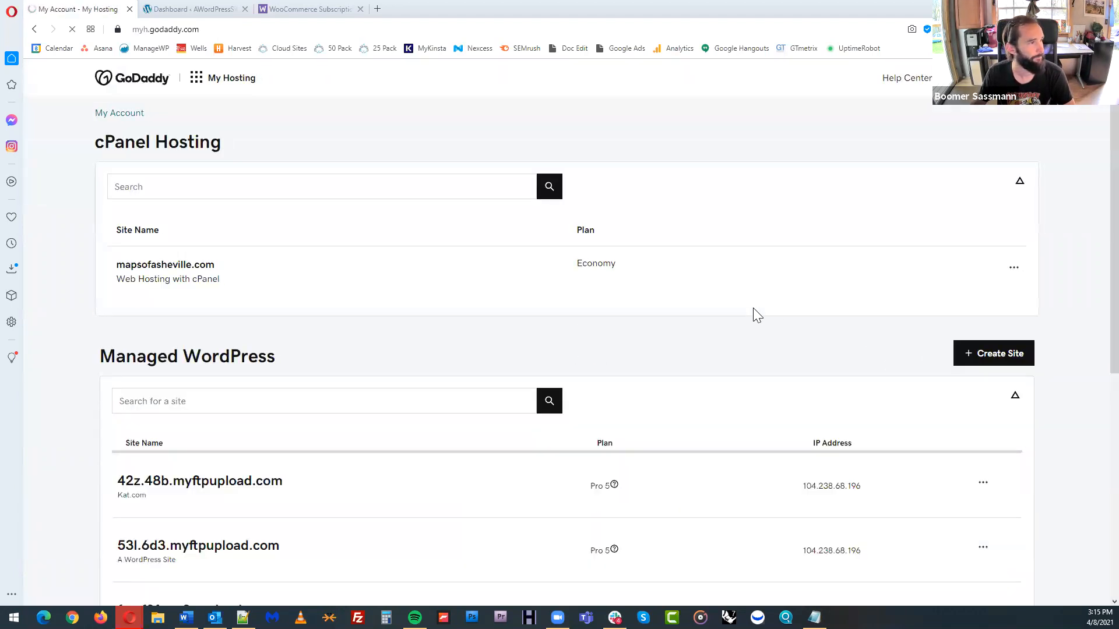
scroll(757, 309, "down", 4)
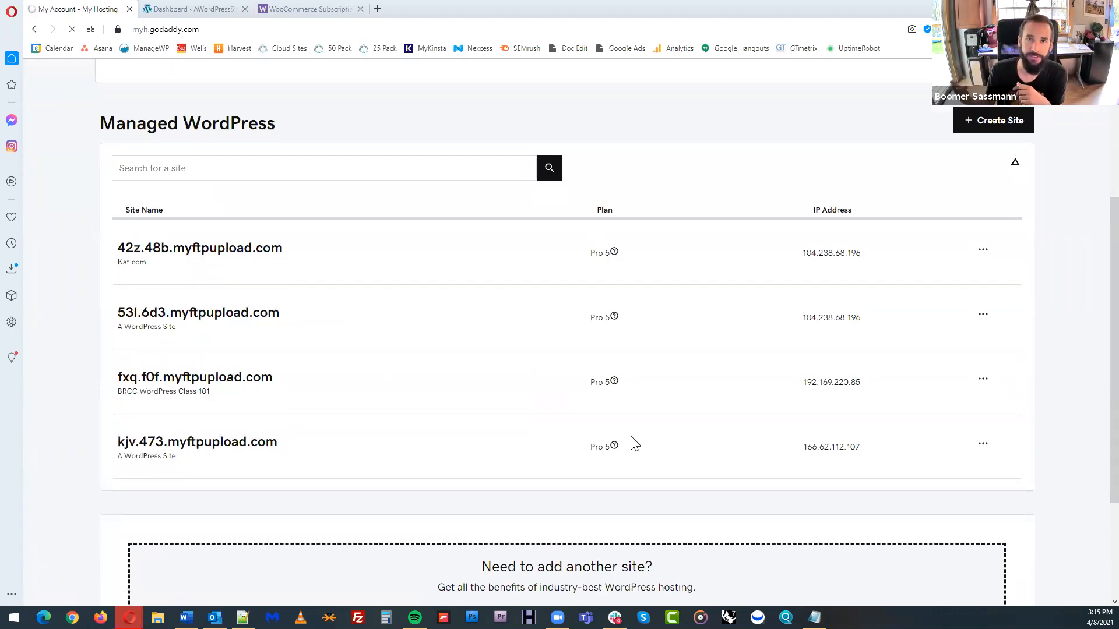
left_click(1010, 127)
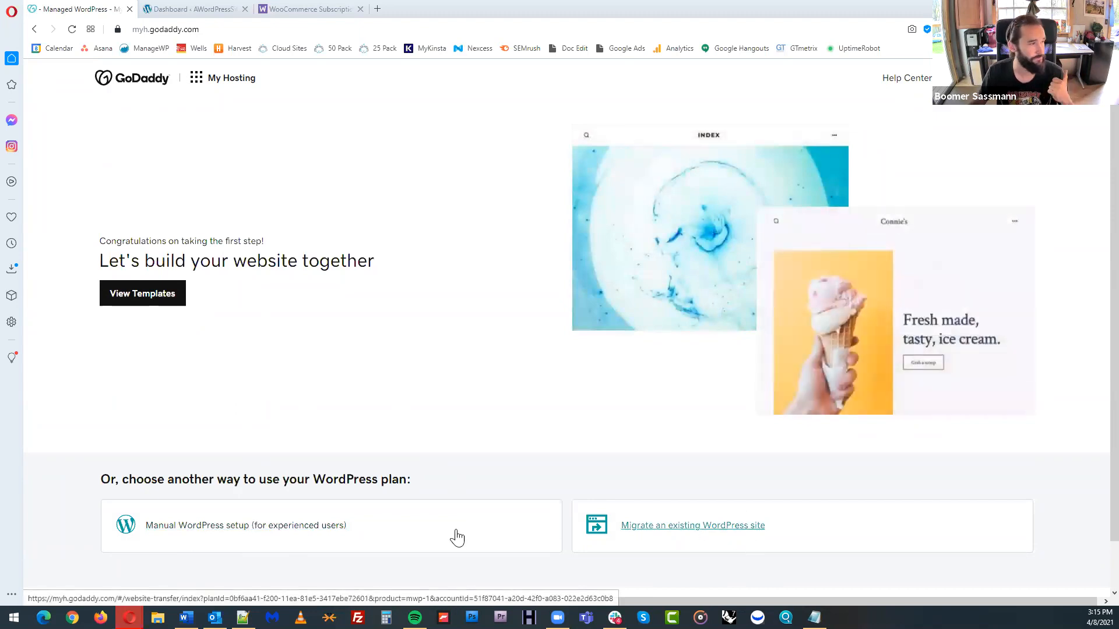
left_click(314, 526)
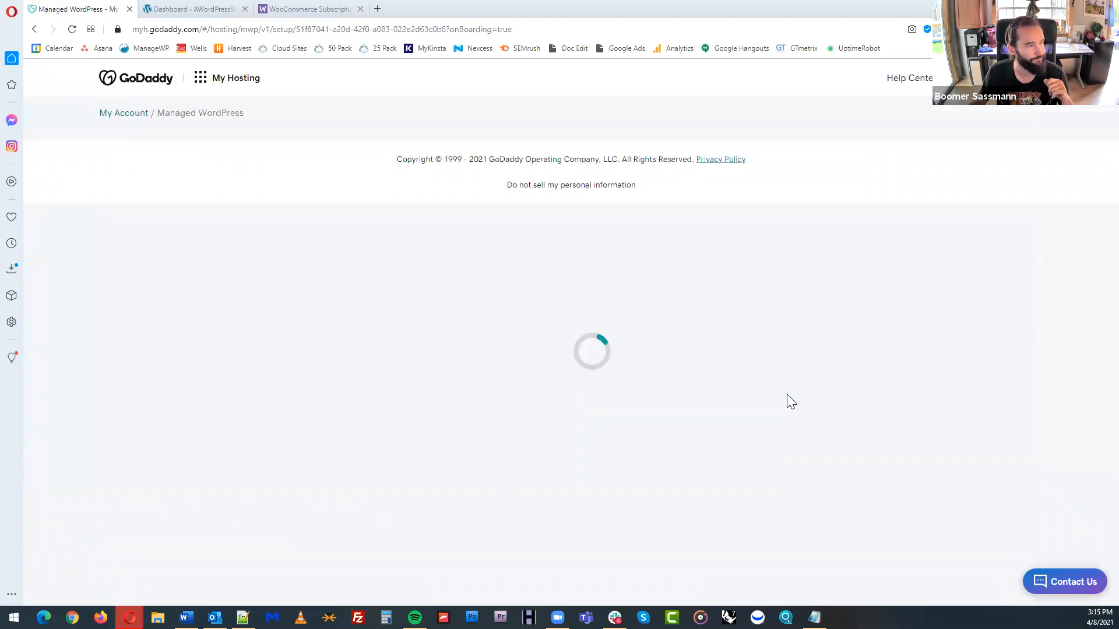
Create the WordPress login for the new site by entering the username and password, and submit it
left_click(515, 338)
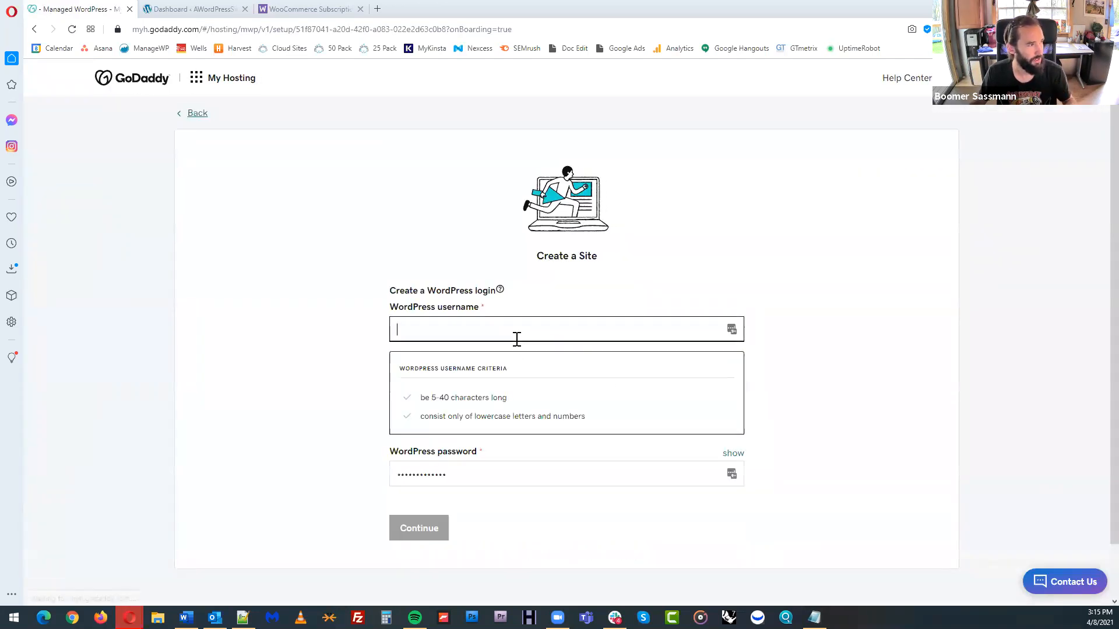
type("boomer")
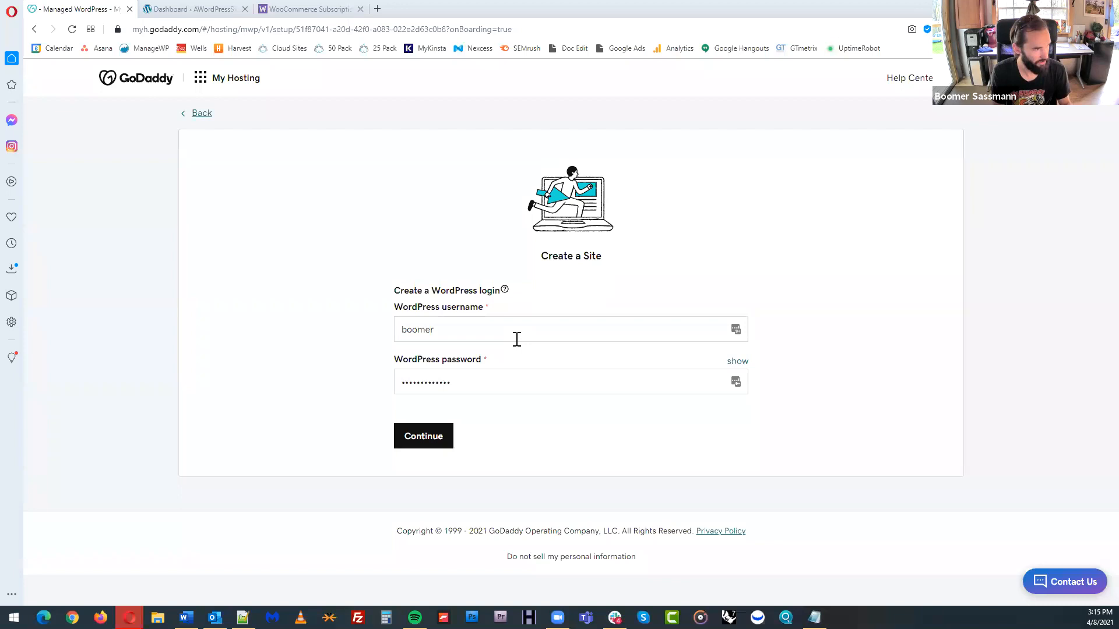
left_click_drag(502, 384, 363, 379)
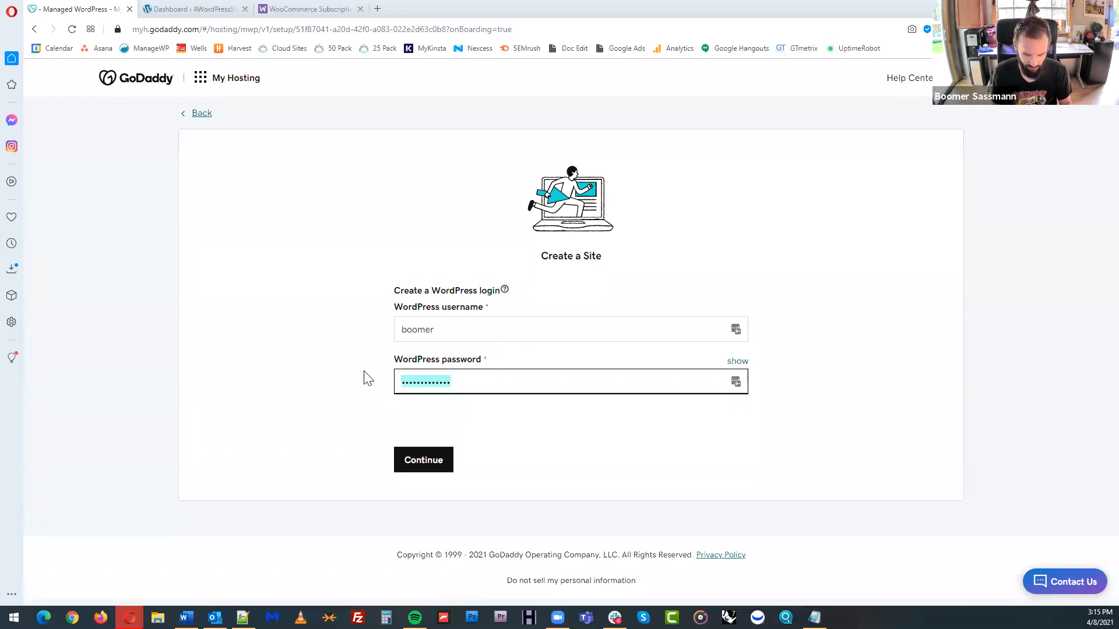
type("••••••••••")
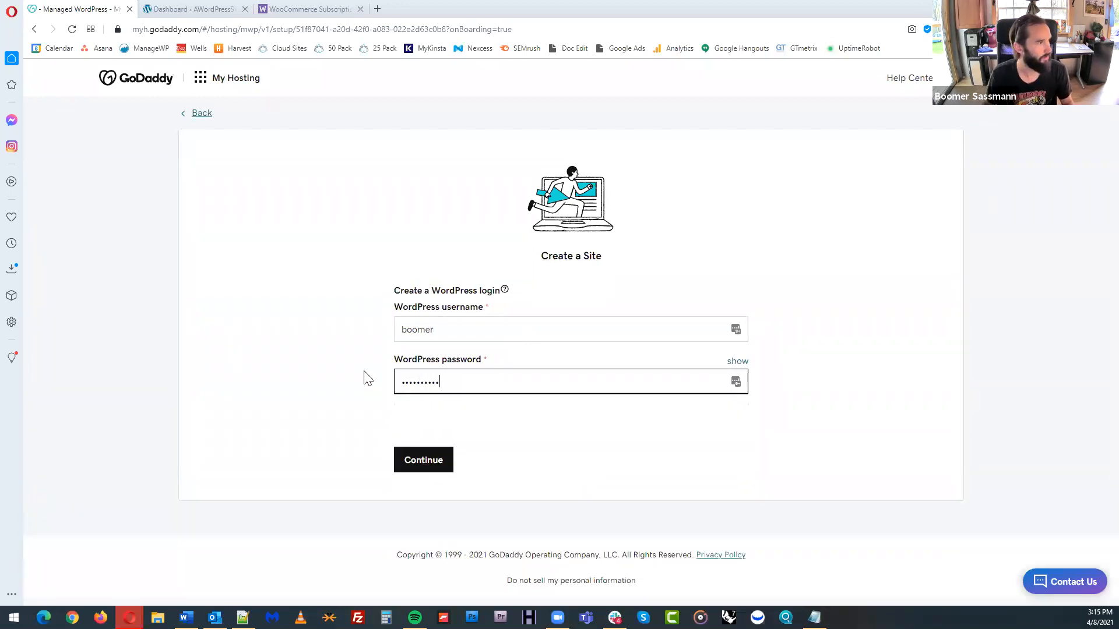
left_click(438, 463)
left_click(430, 446)
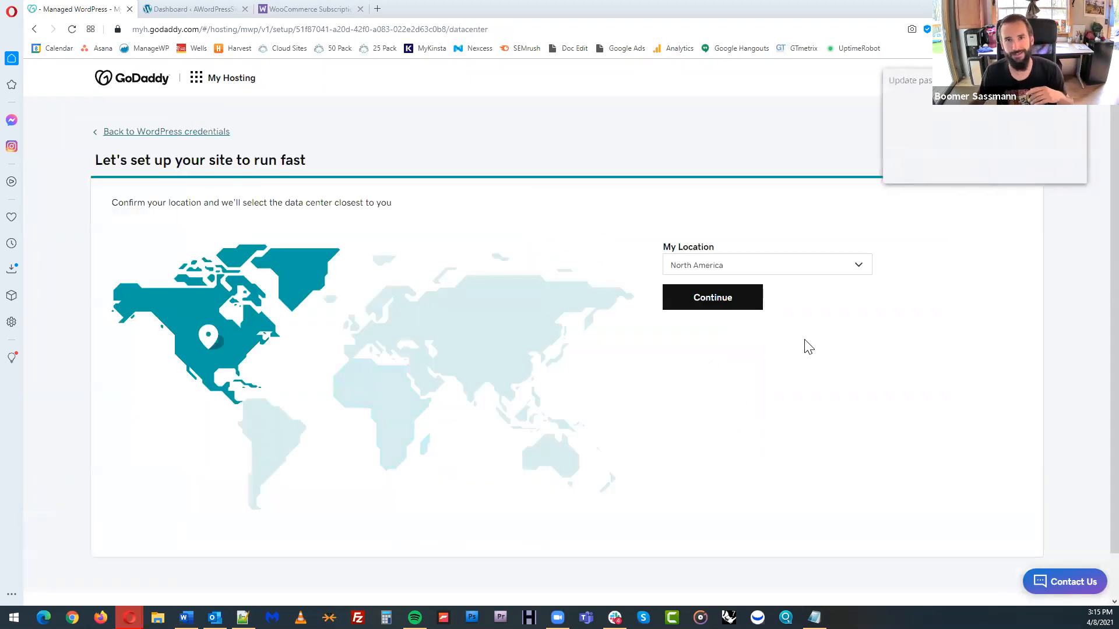
Confirm North America as the site's location and view the newly created site
left_click(1006, 169)
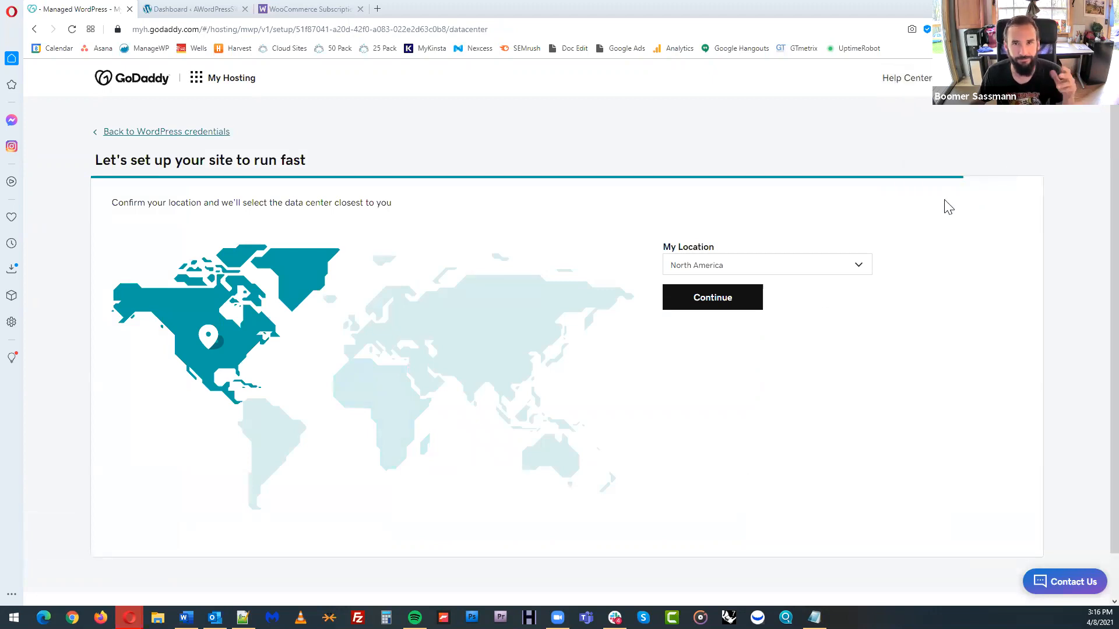
left_click(699, 295)
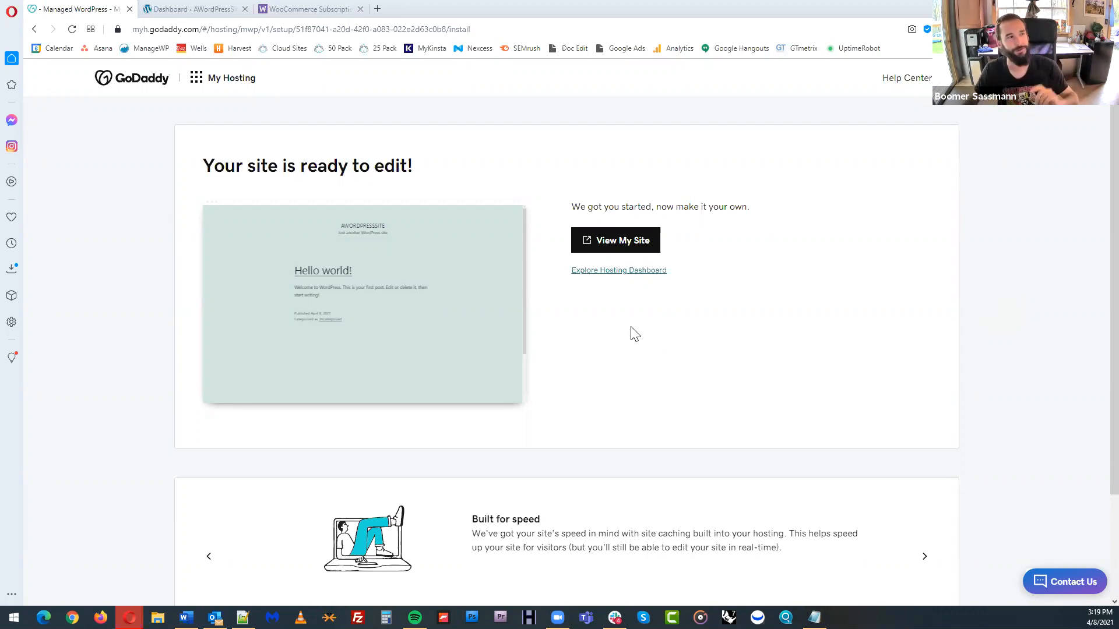
left_click(625, 246)
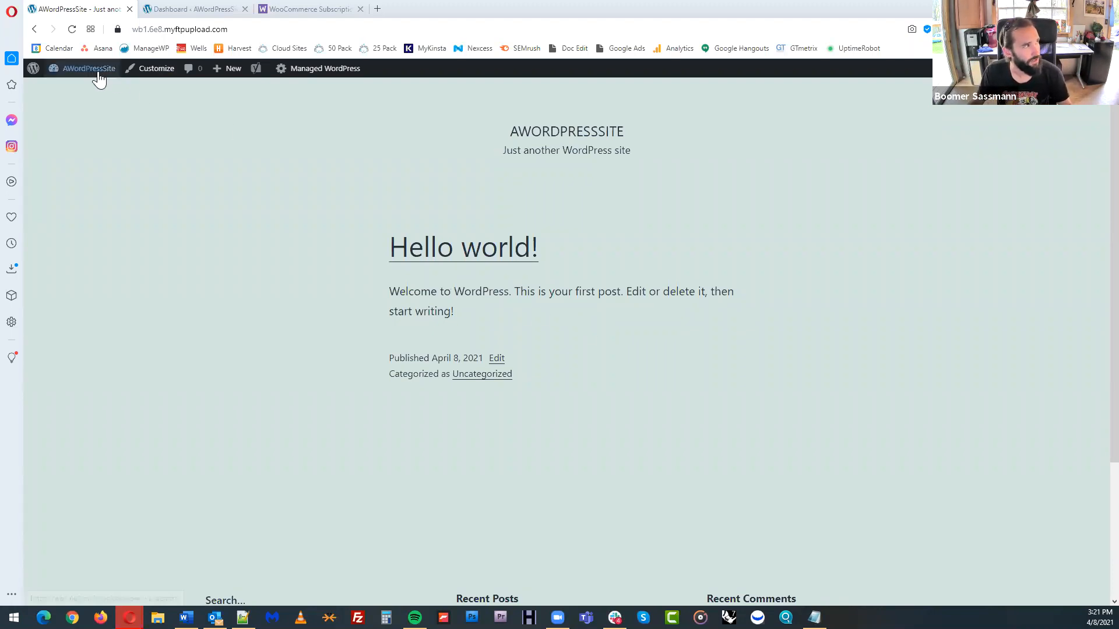
From the site's WordPress dashboard, go to adding new plugins and search for "woo"
mouse_move(97, 73)
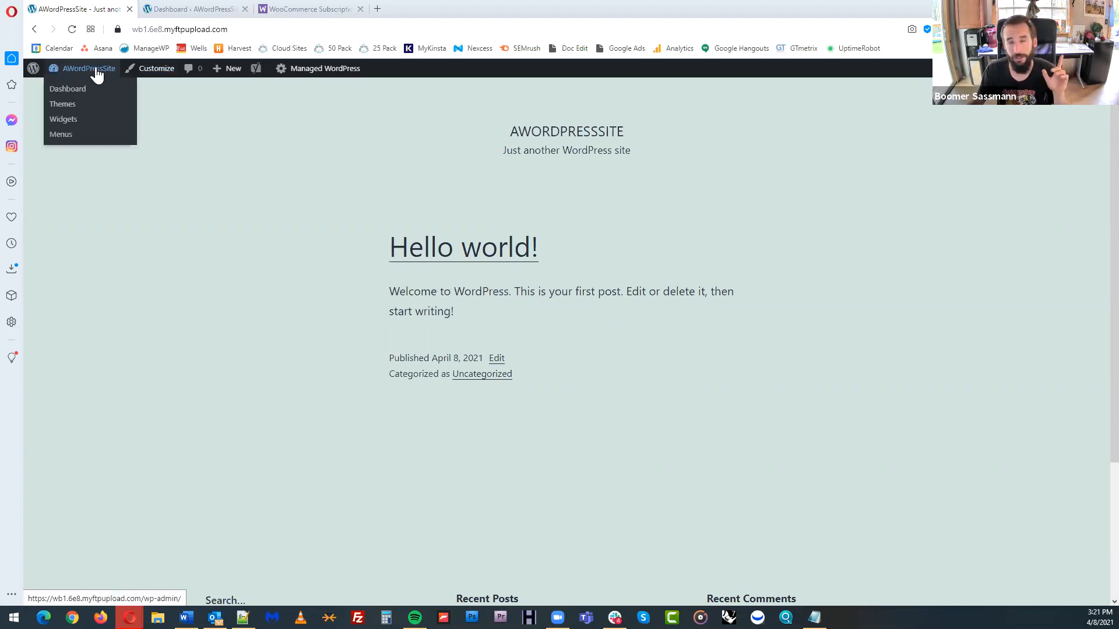
left_click(97, 73)
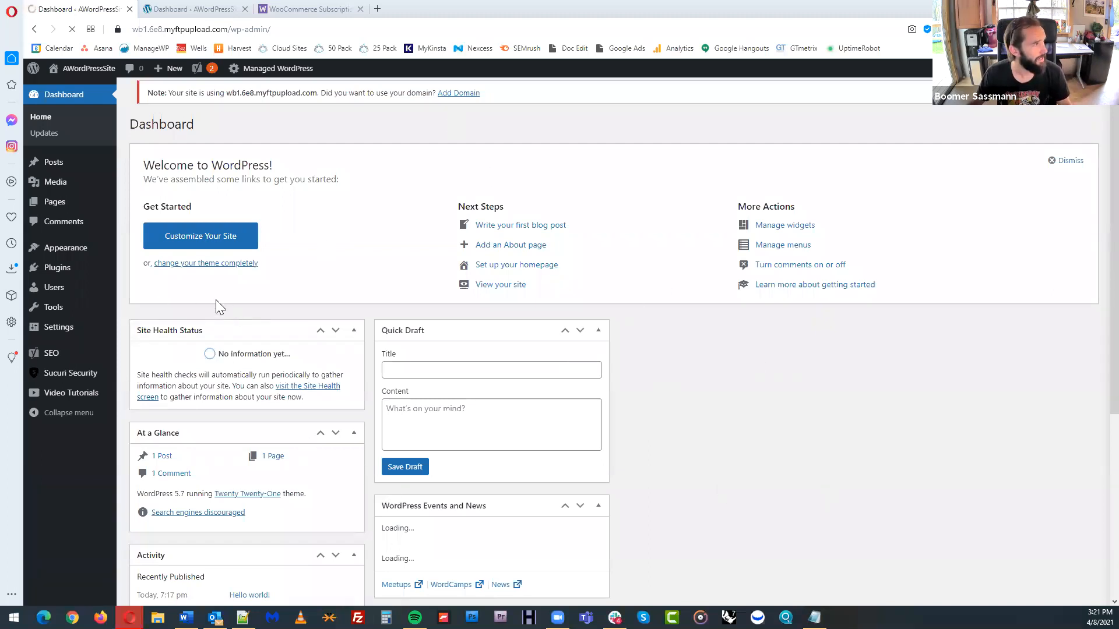
left_click(67, 272)
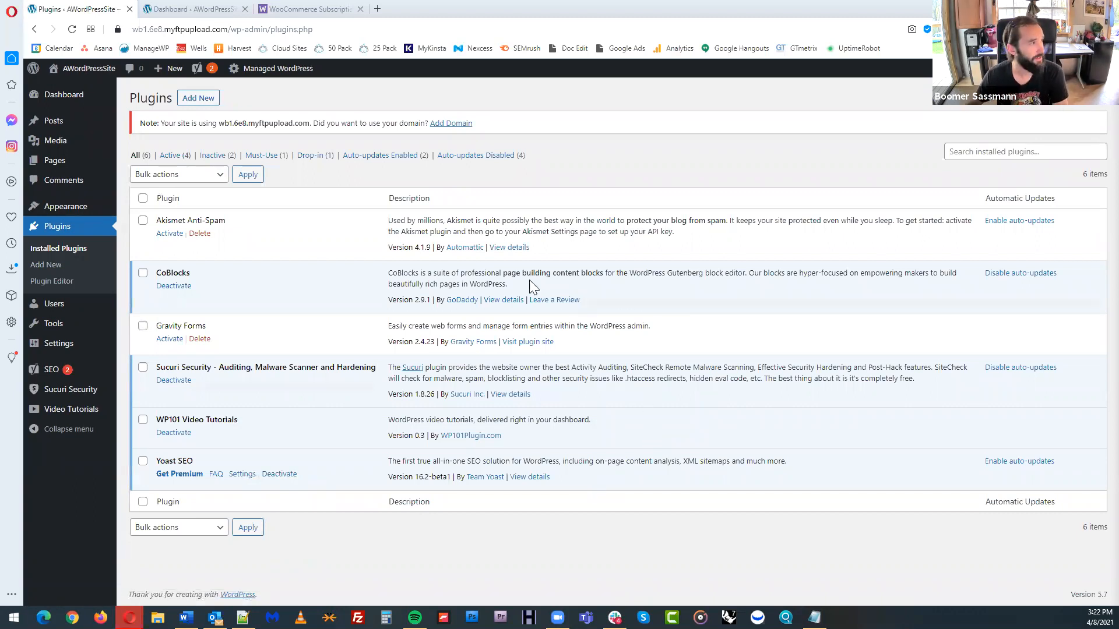
left_click(203, 104)
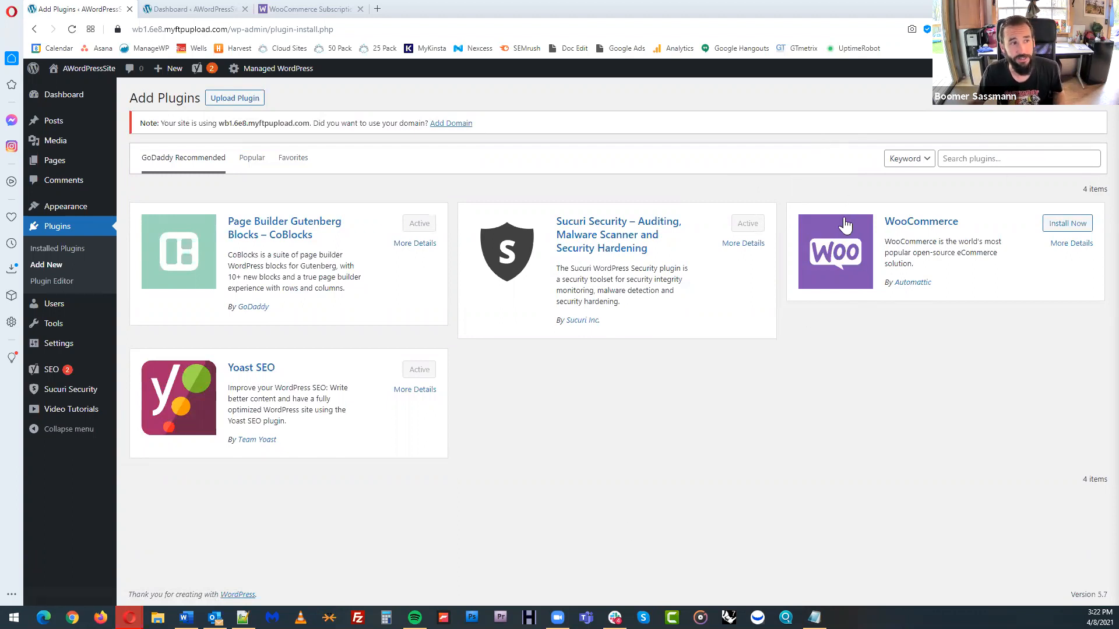
left_click(992, 157)
type("woo")
key("Return")
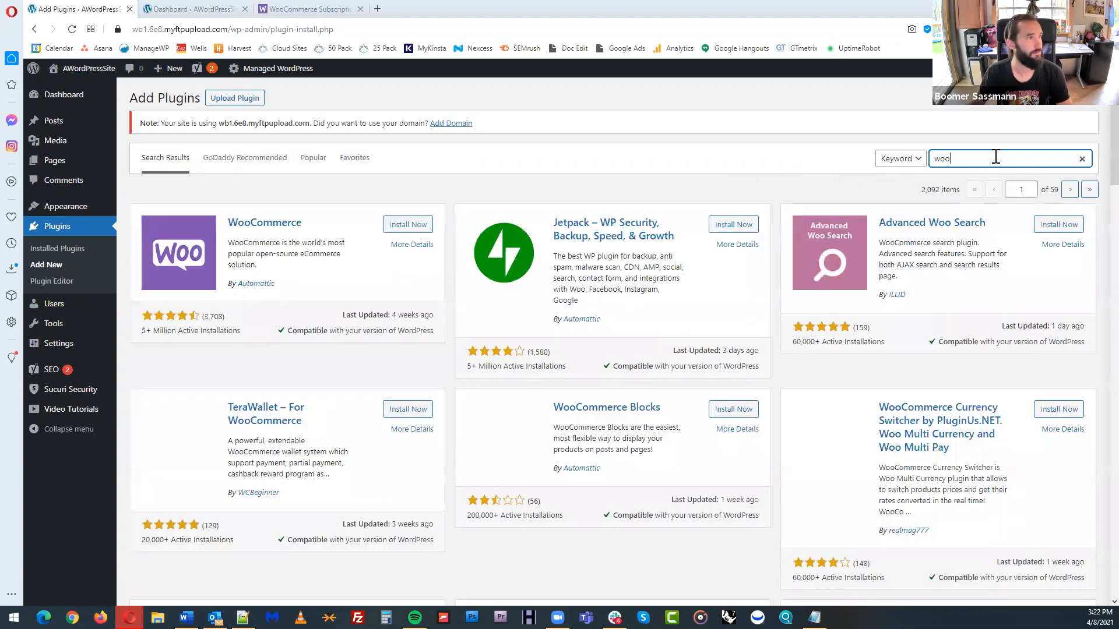
Install the WooCommerce plugin by Automattic from the search results and activate it
scroll(829, 398, "down", 1)
double_click(931, 131)
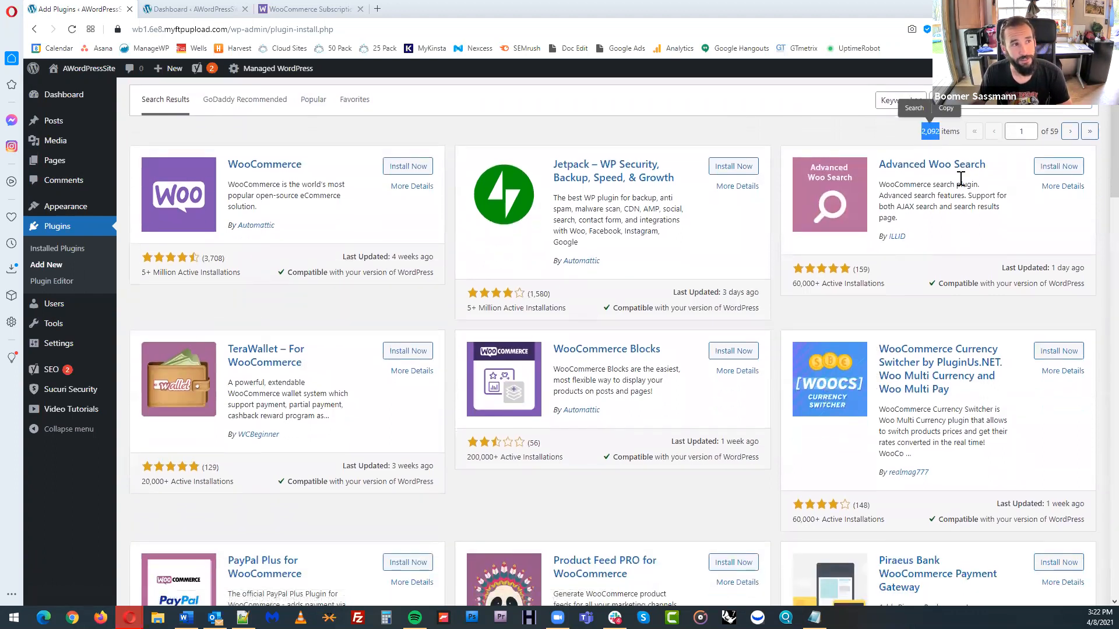
scroll(872, 155, "up", 1)
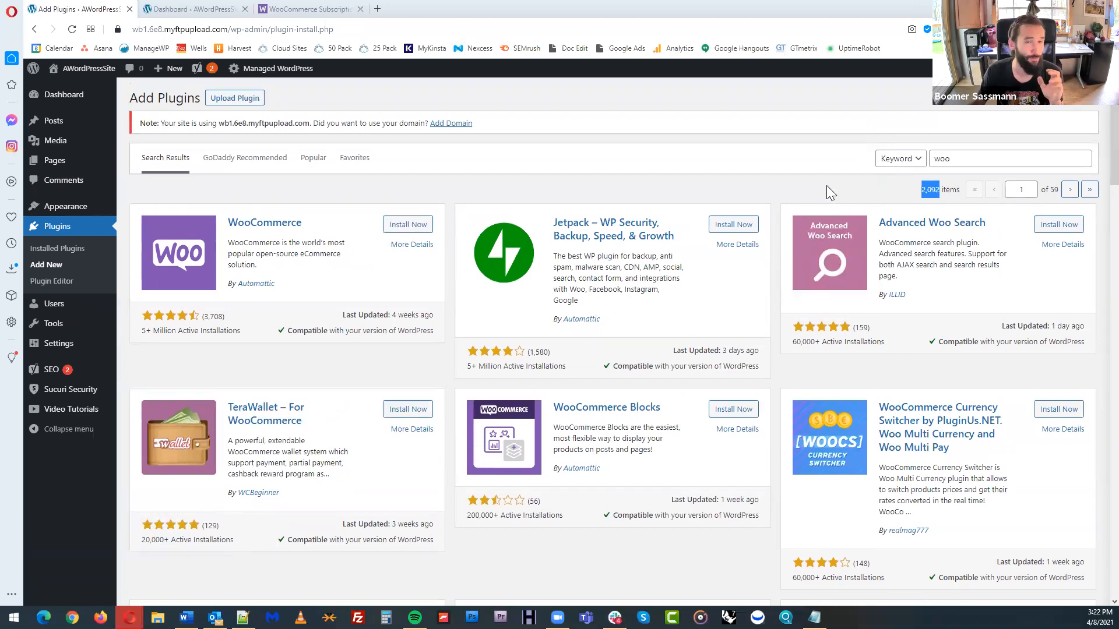
left_click_drag(141, 326, 169, 332)
left_click(163, 332)
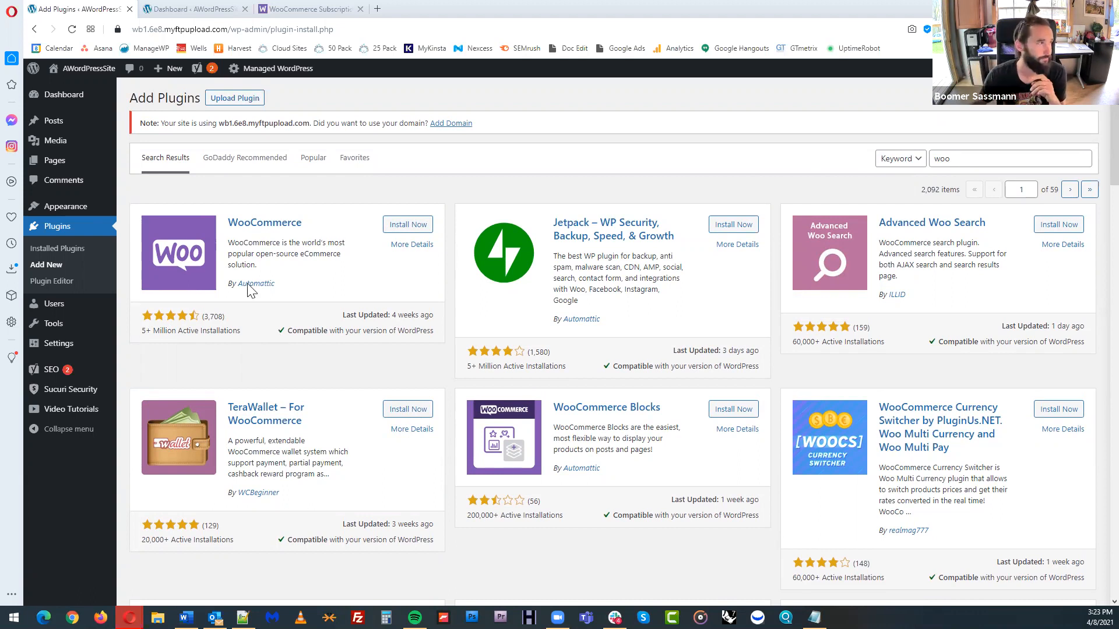
left_click(416, 229)
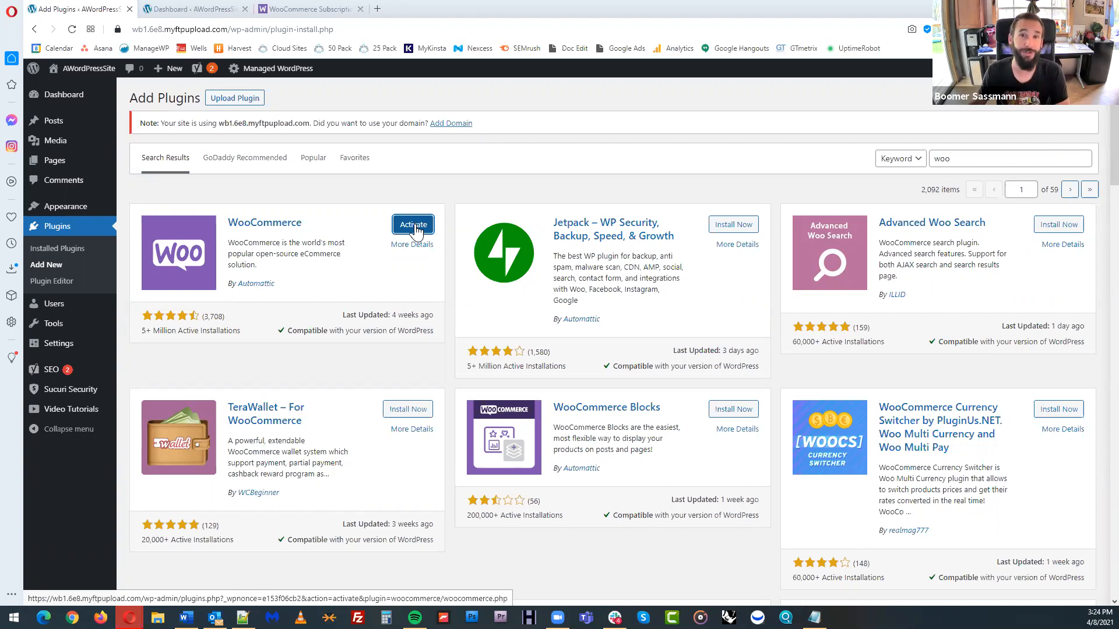
left_click(415, 229)
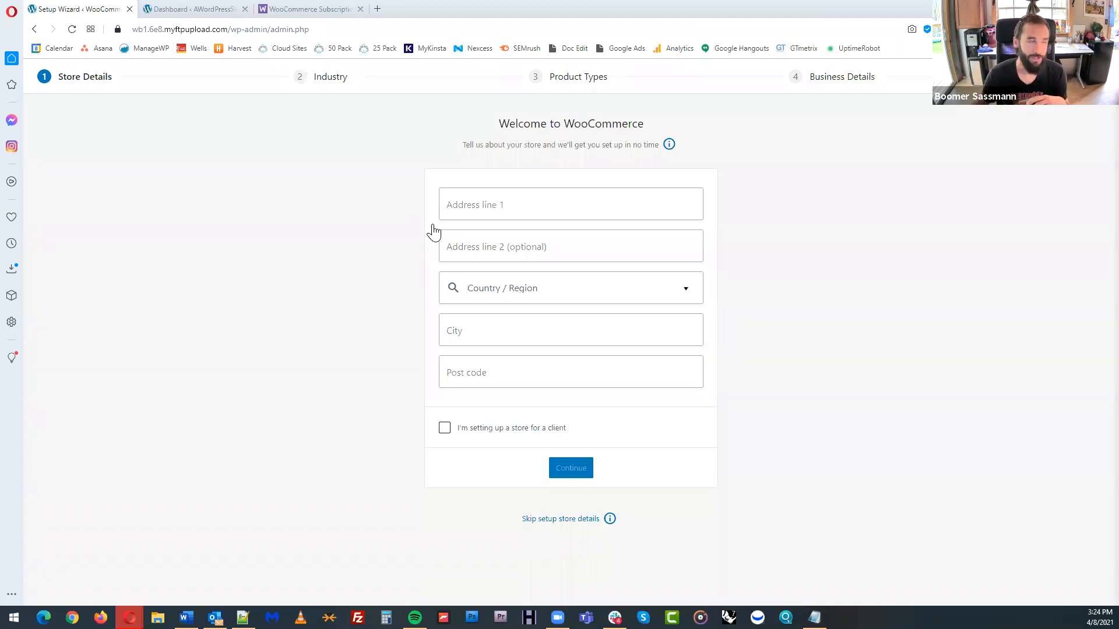
Enter the store's street address in the first address line of the WooCommerce setup wizard
left_click(483, 205)
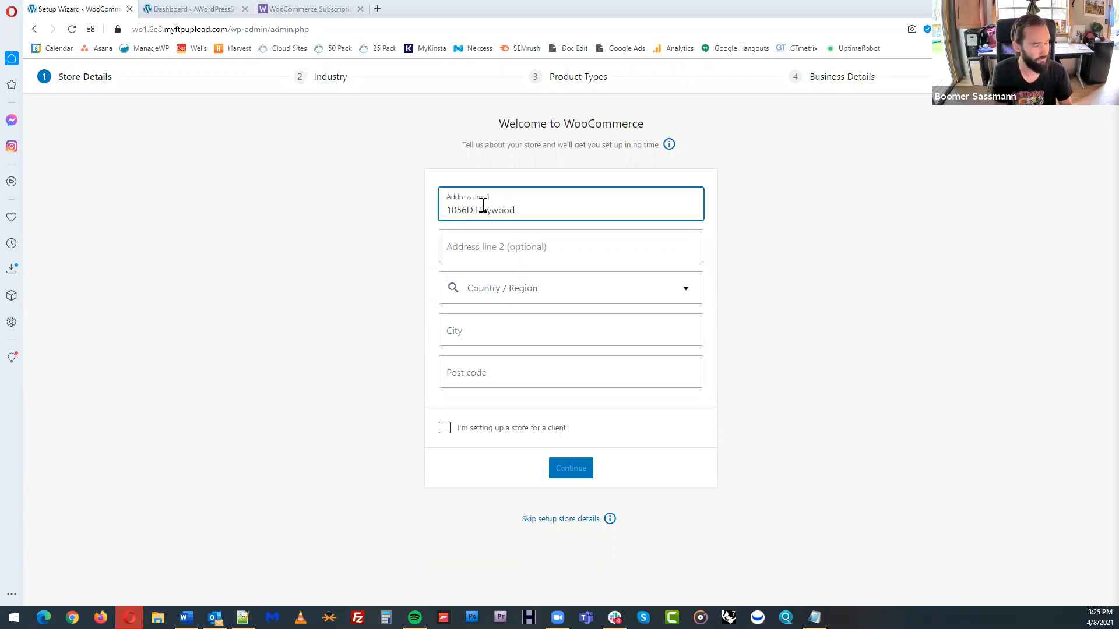
key("Tab")
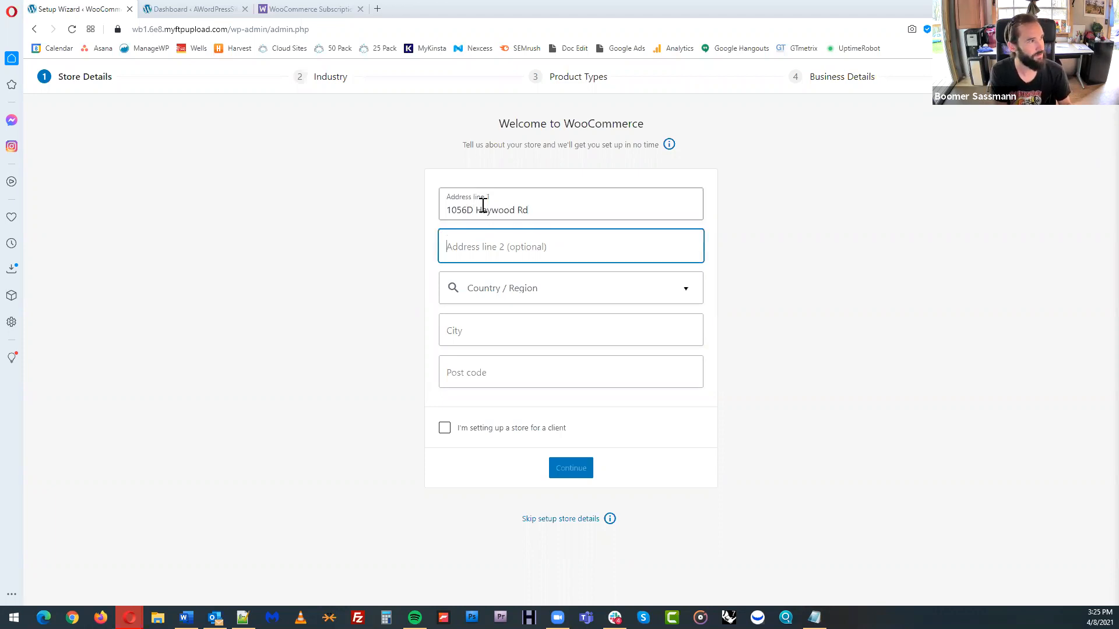
Set the store's country and region to United States (US) — North Carolina, leaving the optional second address line empty
key("Tab")
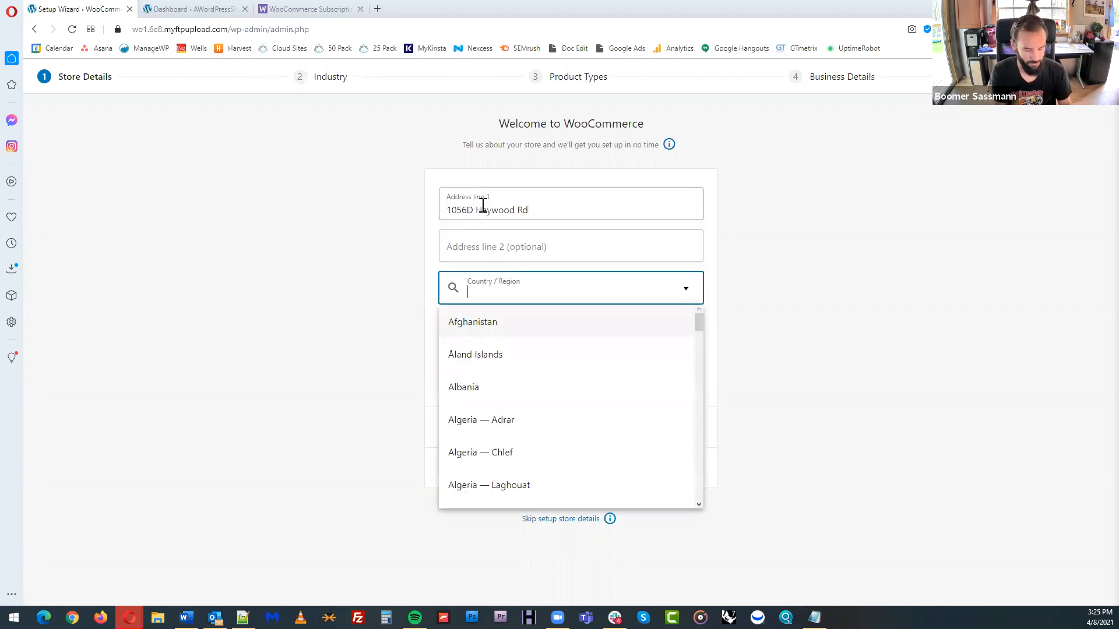
type("united")
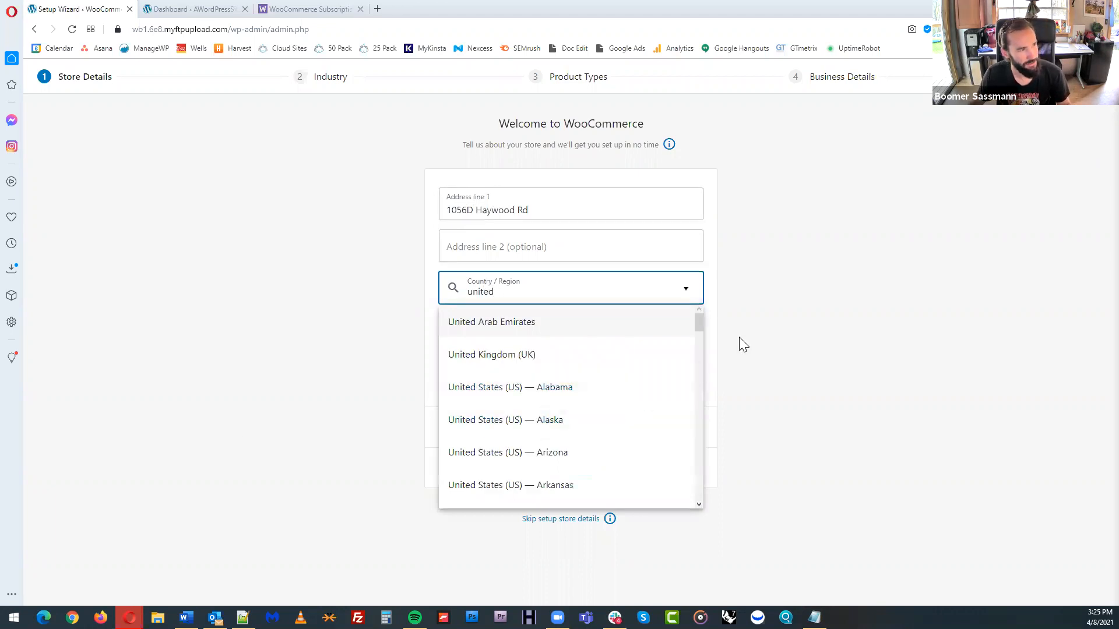
left_click_drag(702, 322, 697, 415)
left_click(606, 422)
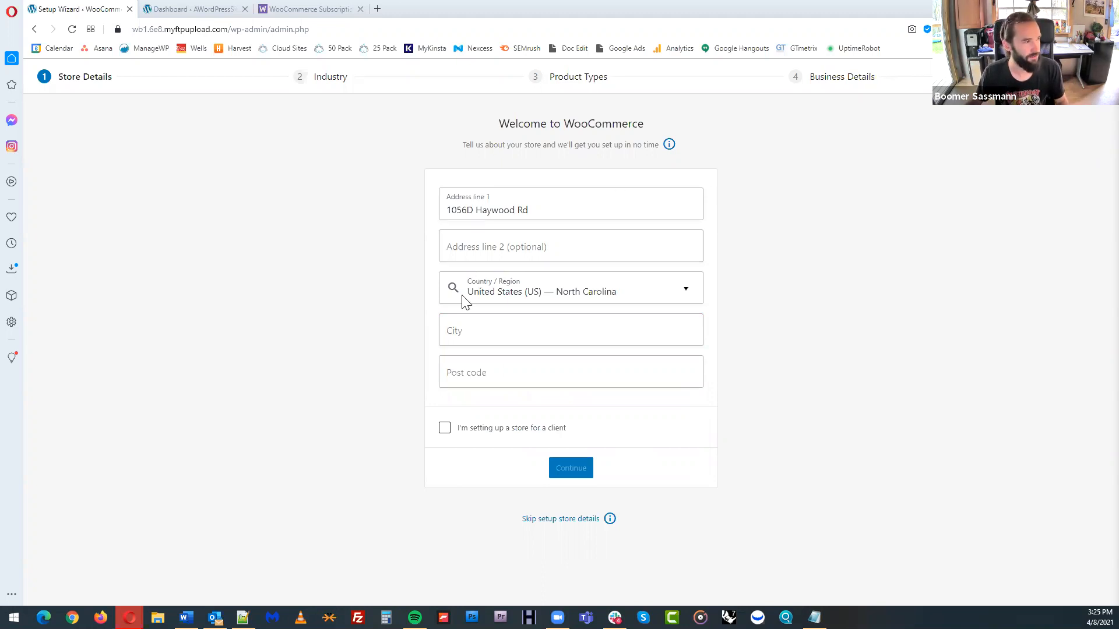
Fill in the store's city and post code in the store details
left_click(481, 331)
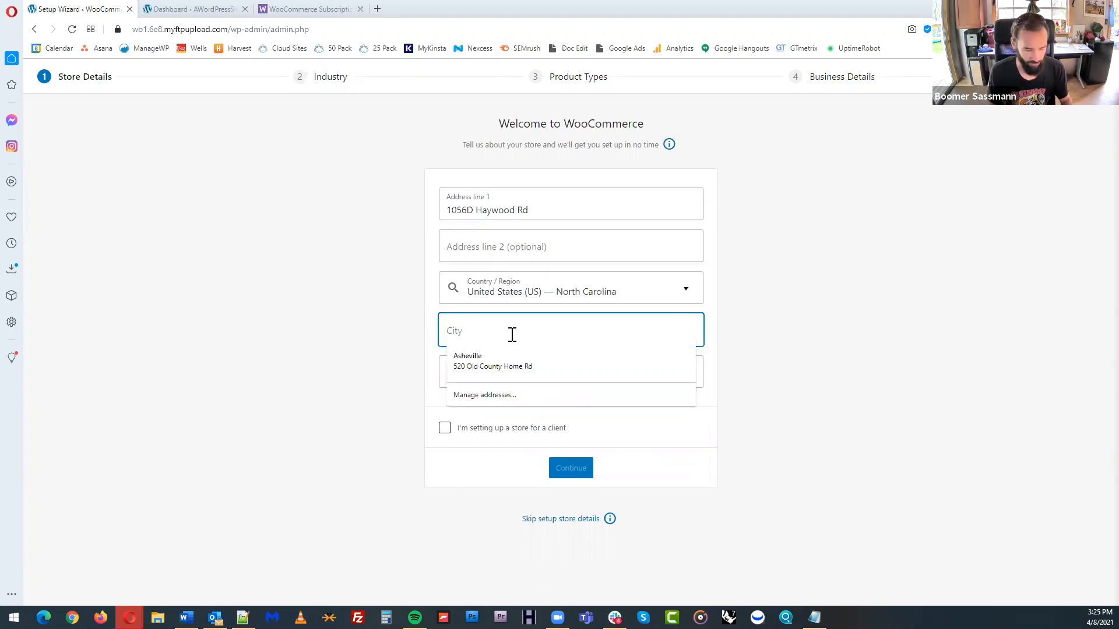
type("Asheville")
key("Tab")
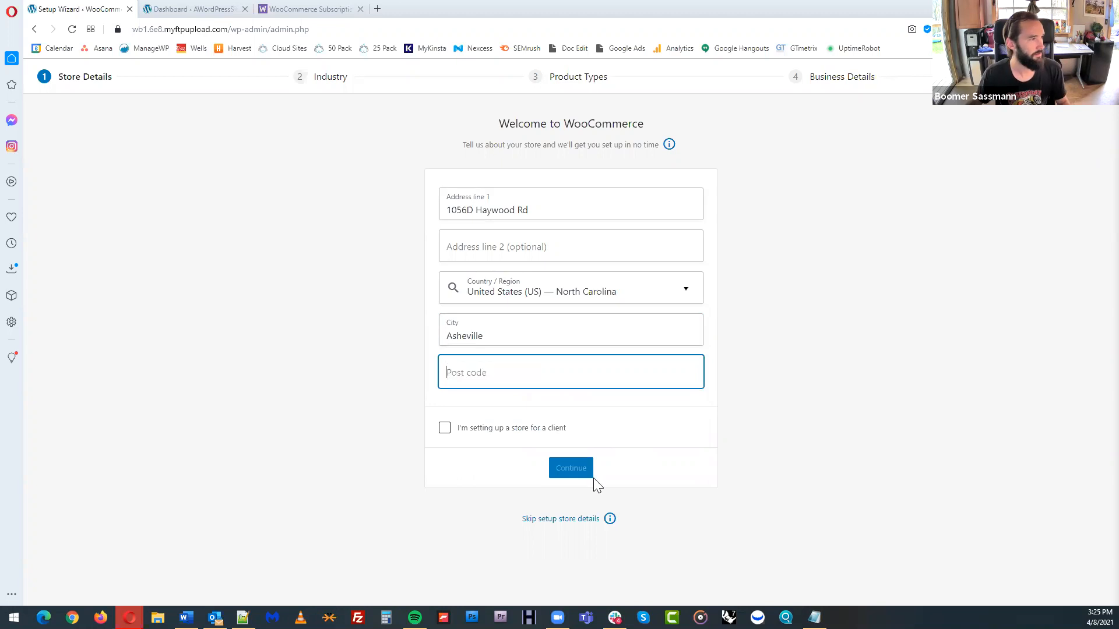
type("28806")
left_click(1000, 376)
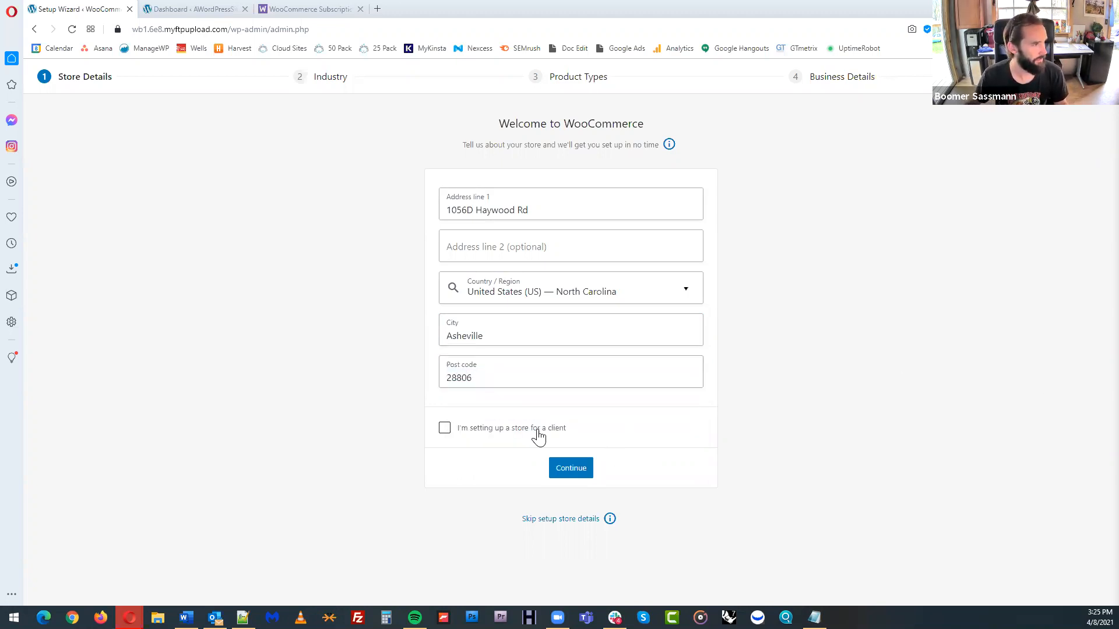
Submit the store details without usage tracking and set the store's industry to Electronics and computers
left_click(583, 469)
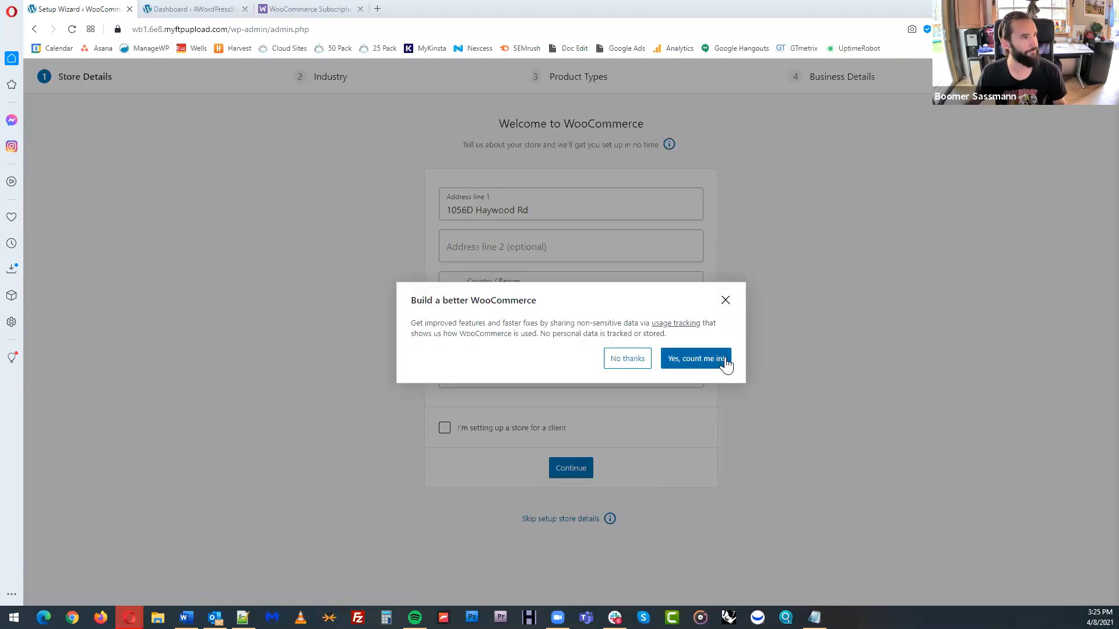
left_click(627, 359)
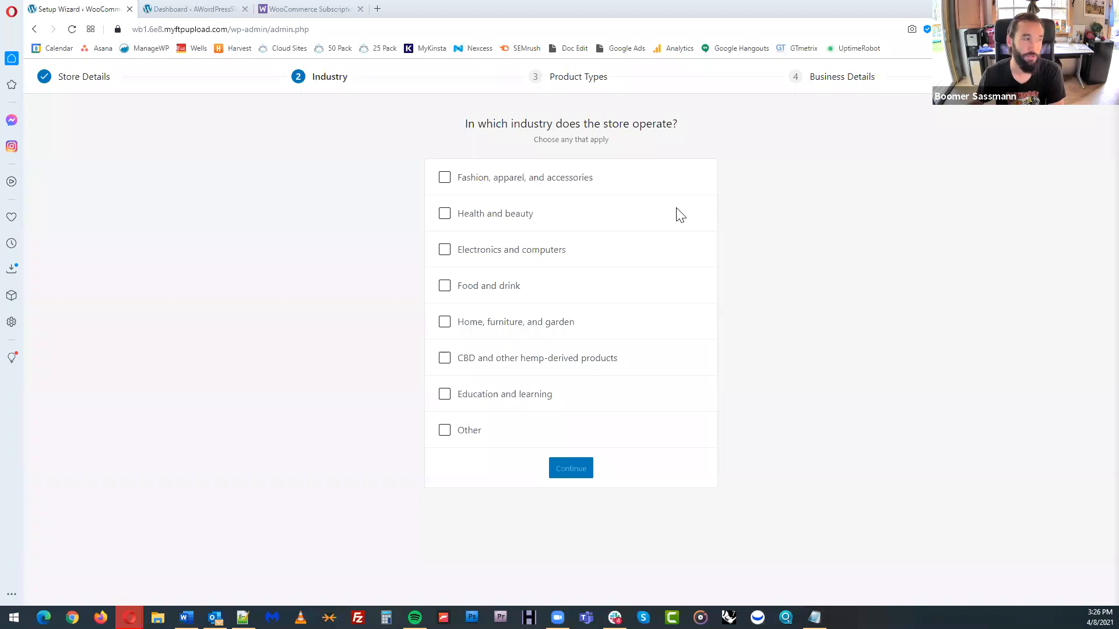
left_click(482, 253)
left_click(577, 473)
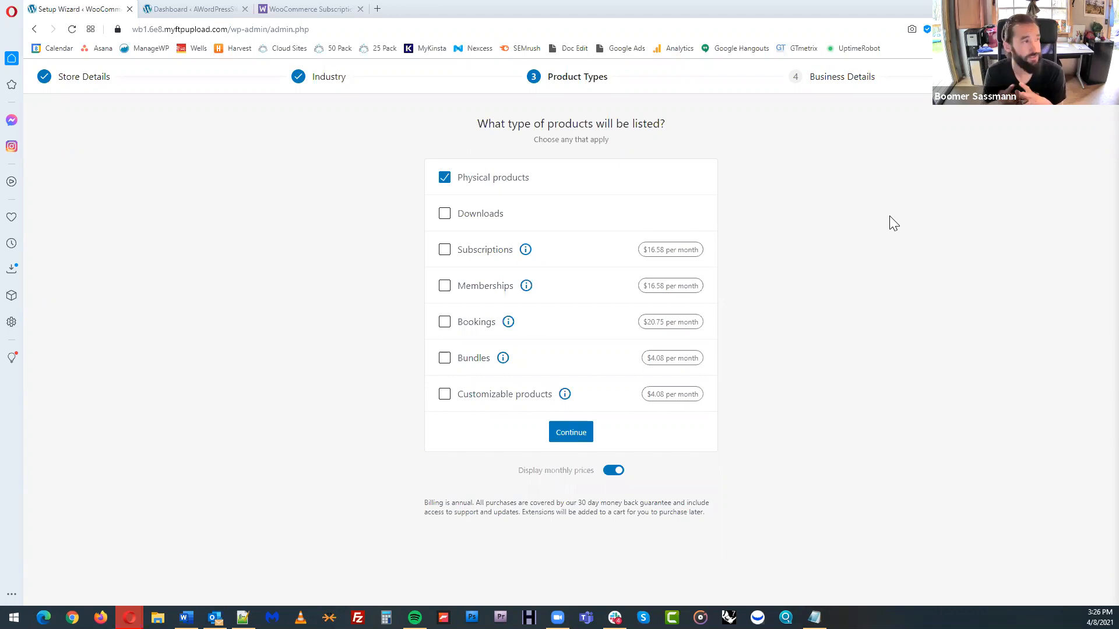
Add Downloads to the store's product types, and in the business details choose 1 - 10 products and No for selling elsewhere
left_click(445, 214)
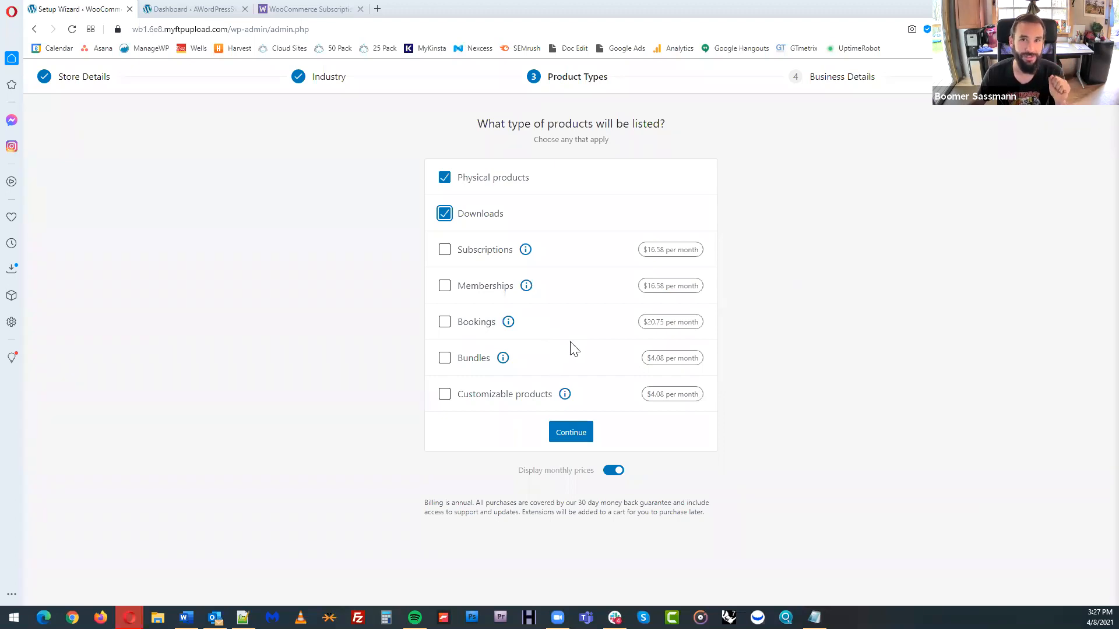
left_click(571, 433)
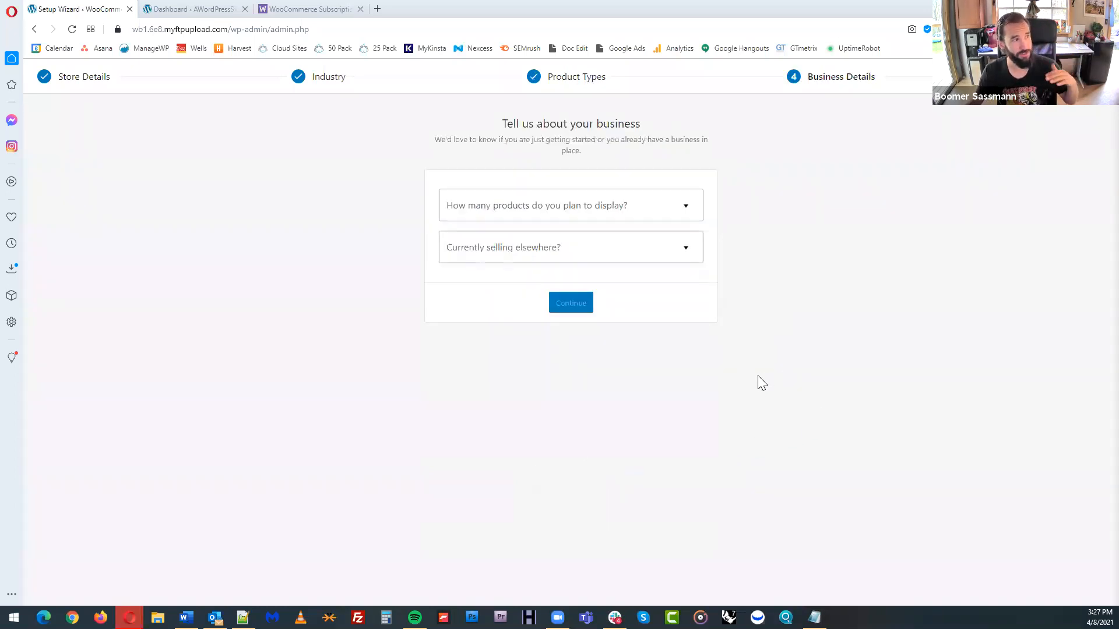
left_click(670, 205)
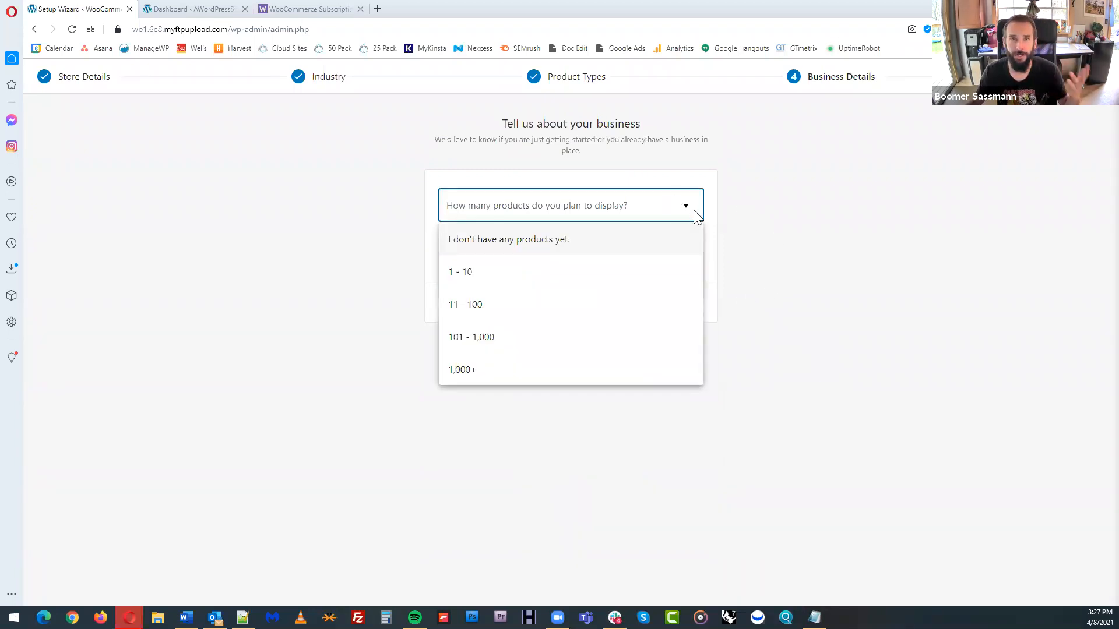
left_click(498, 277)
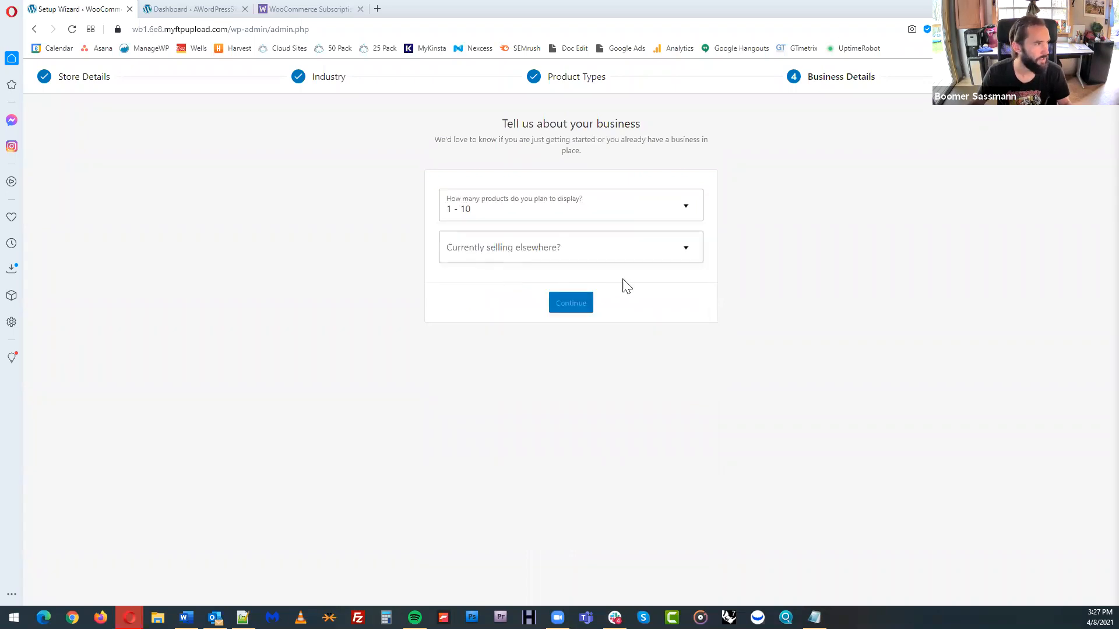
left_click(675, 257)
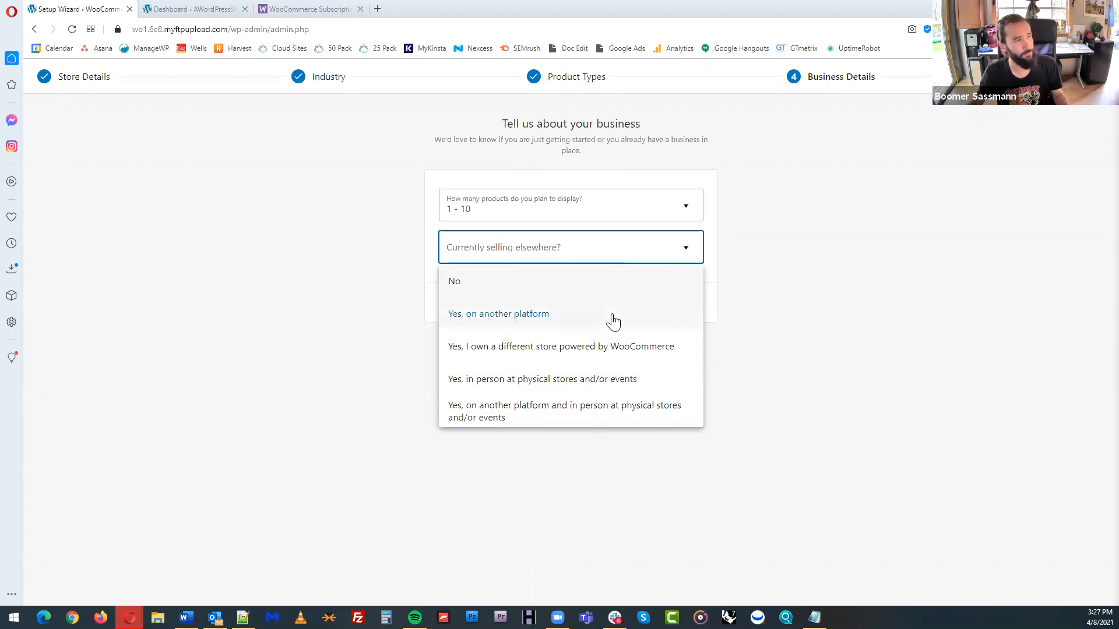
left_click(589, 286)
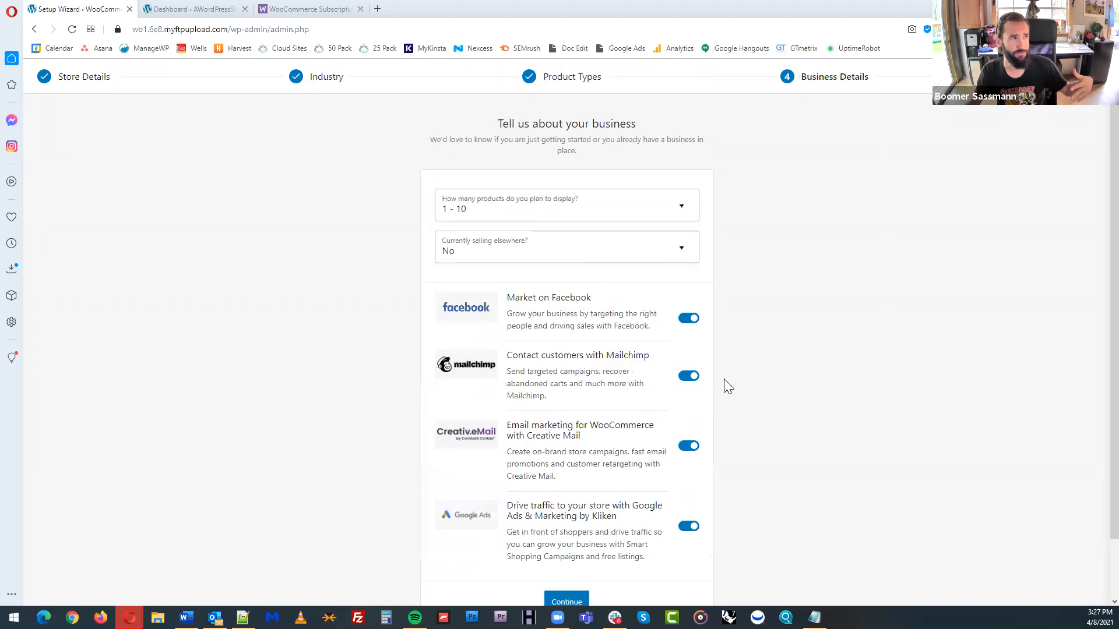
Try "Yes, on another platform" as the answer for currently selling elsewhere and set it back to No
scroll(724, 379, "down", 1)
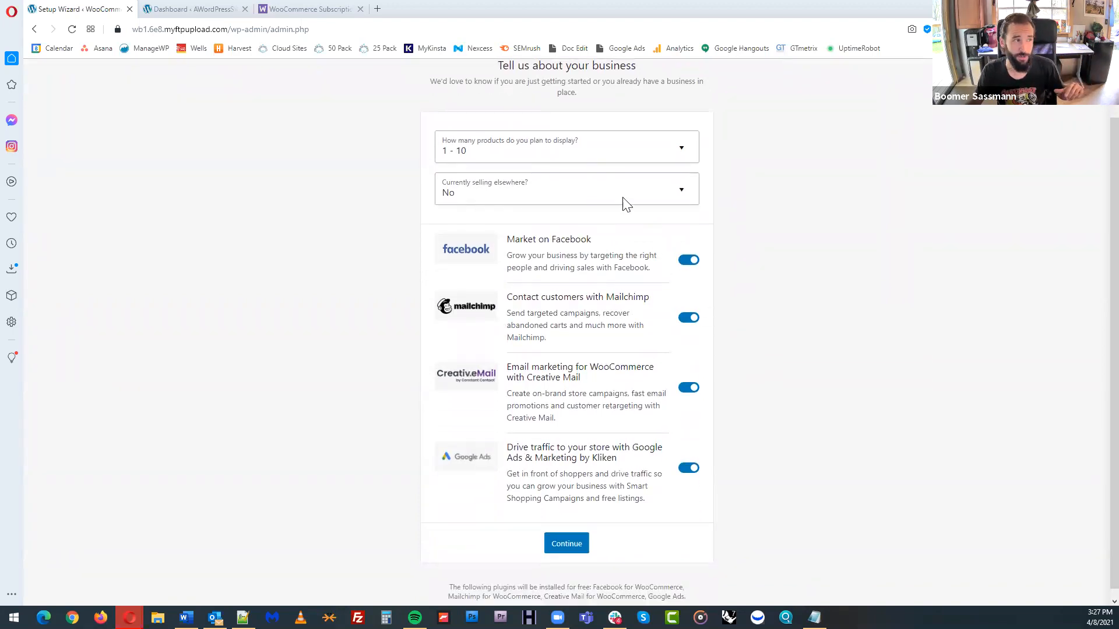
left_click(598, 192)
left_click(590, 255)
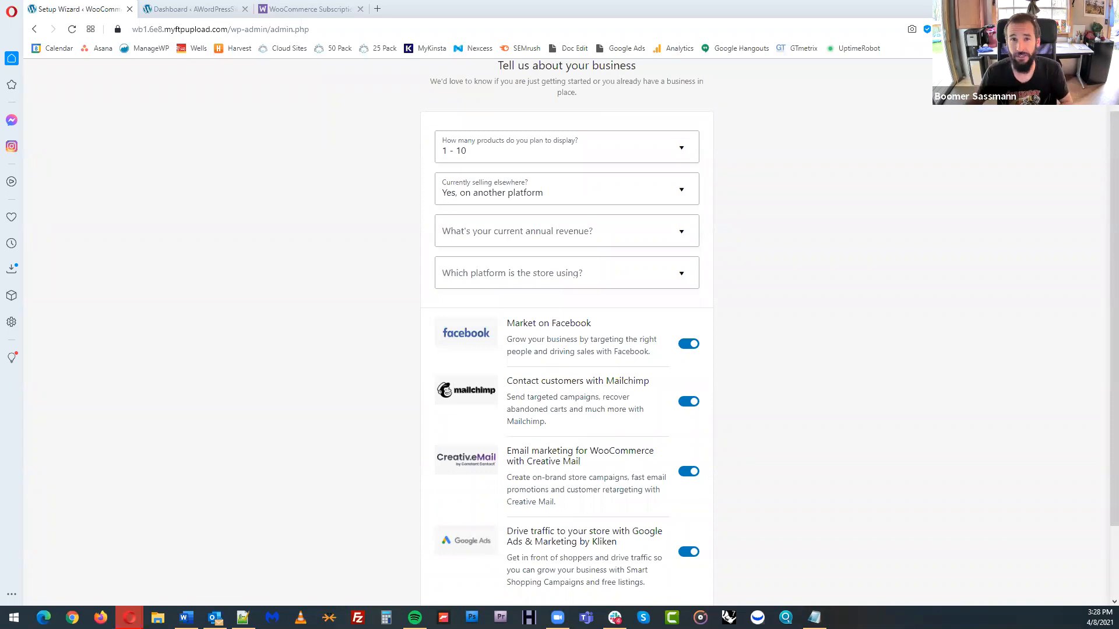
left_click(634, 193)
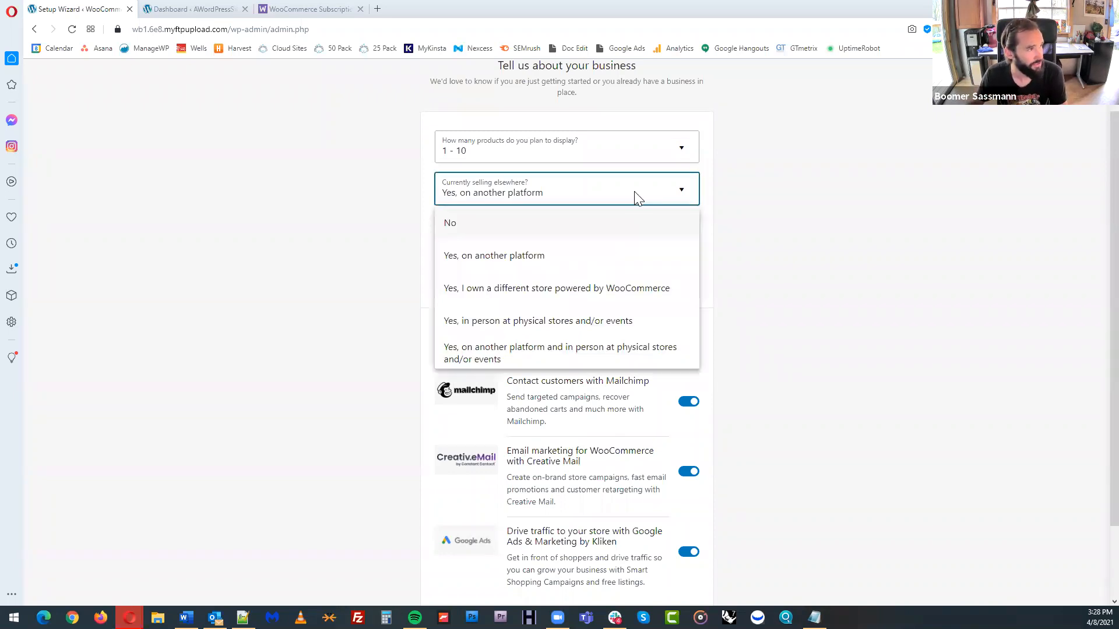
left_click(623, 227)
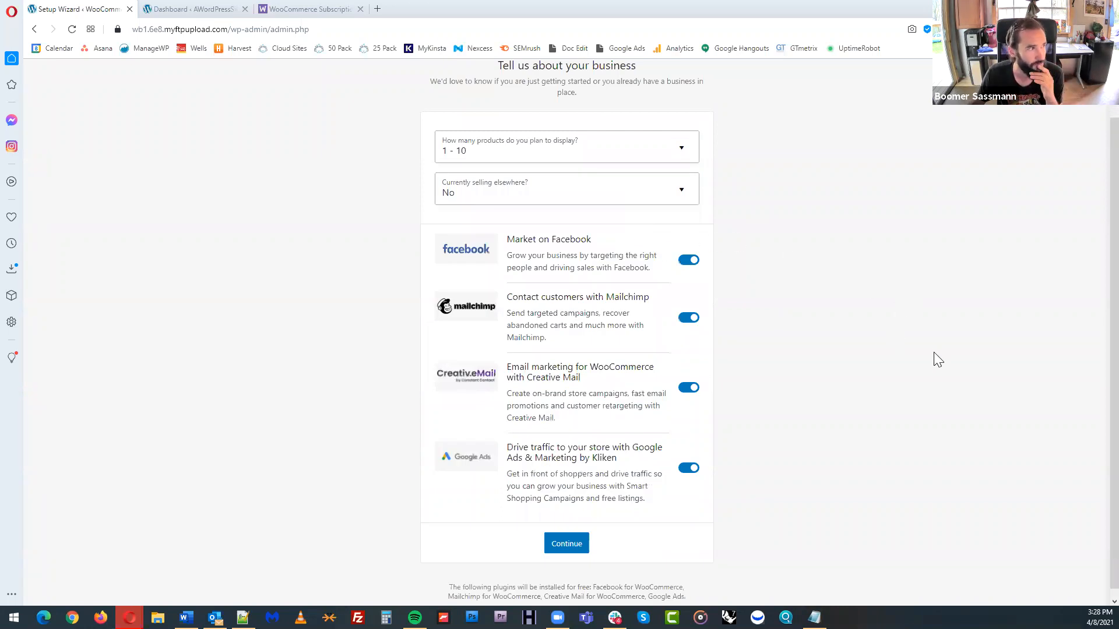
Turn off the Facebook, Mailchimp, Creative Mail and Google Ads extensions and submit the business details
left_click(690, 260)
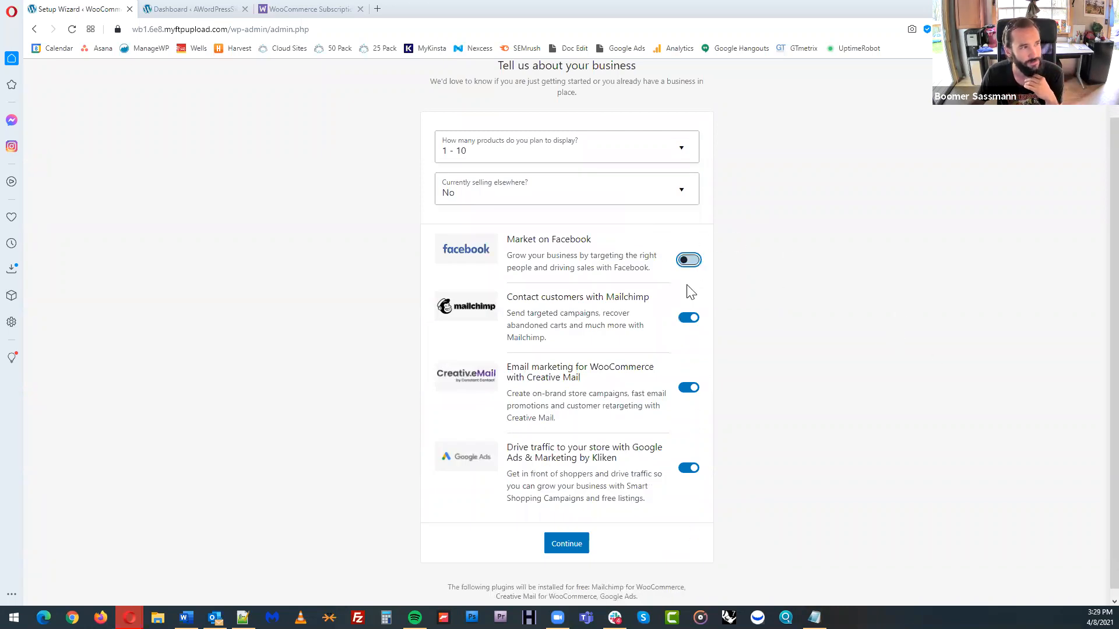
left_click(688, 322)
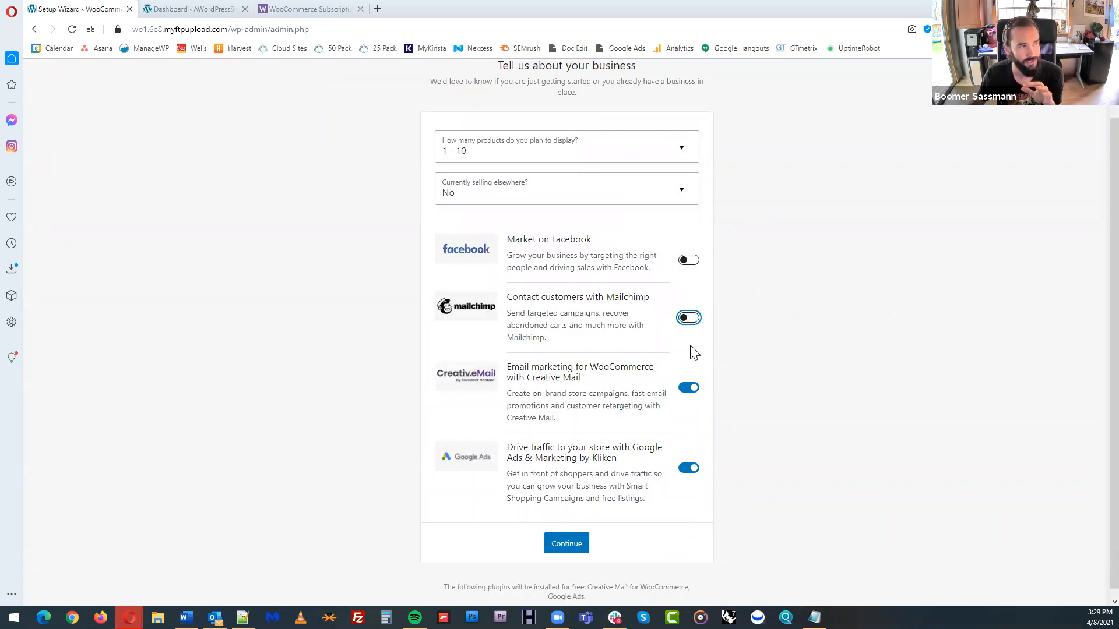
left_click(687, 389)
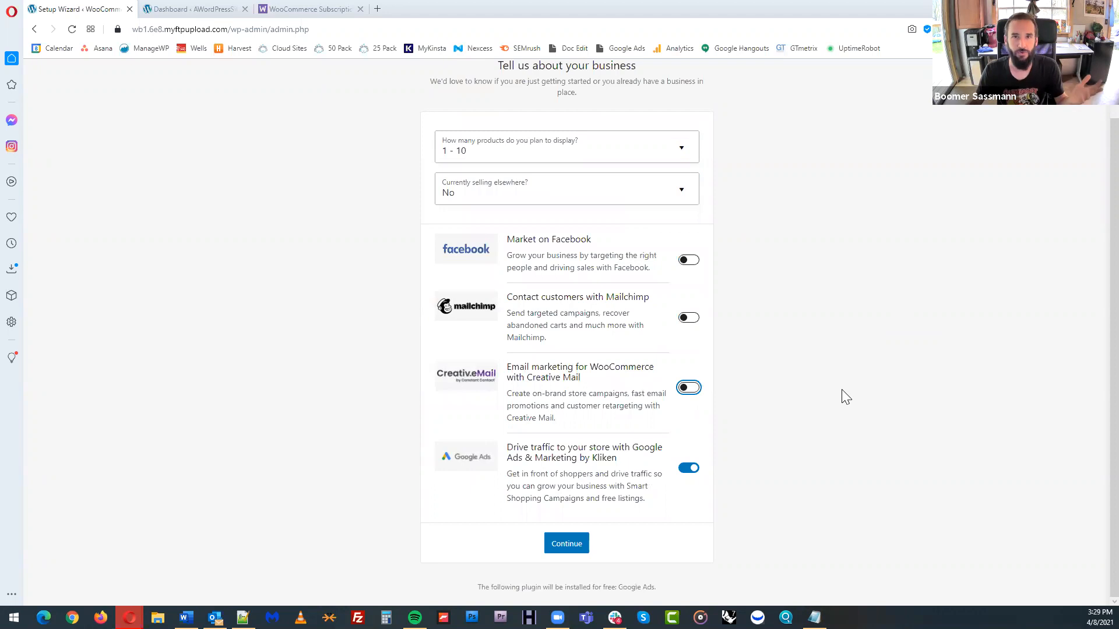
left_click(688, 469)
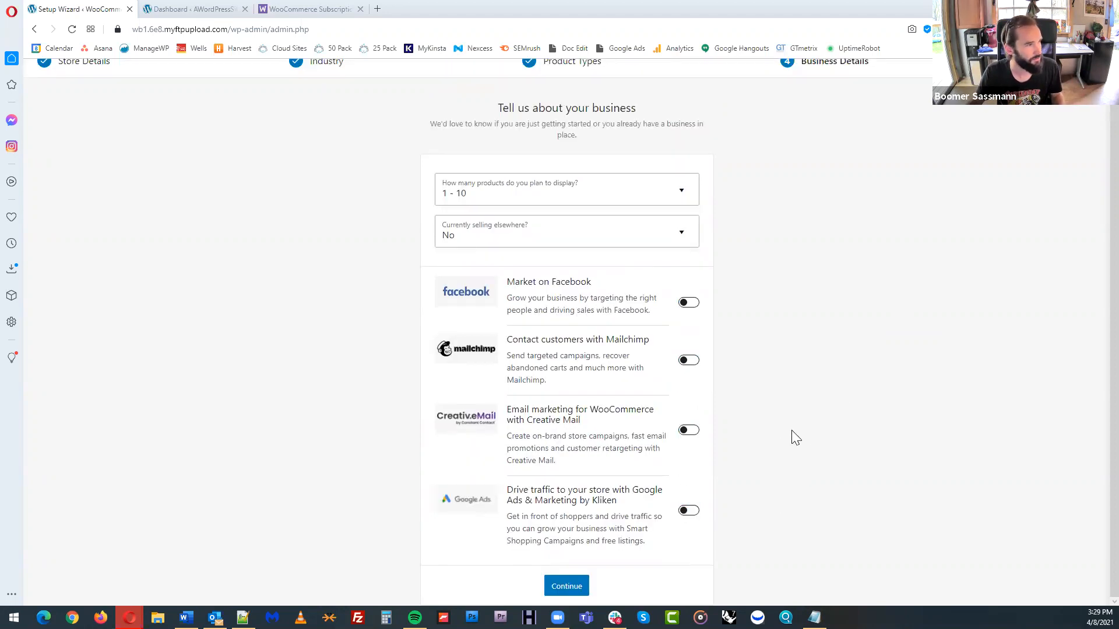
left_click(574, 591)
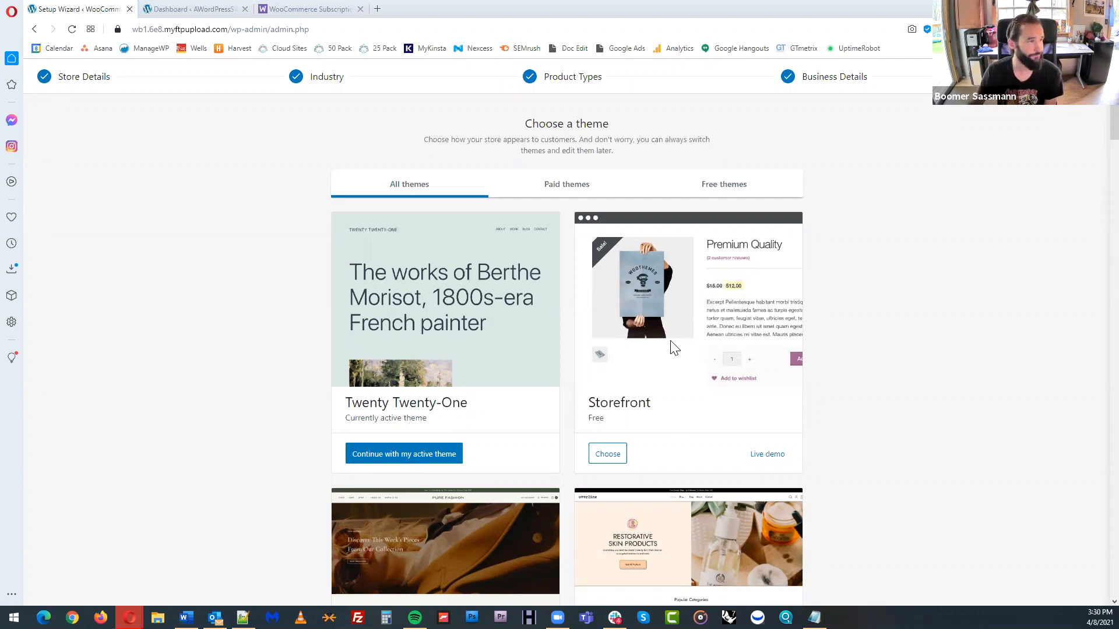
Choose the free Storefront theme for the store and decline Jetpack and WooCommerce Shipping & Tax
left_click(617, 454)
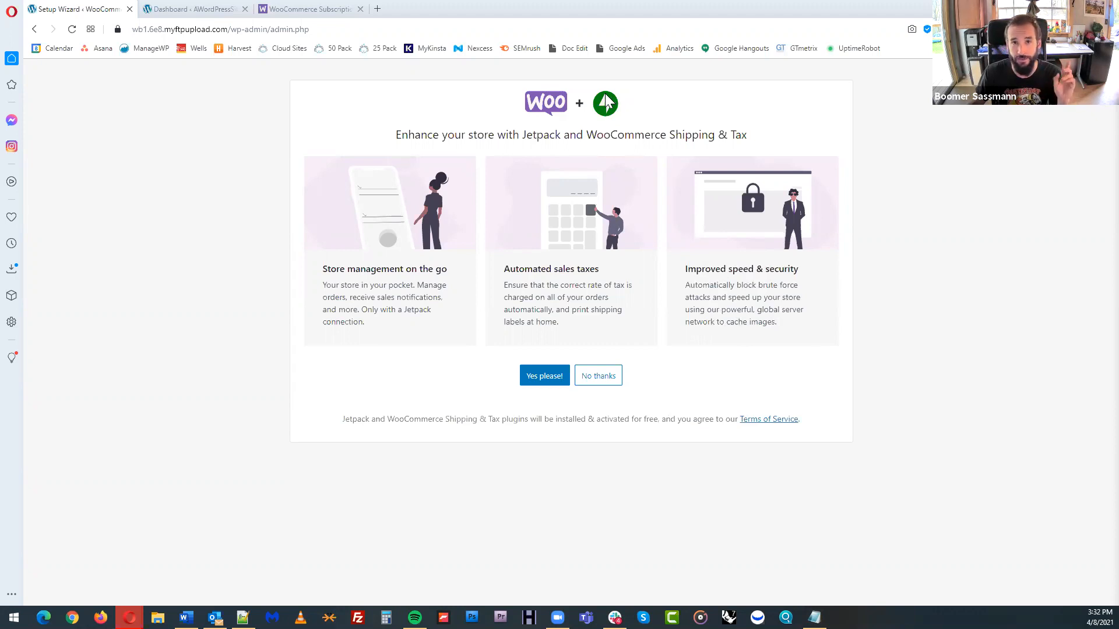
left_click(604, 380)
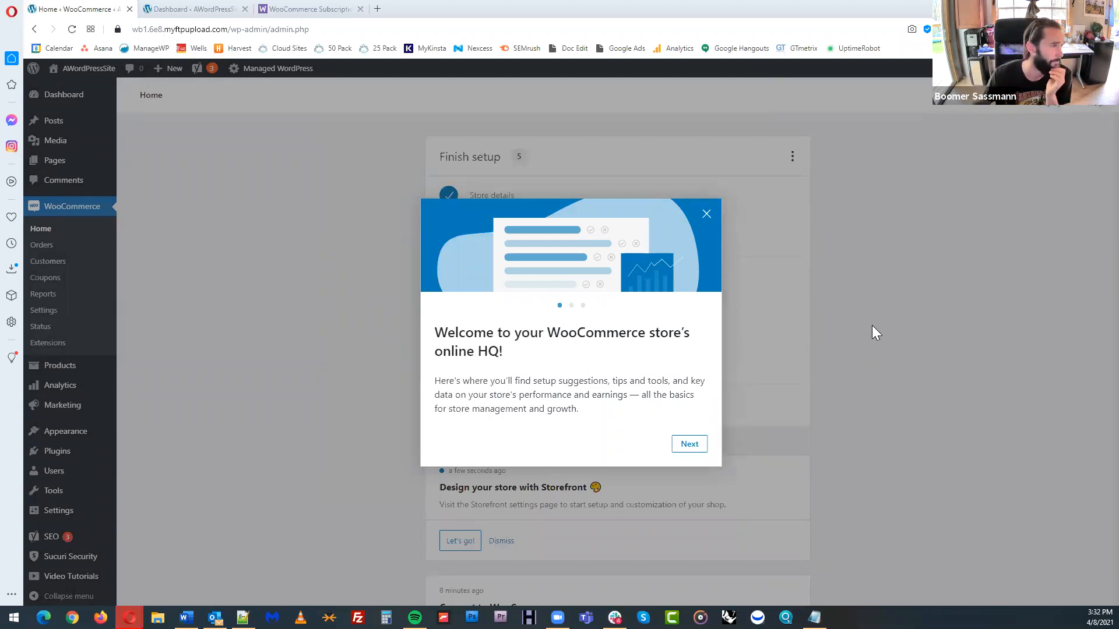
Go through the three-page WooCommerce welcome tour and finish it
left_click(691, 444)
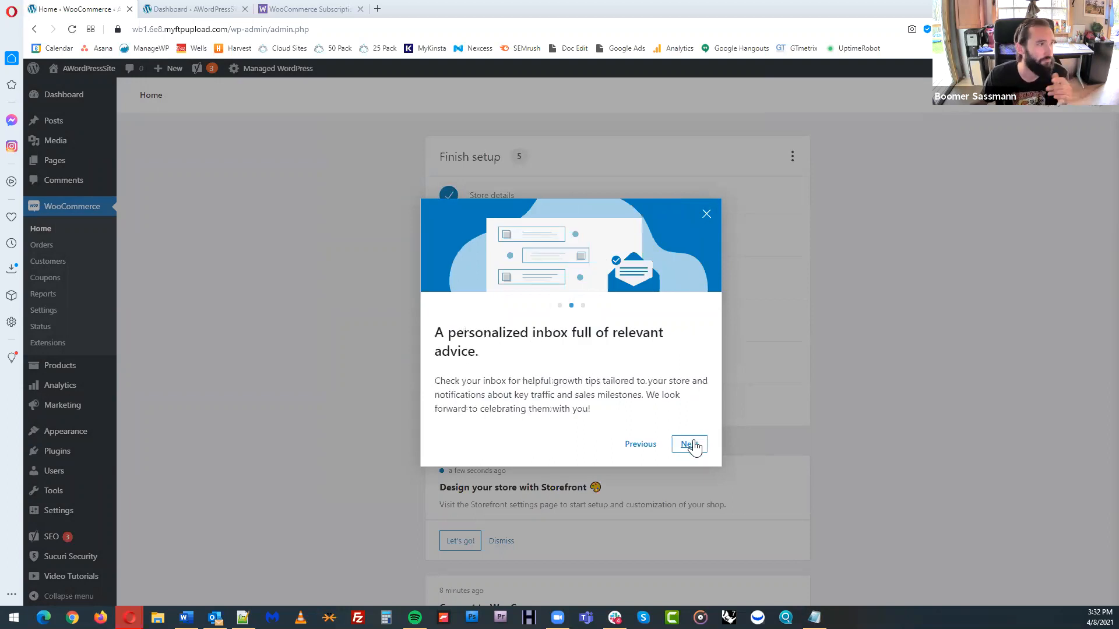
left_click(691, 444)
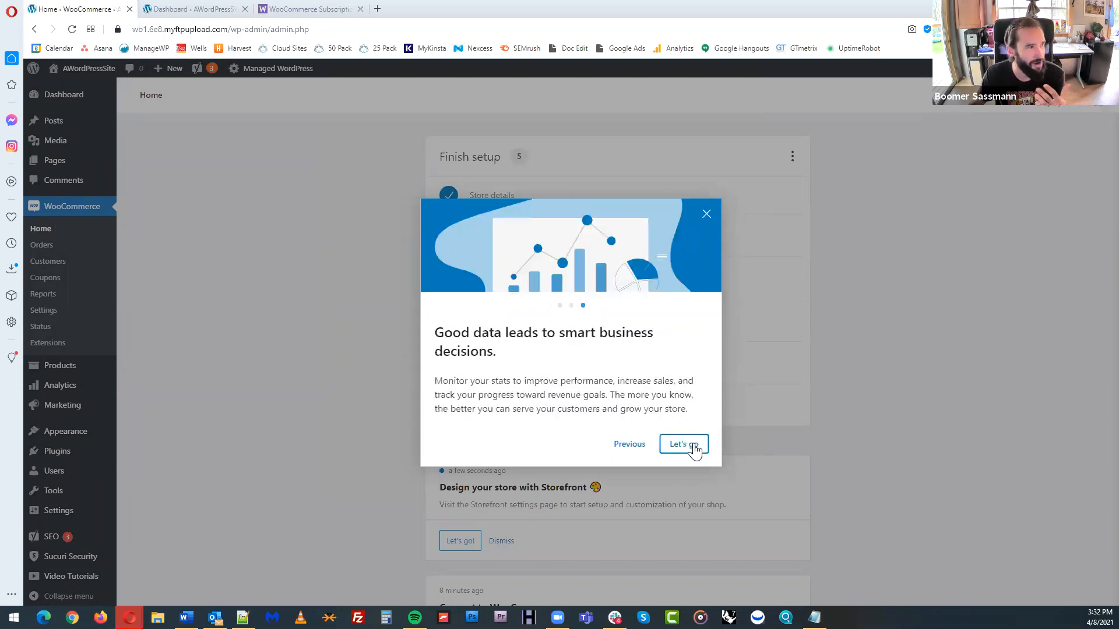
left_click(694, 445)
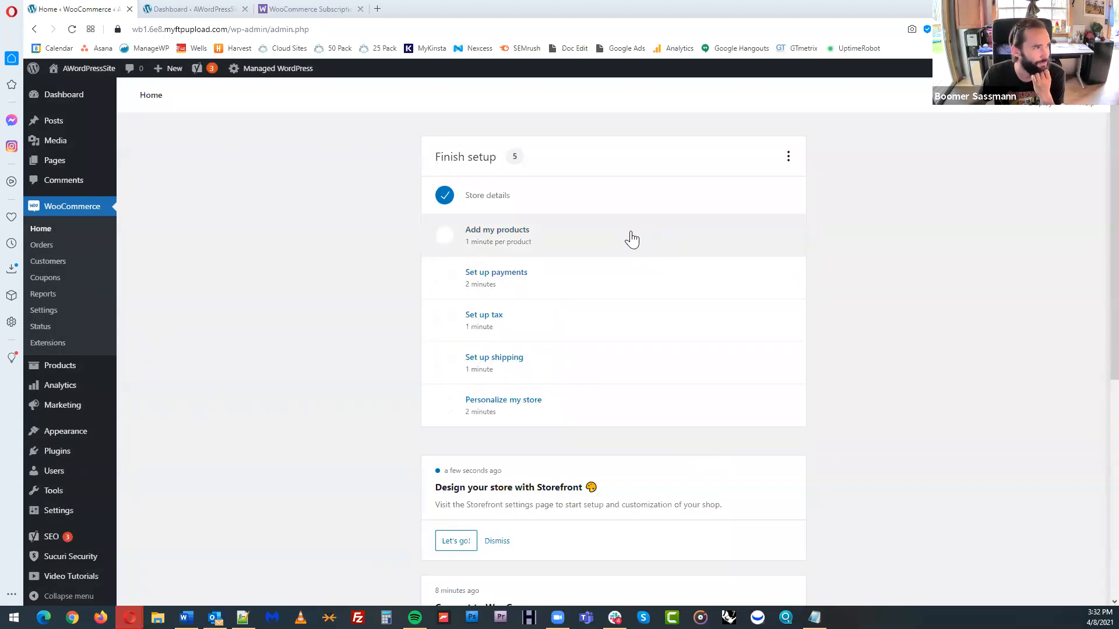
Open the site's front end in a new tab, close the old Dashboard and WooCommerce Subscriptions tabs, and switch to the site
mouse_move(102, 72)
middle_click(103, 73)
middle_click(362, 11)
middle_click(312, 12)
left_click(211, 13)
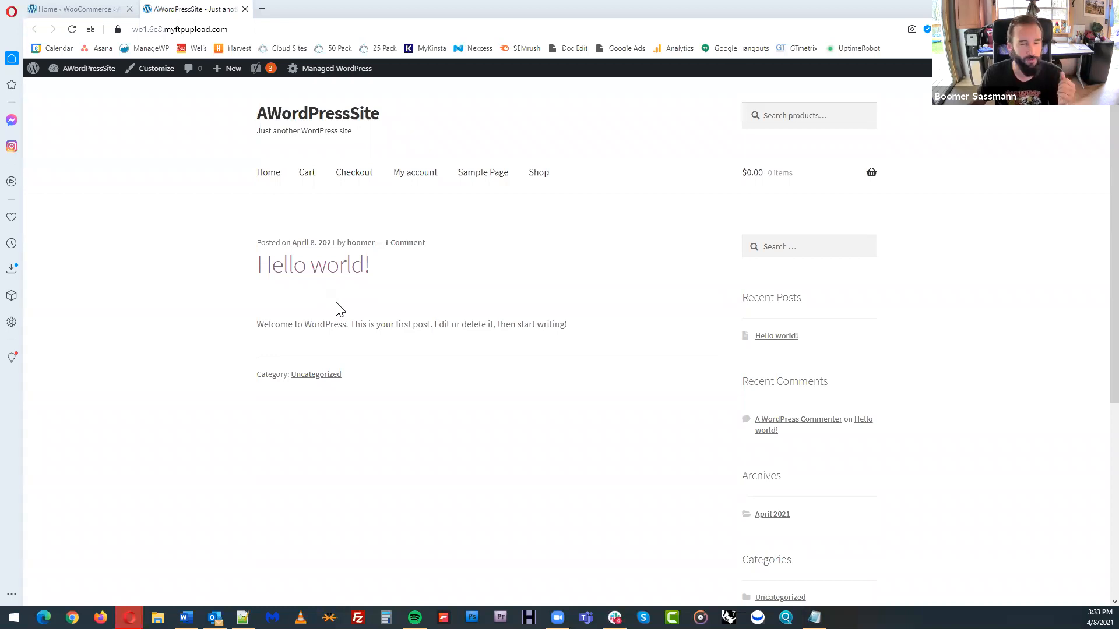
Look through the storefront's Cart, Checkout, My account, Sample Page and Shop pages, ending on the home page
left_click(307, 179)
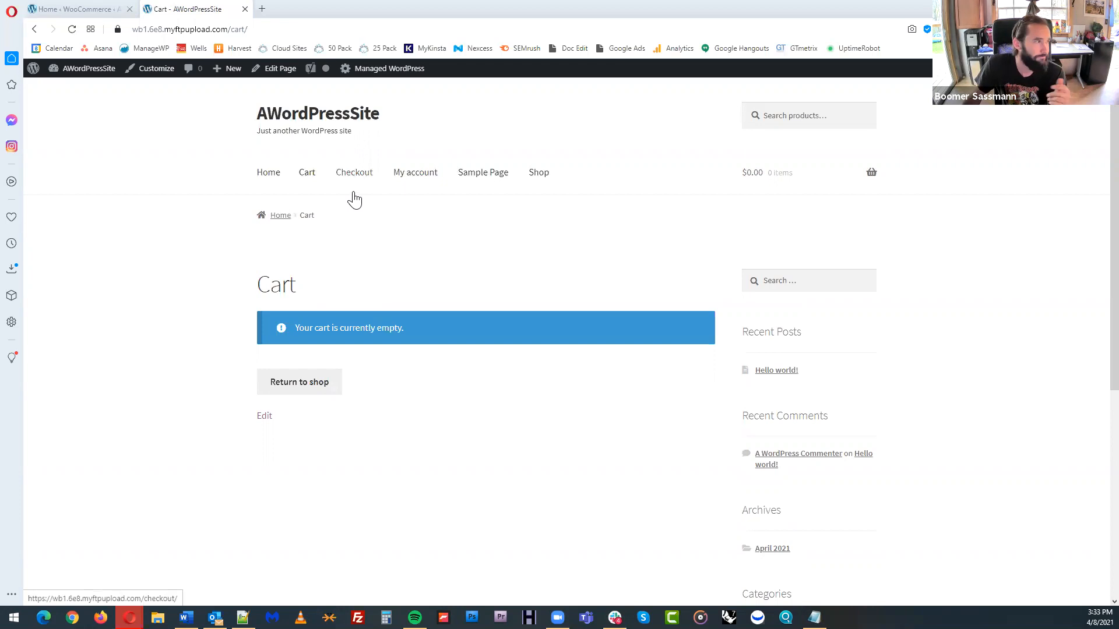
left_click(367, 179)
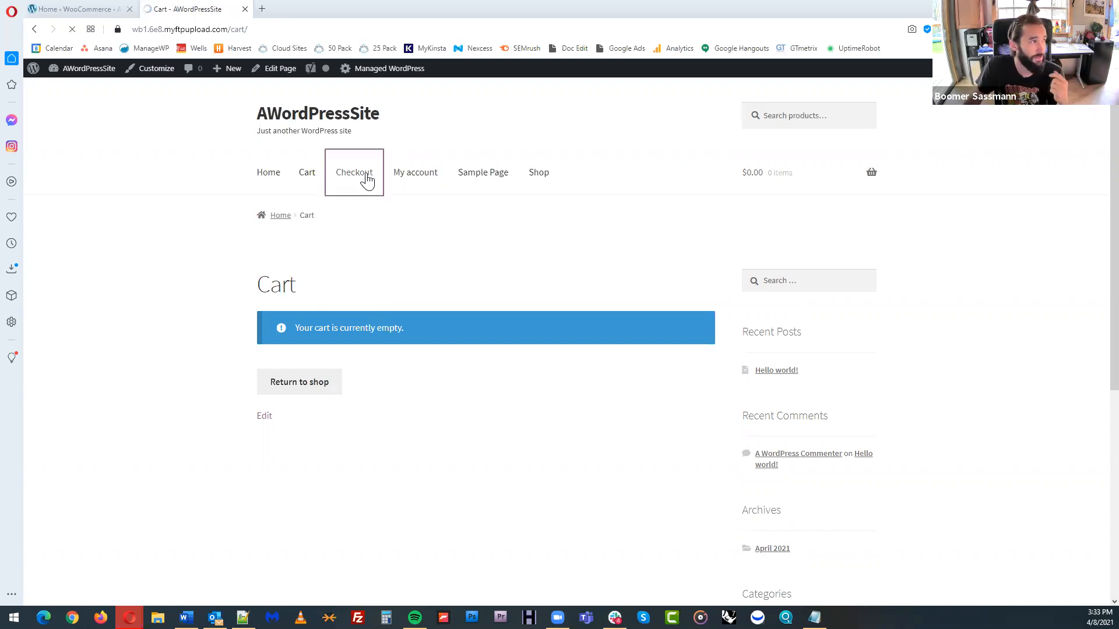
left_click(427, 178)
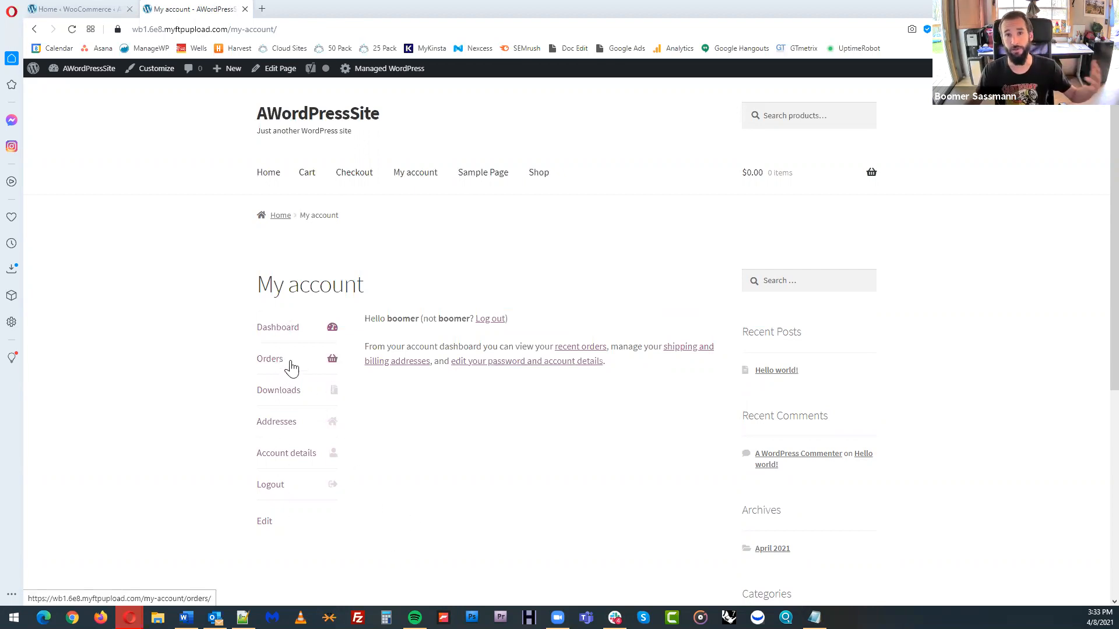
left_click(469, 177)
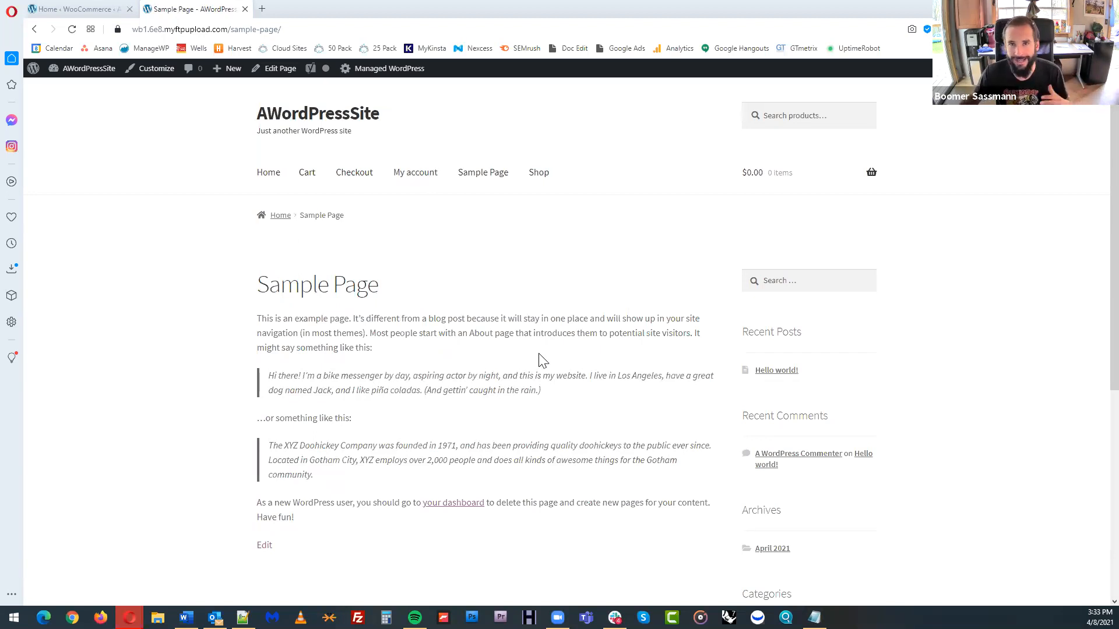
left_click(546, 177)
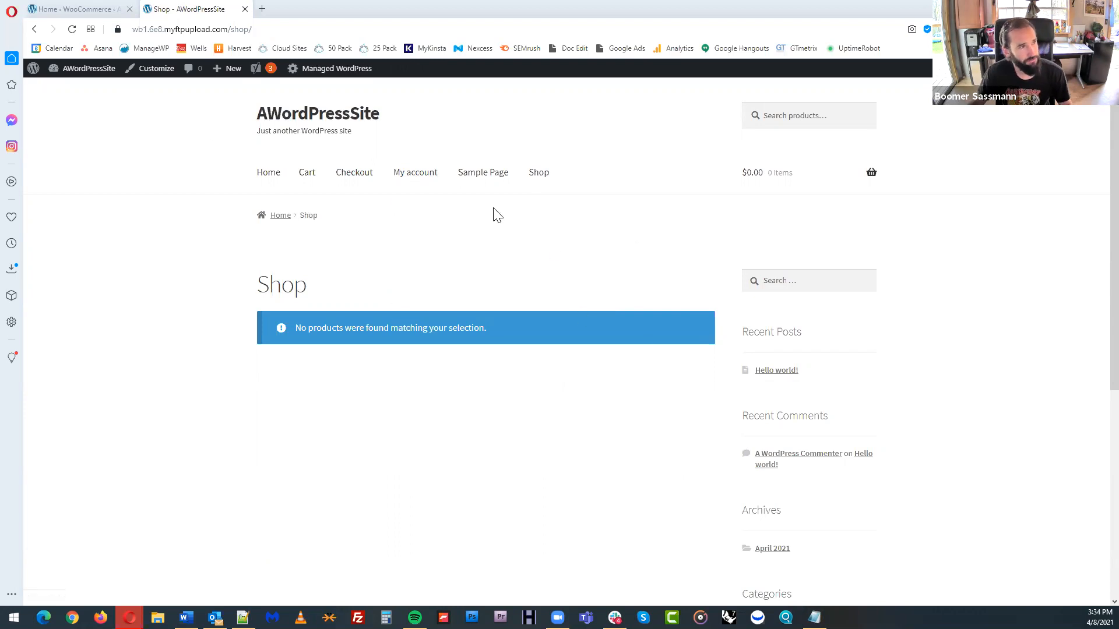
left_click(273, 176)
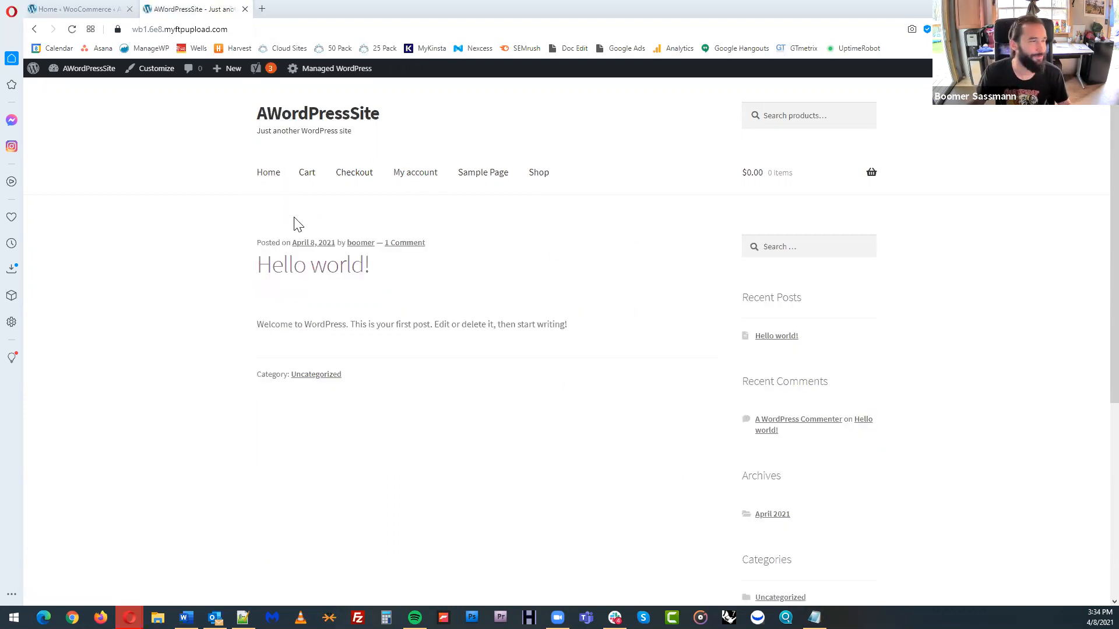
Return to the WooCommerce setup list and start adding a product from the Physical product template
left_click(83, 10)
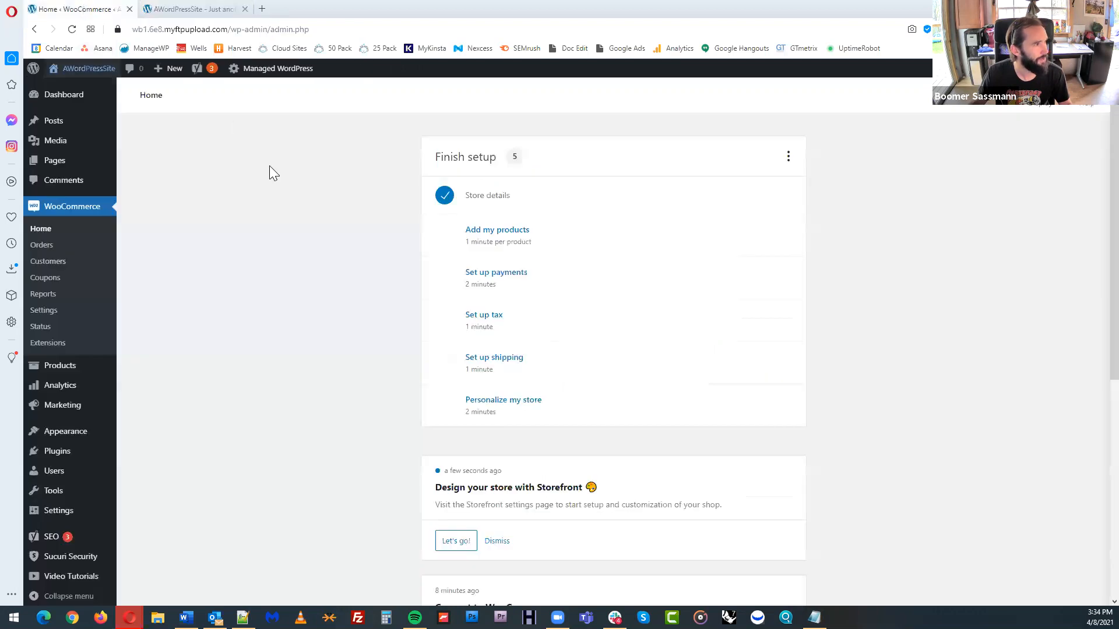
left_click(576, 236)
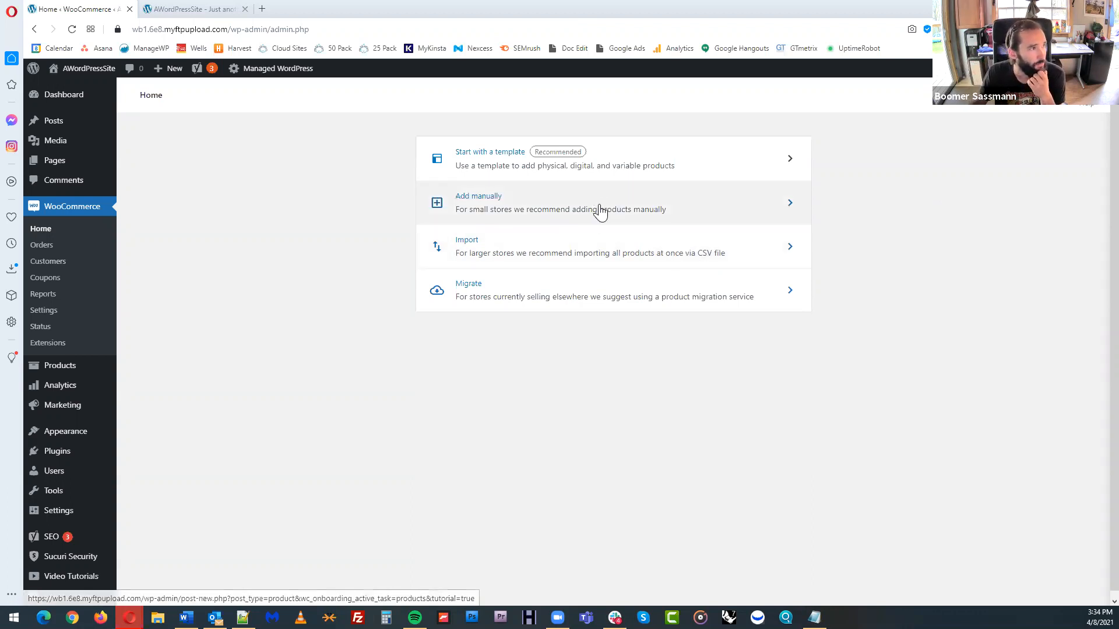
left_click(636, 156)
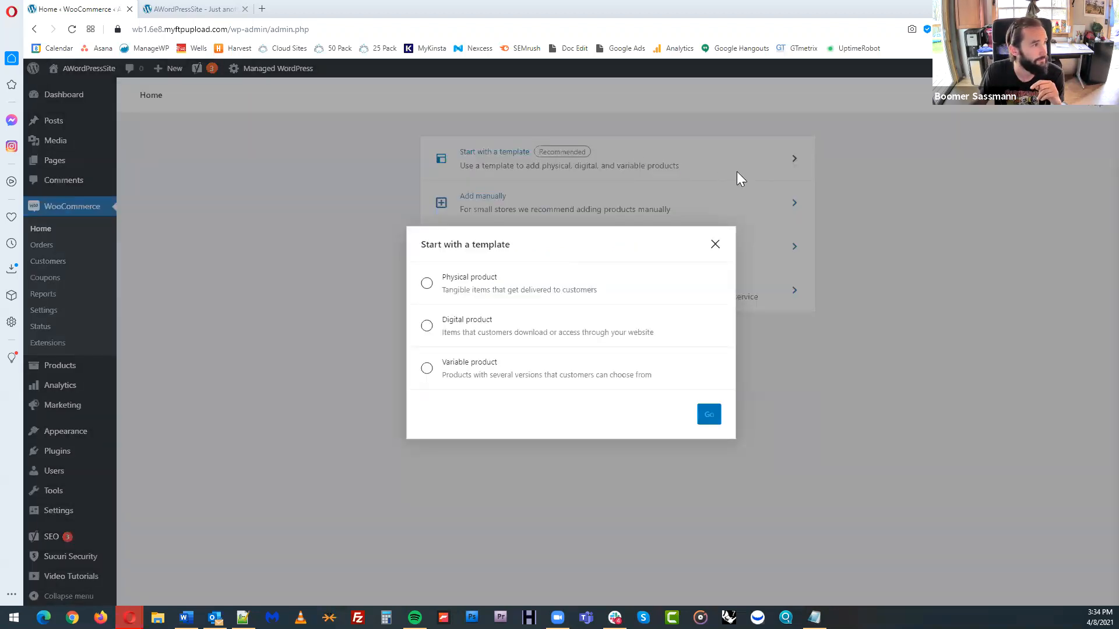
left_click(428, 285)
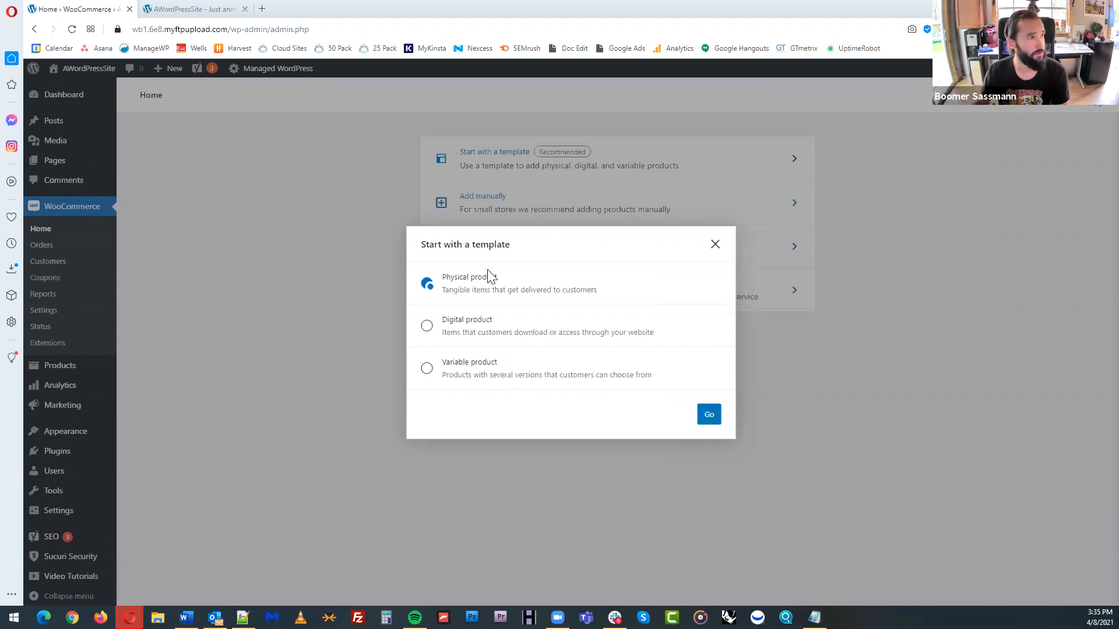
left_click_drag(483, 277, 487, 290)
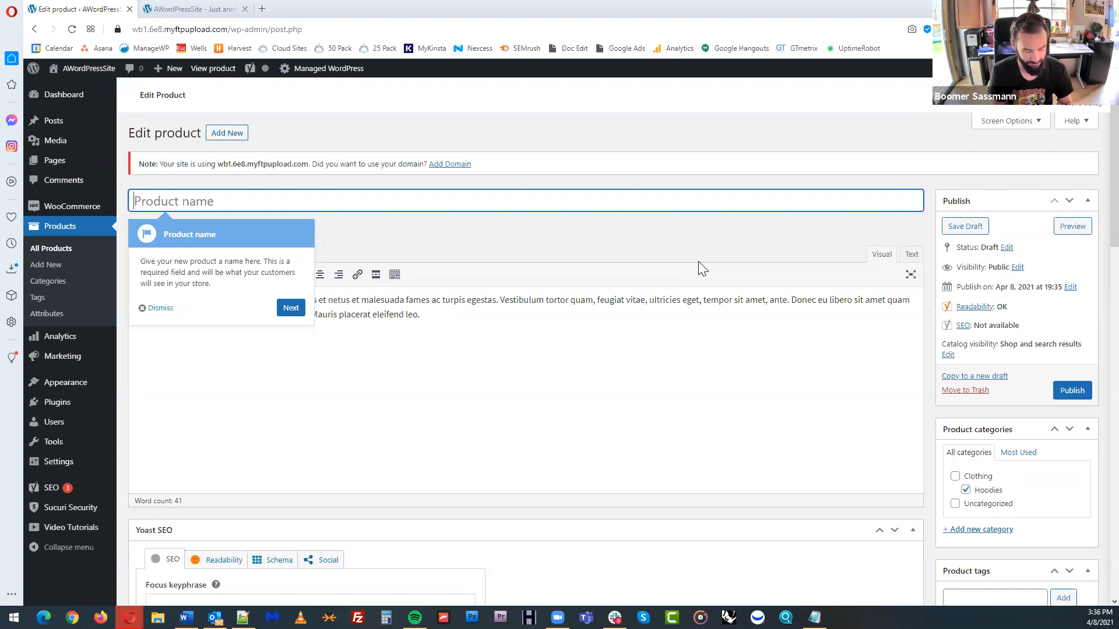
Name the product "Small Pool Table" and place the cursor at the end of its main description
type("Small ")
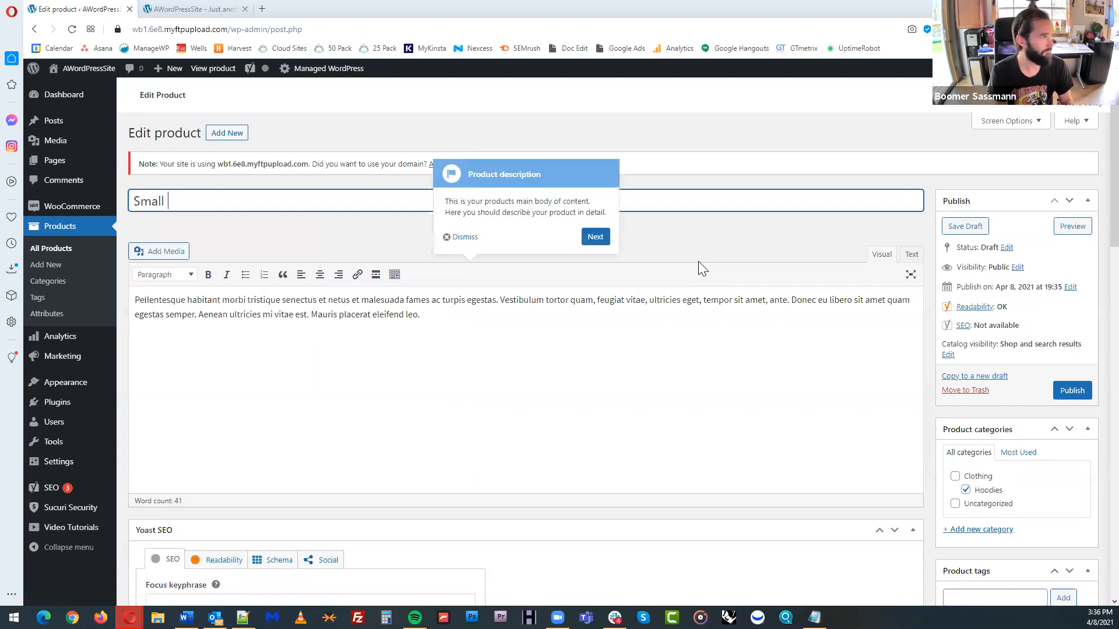
type("Pool Table")
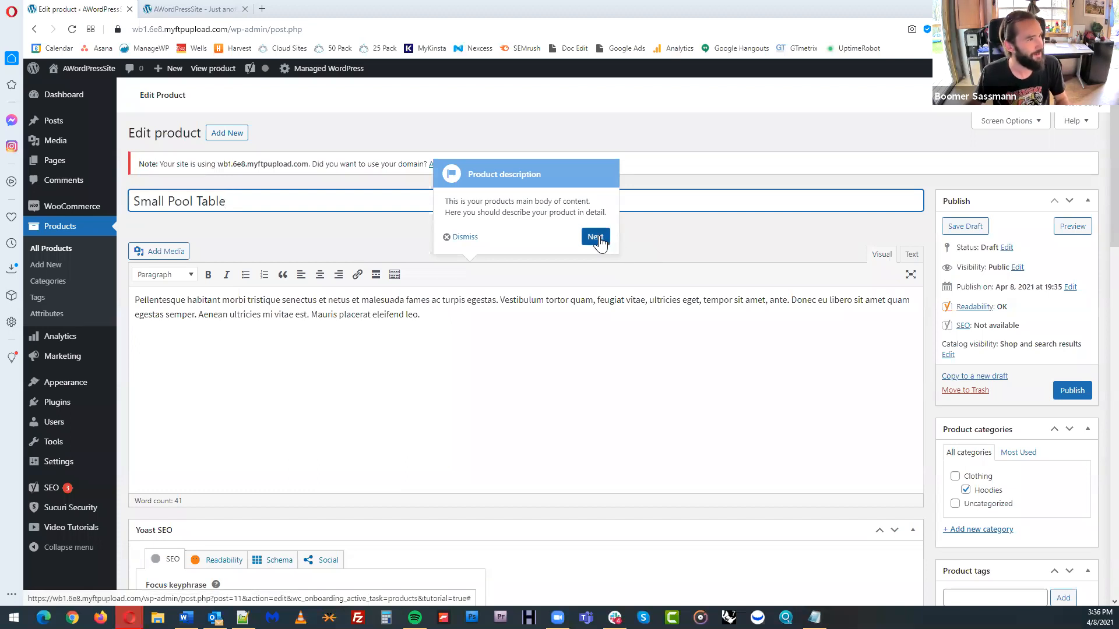
left_click(537, 317)
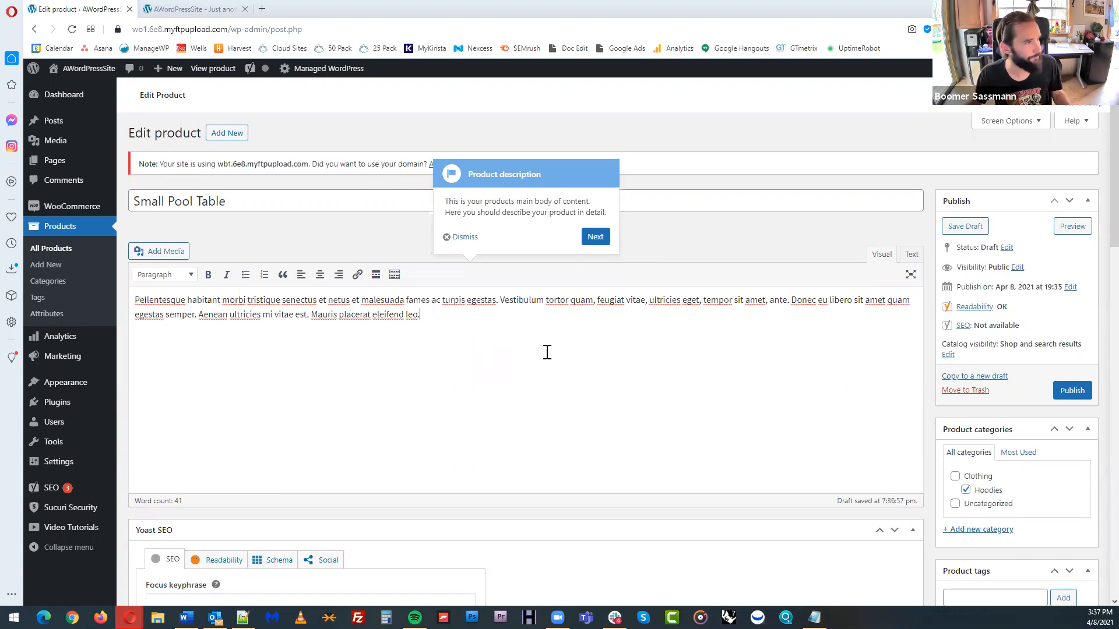
Continue the guided tour past the product description tip, collapse the Yoast SEO box and move it below the product short description
left_click(595, 237)
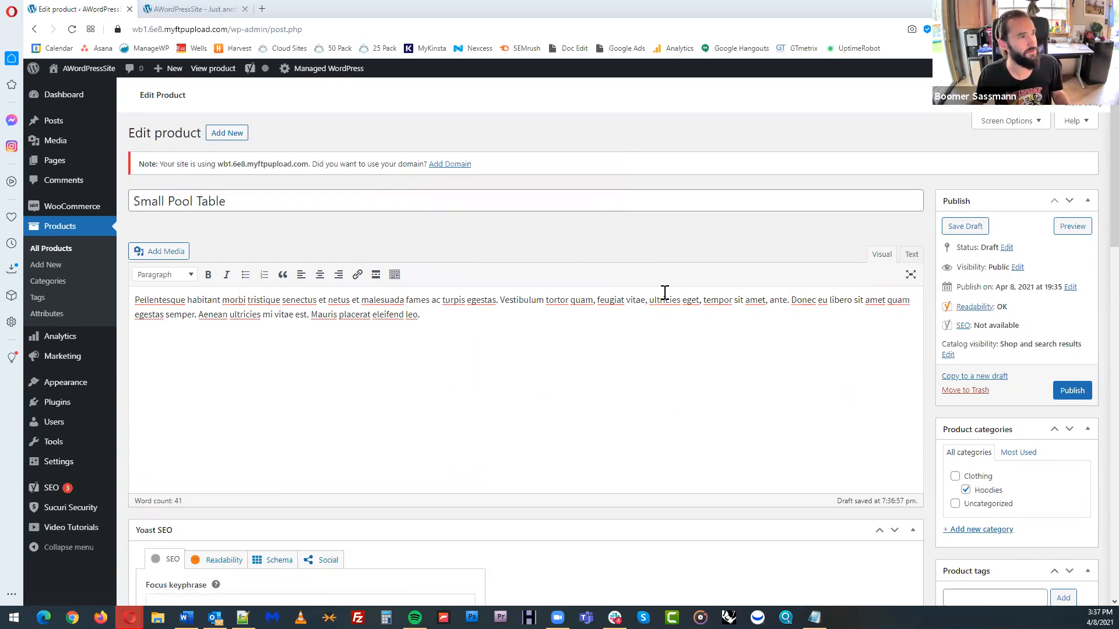
scroll(515, 349, "down", 4)
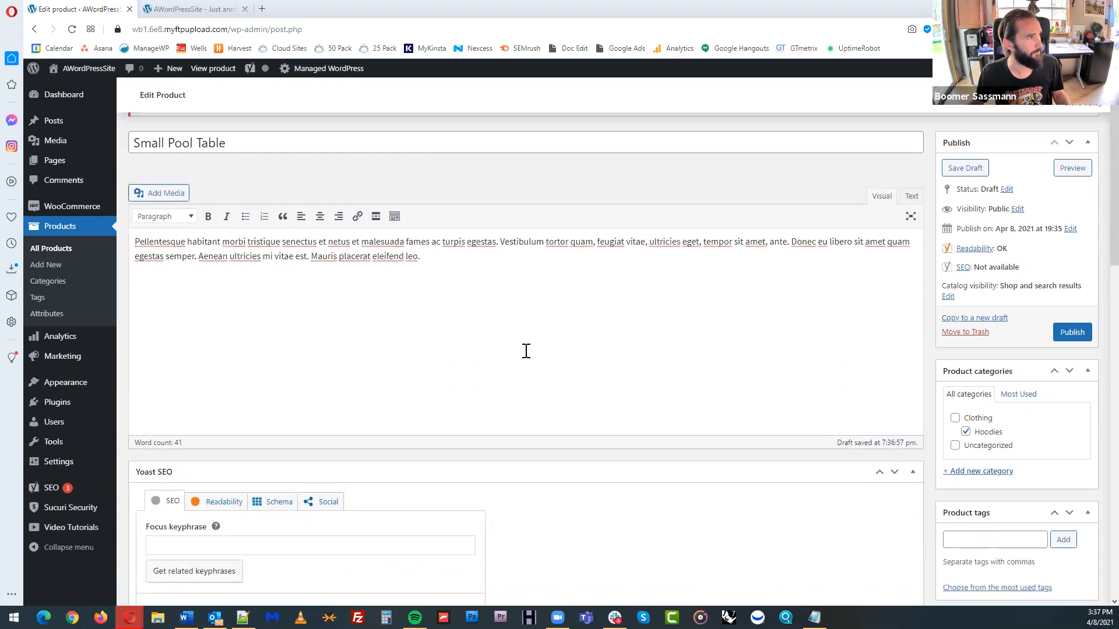
scroll(722, 355, "down", 1)
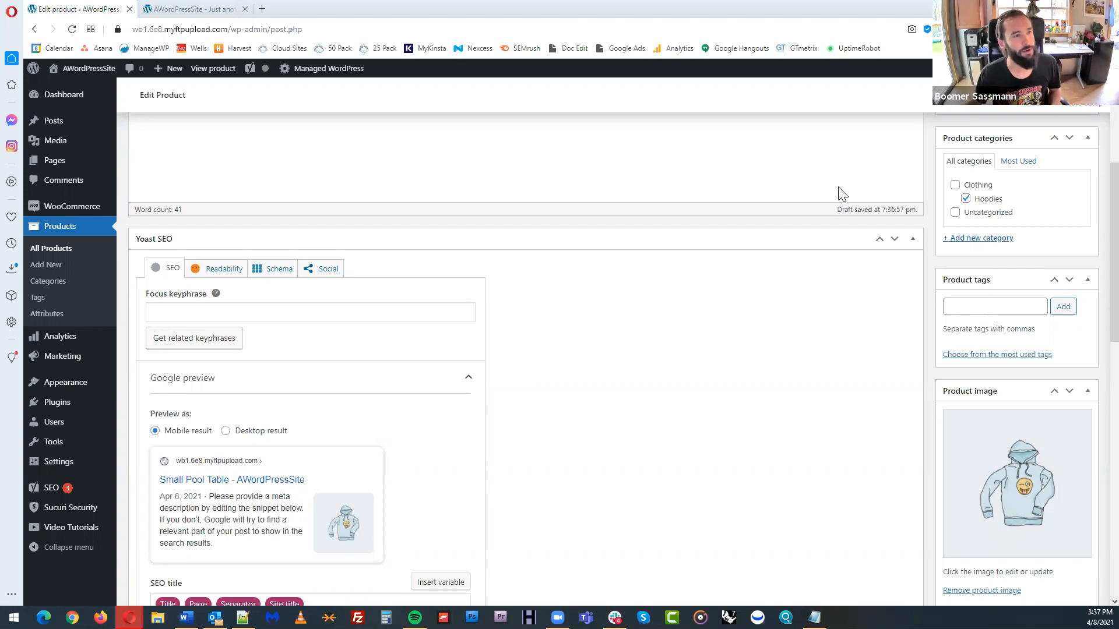
left_click(914, 240)
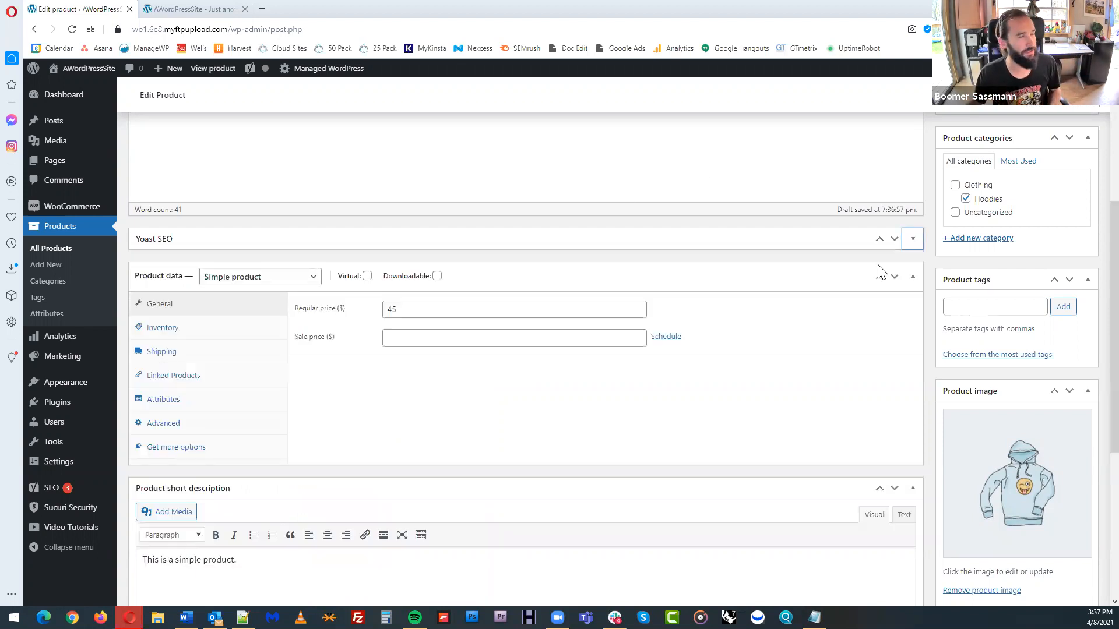
left_click_drag(462, 241, 477, 472)
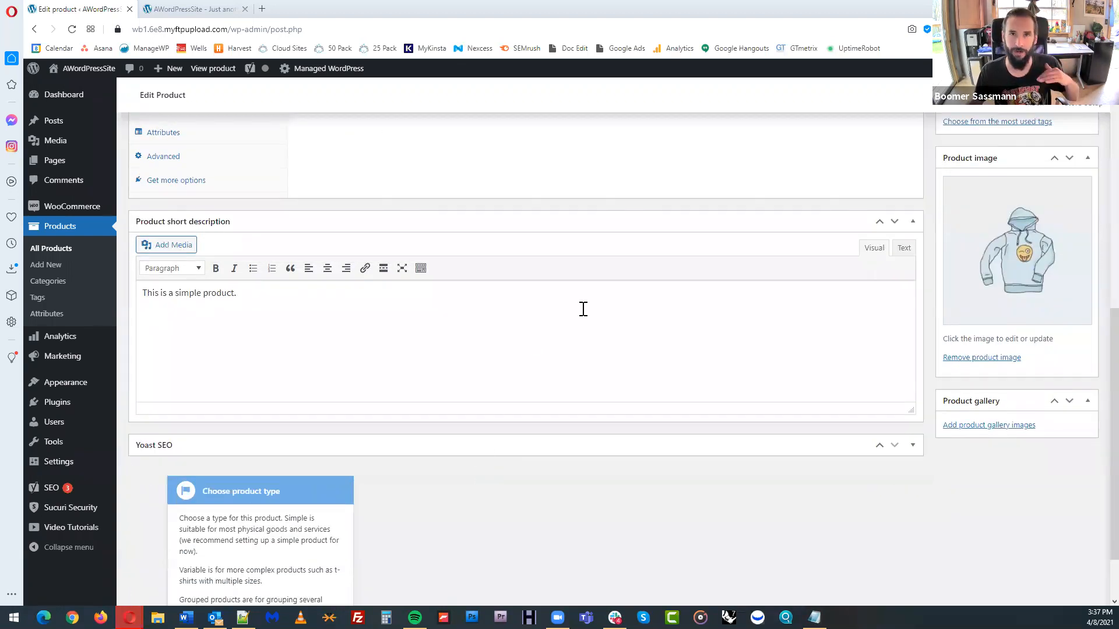
Look through the available product types in the product data and keep Simple product selected
scroll(583, 310, "up", 4)
scroll(588, 312, "up", 2)
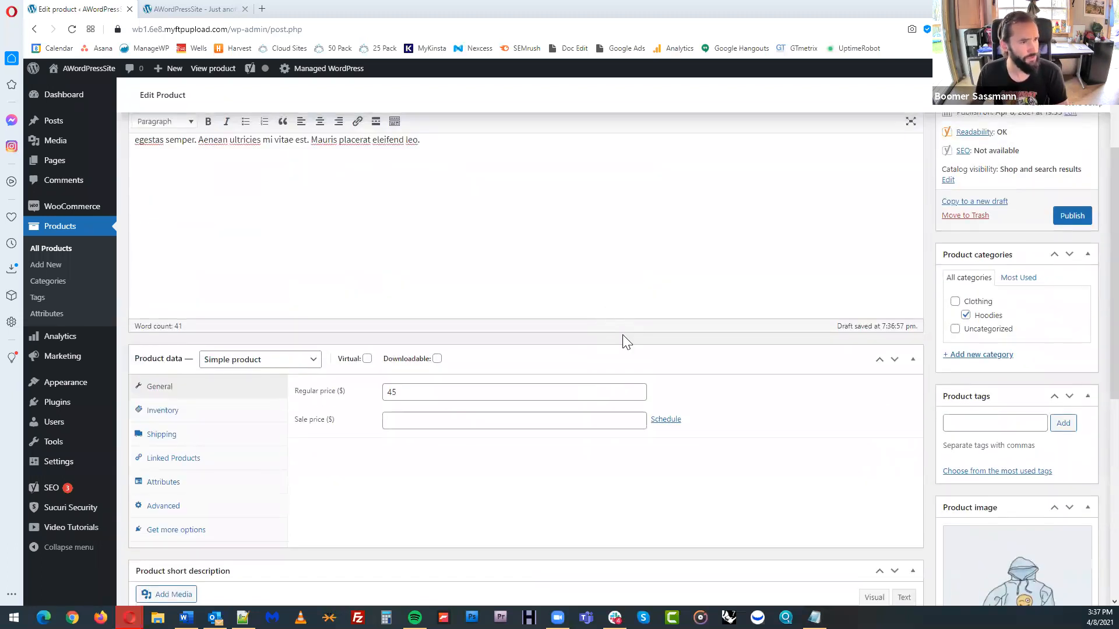
scroll(623, 337, "down", 1)
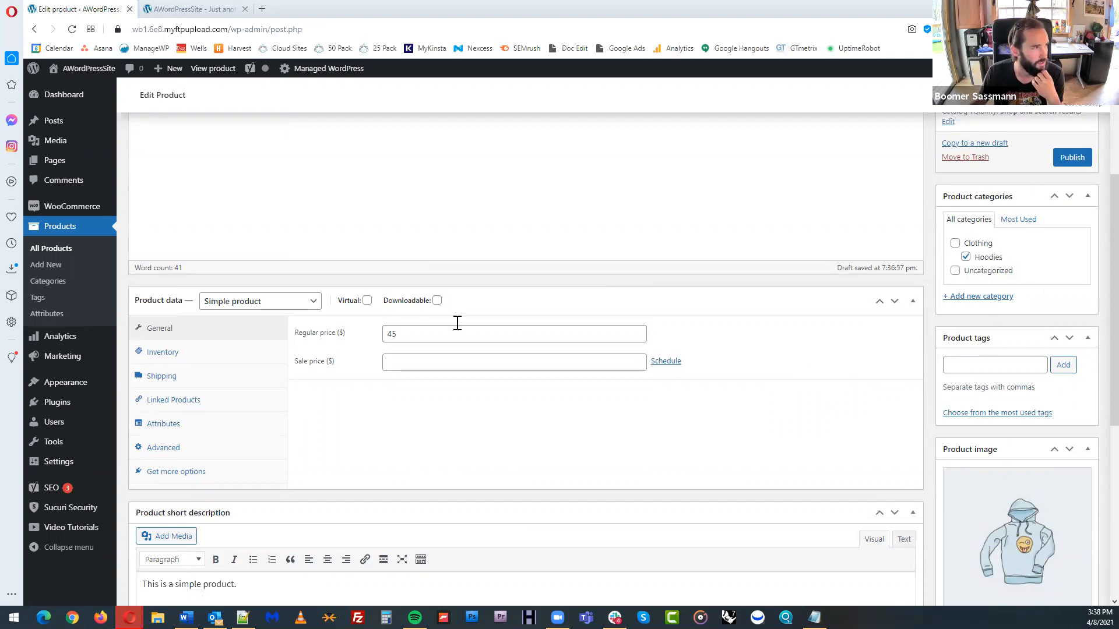
left_click(314, 310)
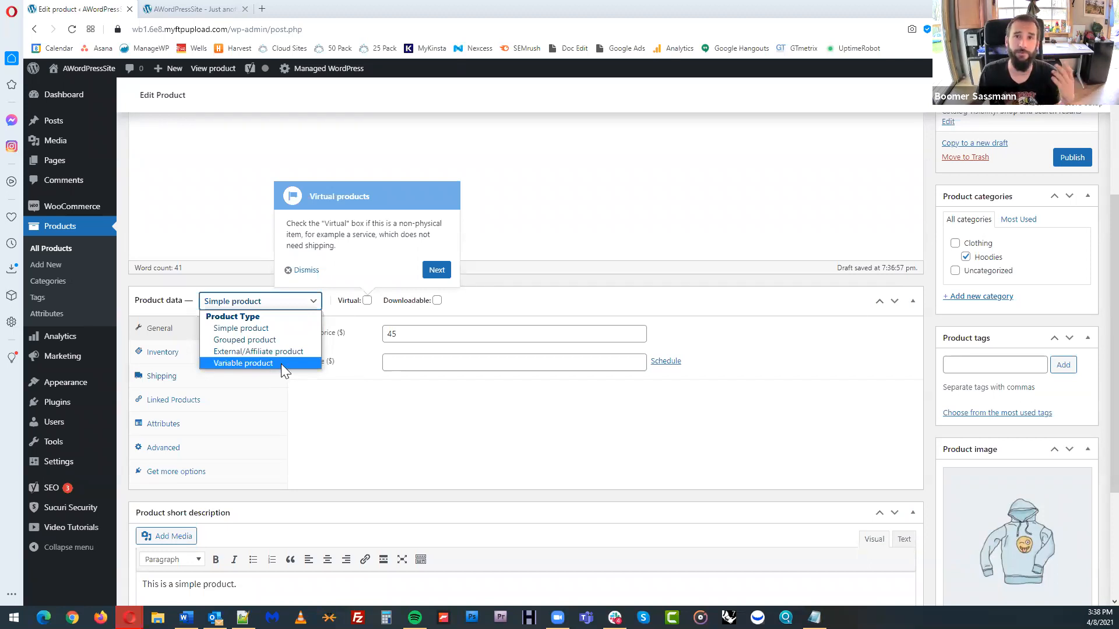
left_click(266, 328)
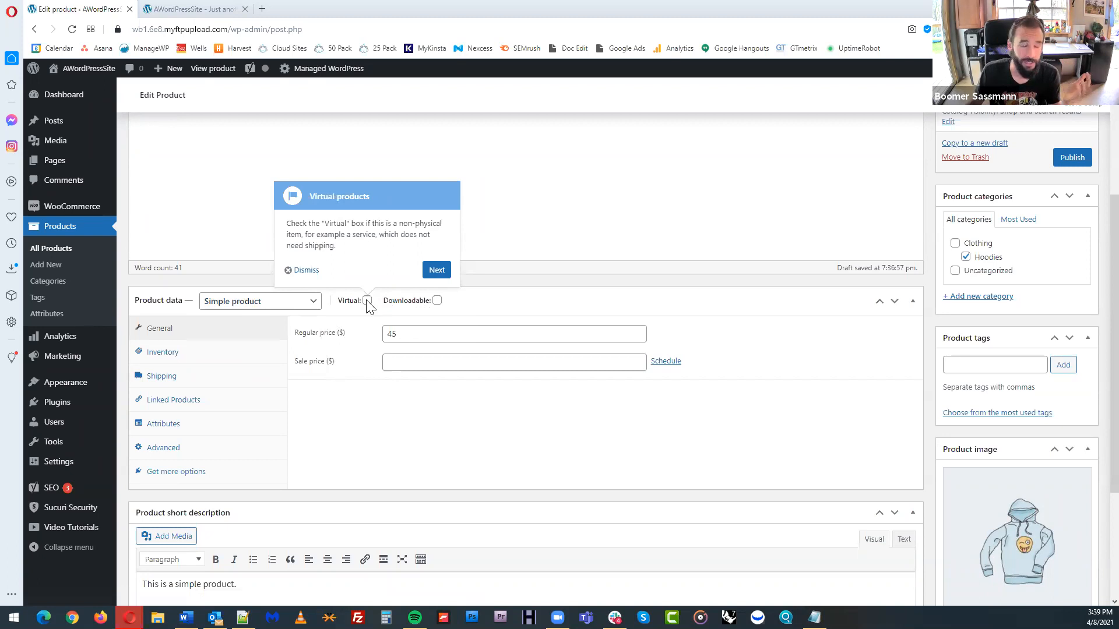
Continue the guided tour past the virtual, downloadable and prices tips, and set the product's sale price to $40
left_click(432, 272)
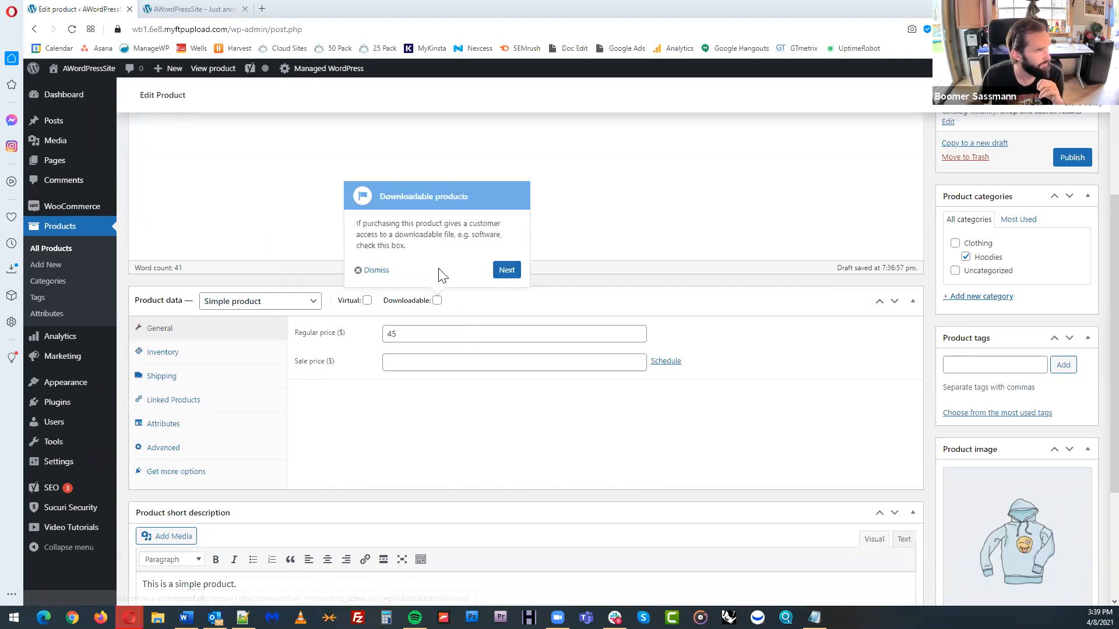
left_click(508, 271)
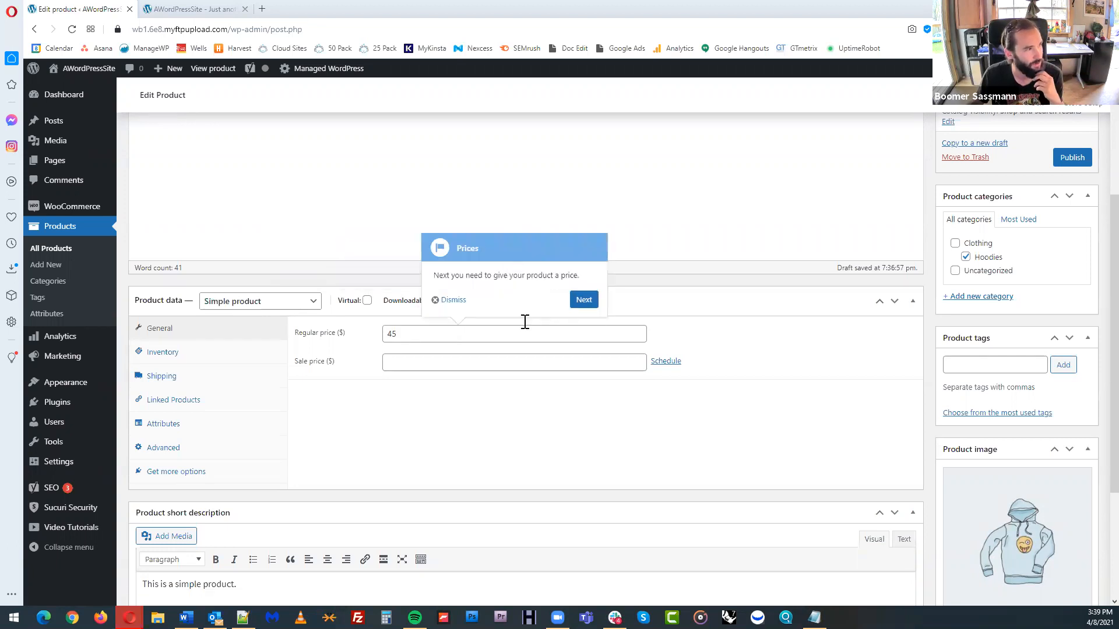
left_click(584, 301)
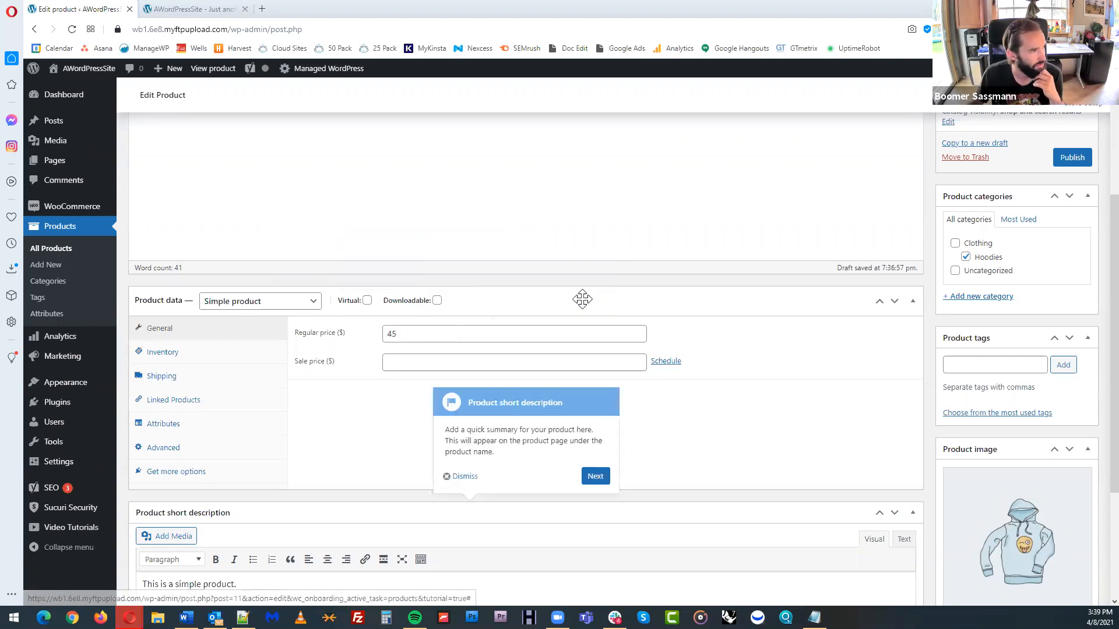
left_click(422, 361)
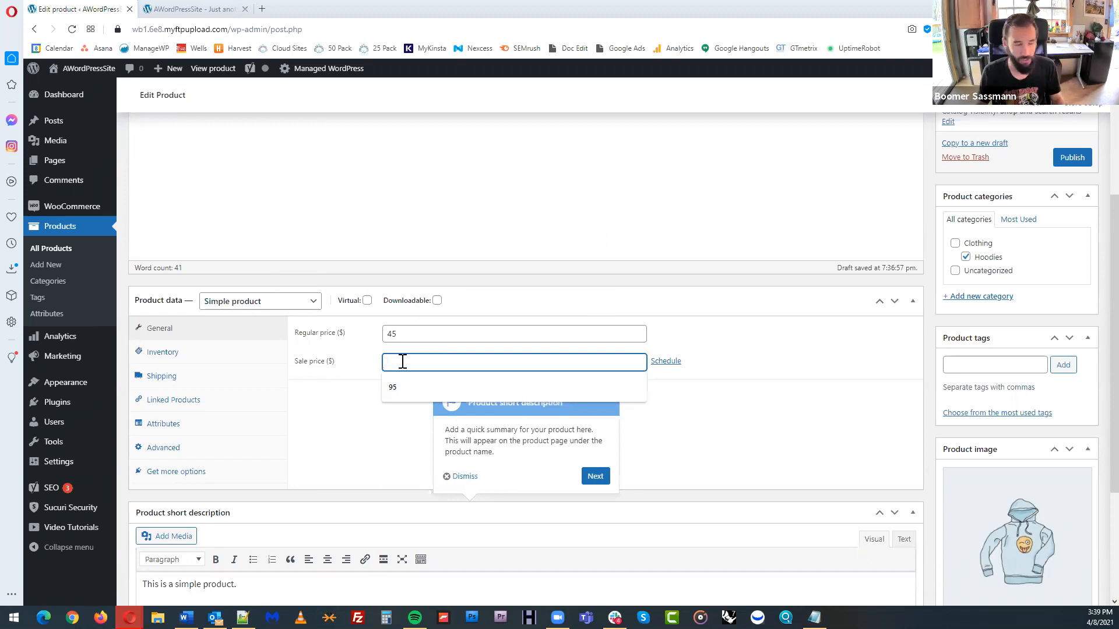
type("40")
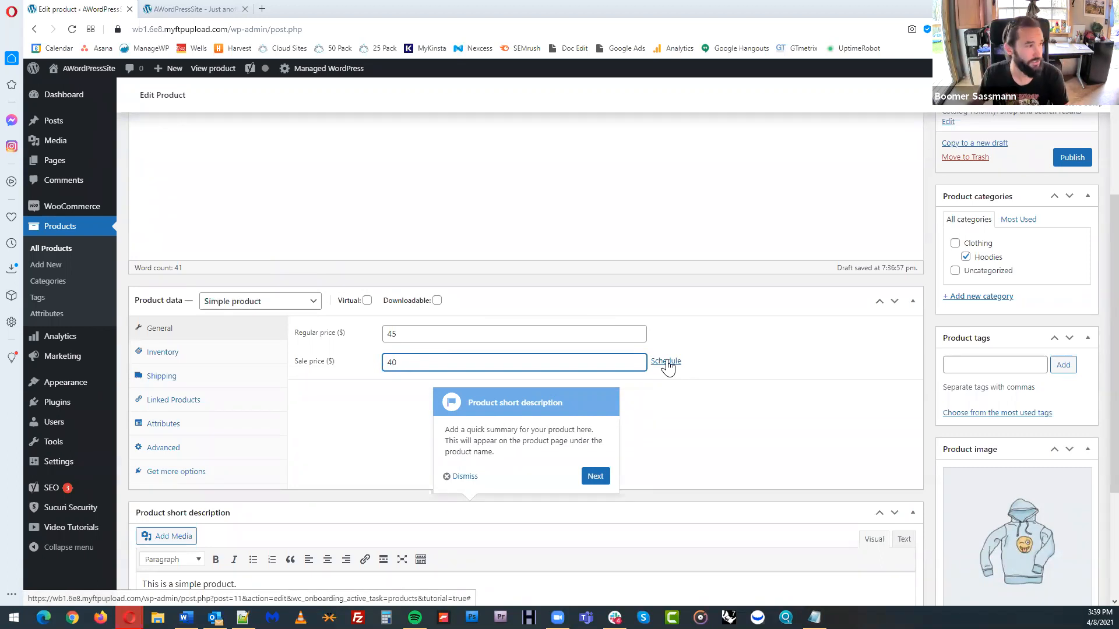
Place the cursor in the product short description and continue the guided tour past the short description and product images tips
scroll(769, 376, "down", 2)
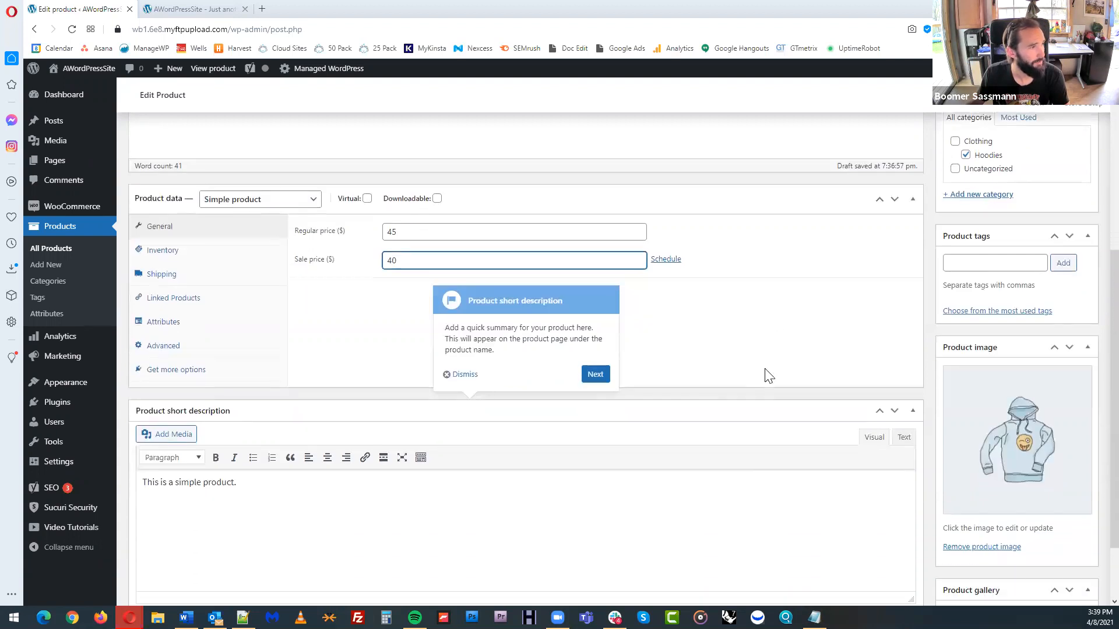
scroll(769, 376, "down", 1)
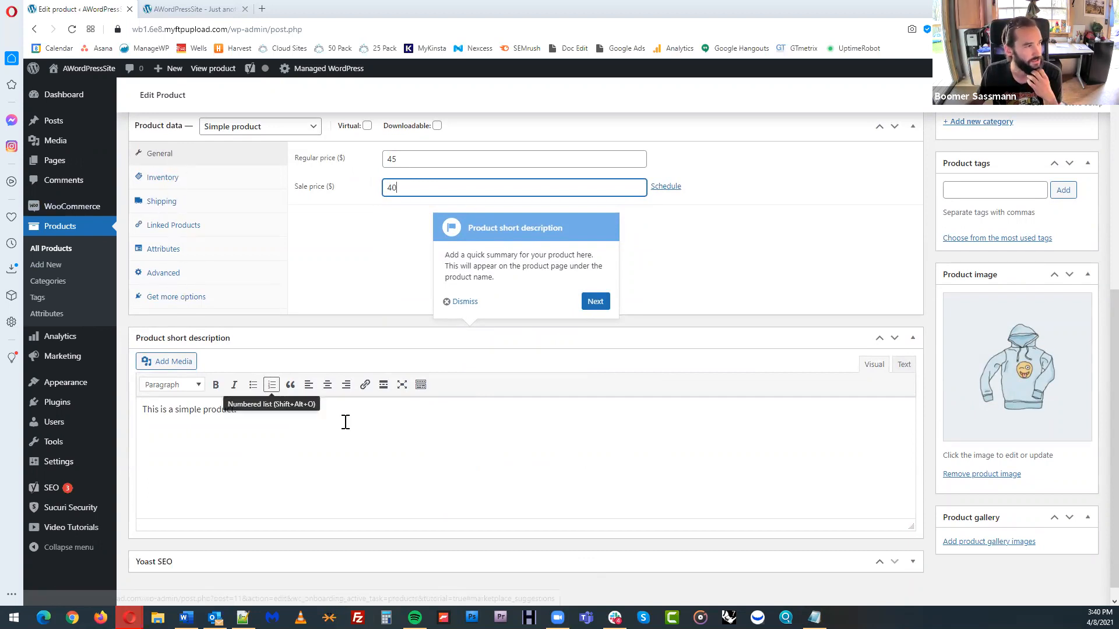
left_click(438, 417)
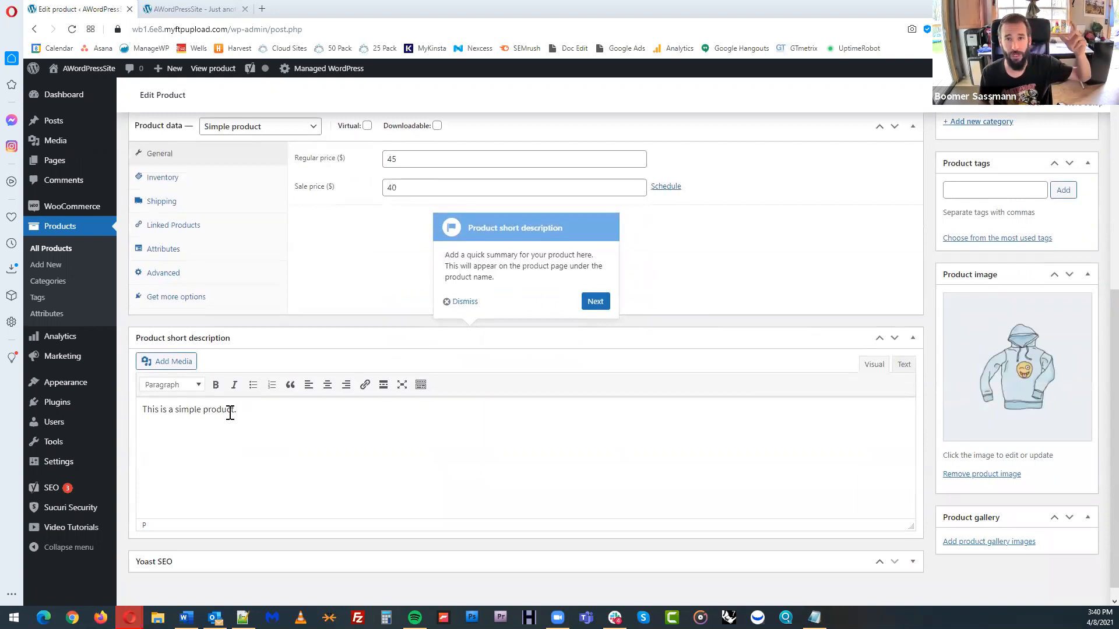
scroll(362, 348, "up", 6)
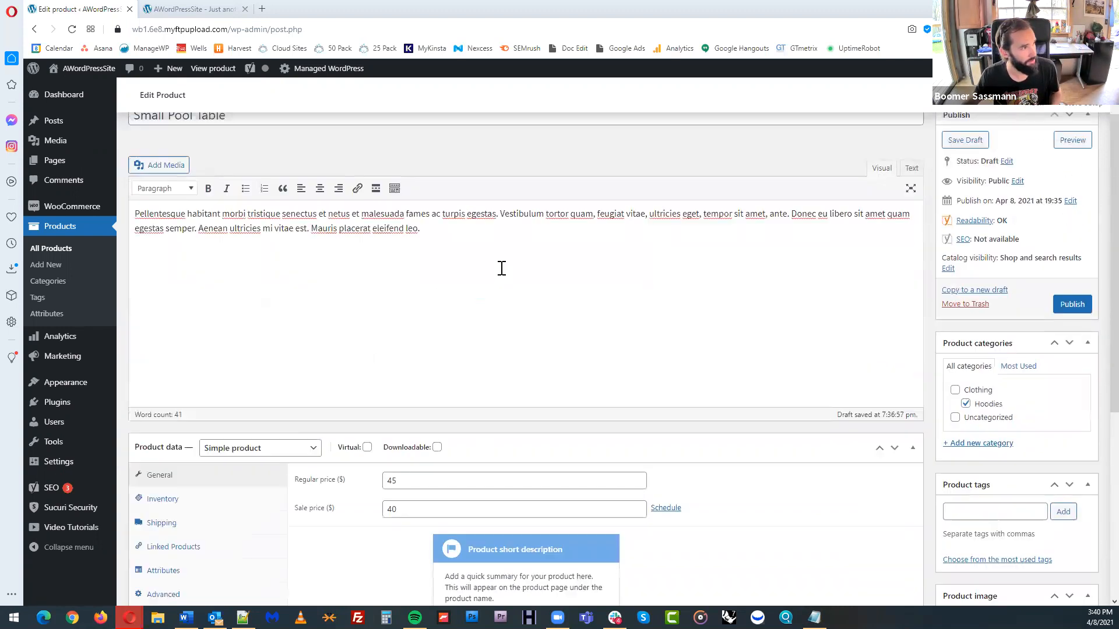
scroll(464, 327, "down", 6)
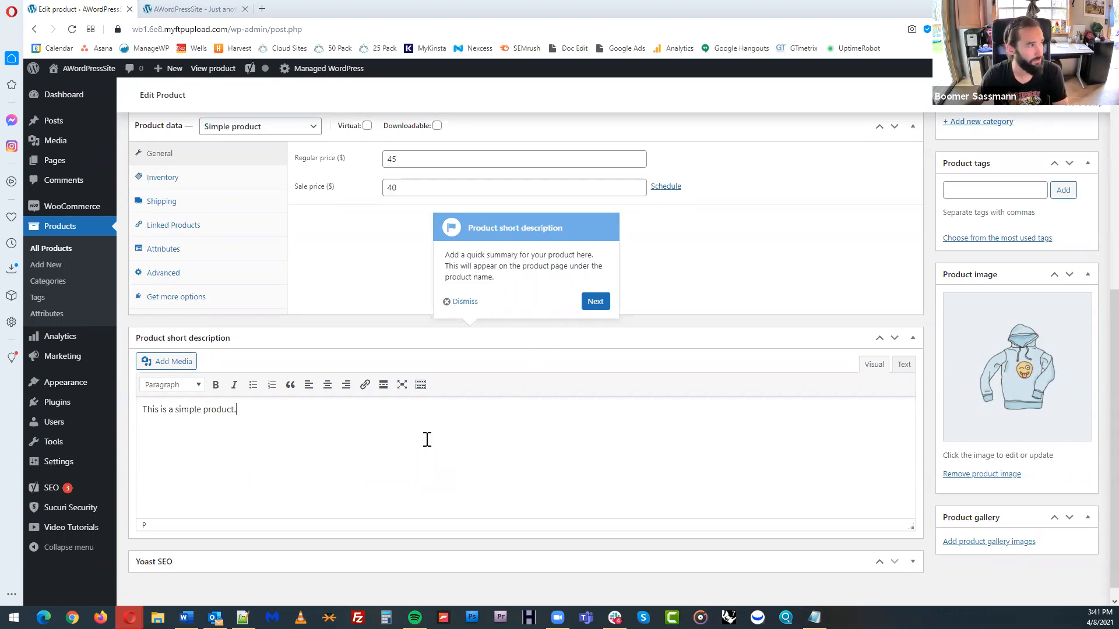
left_click(595, 302)
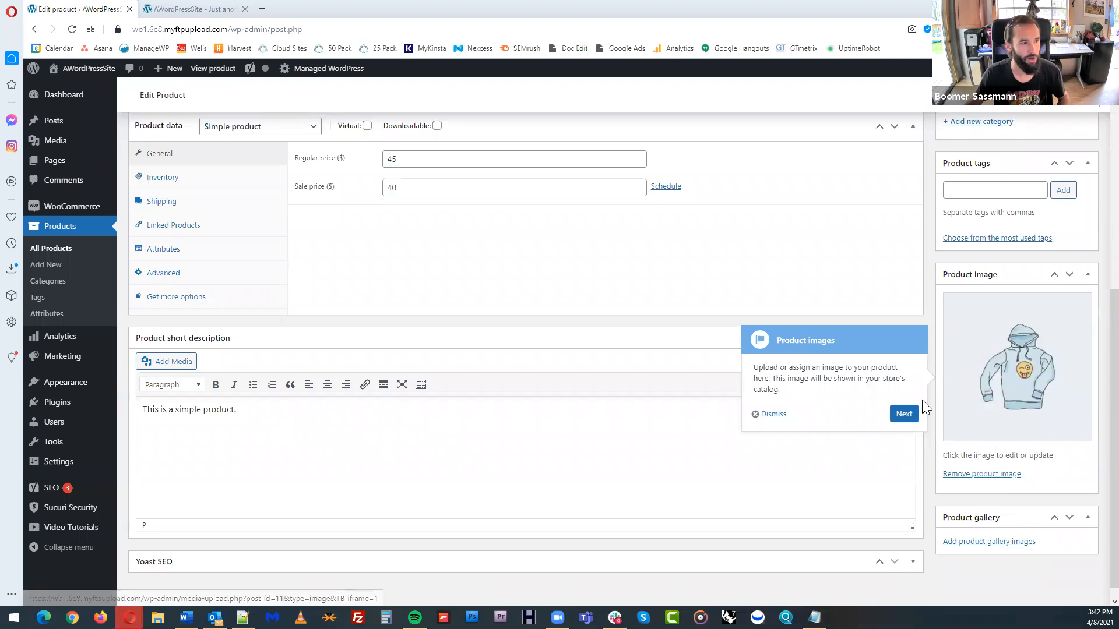
left_click(909, 412)
scroll(926, 393, "up", 1)
scroll(941, 392, "up", 2)
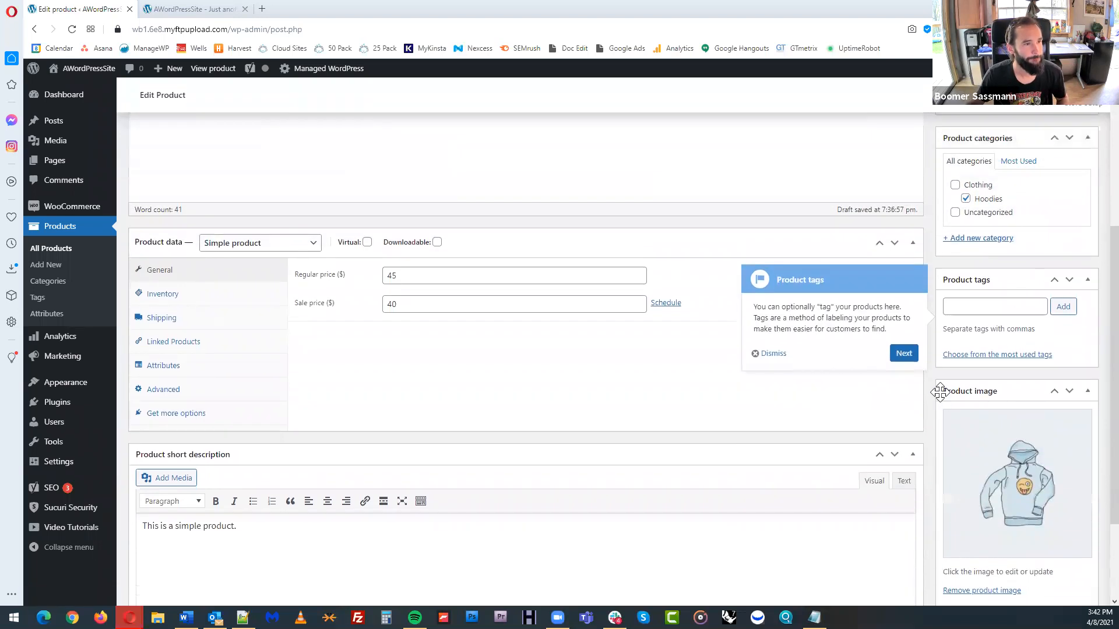
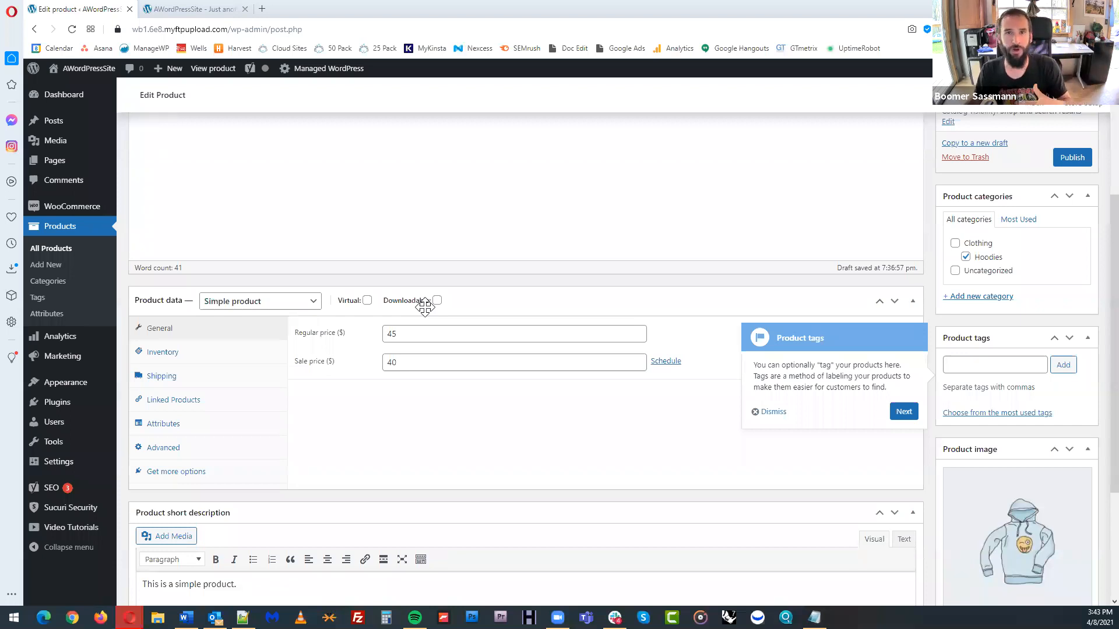
left_click(310, 300)
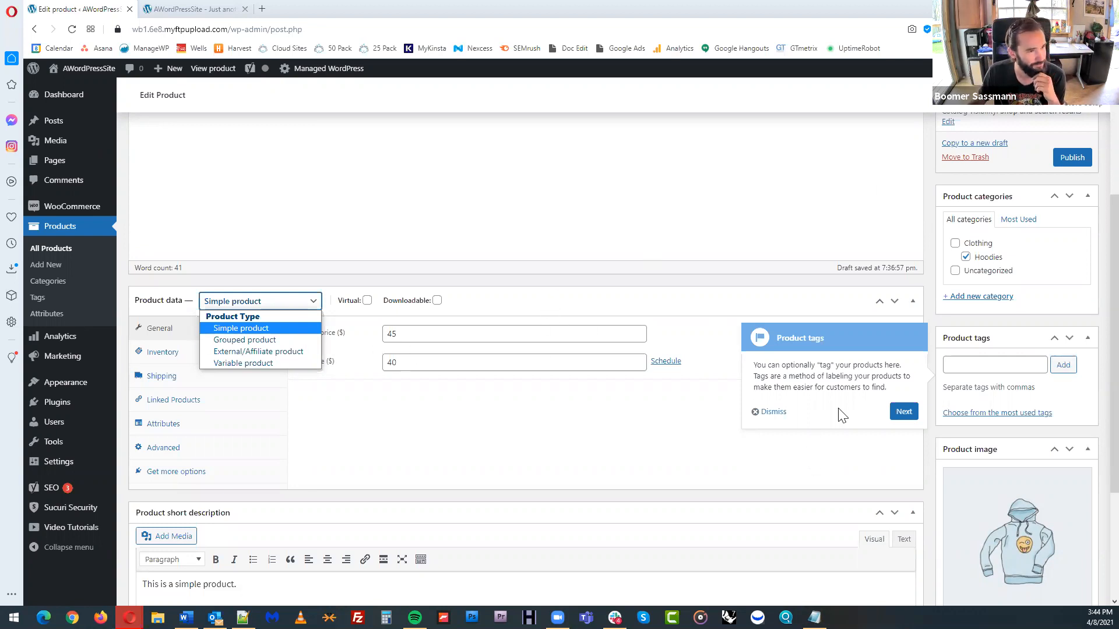
left_click(832, 375)
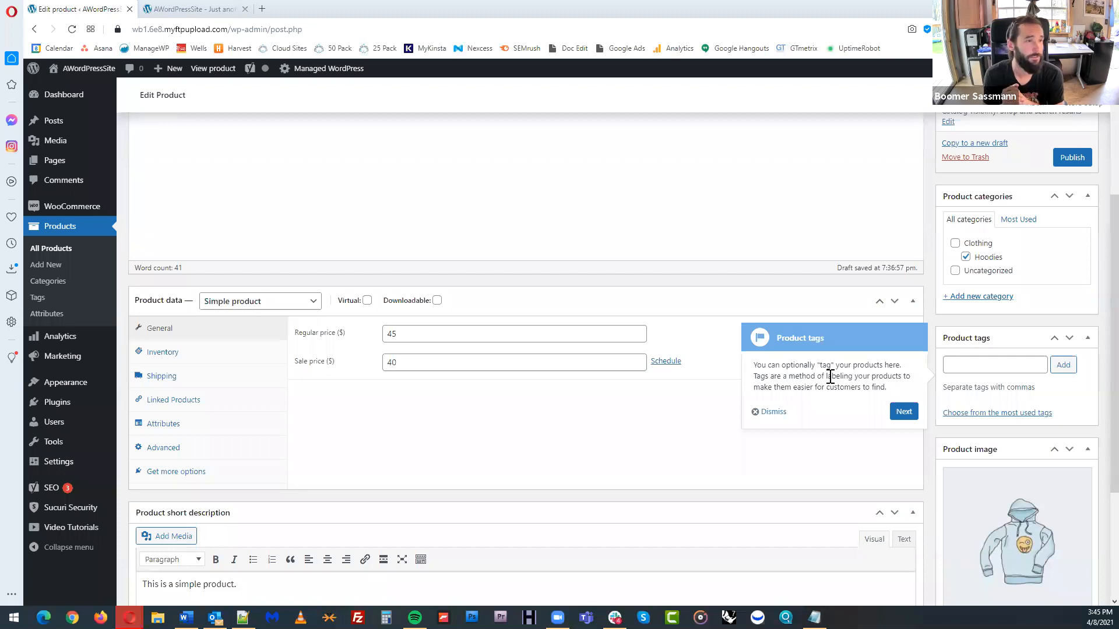
Add the product tags Pool Table, Small and Minatare to the product
left_click(970, 365)
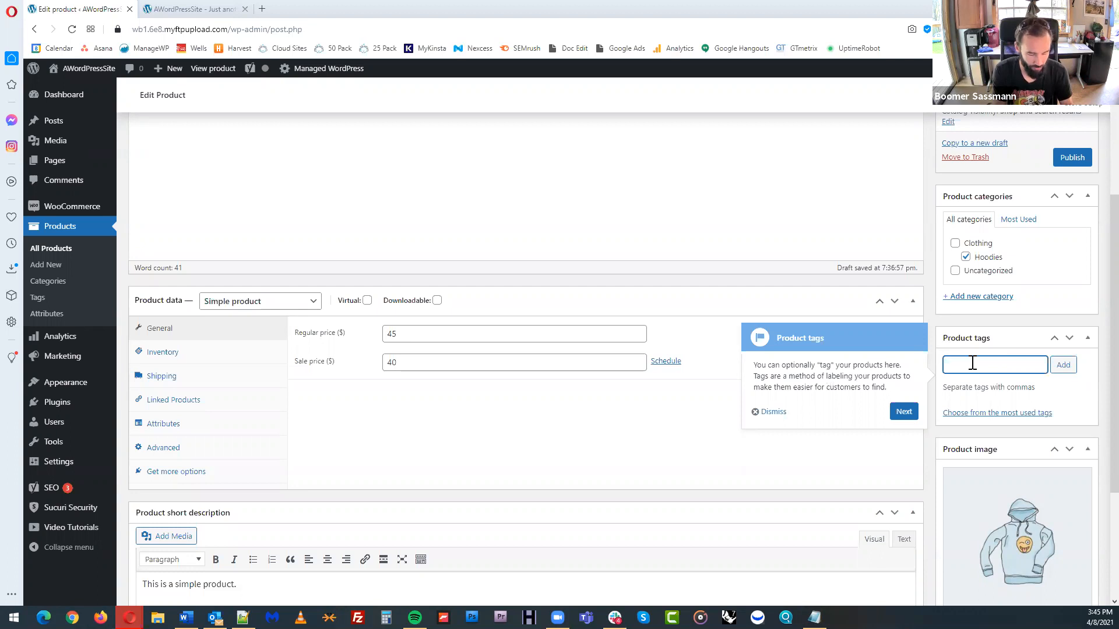
type("Pool Table, ")
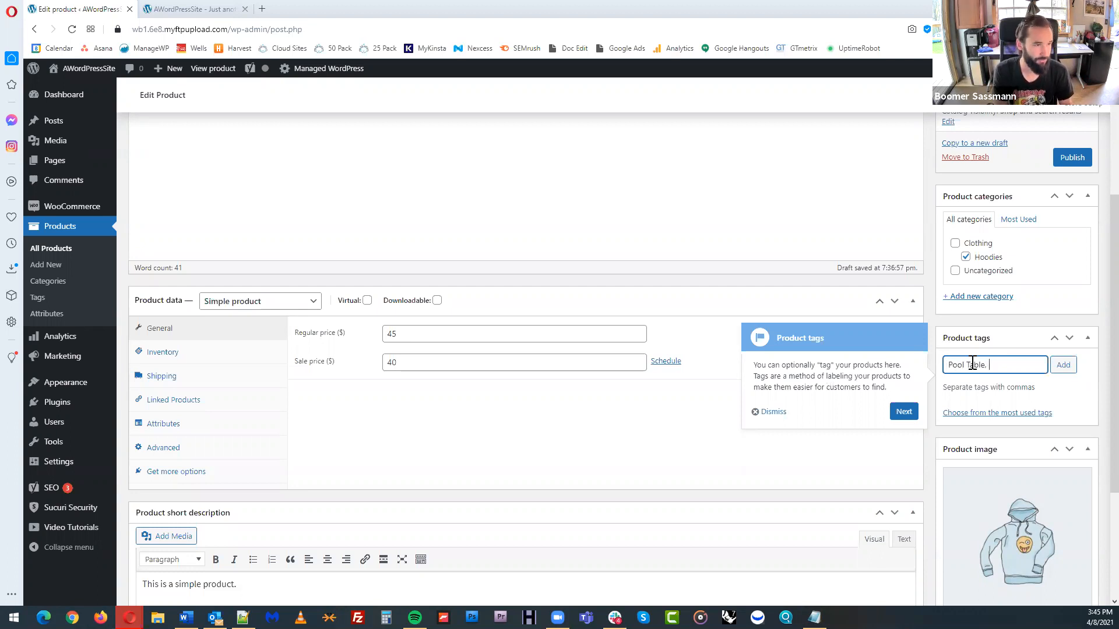
type("Small,")
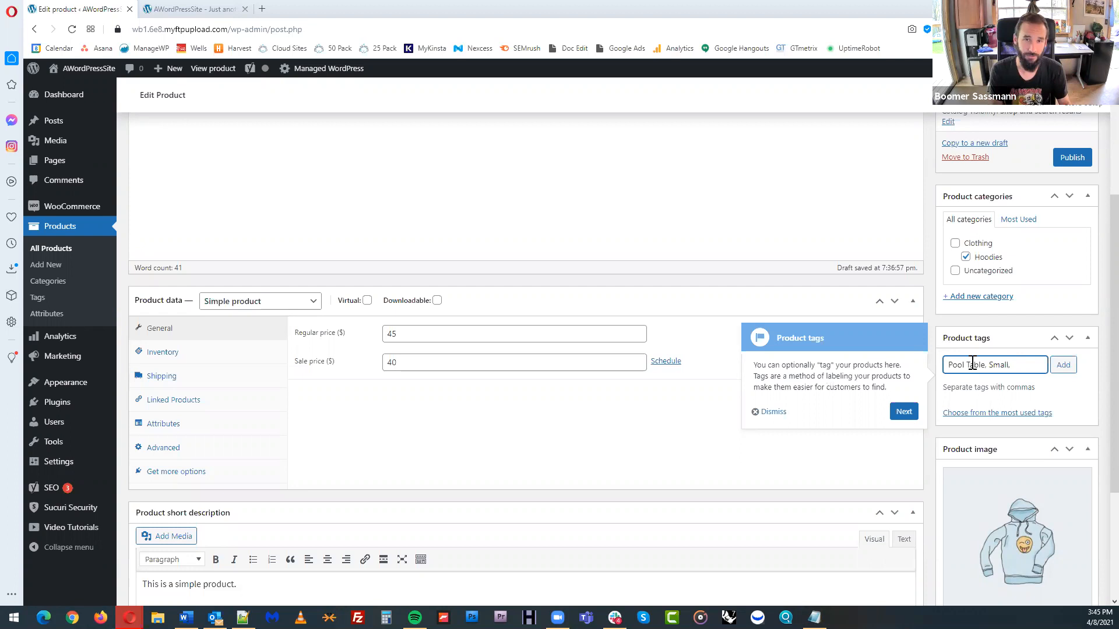
type(" Minature")
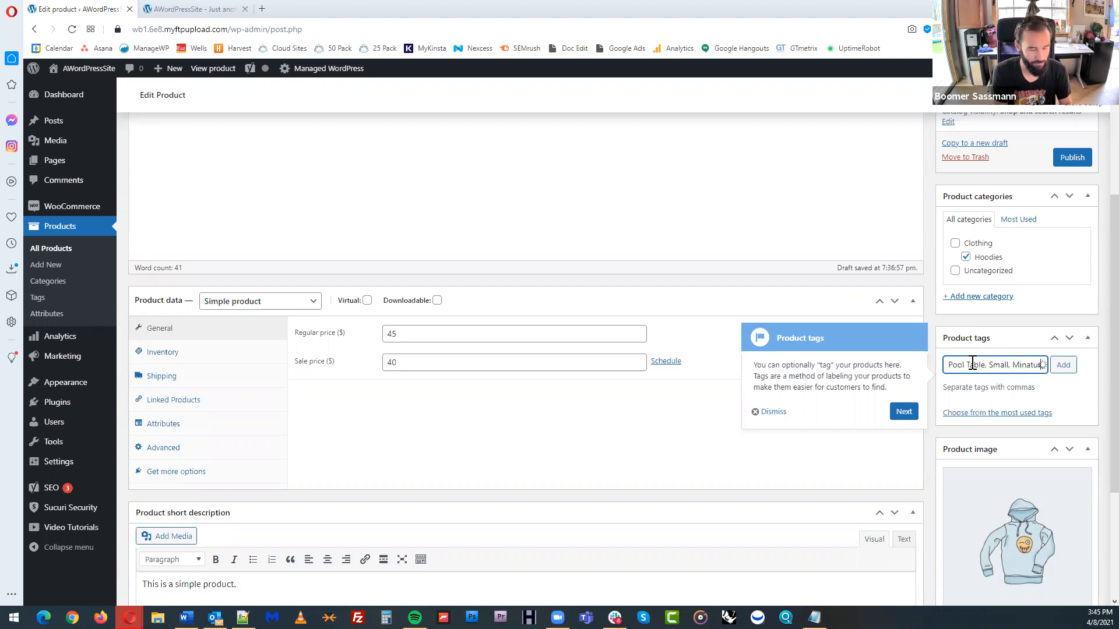
right_click(1026, 366)
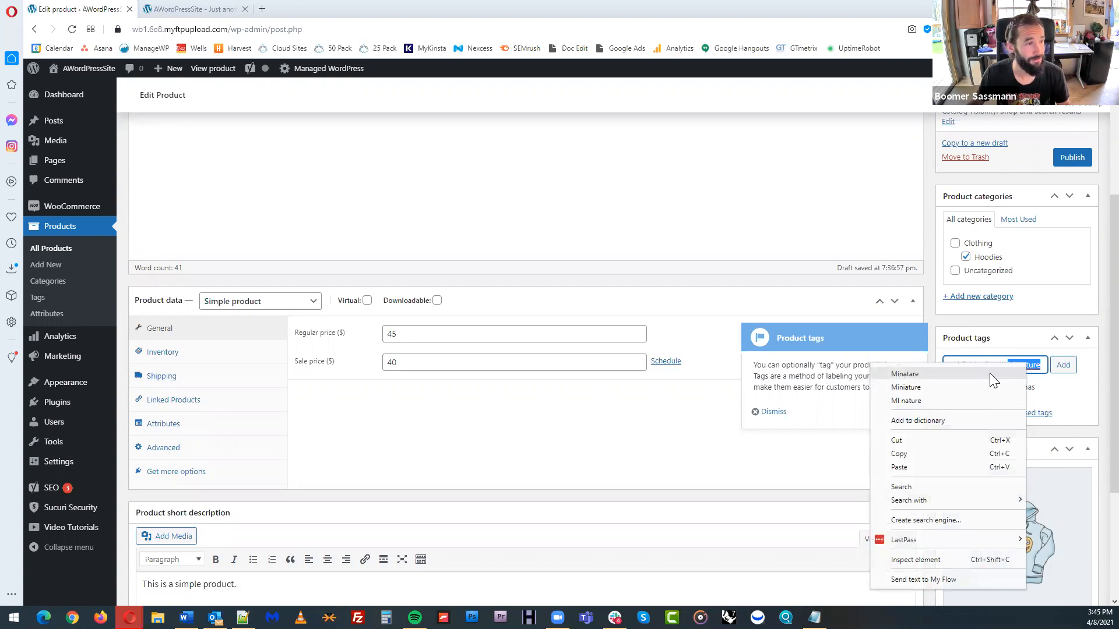
left_click(998, 373)
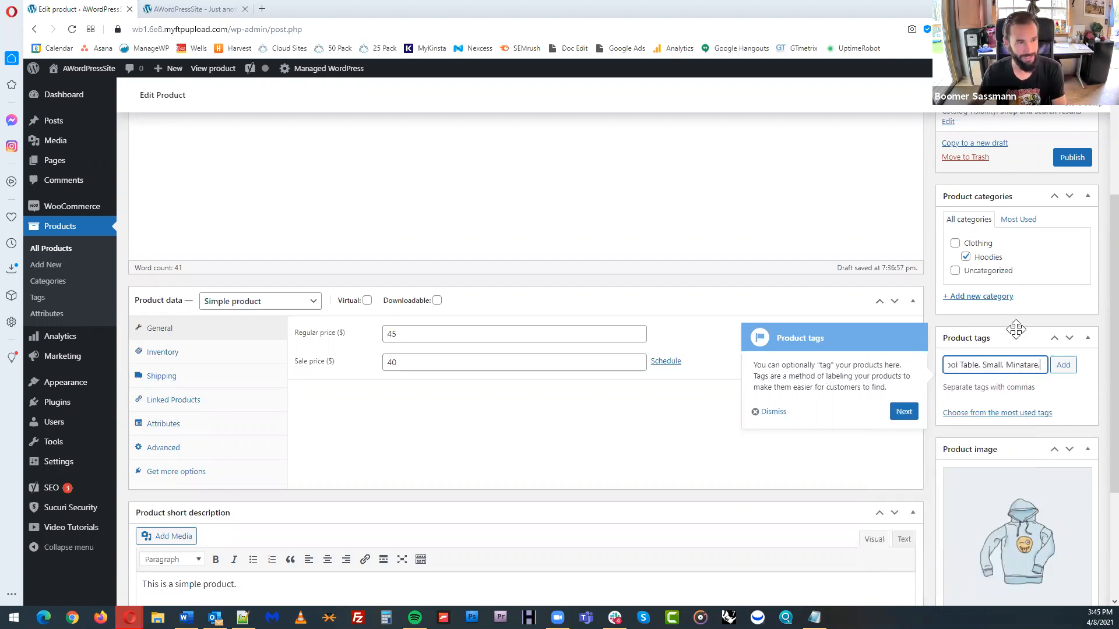
left_click(1063, 365)
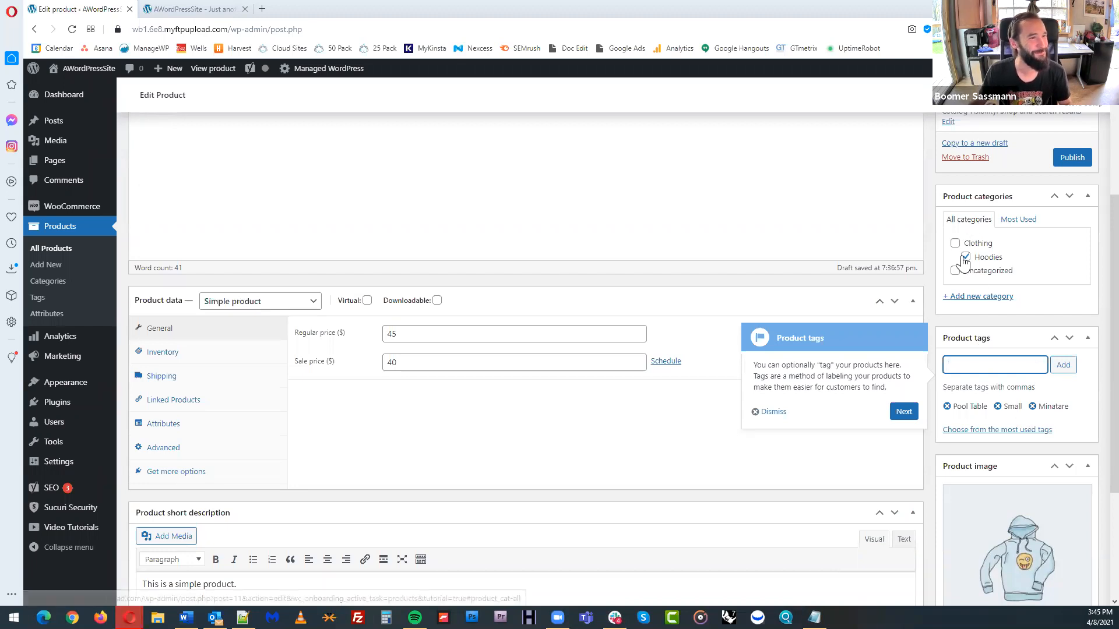
Continue the guided tour past the product tags and product categories tips, and save the product as a draft
left_click(906, 412)
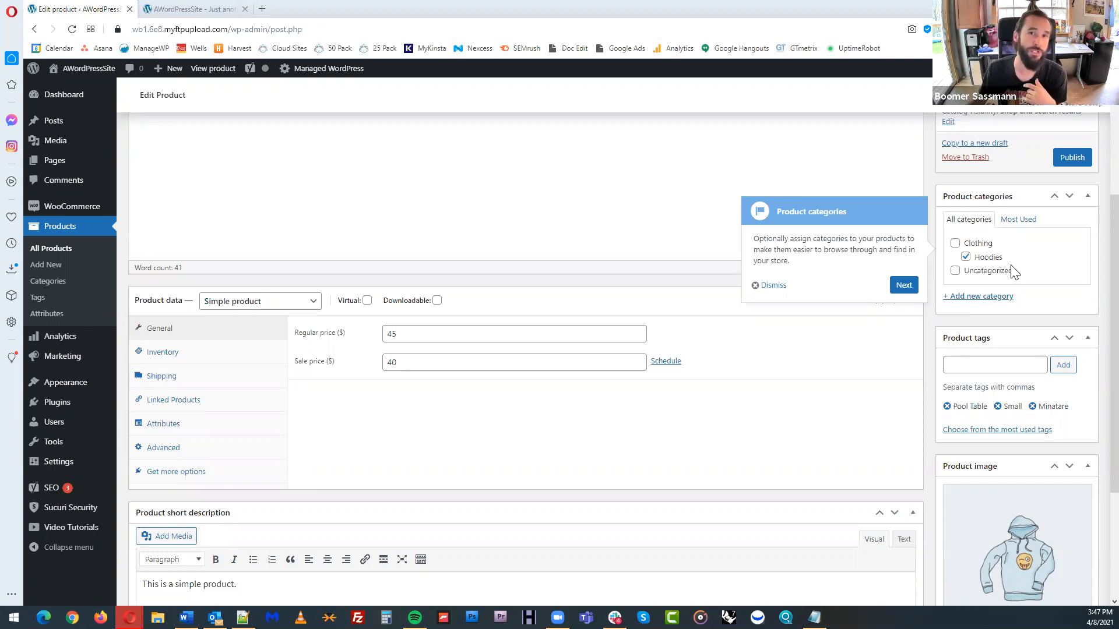
left_click(904, 286)
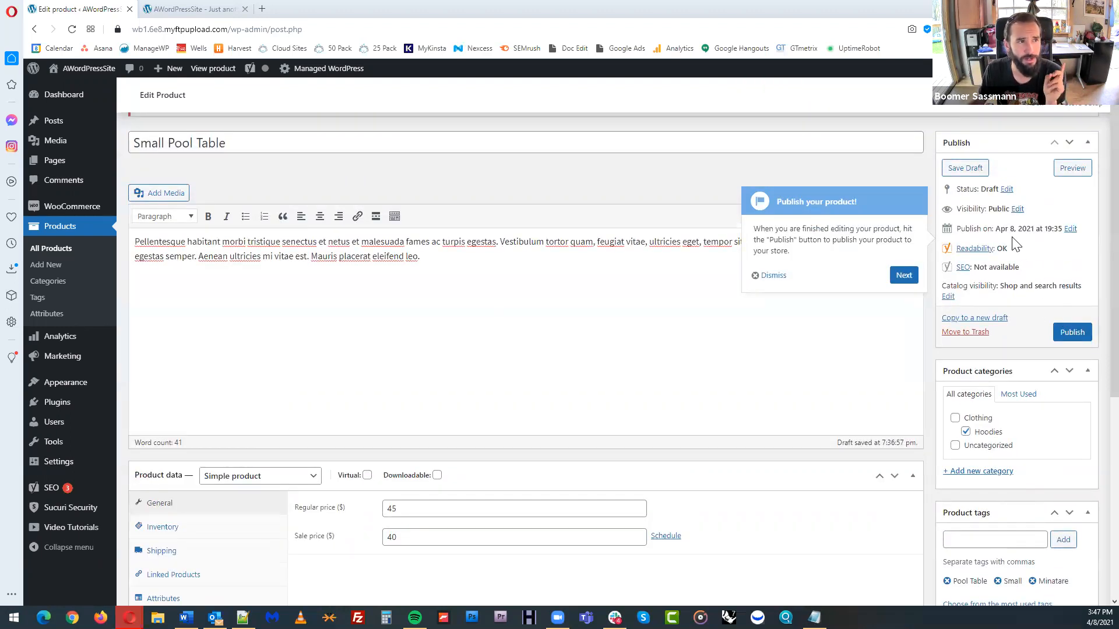
left_click(972, 168)
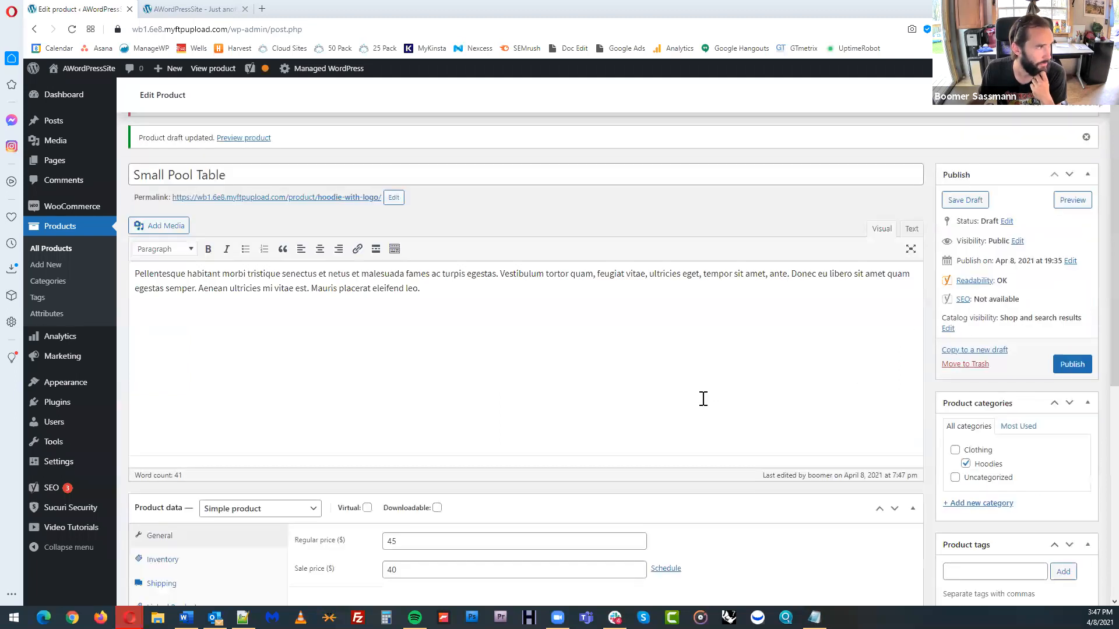
Set the product's SKU to 001 in its inventory data
scroll(727, 385, "down", 4)
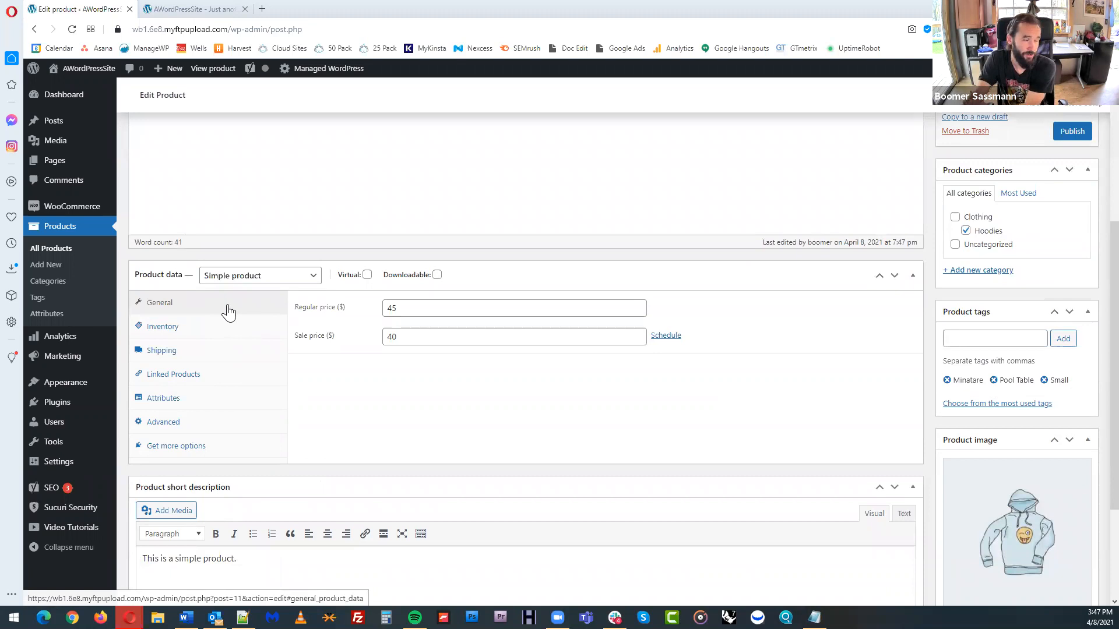
left_click(233, 328)
left_click(412, 307)
type("001")
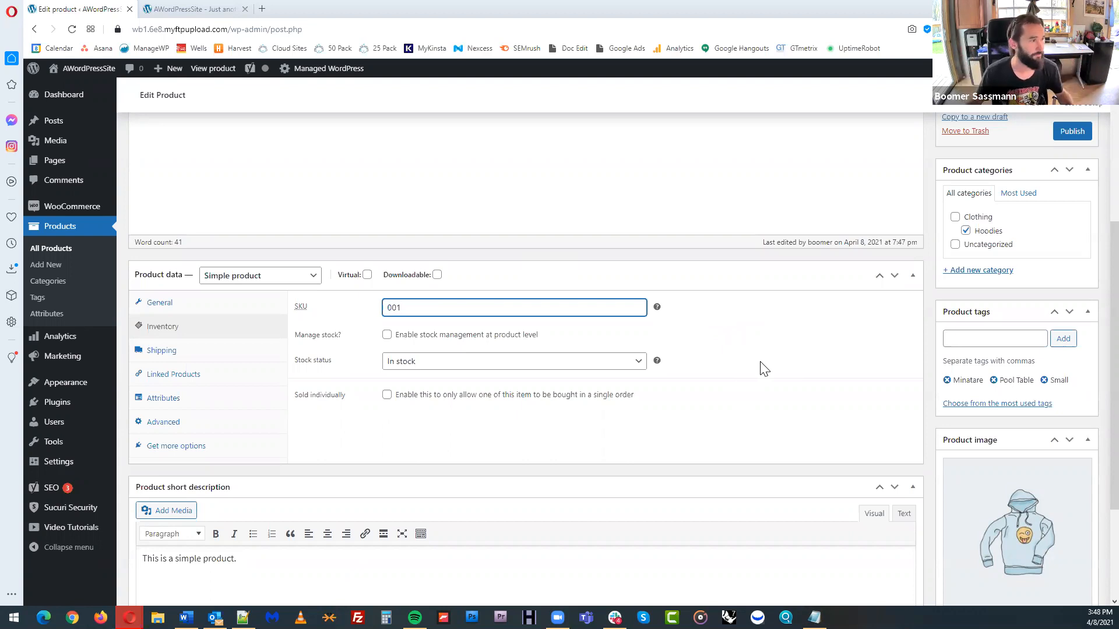
Review the product-level stock management fields and the stock status choices, keeping stock management off and In stock selected
left_click(387, 335)
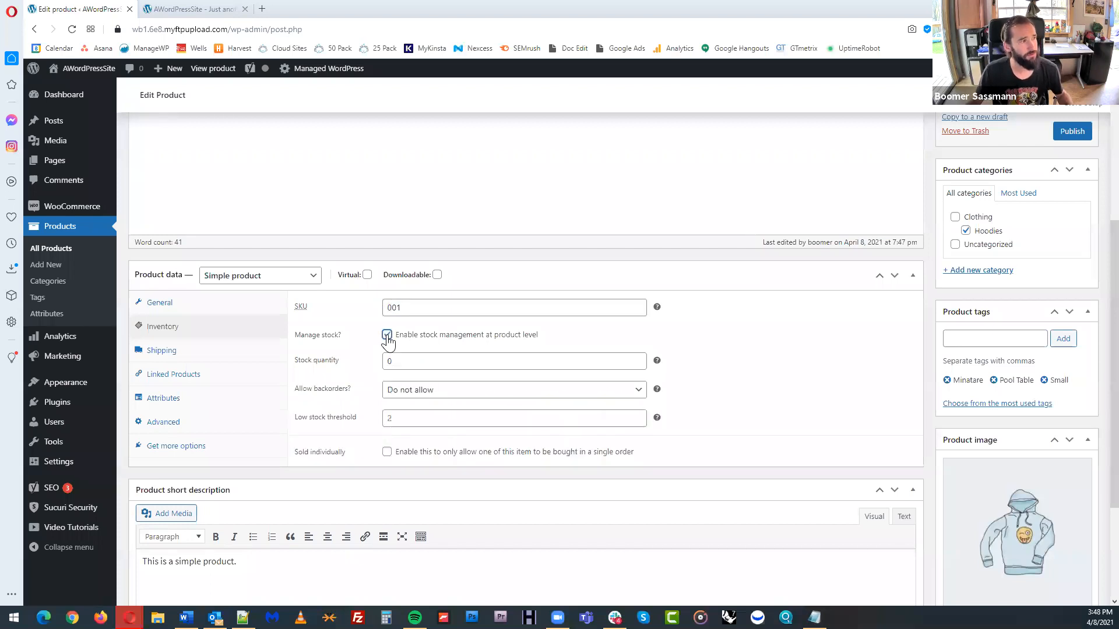
left_click(387, 336)
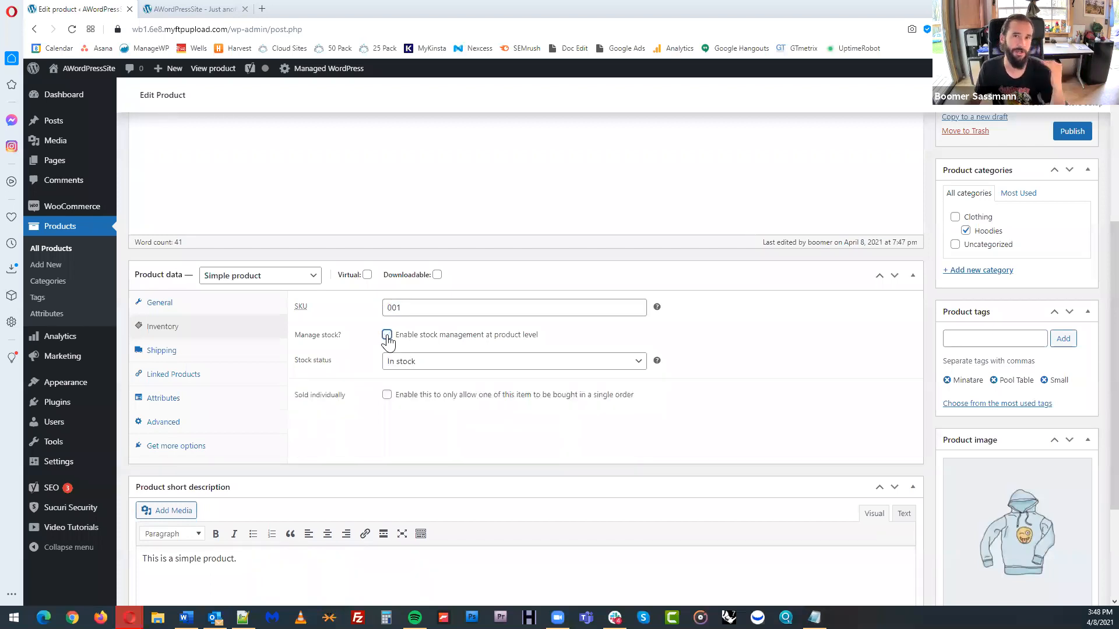
left_click(387, 336)
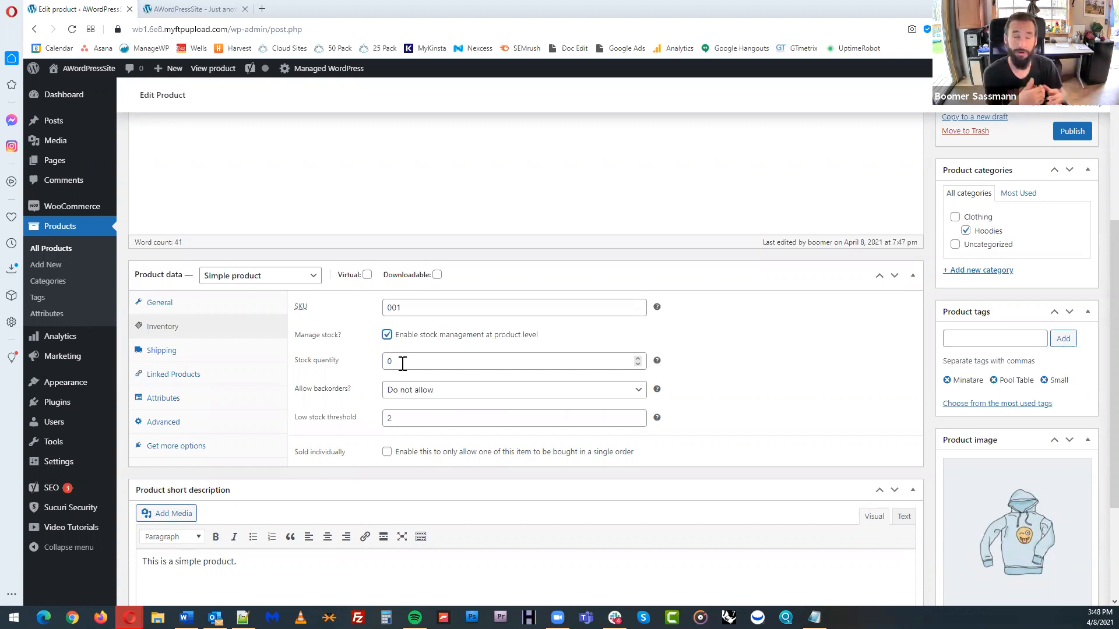
left_click(387, 336)
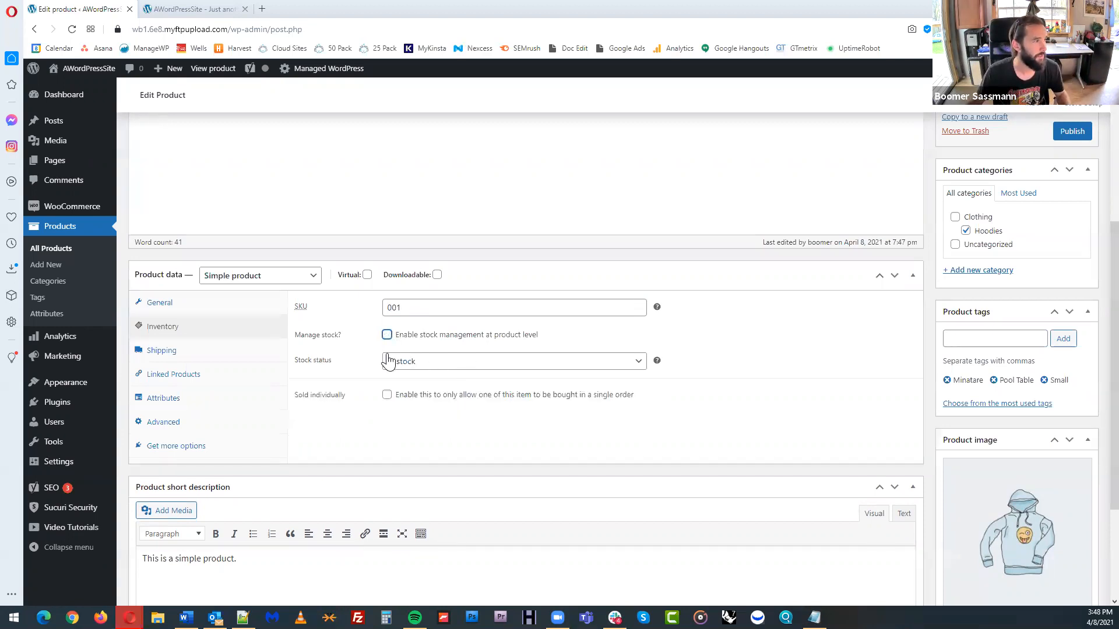
left_click(425, 362)
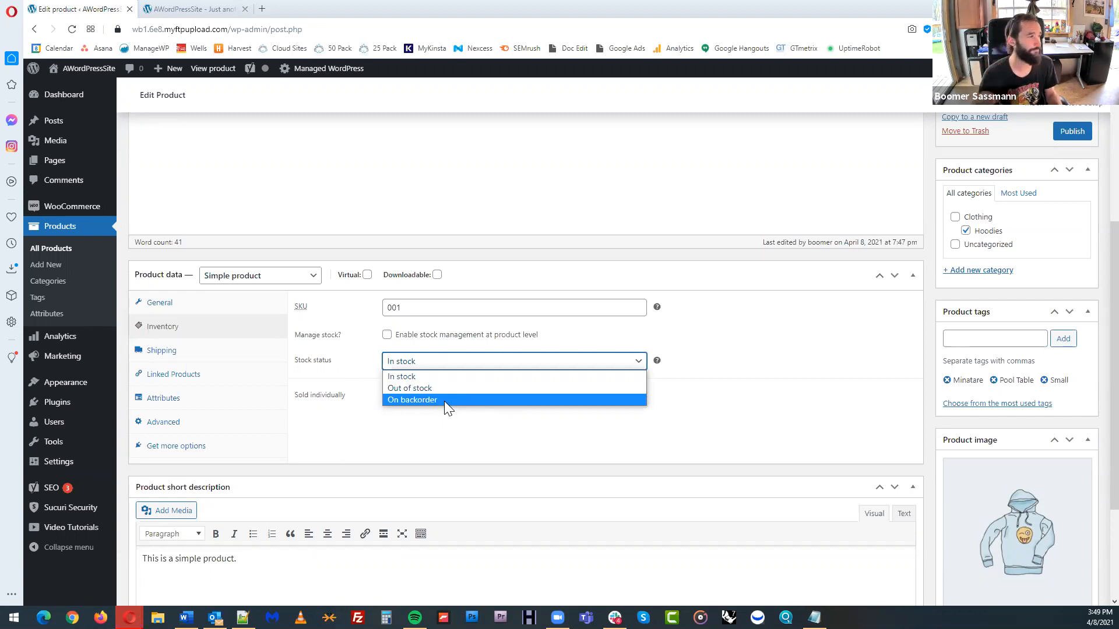
left_click(442, 378)
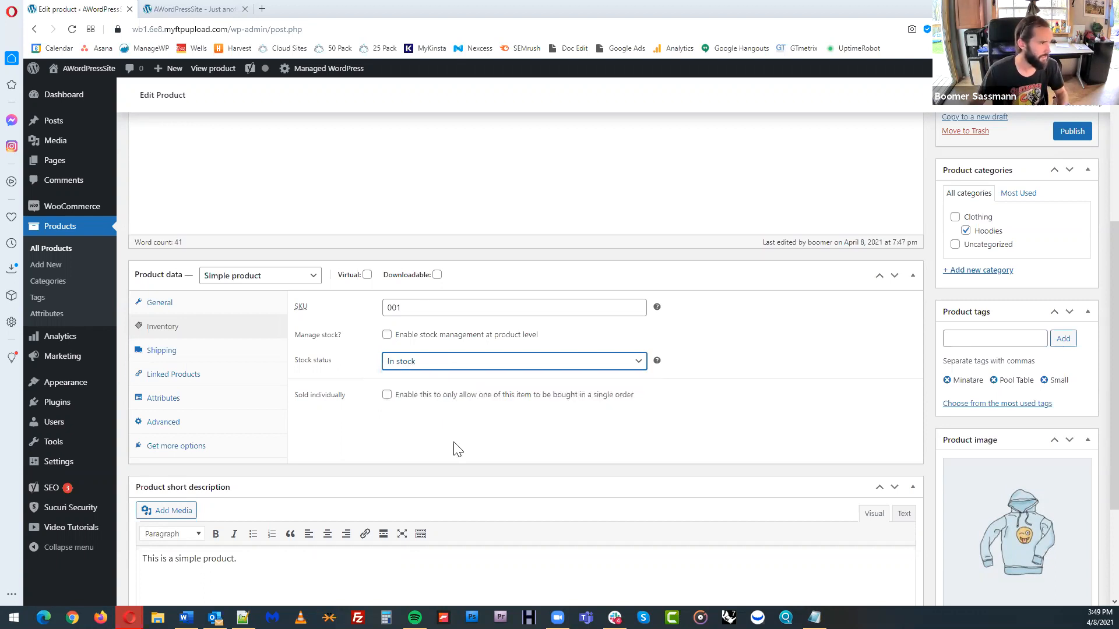
left_click(582, 447)
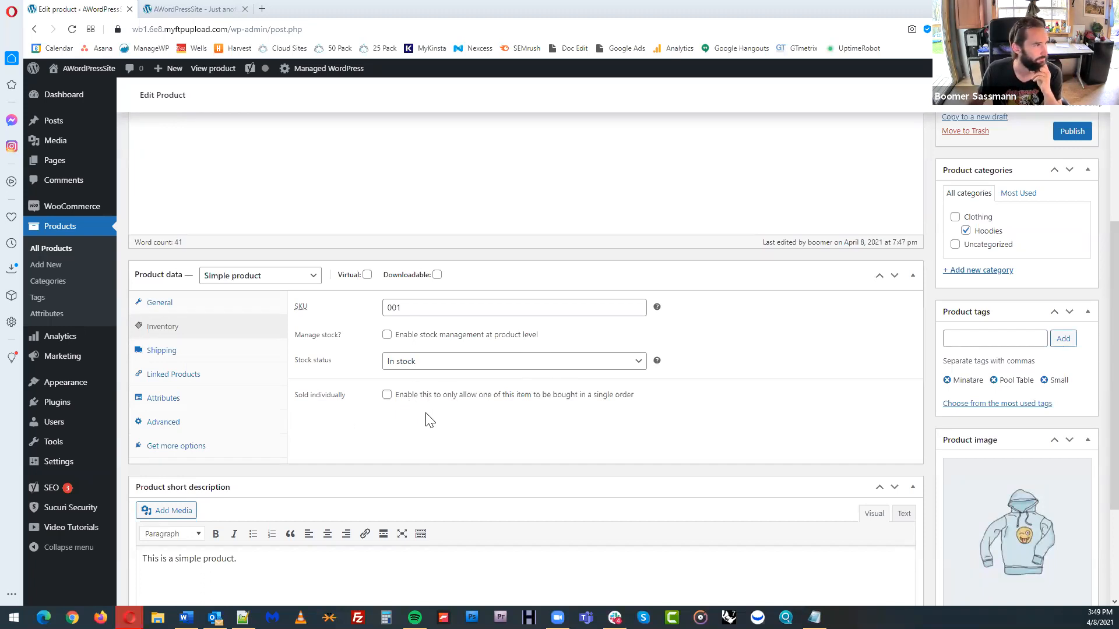
Review the weight, dimensions and shipping class fields in the product's shipping data without entering values
left_click(212, 357)
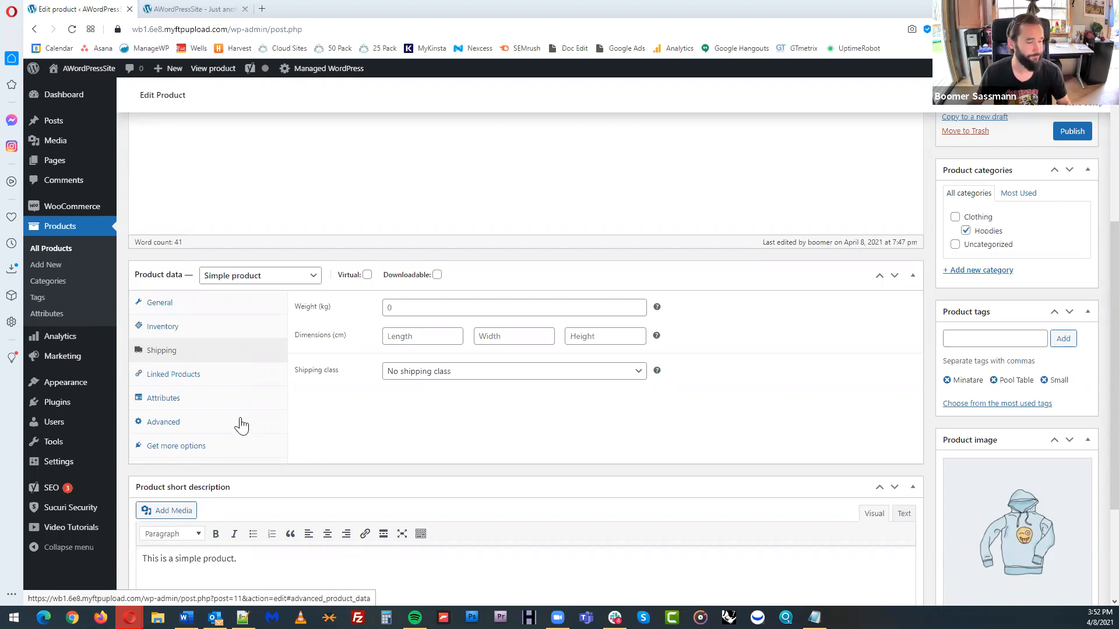
left_click(395, 306)
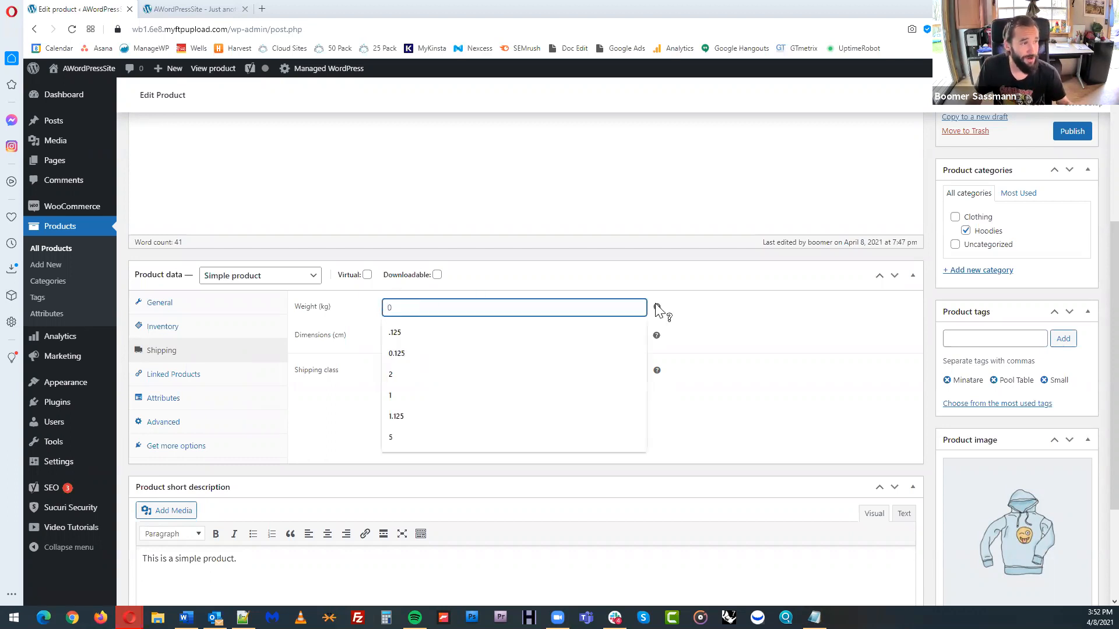
left_click(688, 310)
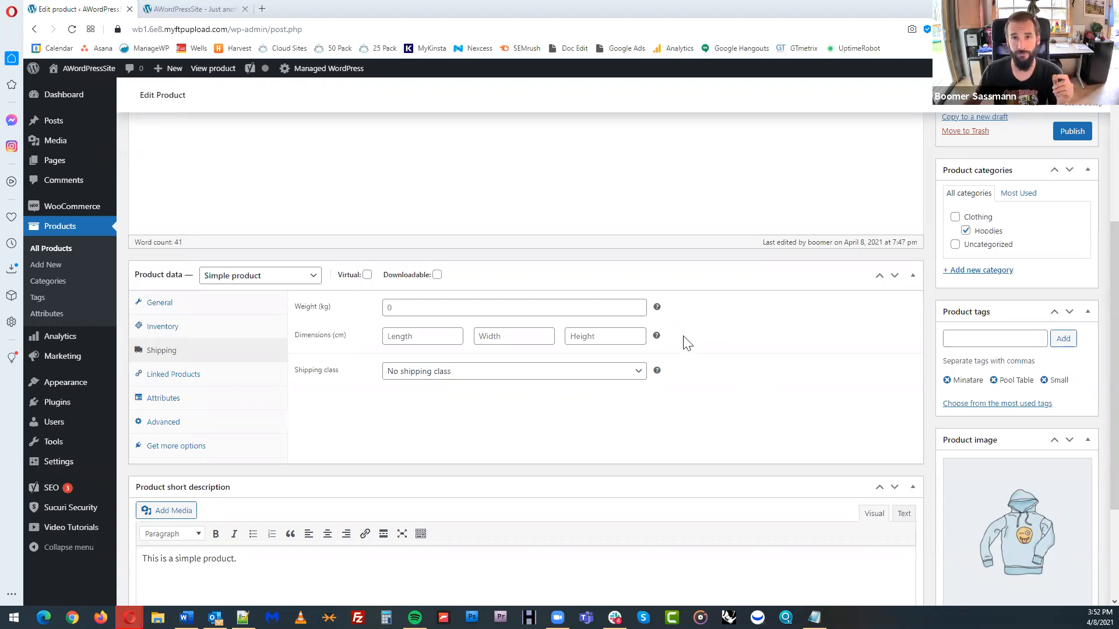
Review the upsells and cross-sells fields of the linked products and the details of the Color attribute
left_click(192, 378)
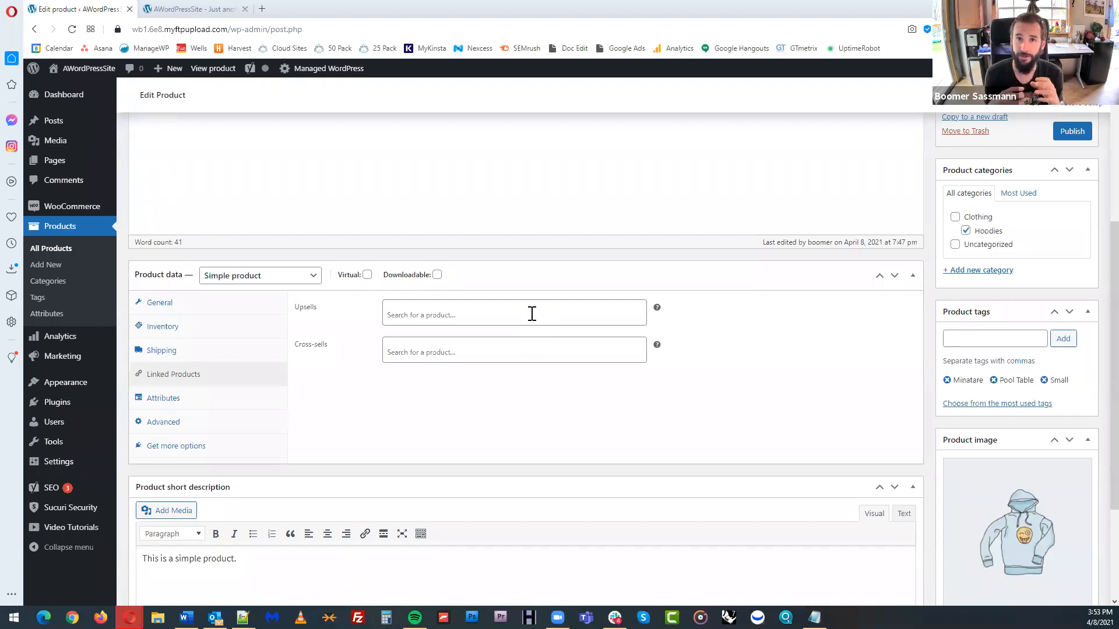
left_click(177, 400)
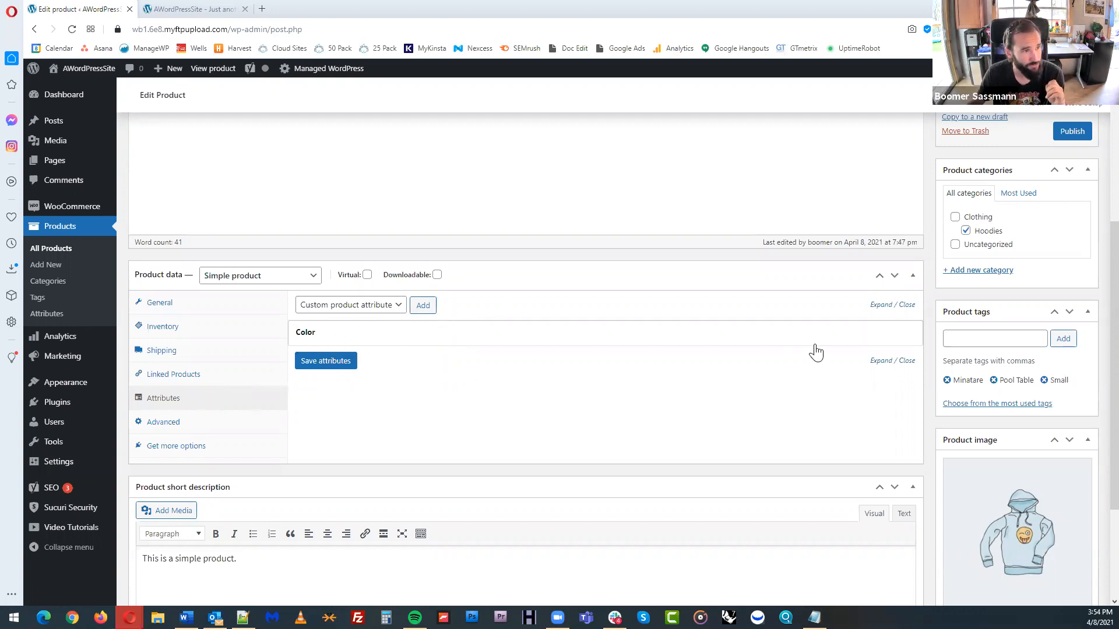
left_click(877, 337)
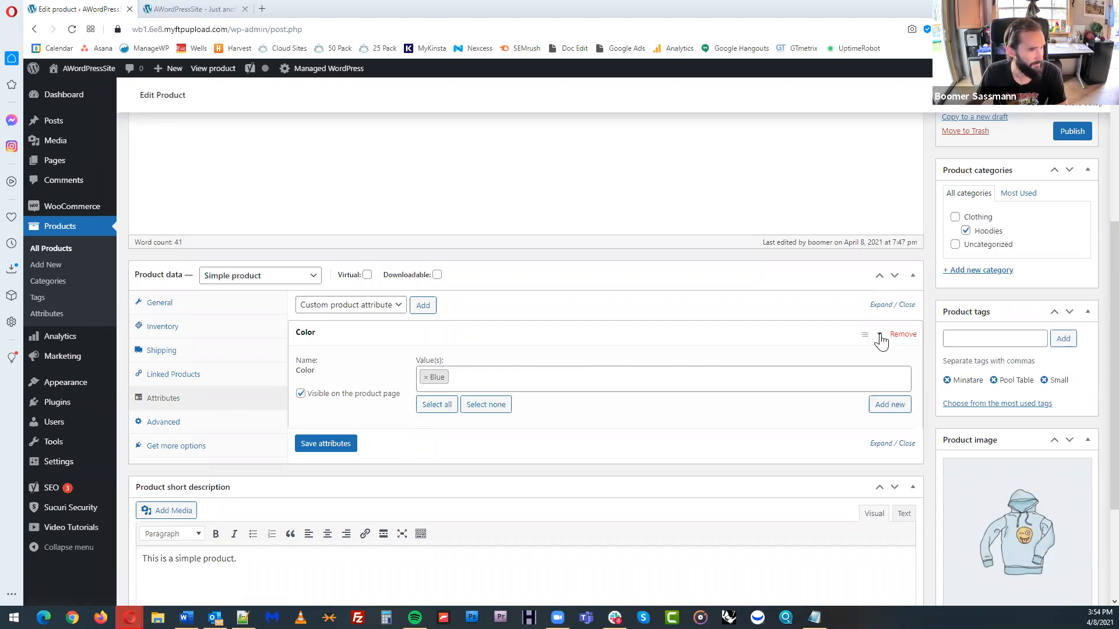
left_click(881, 341)
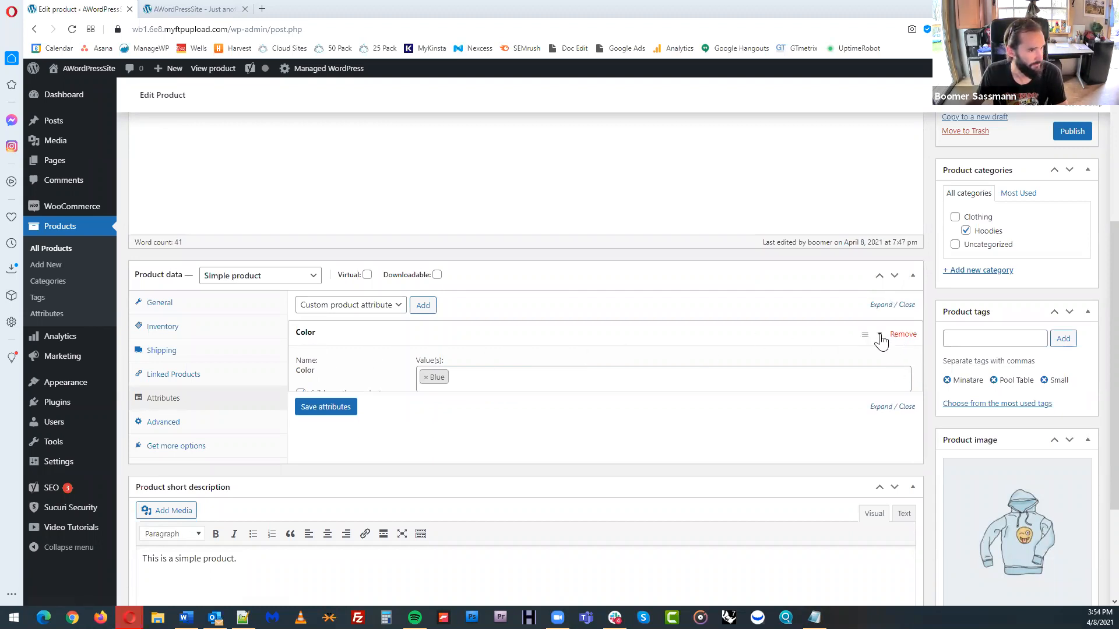
Examine the product's advanced settings for purchase note, menu order and reviews, the recommended extensions and the rest of the edit page
left_click(208, 429)
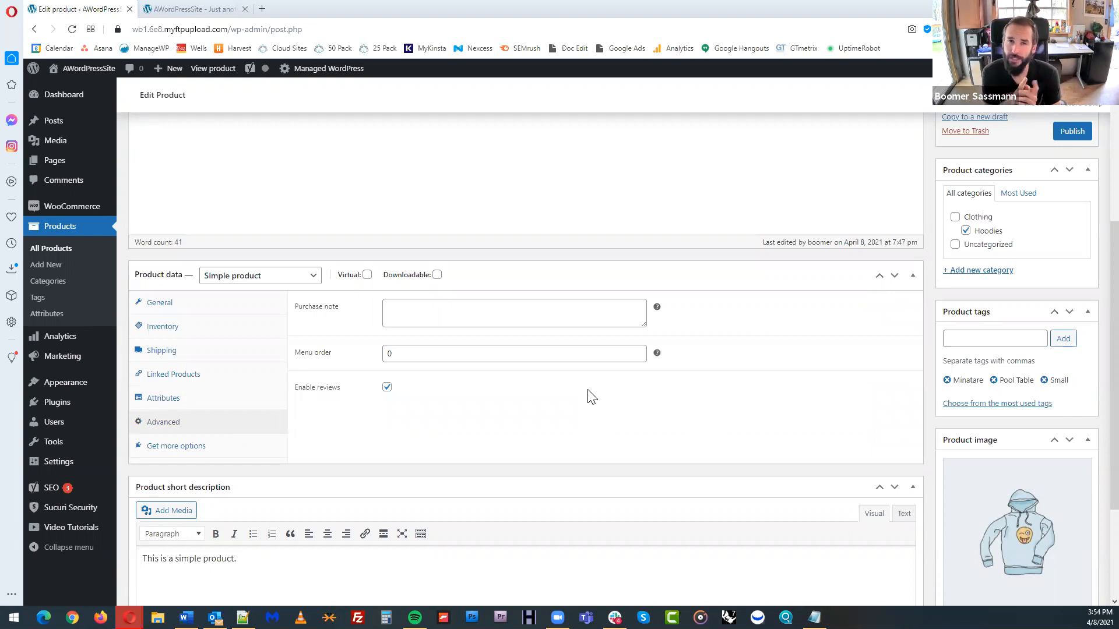
mouse_move(657, 308)
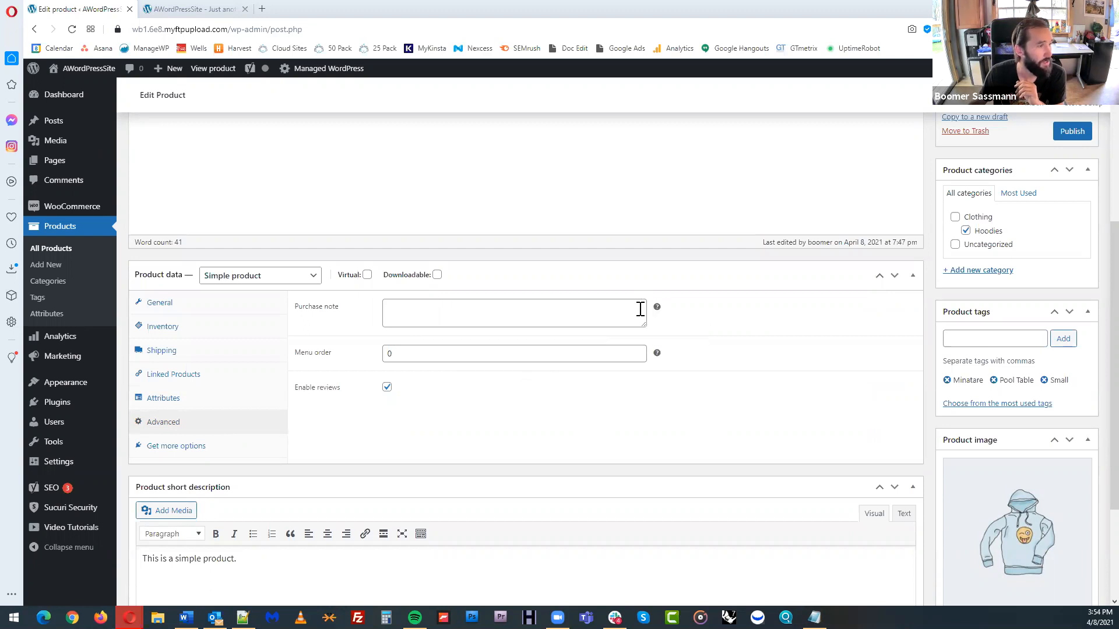
left_click(629, 313)
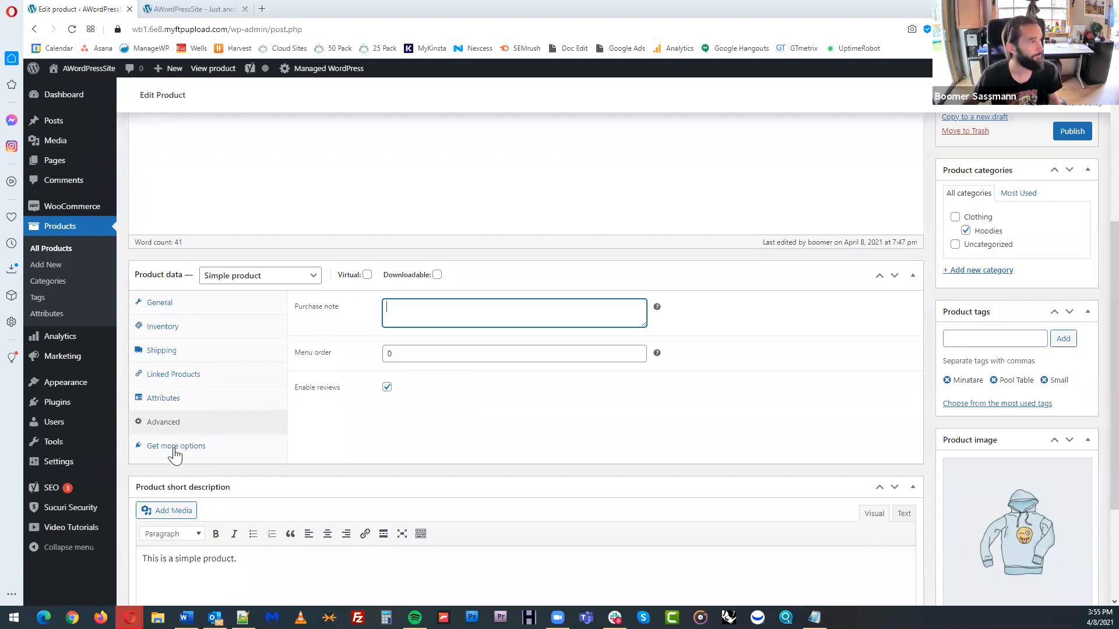
left_click(195, 446)
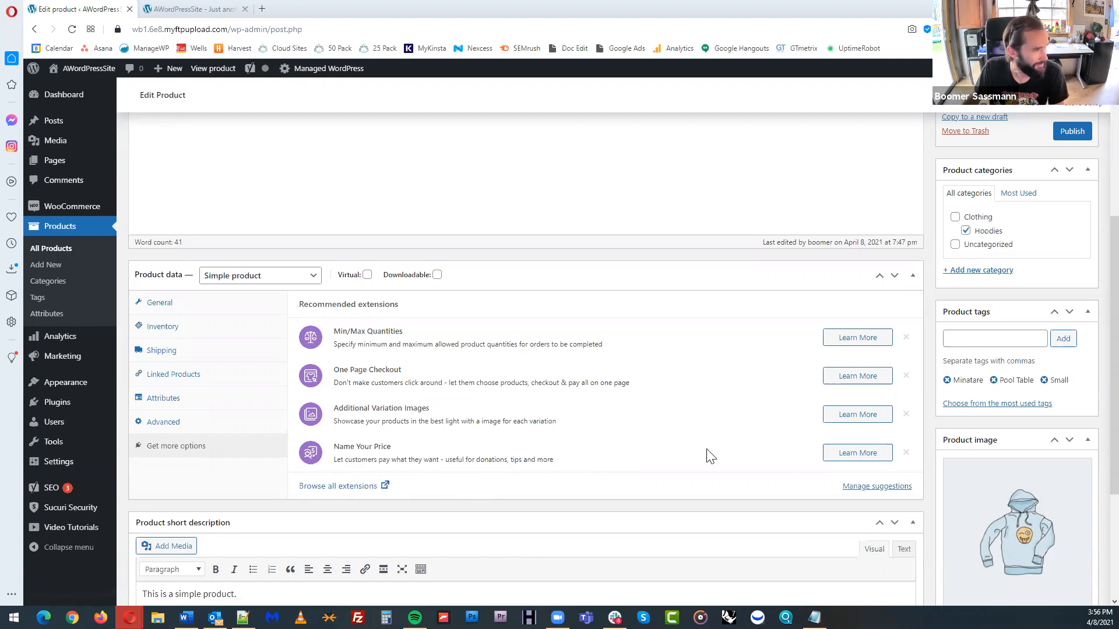
scroll(711, 452, "down", 1)
scroll(735, 448, "down", 2)
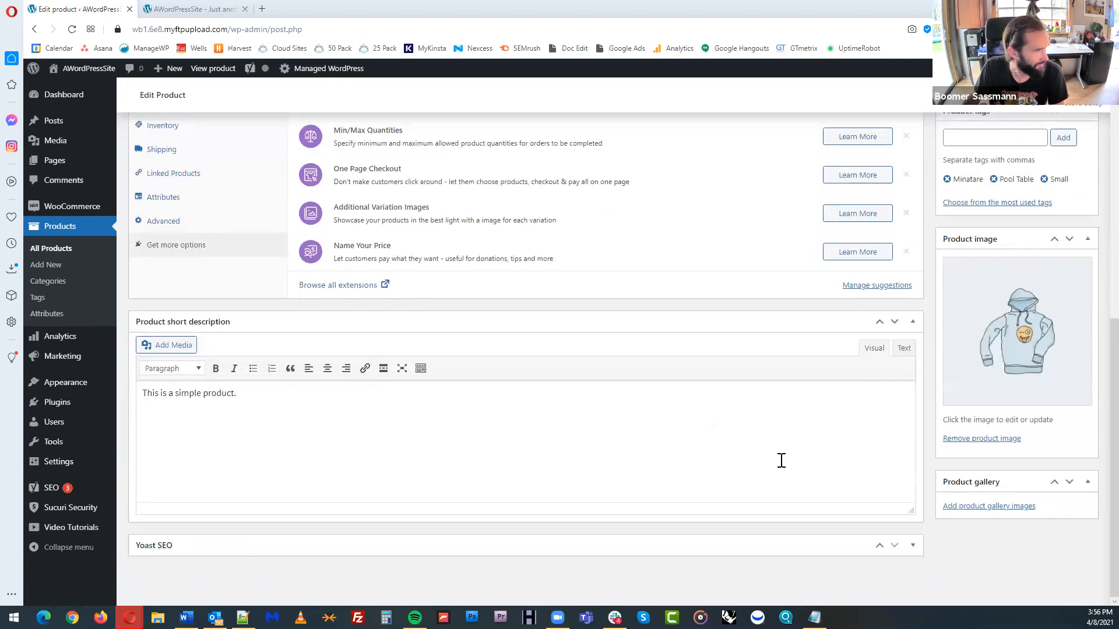
scroll(781, 461, "up", 5)
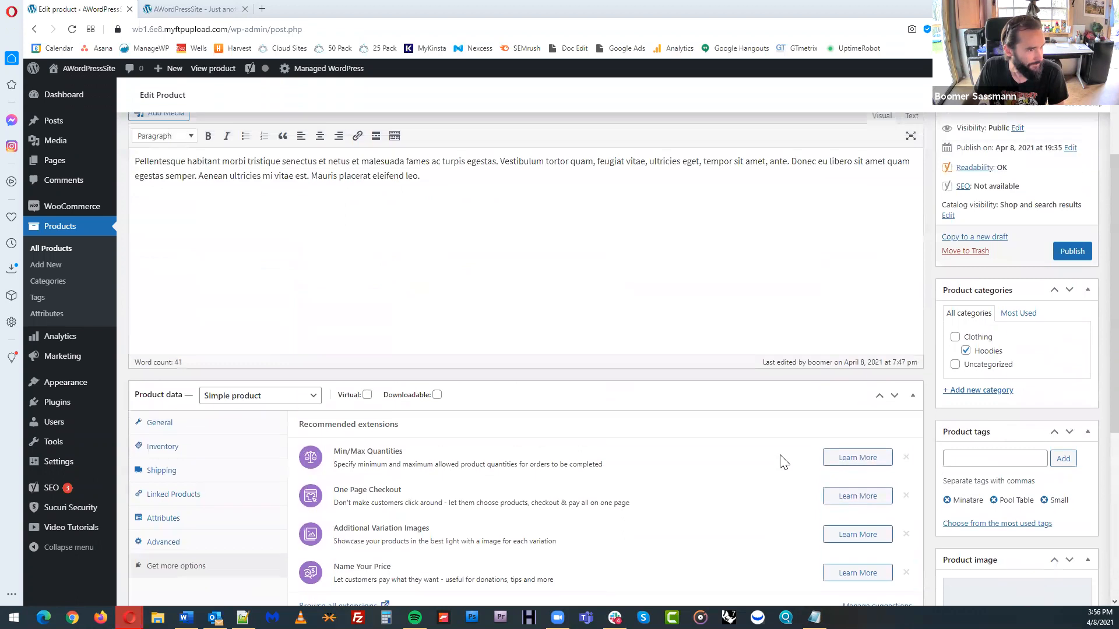
scroll(781, 459, "up", 3)
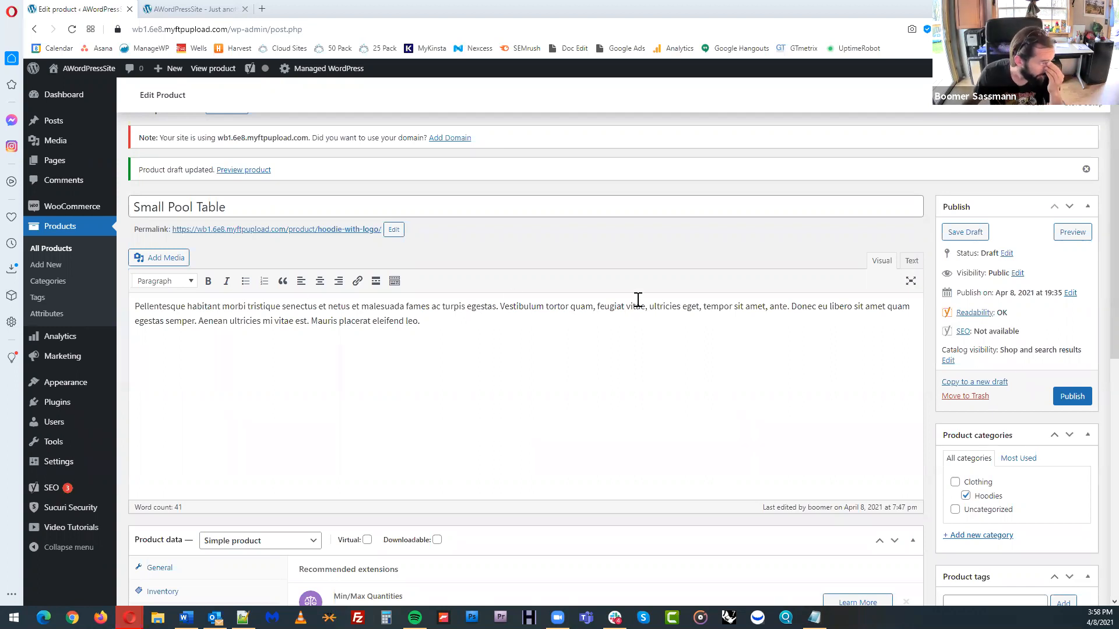
Publish the Small Pool Table product and check its listing on the refreshed storefront's Shop page
left_click(1071, 399)
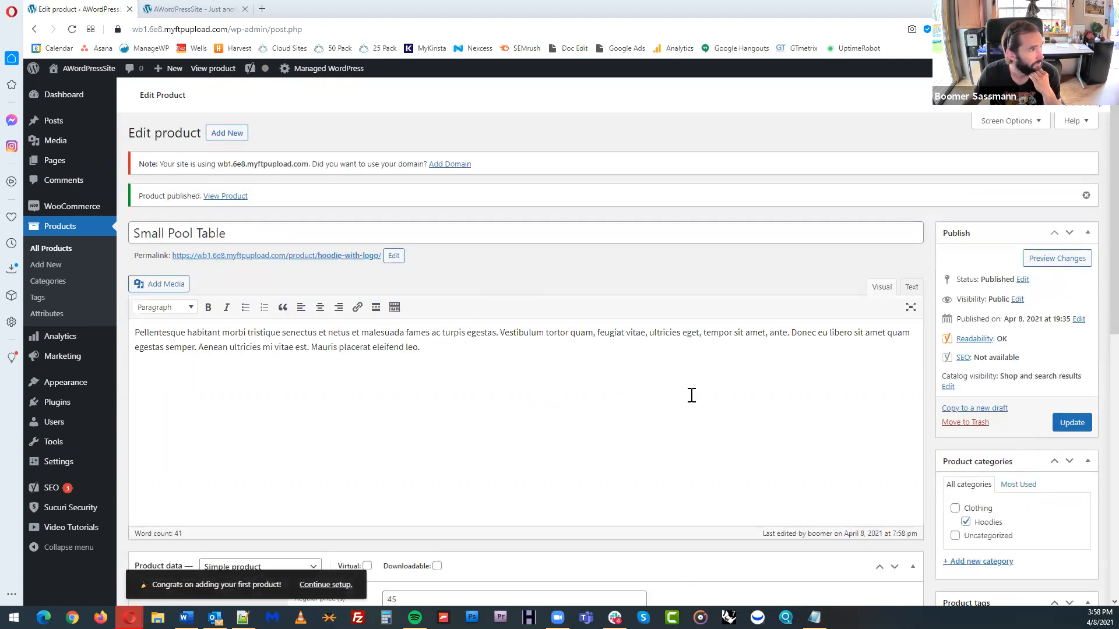
left_click(204, 9)
left_click(73, 31)
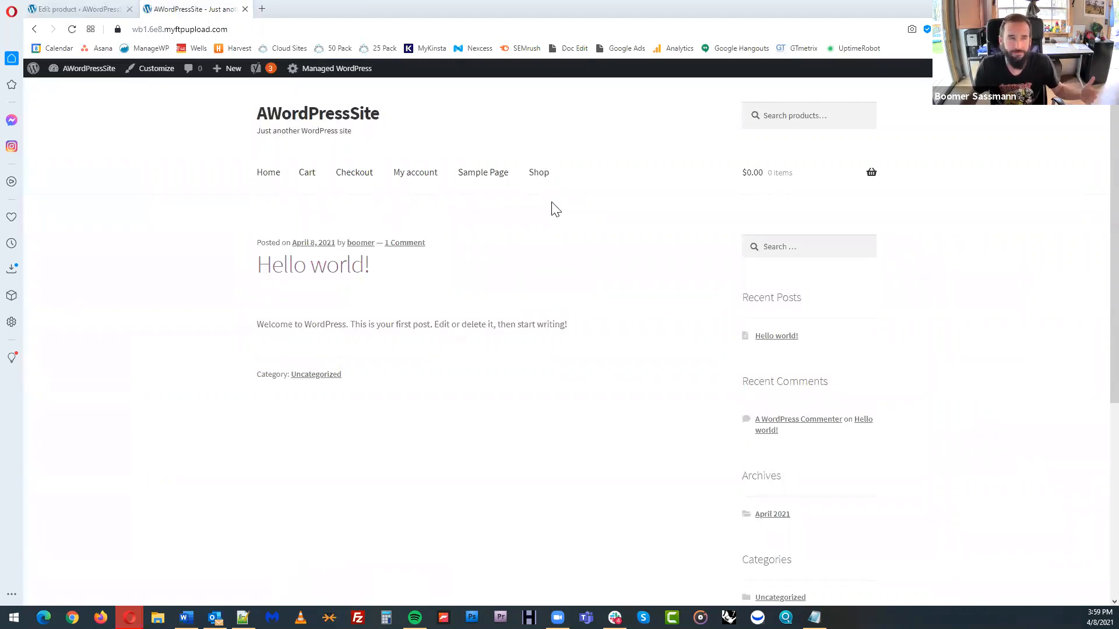
left_click(534, 185)
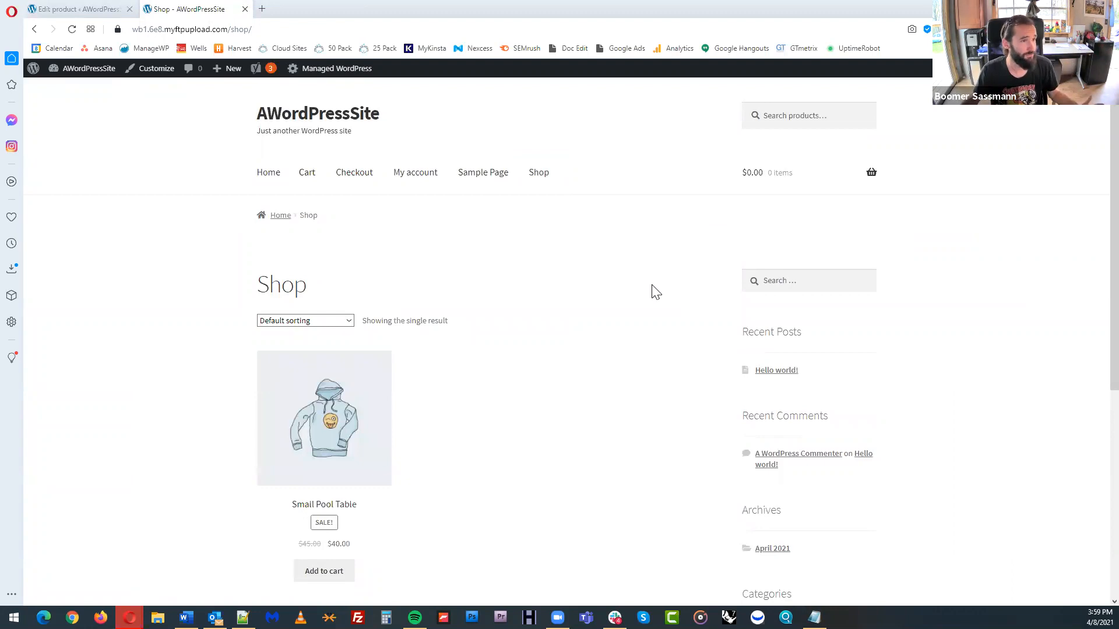
scroll(655, 291, "down", 1)
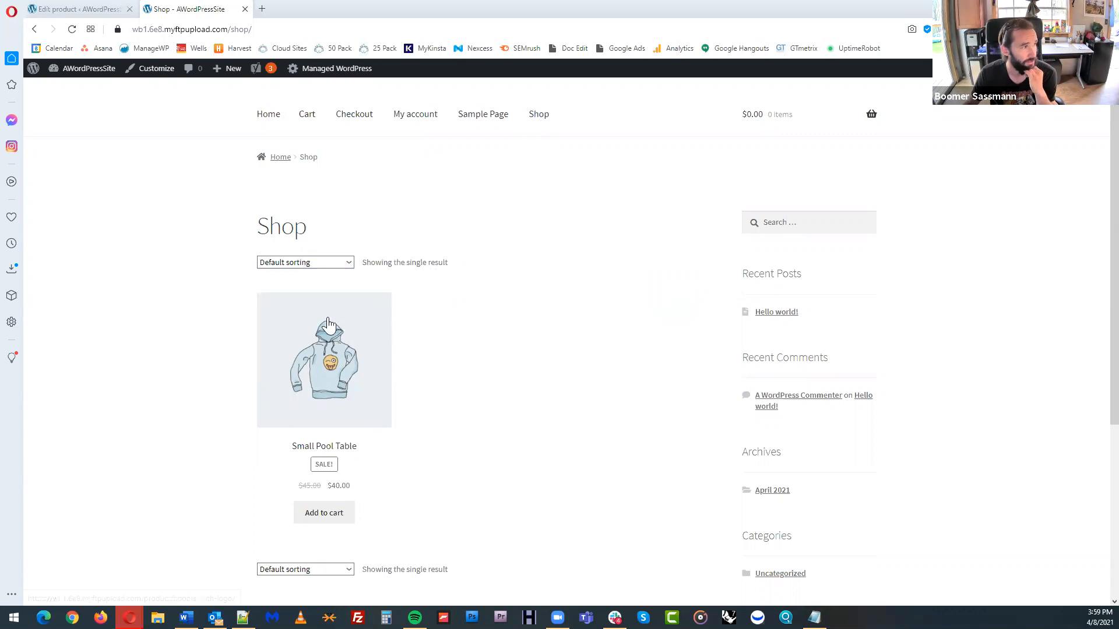
scroll(402, 378, "down", 1)
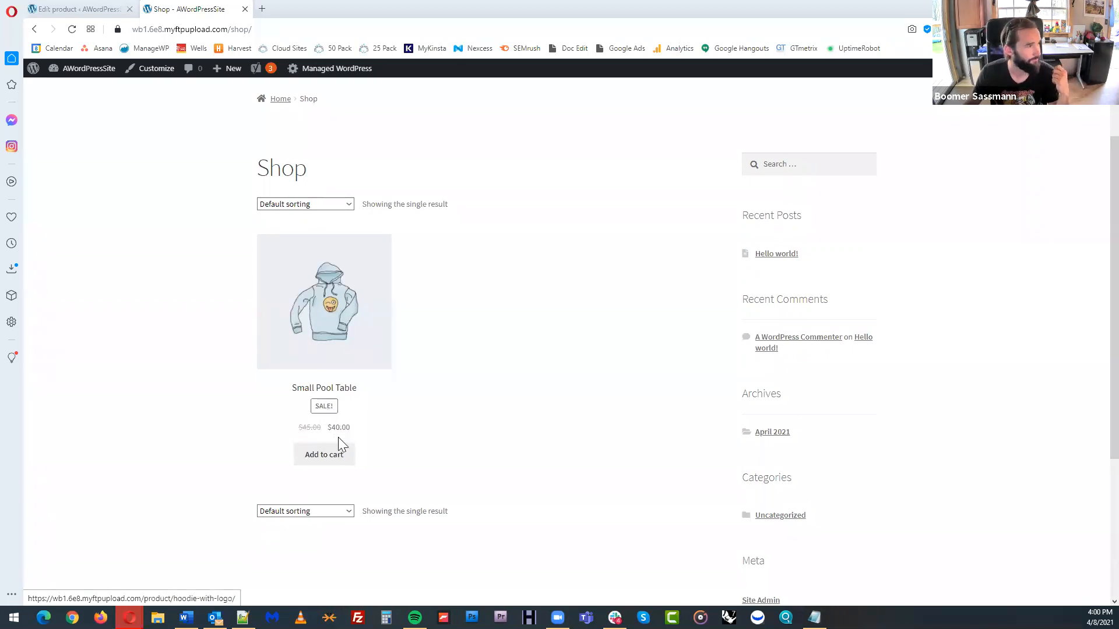
Open the Small Pool Table page from the shop and review its regular price, sale price and short description
left_click(317, 457)
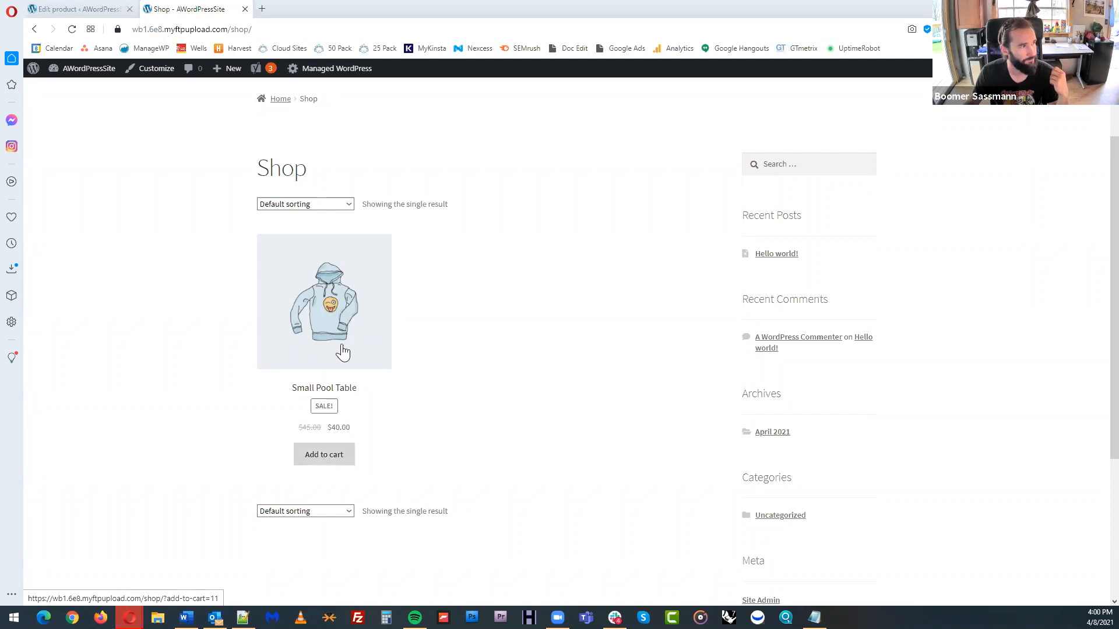
left_click(337, 304)
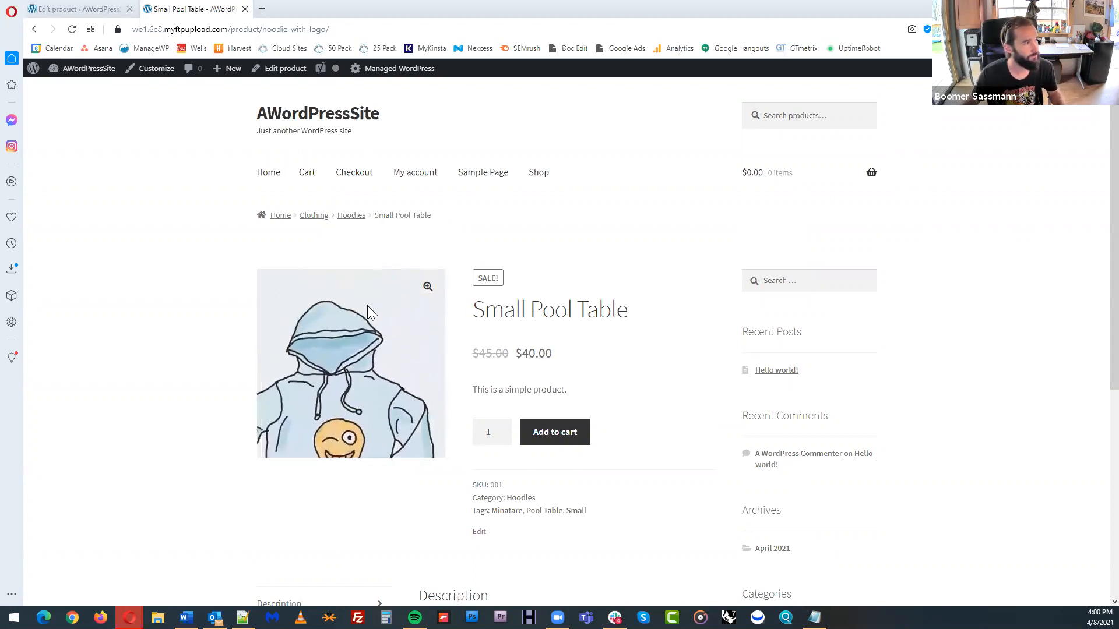
left_click_drag(472, 353, 513, 353)
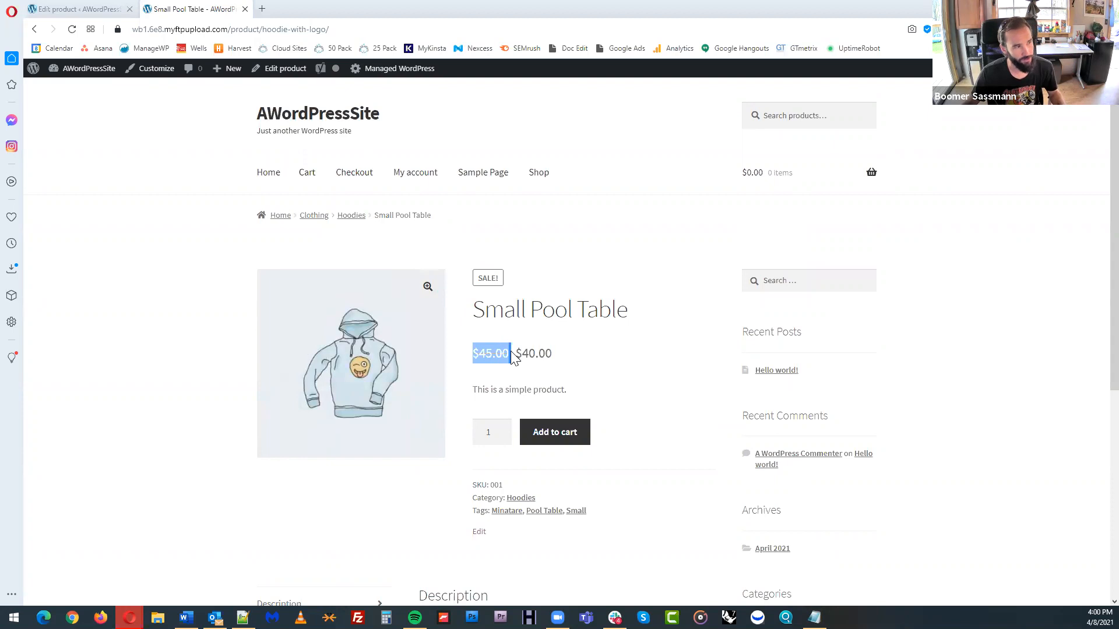
left_click(558, 357)
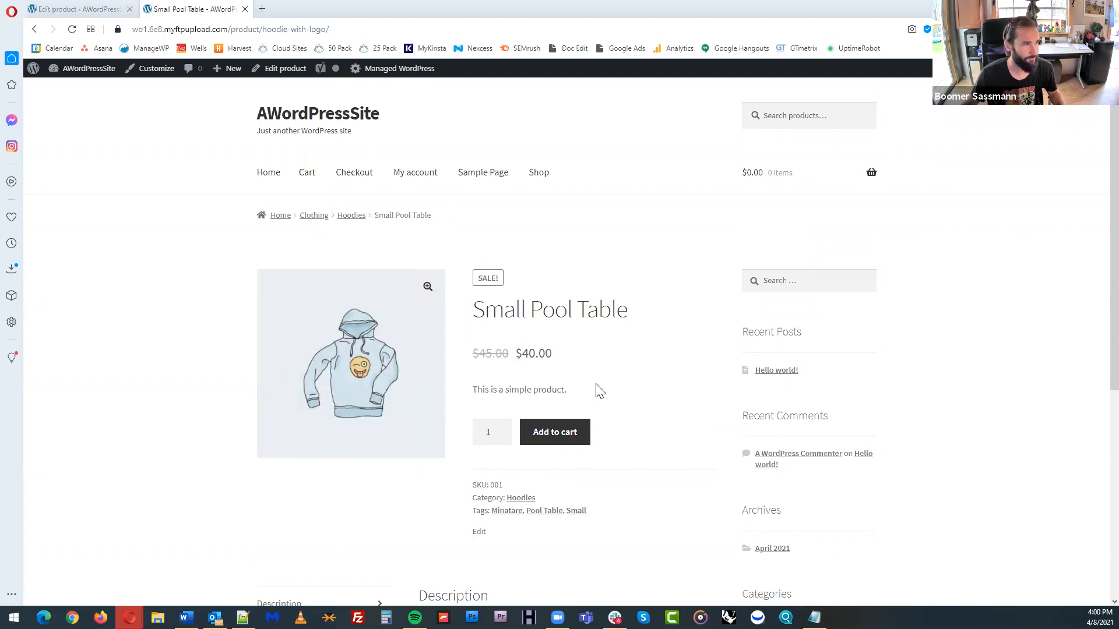
left_click_drag(473, 390, 575, 392)
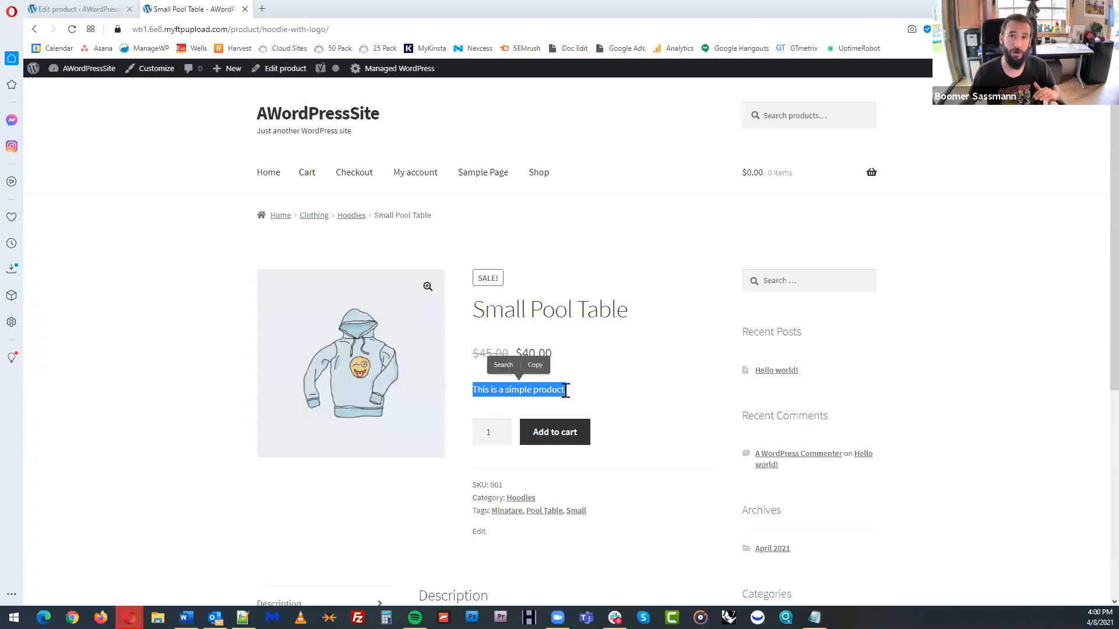
left_click(609, 395)
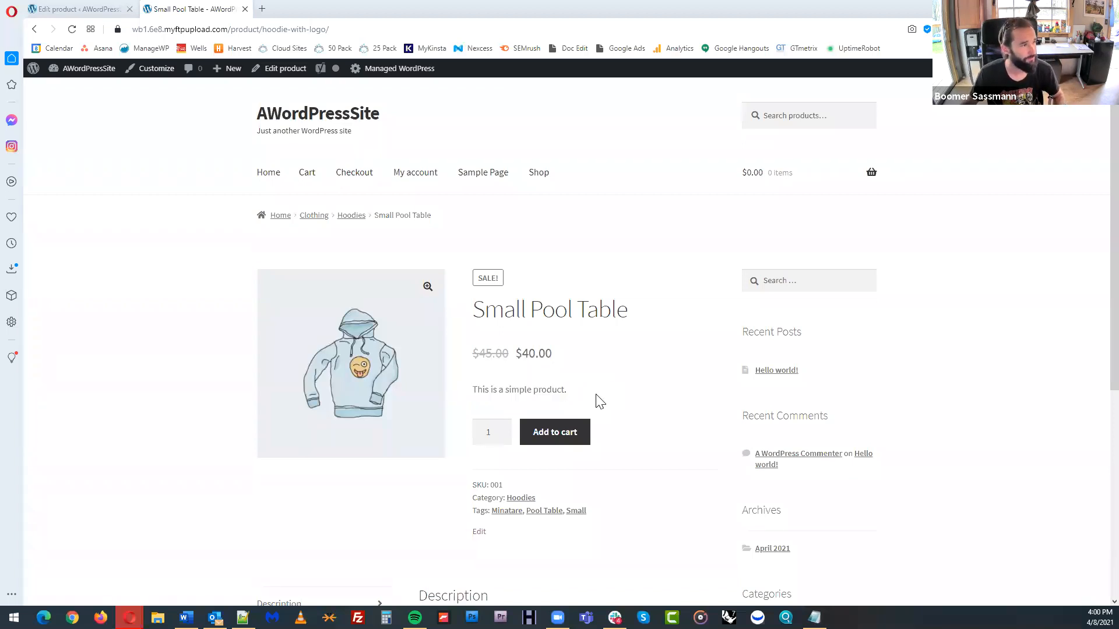
Try out the product's quantity selector by raising it to 3 and lowering it back to 1
left_click(503, 429)
left_click(502, 429)
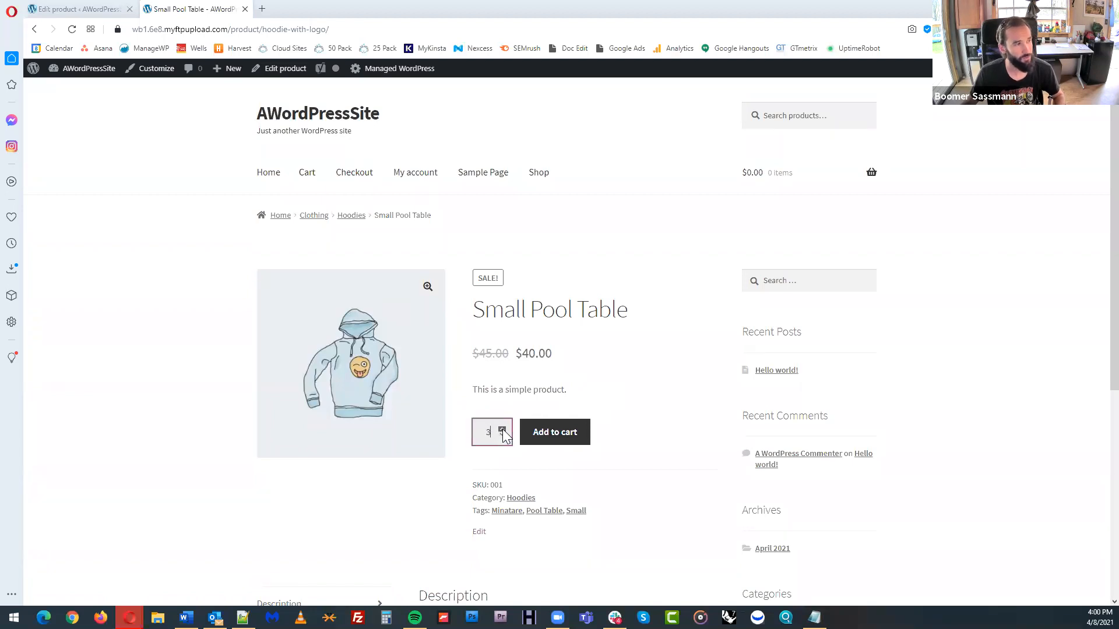
left_click(502, 436)
left_click(502, 435)
left_click(503, 436)
left_click(622, 421)
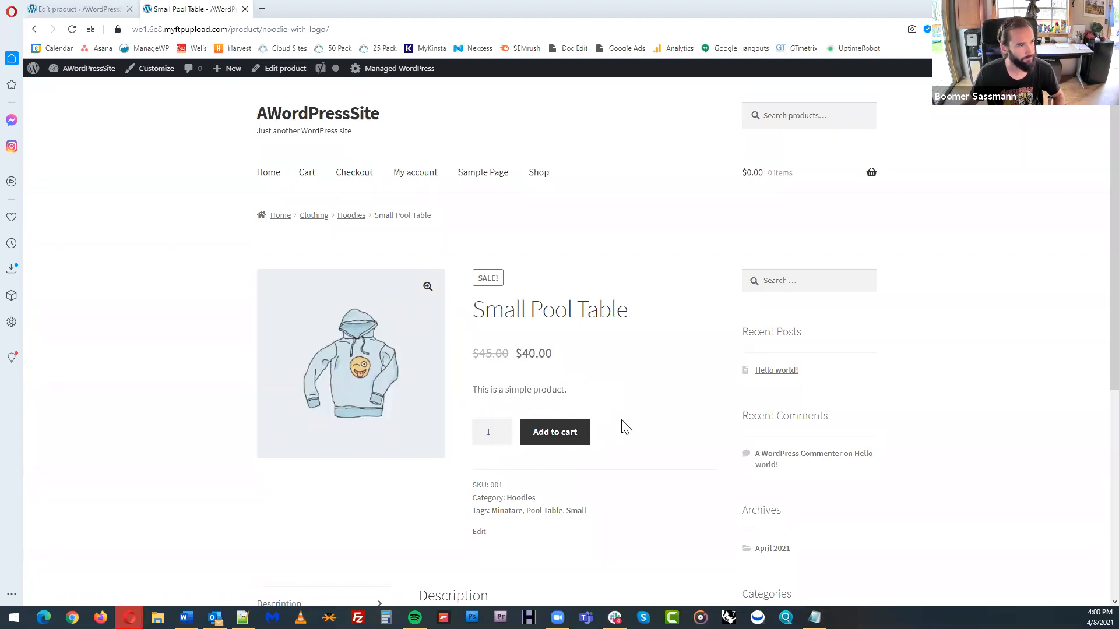
Look at the product's Hoodies category archive and Small tag archive, going back to the product page after each
scroll(614, 439, "down", 3)
left_click_drag(473, 309, 627, 313)
left_click(625, 313)
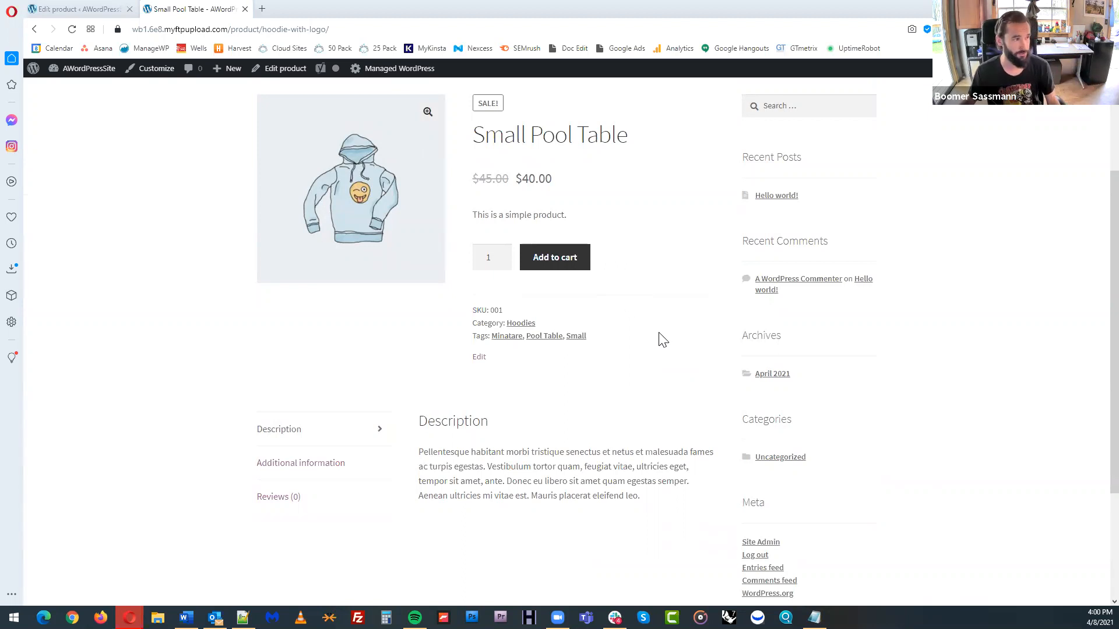
left_click(522, 329)
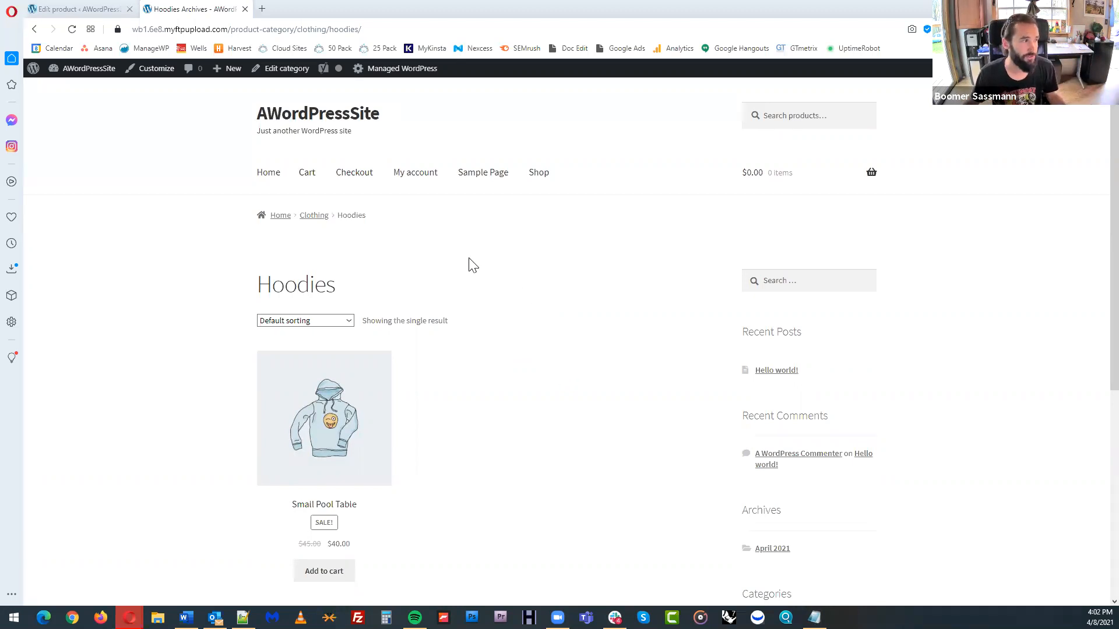
left_click(36, 30)
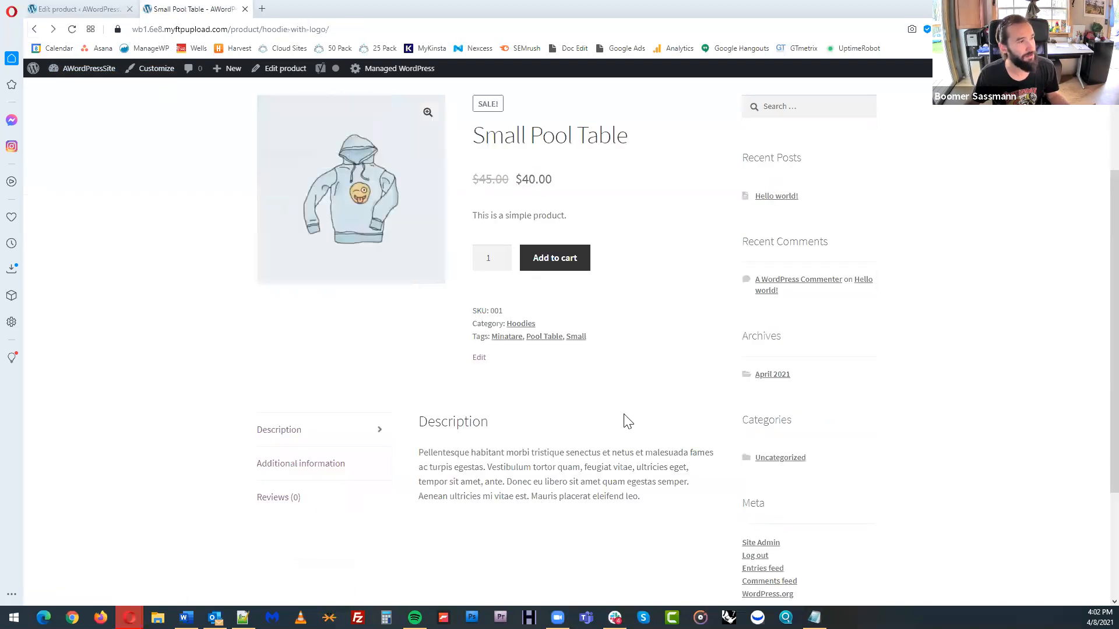
left_click(577, 337)
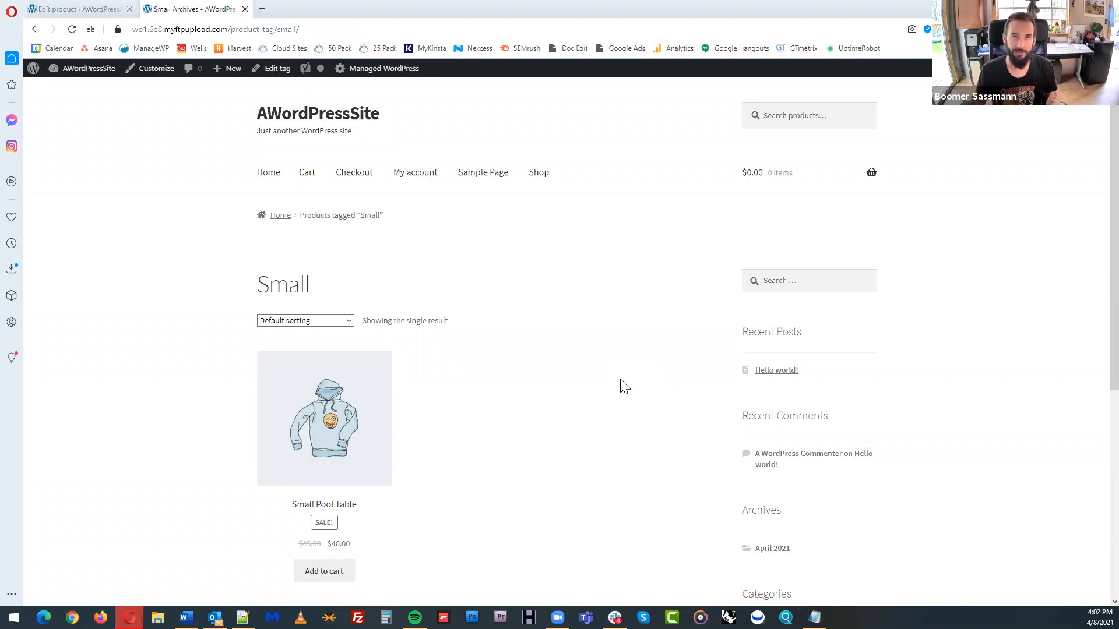
left_click(34, 29)
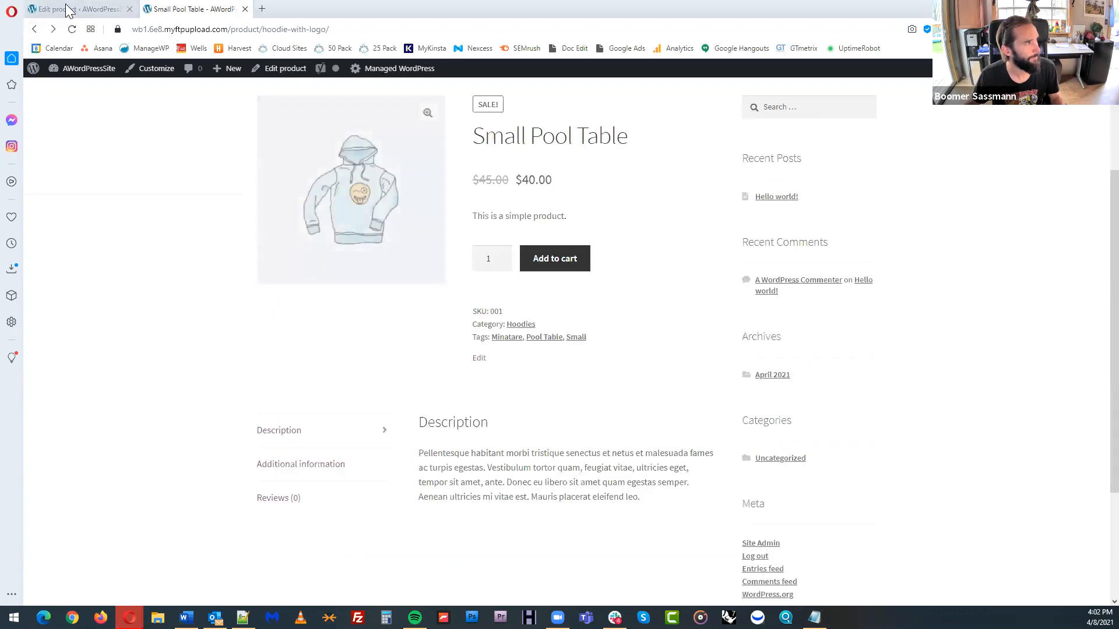
Review the product's long description, additional information and review form with its star rating, without submitting a review
scroll(608, 355, "down", 3)
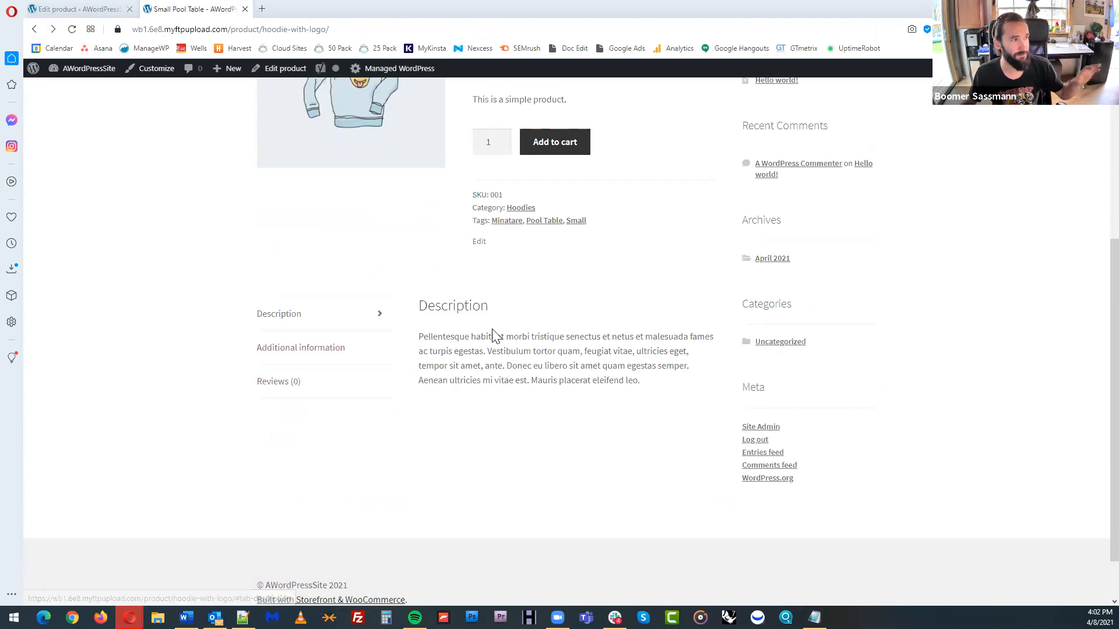
left_click_drag(418, 337, 655, 385)
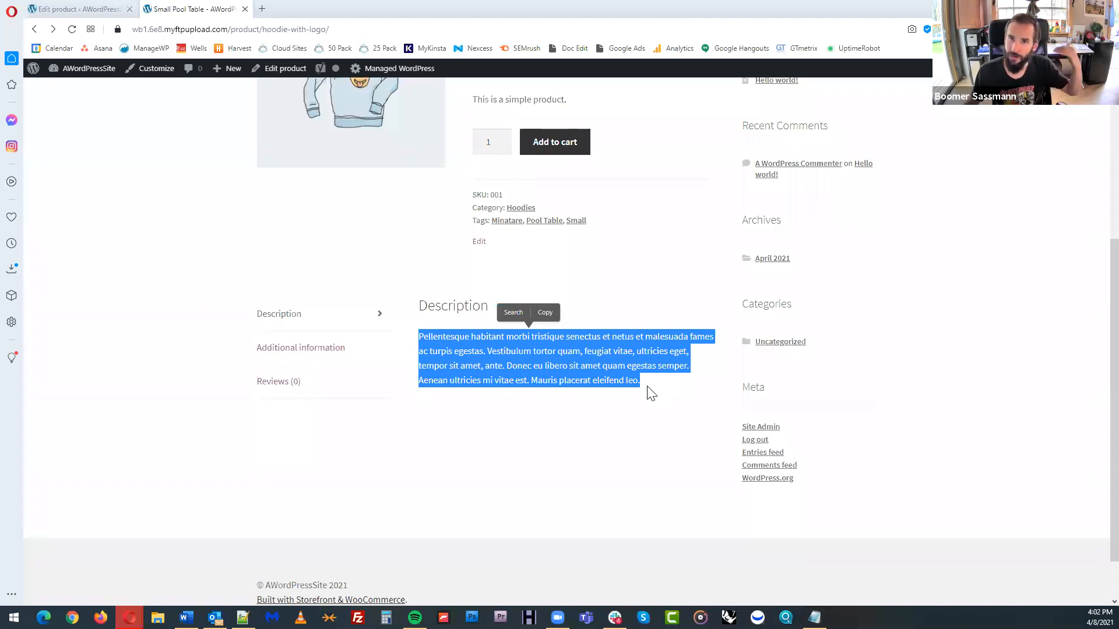
left_click(348, 347)
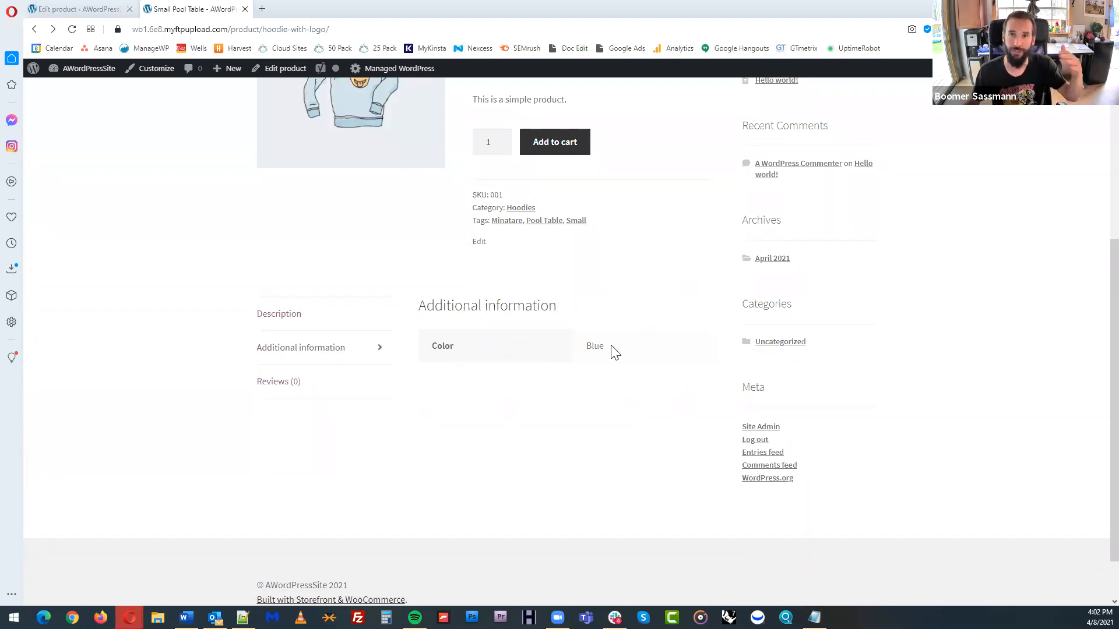
left_click(320, 386)
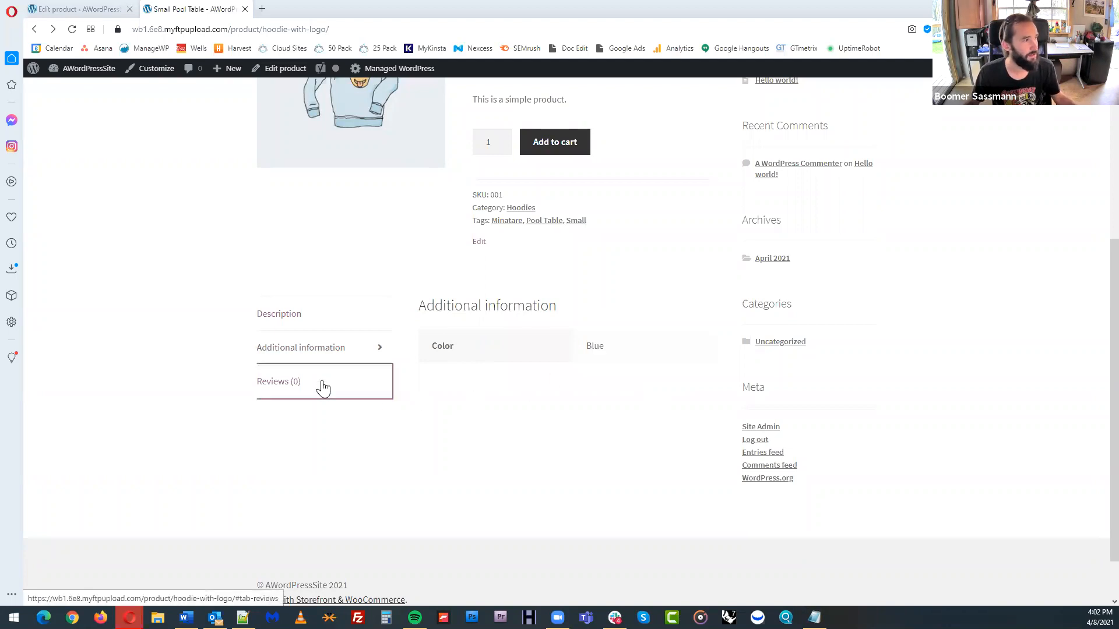
scroll(899, 383, "down", 2)
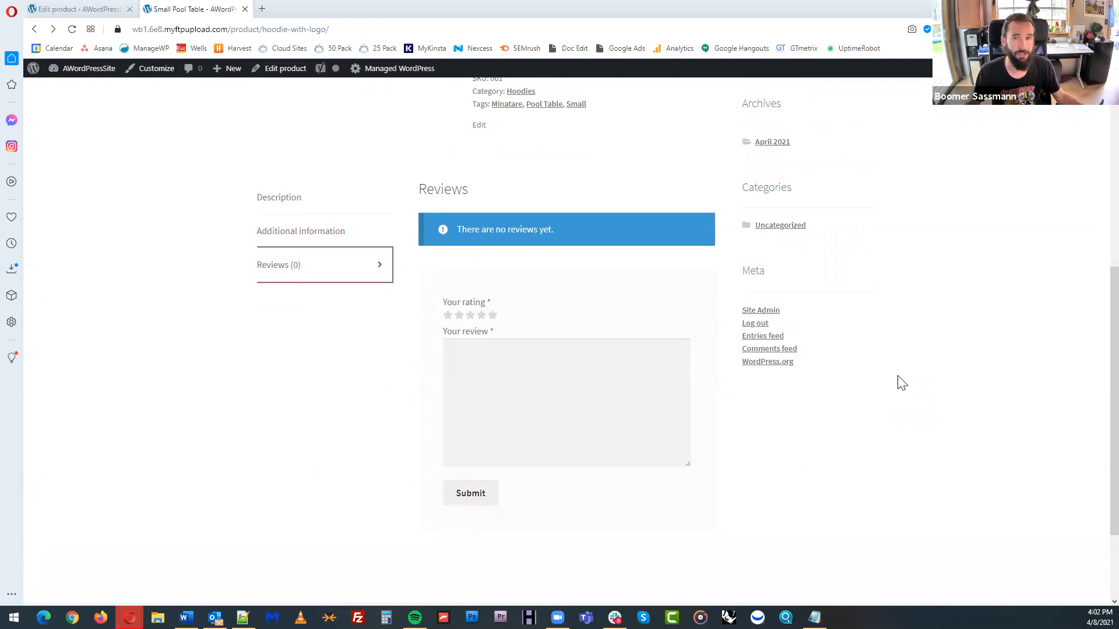
left_click(494, 316)
left_click(513, 377)
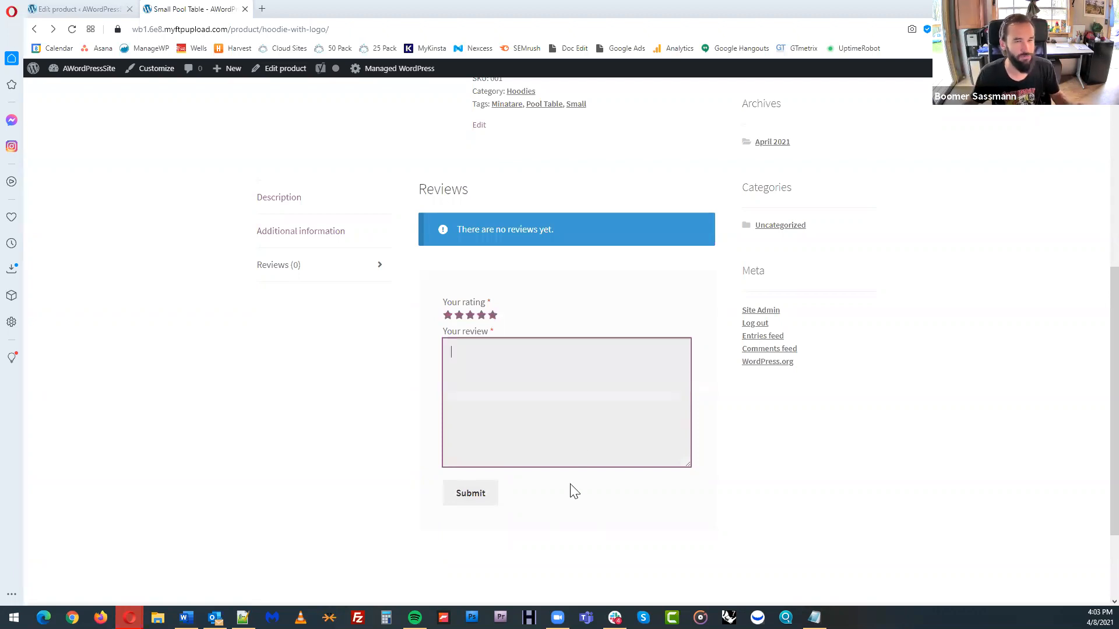
scroll(651, 440, "up", 3)
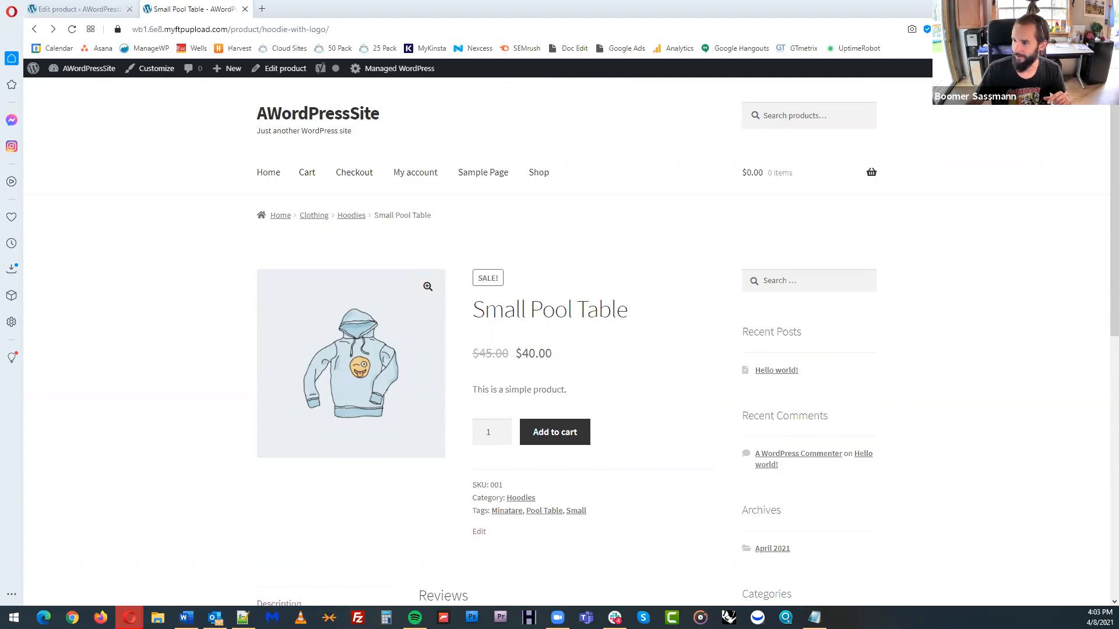
Return to the site admin and open the Set up payments task from WooCommerce's Finish setup checklist
key("alt+Tab")
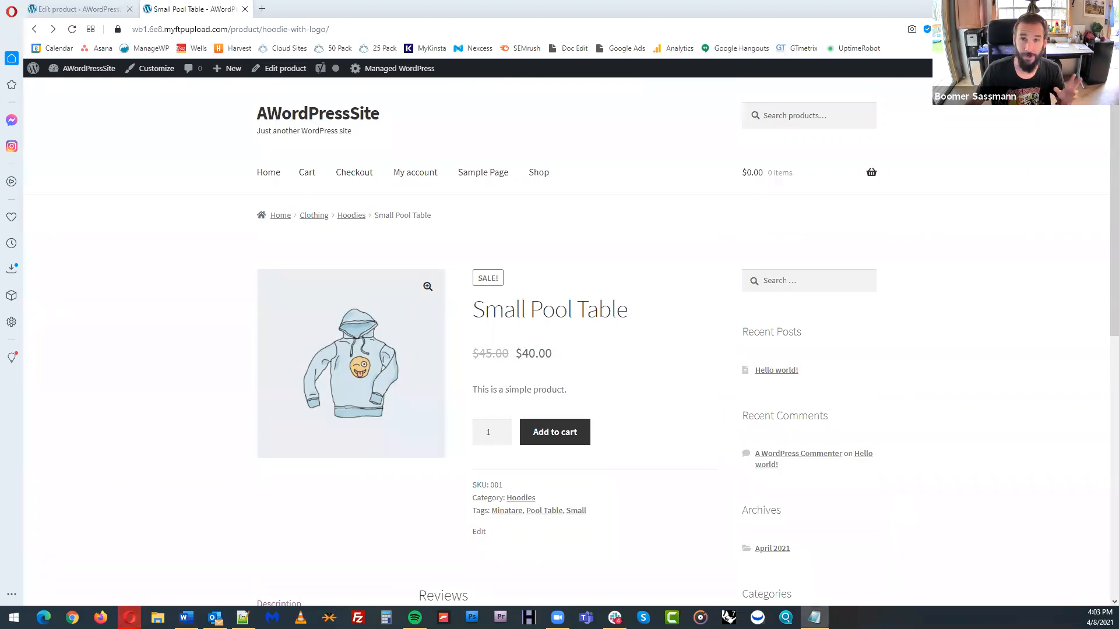
left_click(87, 9)
left_click(71, 230)
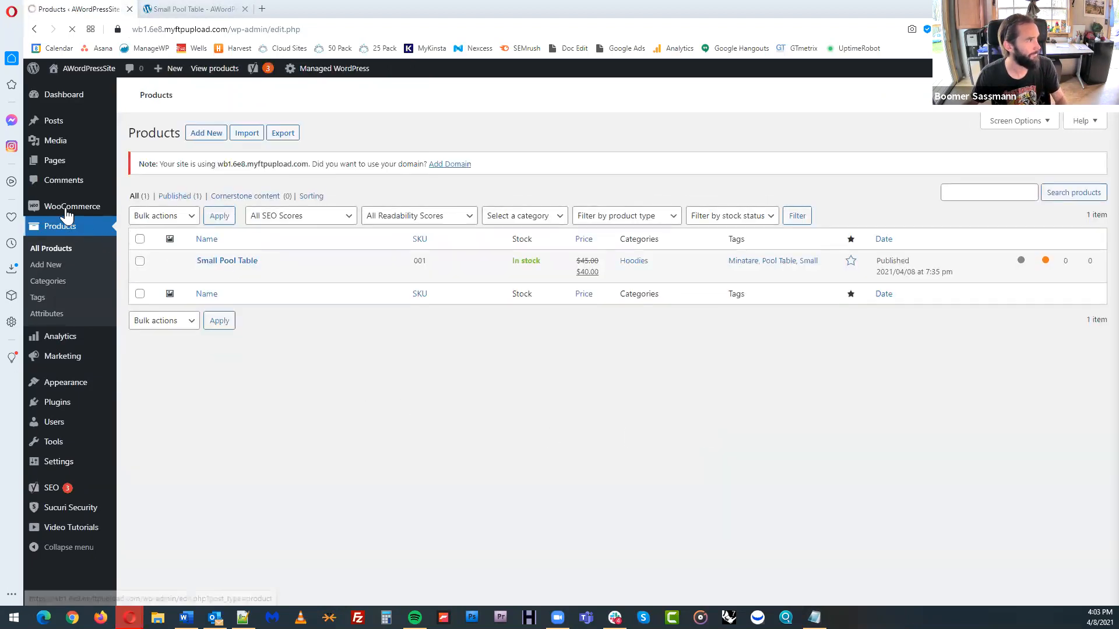
mouse_move(69, 211)
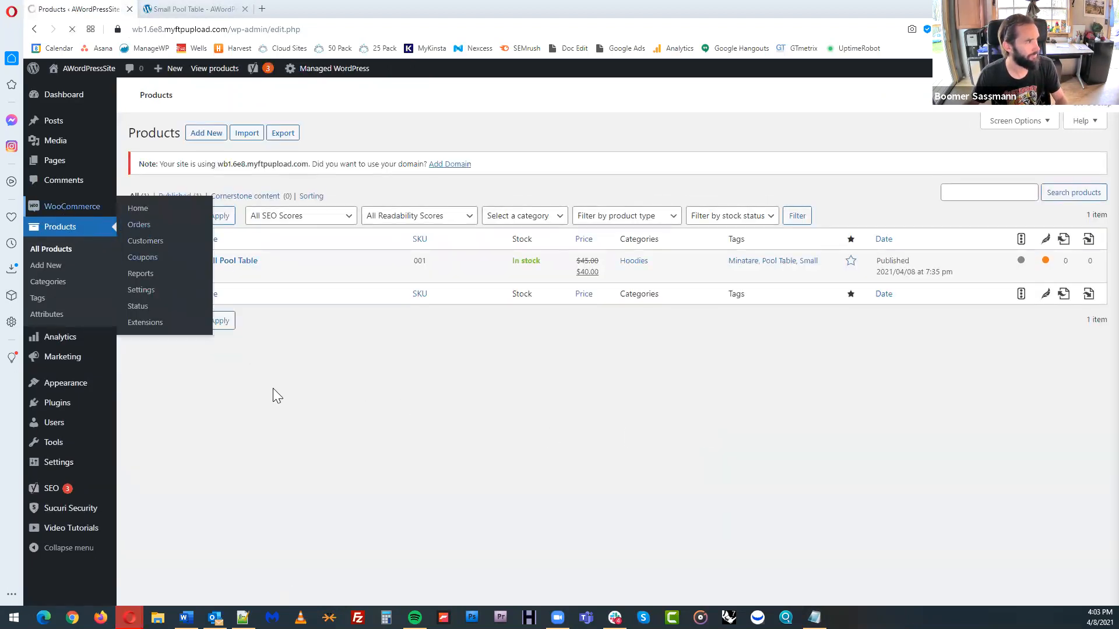
left_click(97, 206)
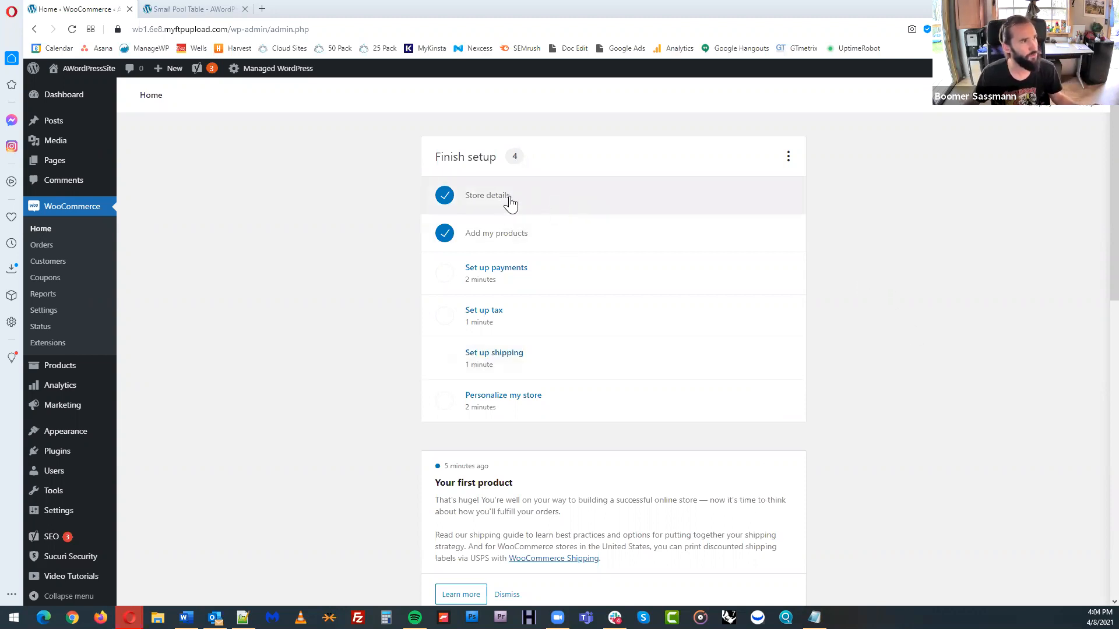
left_click(578, 280)
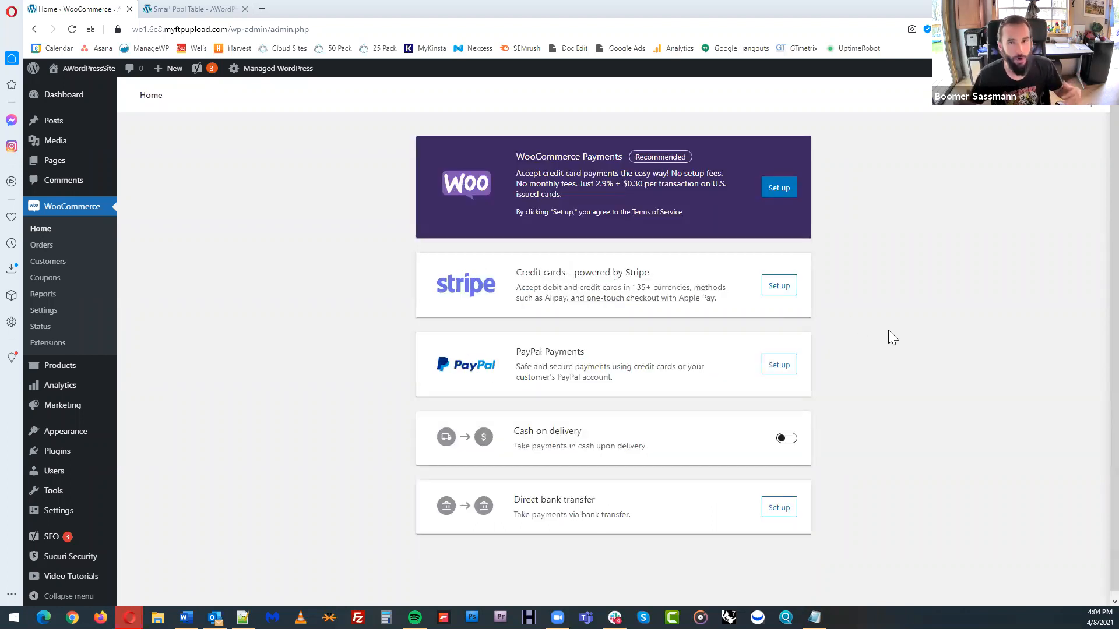
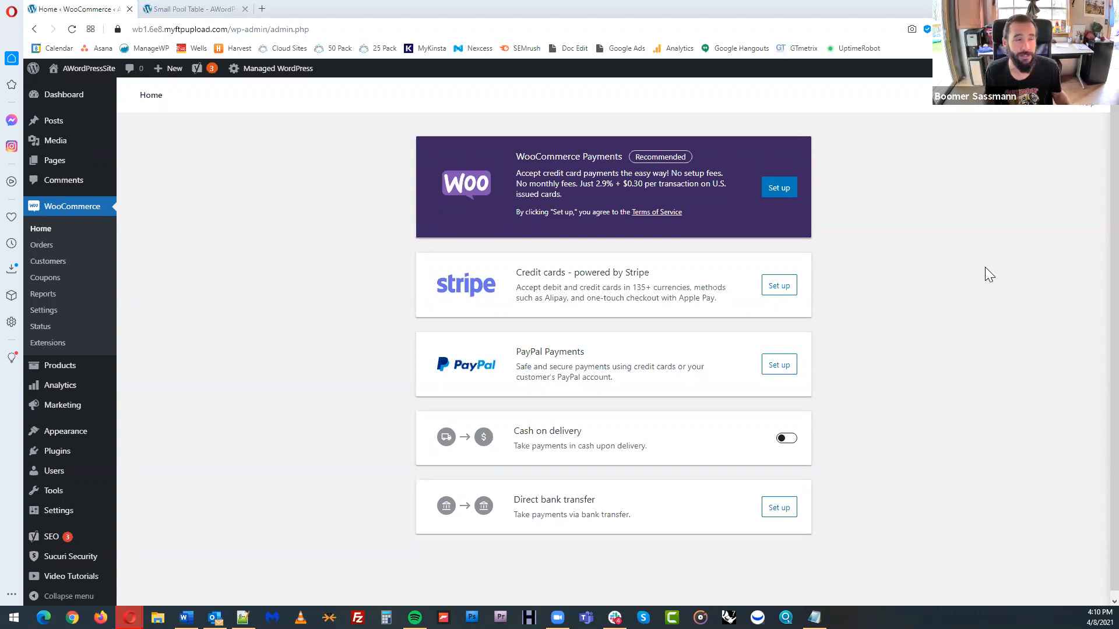
Review the available payment methods, including the WooCommerce Payments transaction fees, without enabling any of them
left_click_drag(594, 184, 646, 186)
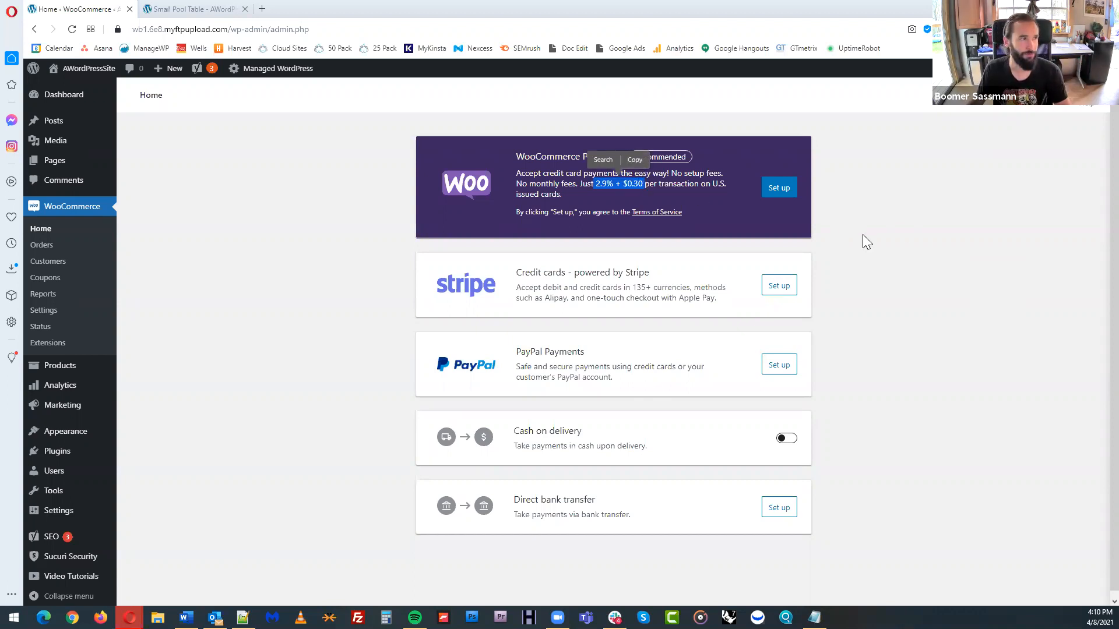
left_click(925, 211)
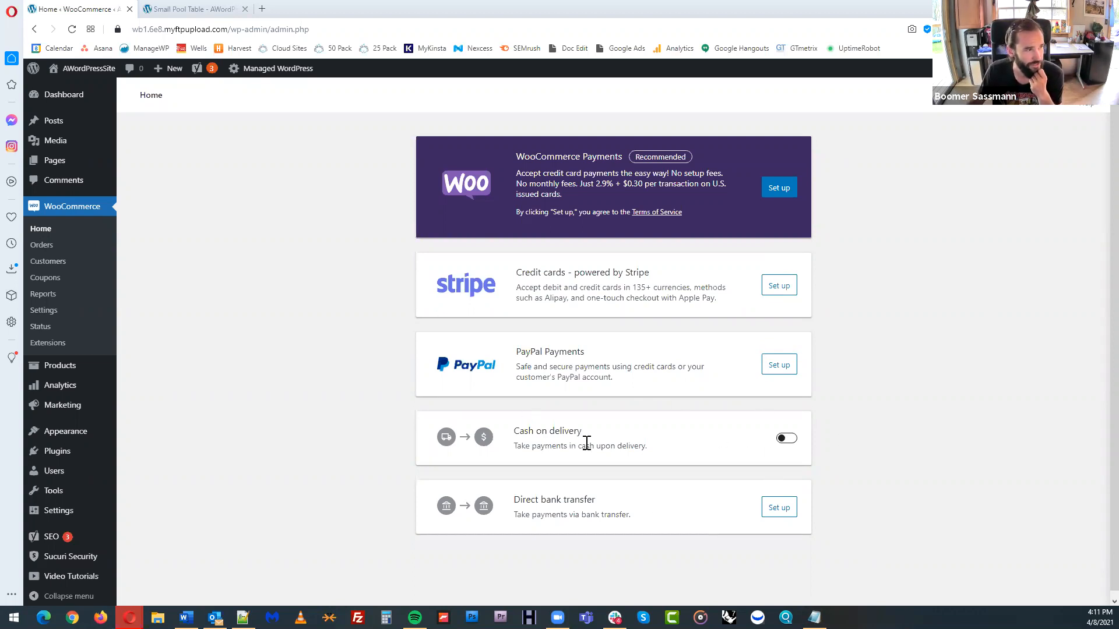
scroll(907, 495, "down", 1)
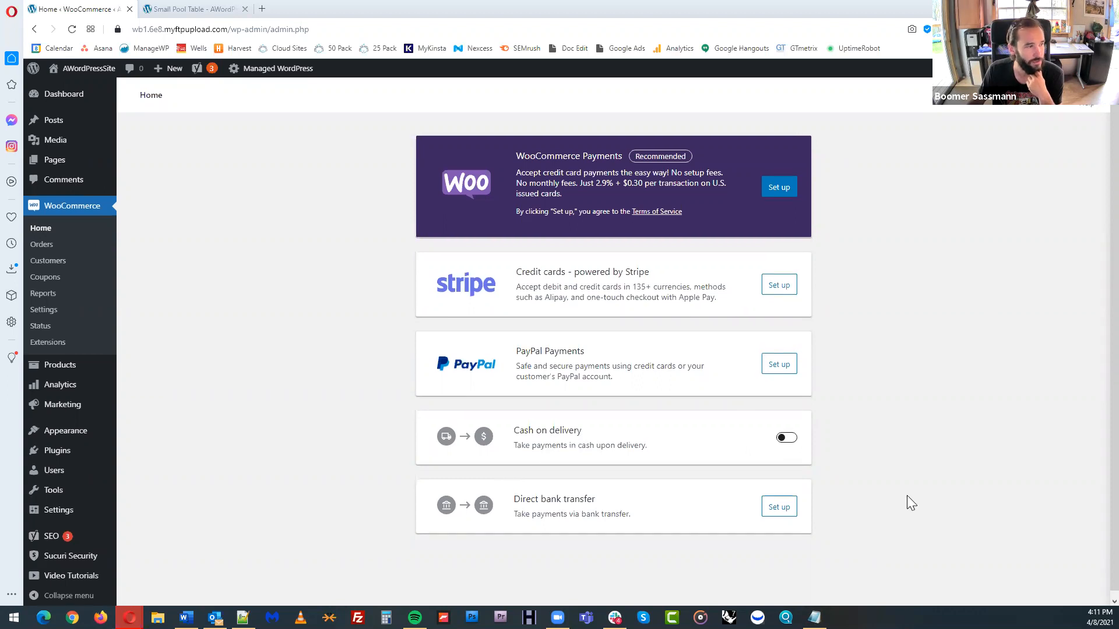
scroll(907, 496, "down", 1)
scroll(932, 245, "up", 1)
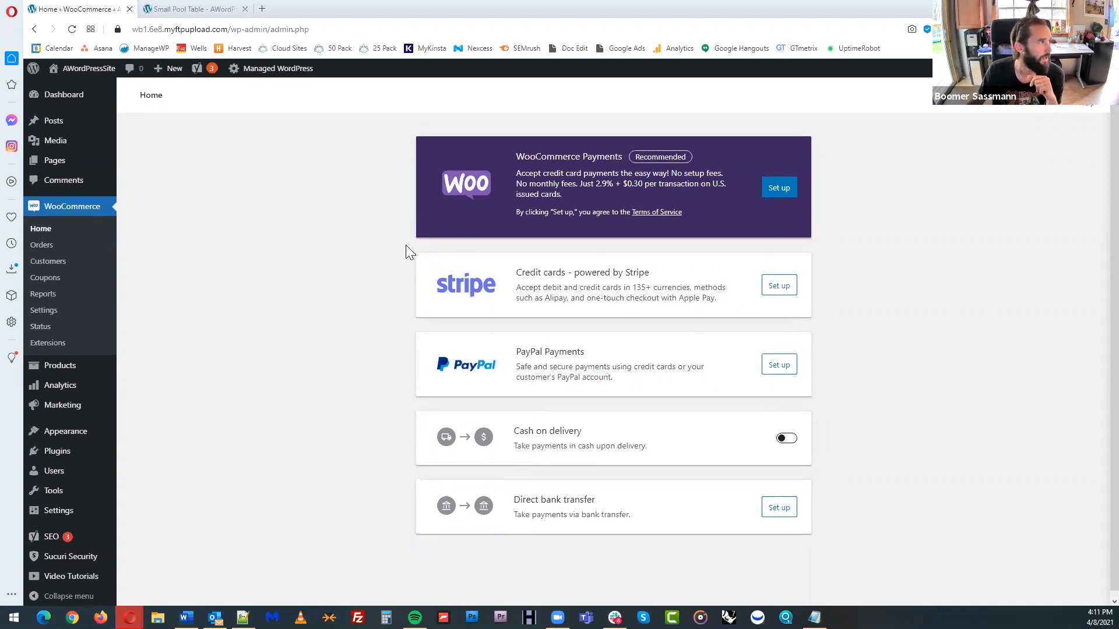
Return to the Finish setup checklist, open the Set up tax task and examine its Jetpack and WooCommerce Tax option
left_click(67, 216)
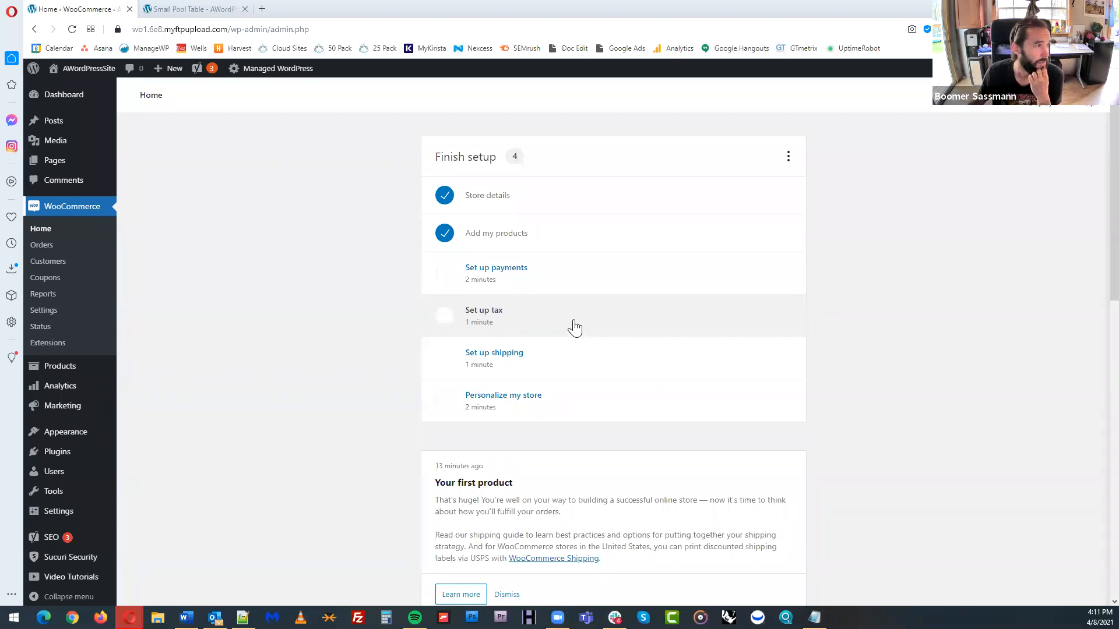
left_click(600, 319)
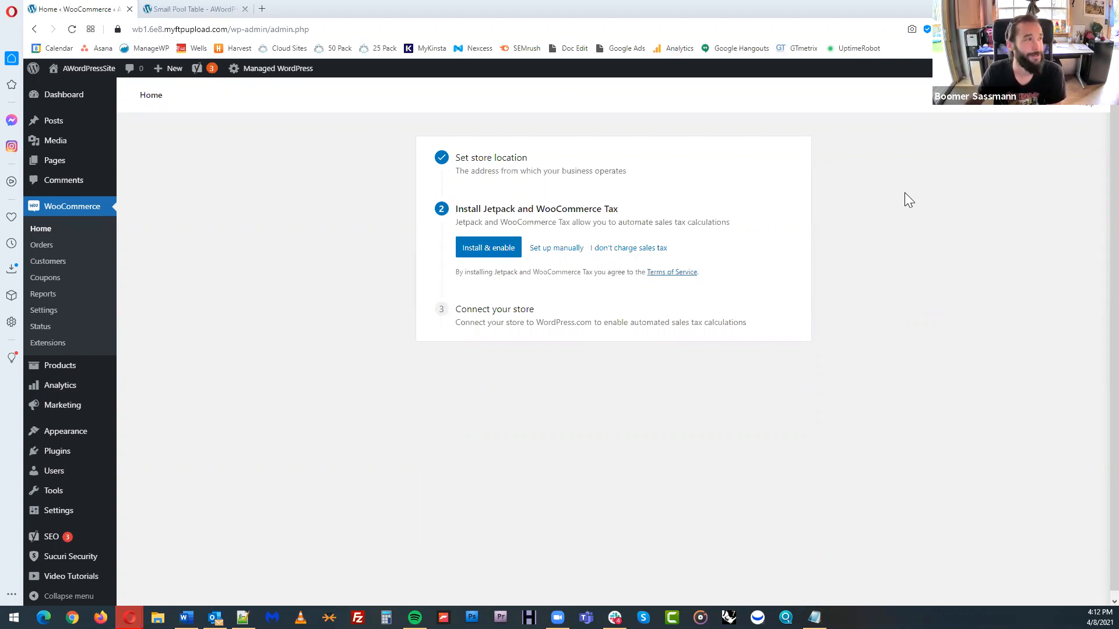
left_click_drag(483, 210, 627, 214)
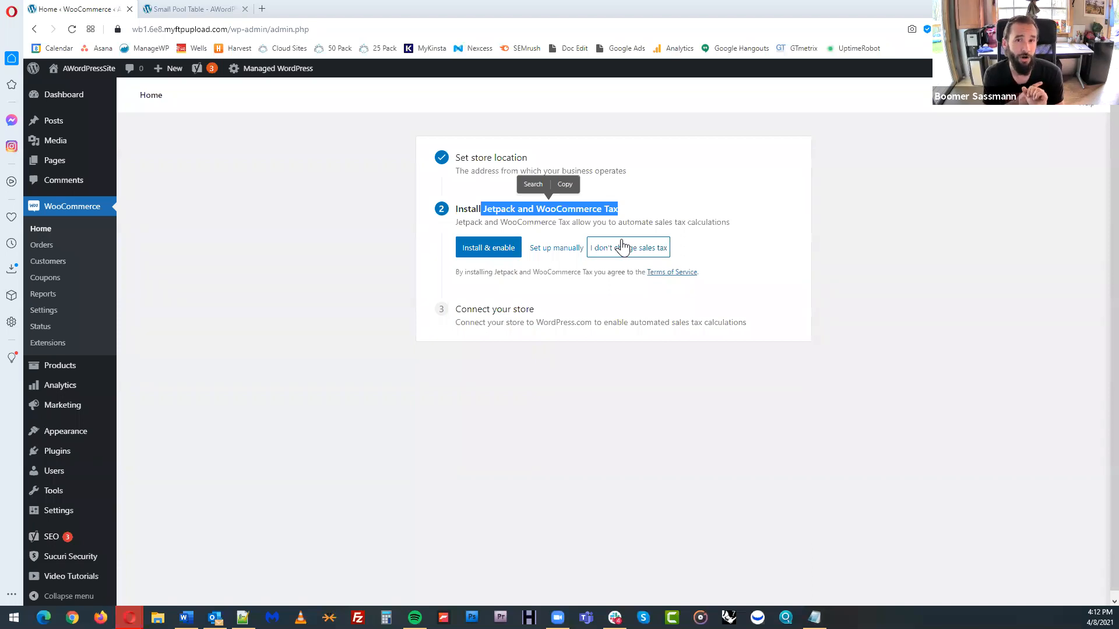
left_click(644, 388)
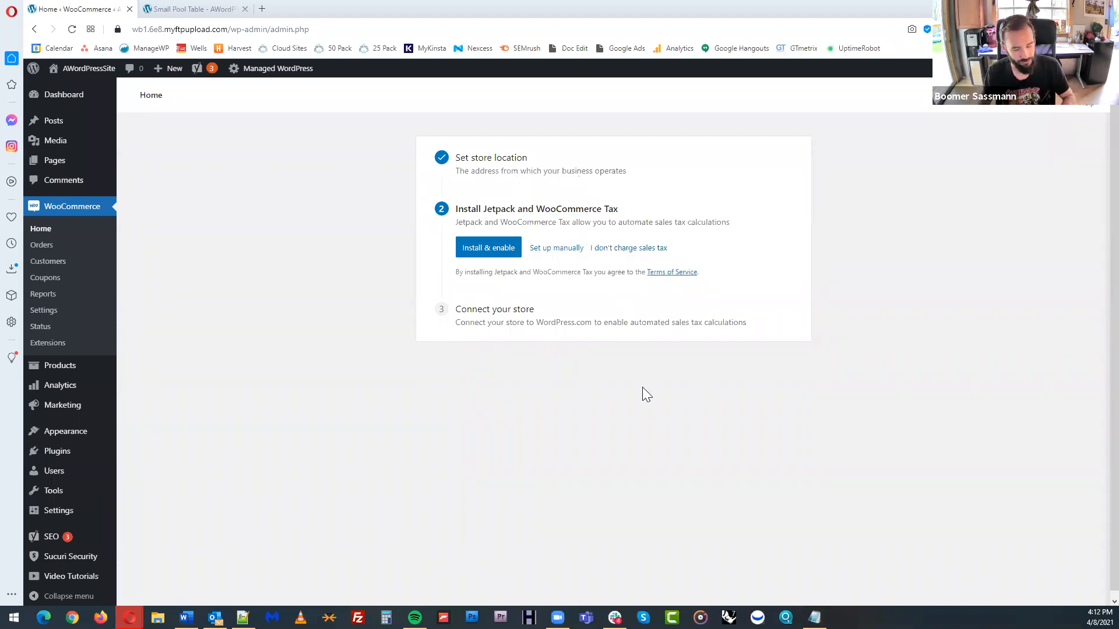
Search the web for taxjar in a new browser tab and open the TaxJar site's pricing plans
key("ctrl+t")
type("taxjar")
key("Return")
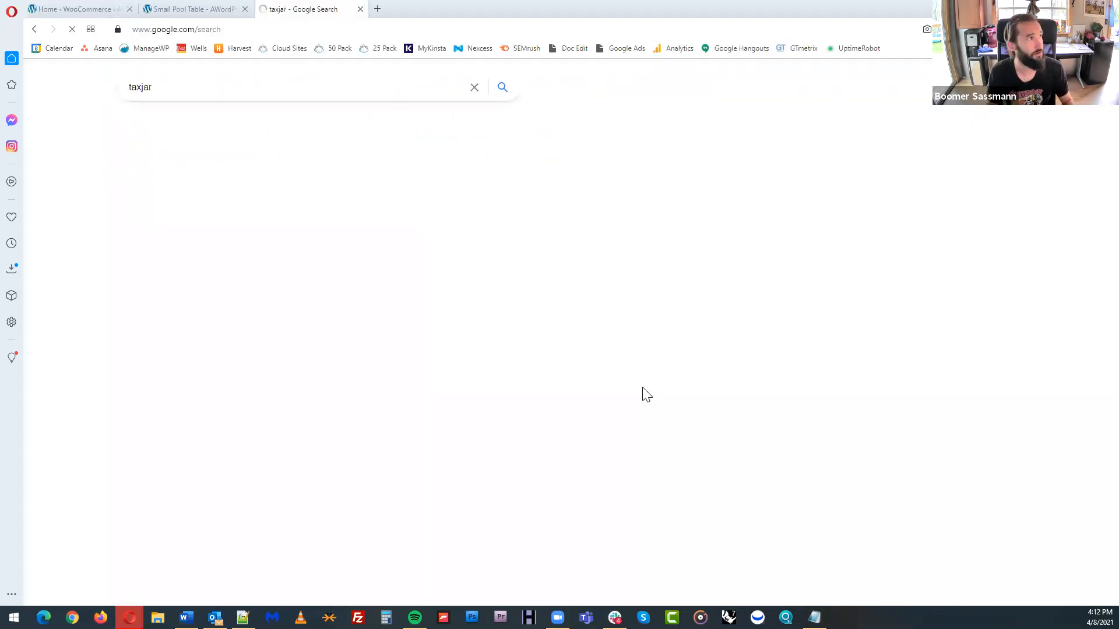
left_click(324, 185)
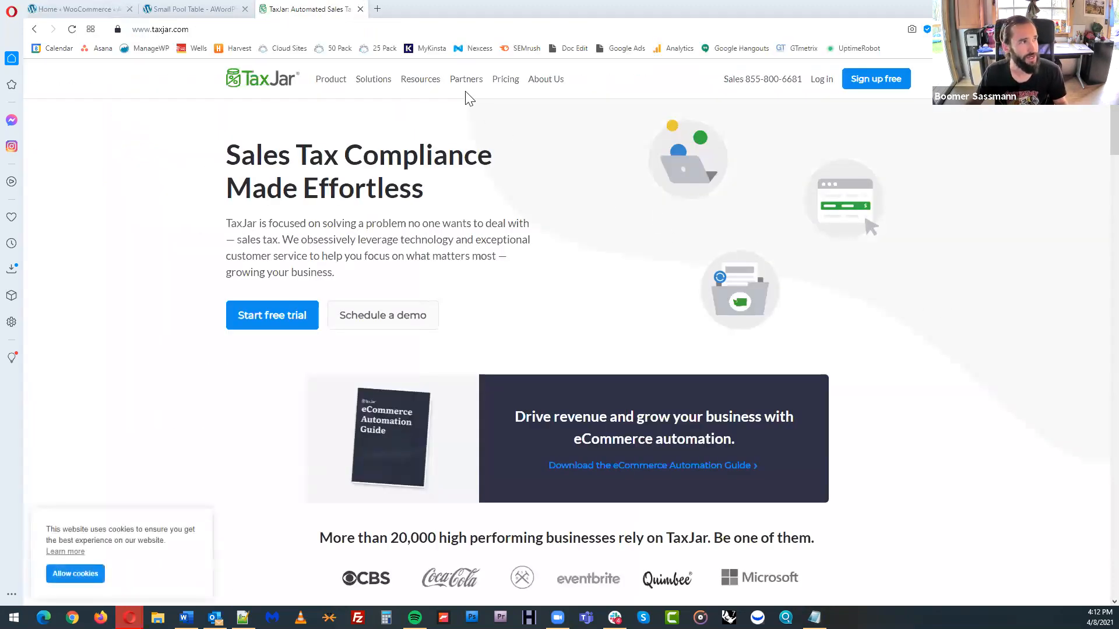
left_click(505, 80)
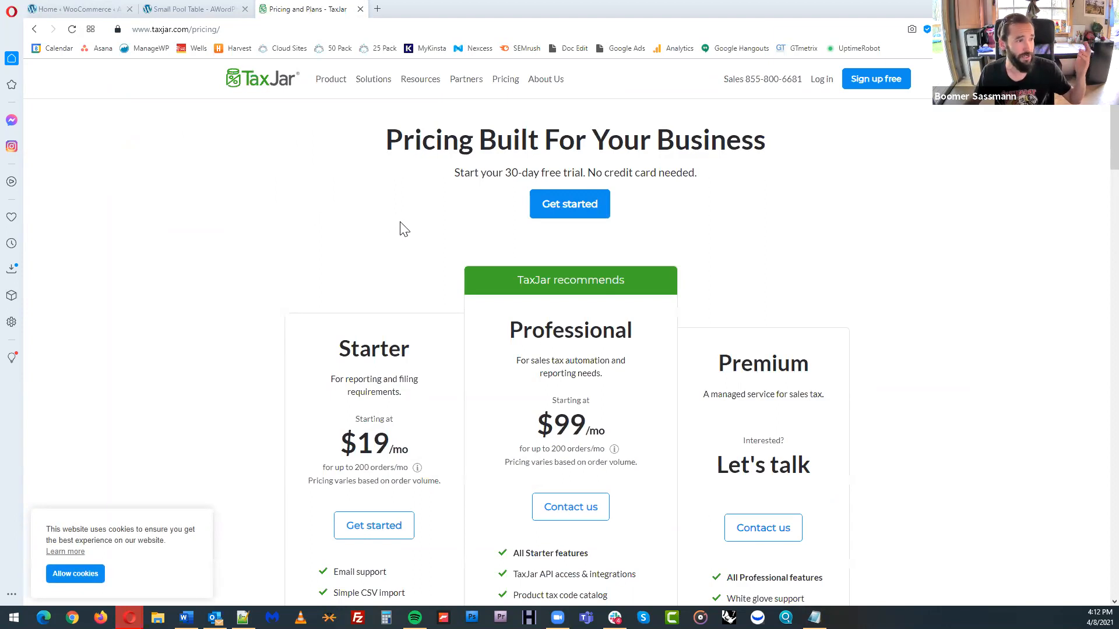
Return to the store's tax task and choose manual setup to view the Standard tax rates table
left_click(206, 11)
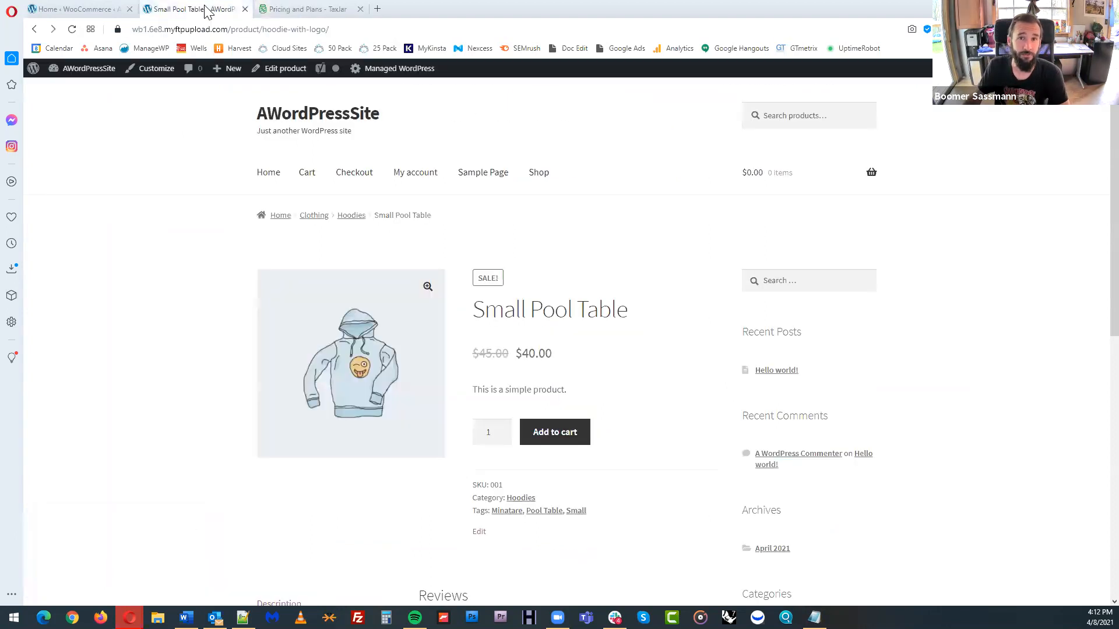
left_click(85, 7)
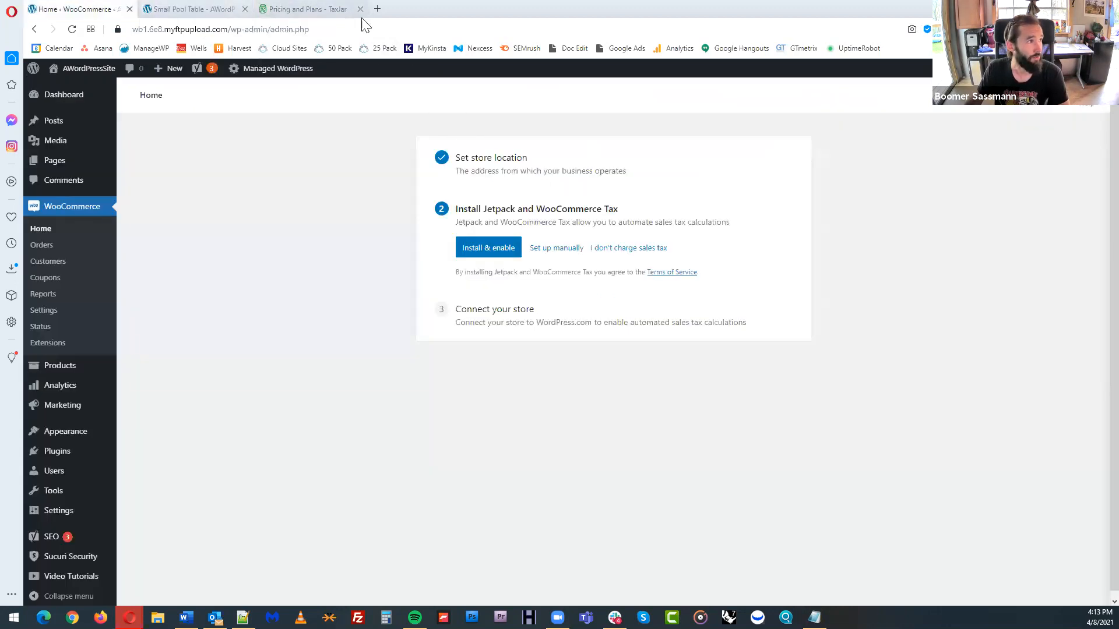
left_click(557, 256)
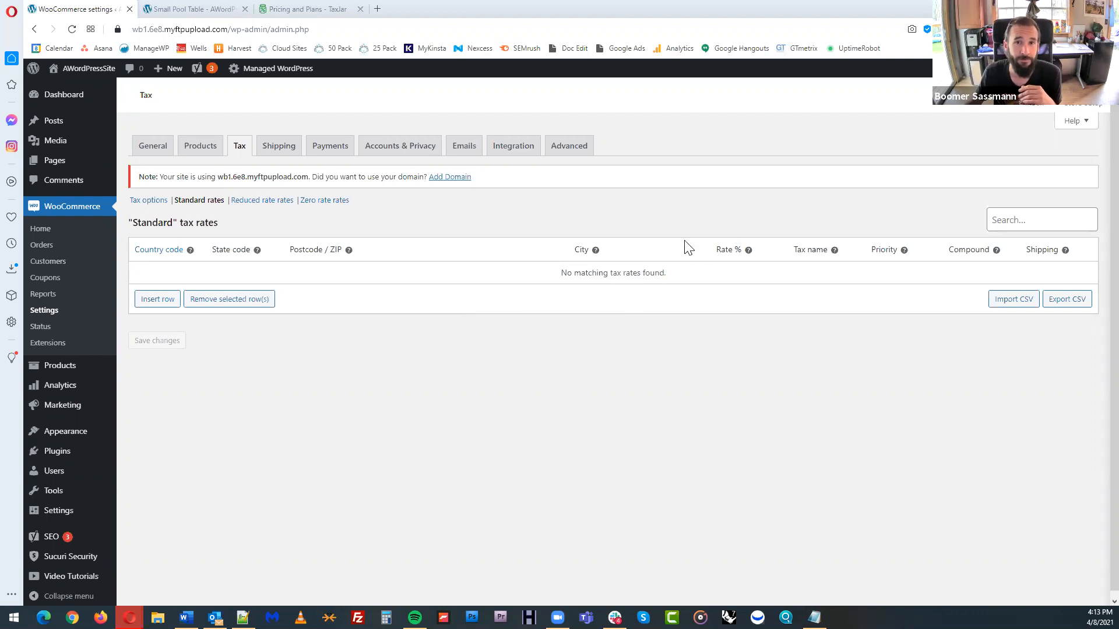
Open the Set up shipping task from the Finish setup checklist and set the United States shipping cost to $5.00
left_click(64, 206)
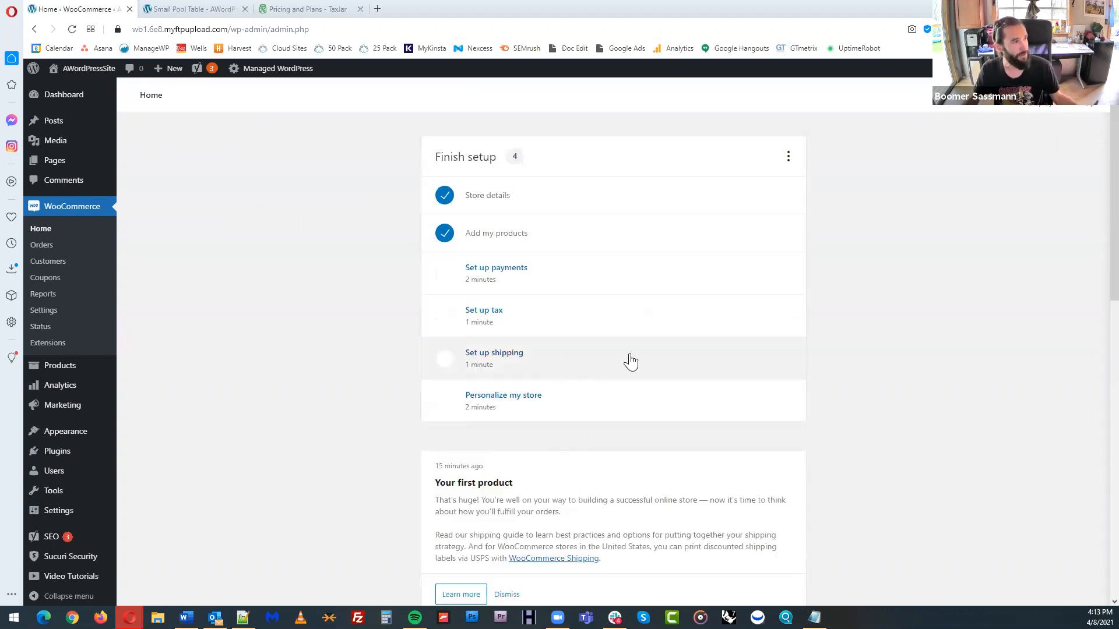
left_click(631, 361)
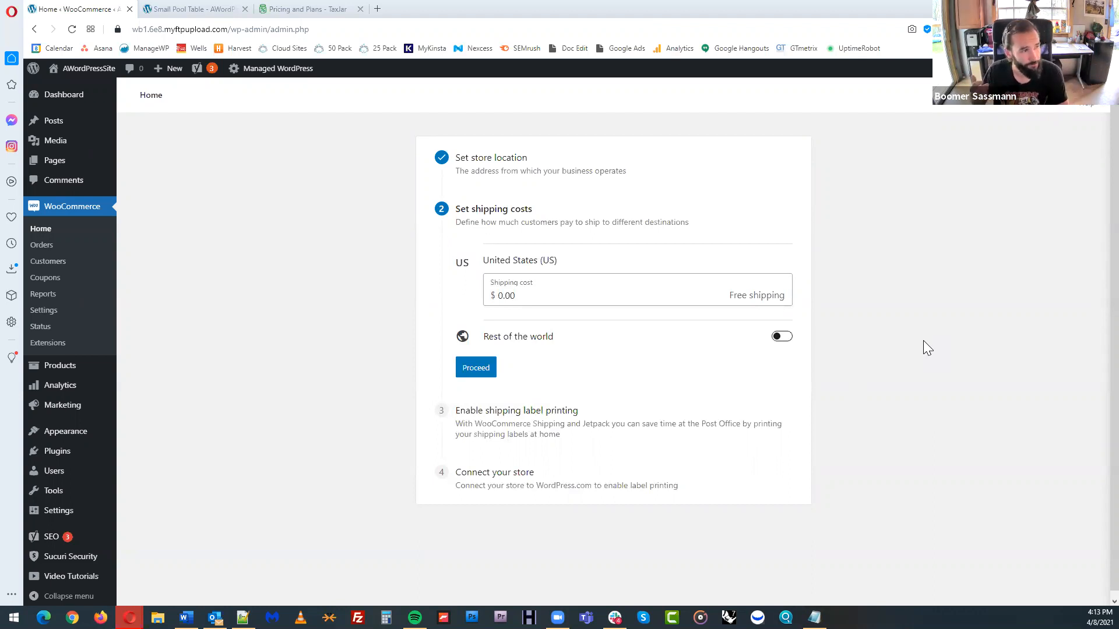
left_click(583, 296)
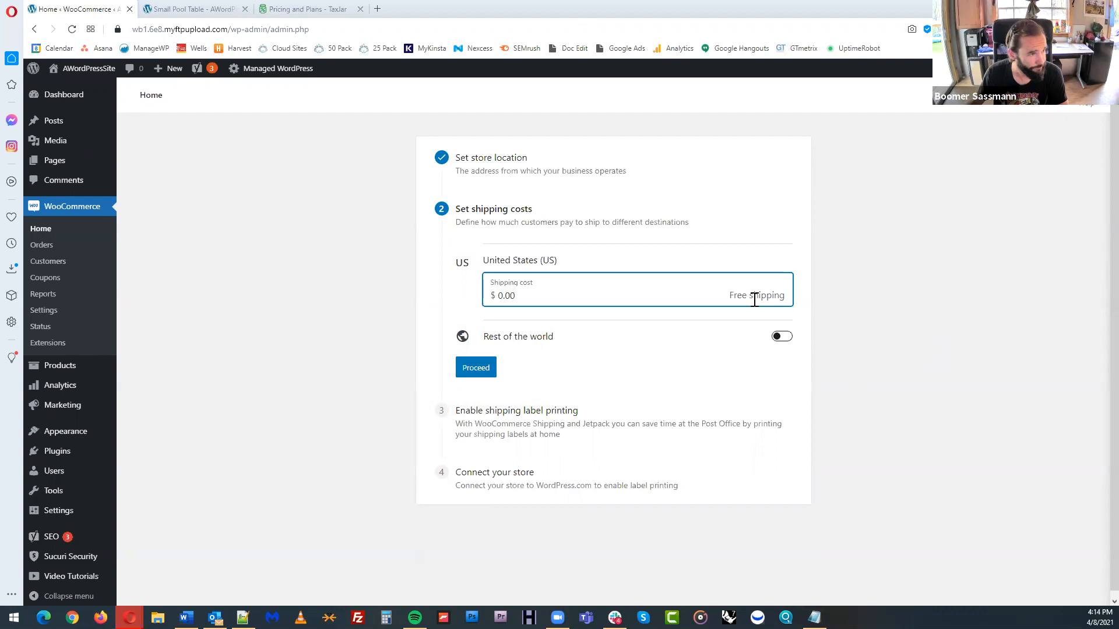
double_click(501, 295)
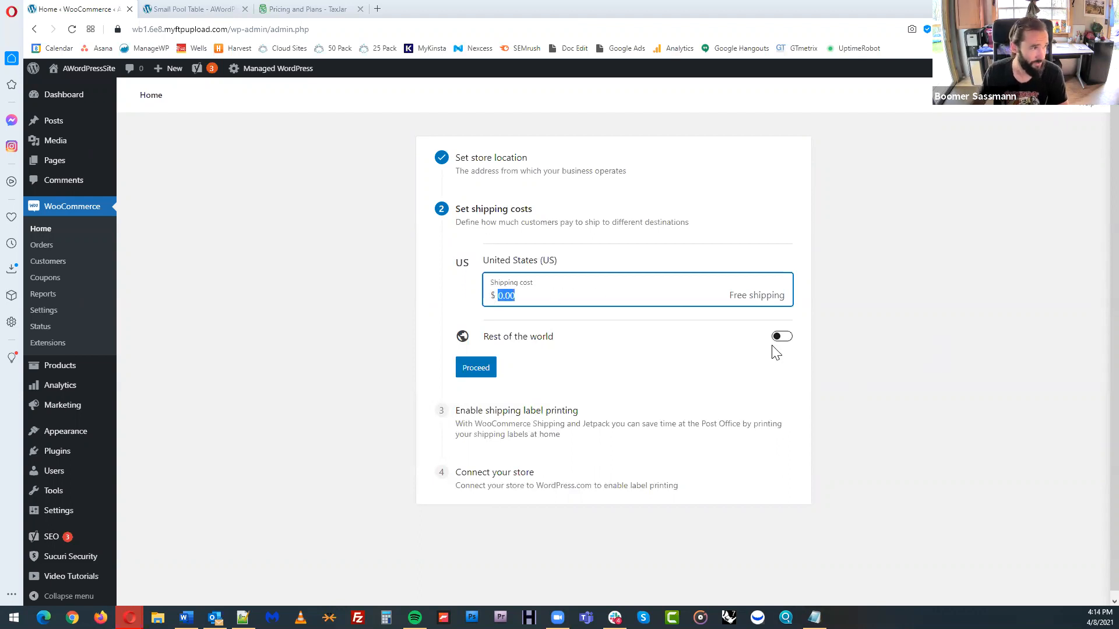
type("5.00")
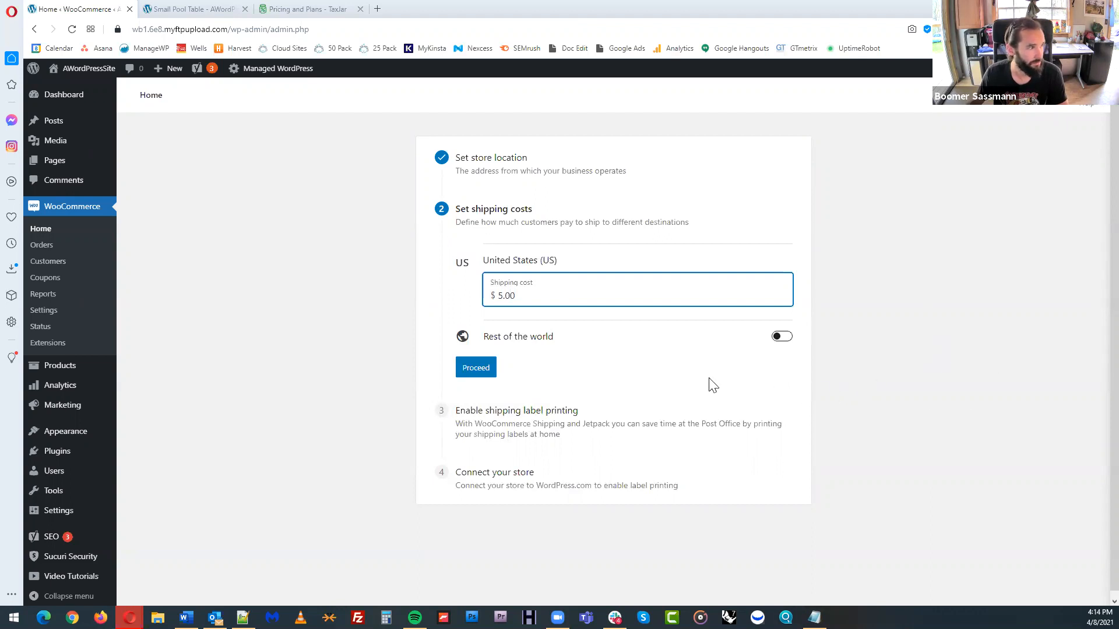
Enable Rest of the world shipping at $15.00 and complete the shipping task, declining shipping label printing
left_click(782, 338)
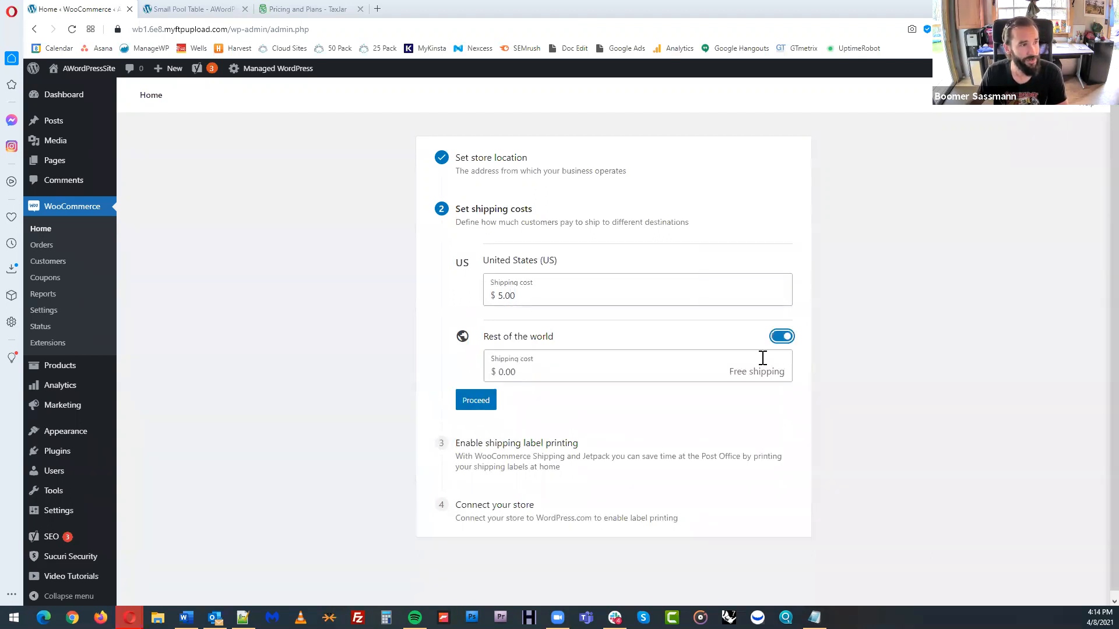
double_click(495, 376)
type("15.00")
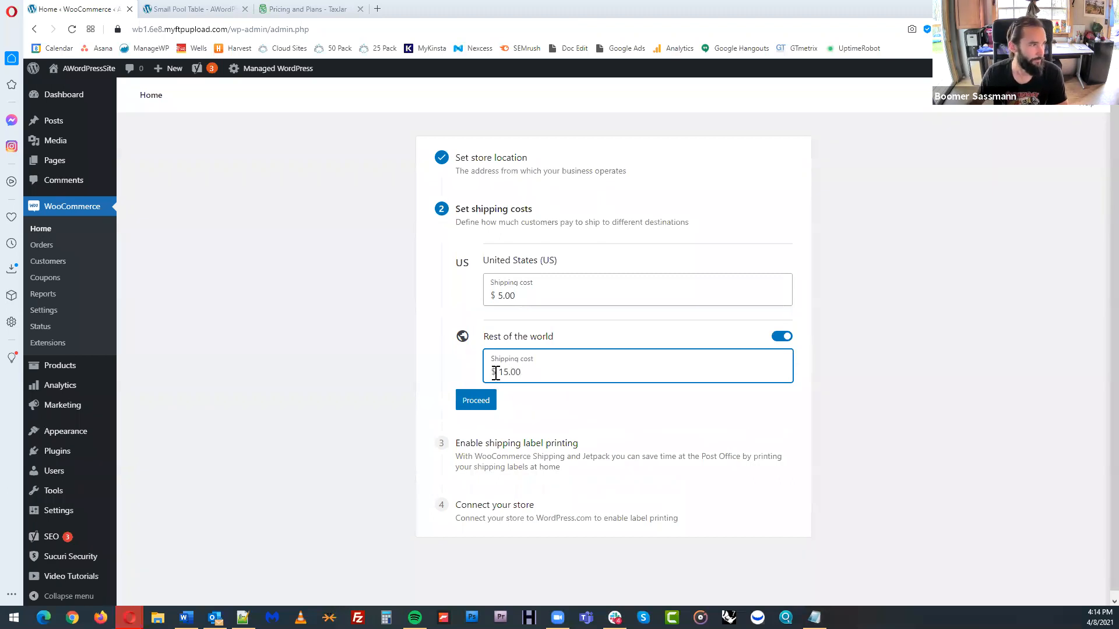
left_click(477, 401)
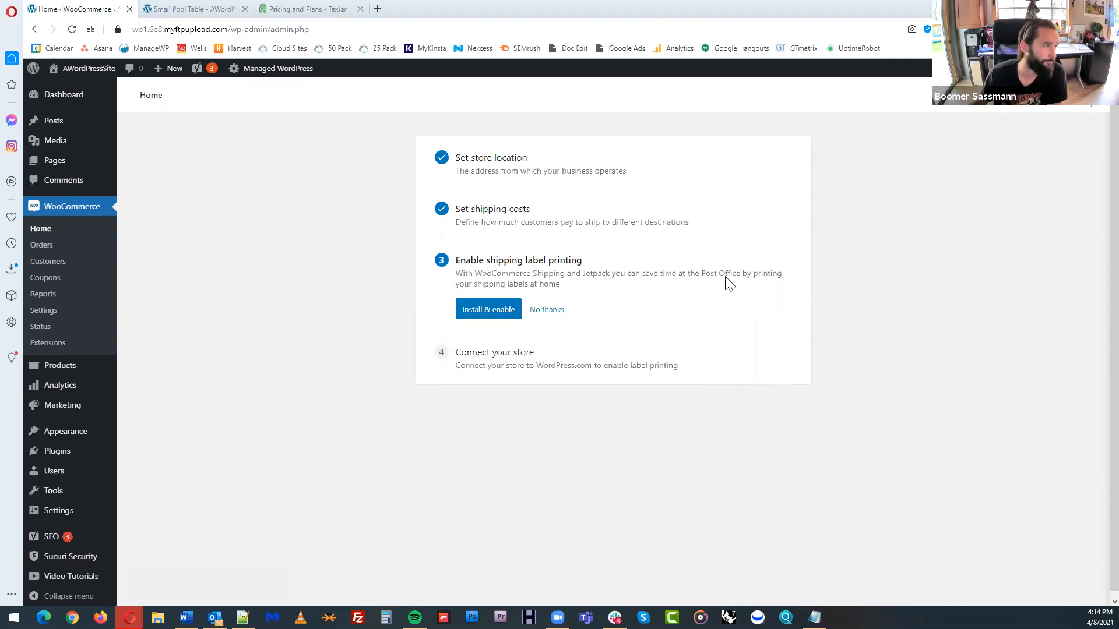
left_click(547, 310)
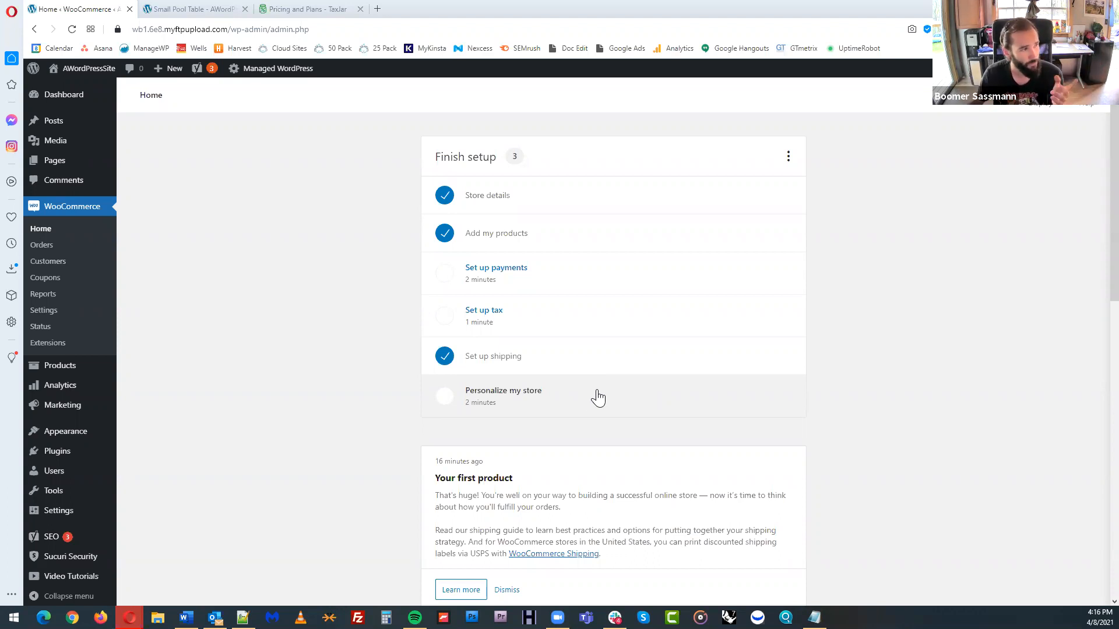
Open the Personalize my store task and create a custom homepage
left_click(604, 396)
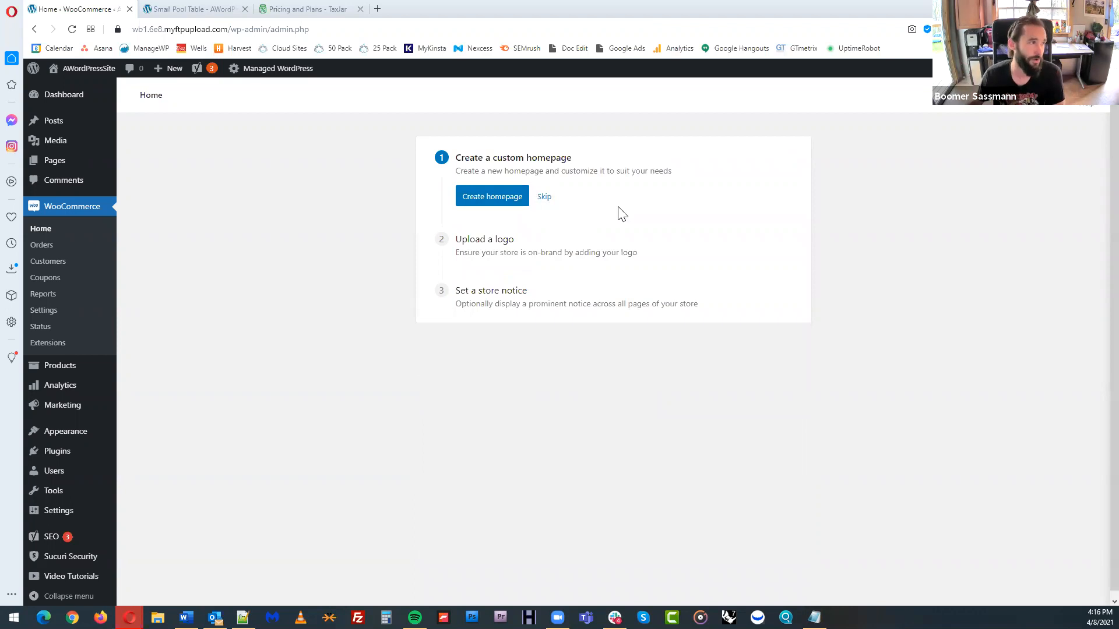
left_click(486, 204)
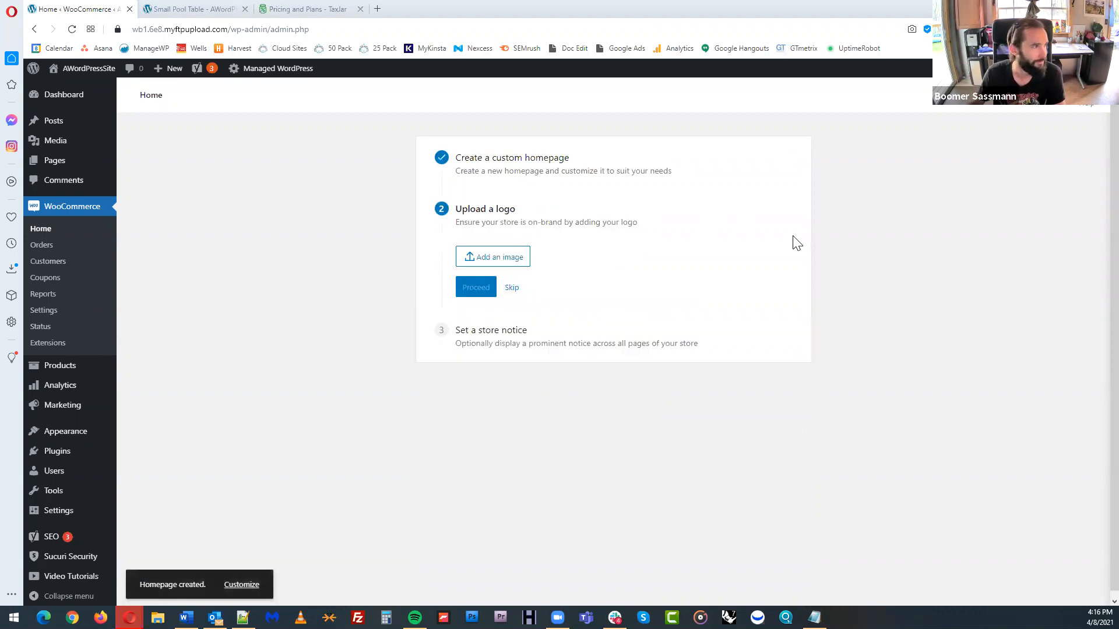
Upload SquareTreeLogo512.jpg from the computer and save it as the store logo
left_click(517, 258)
left_click(172, 116)
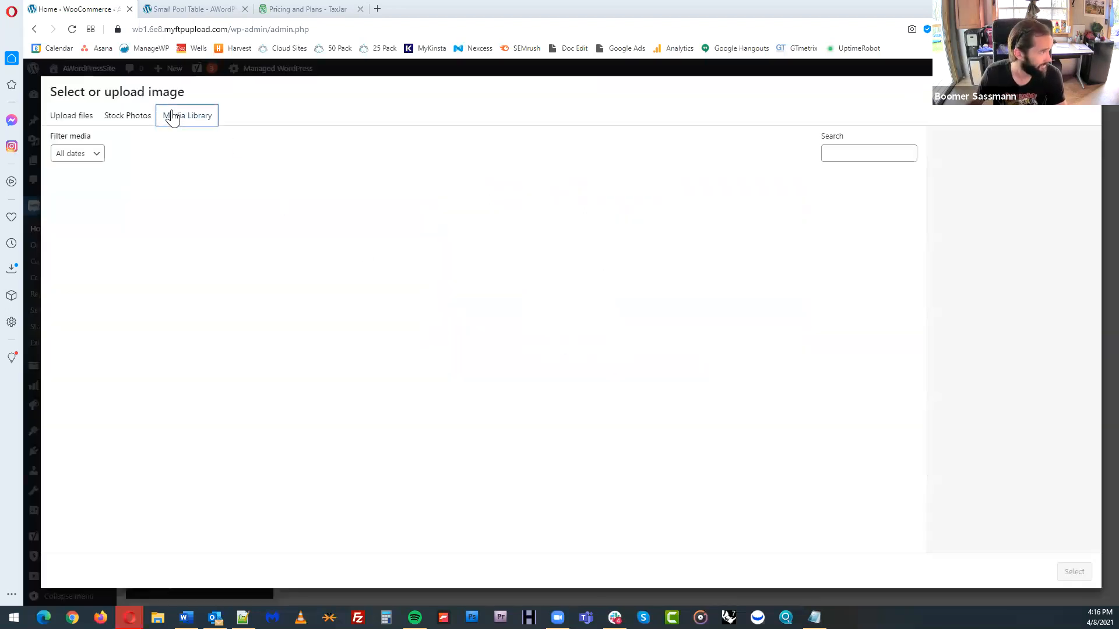
left_click(72, 117)
left_click(584, 315)
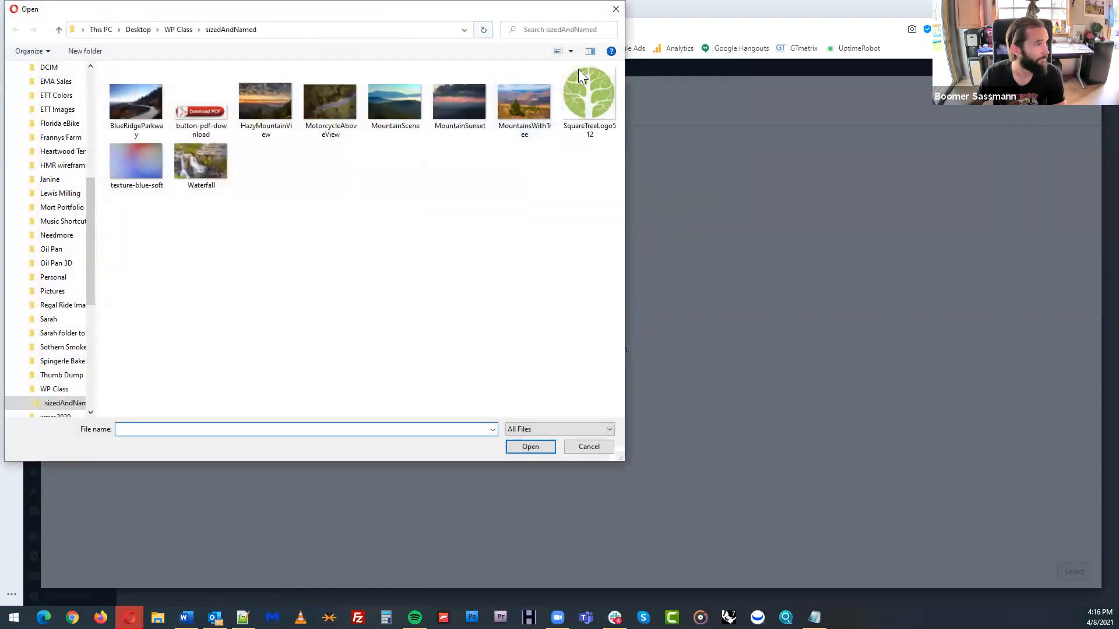
left_click(580, 73)
left_click(543, 445)
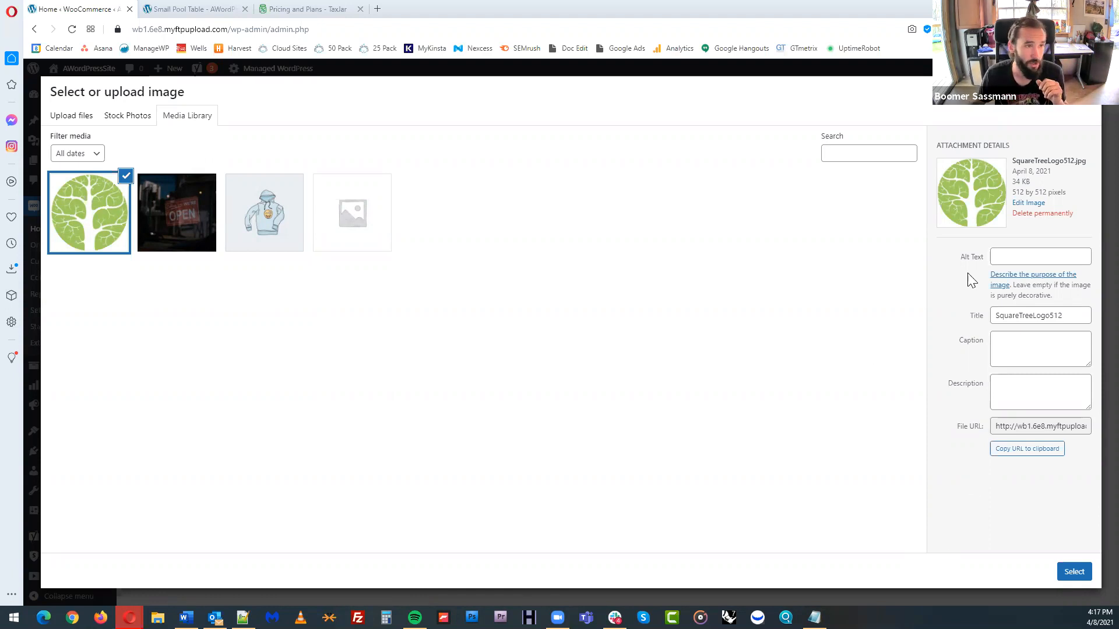
left_click_drag(1074, 195, 1017, 193)
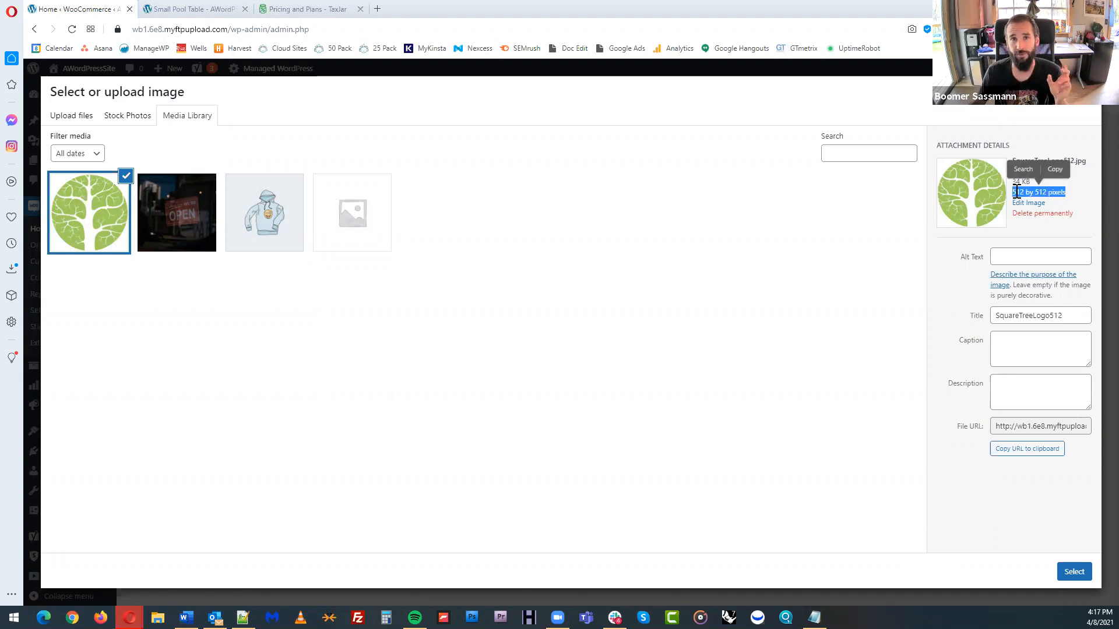
left_click(1055, 195)
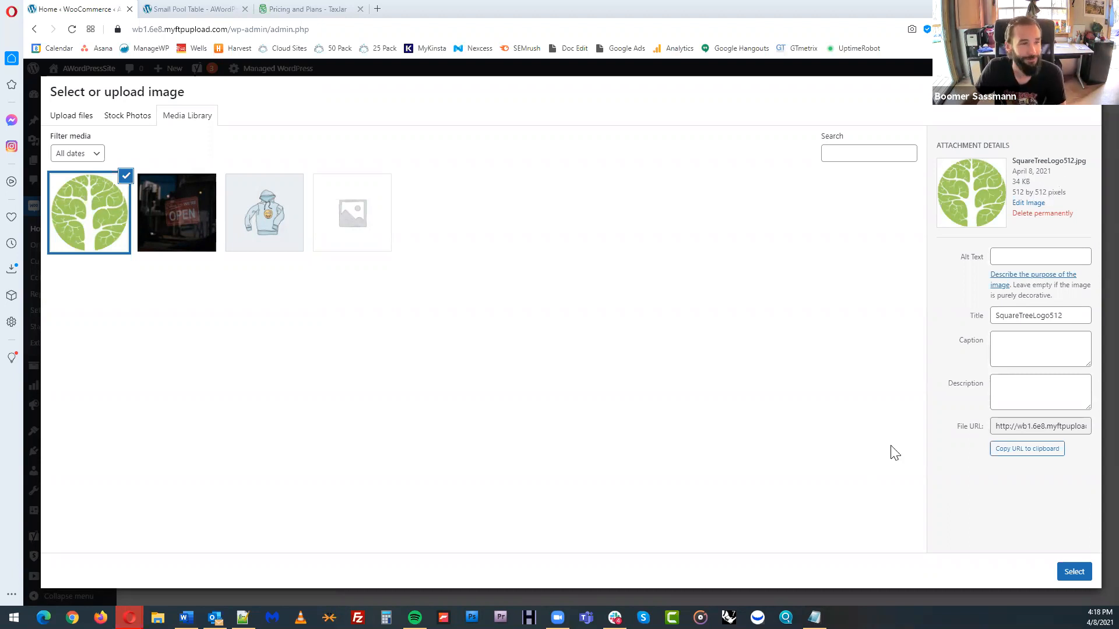
left_click(1074, 573)
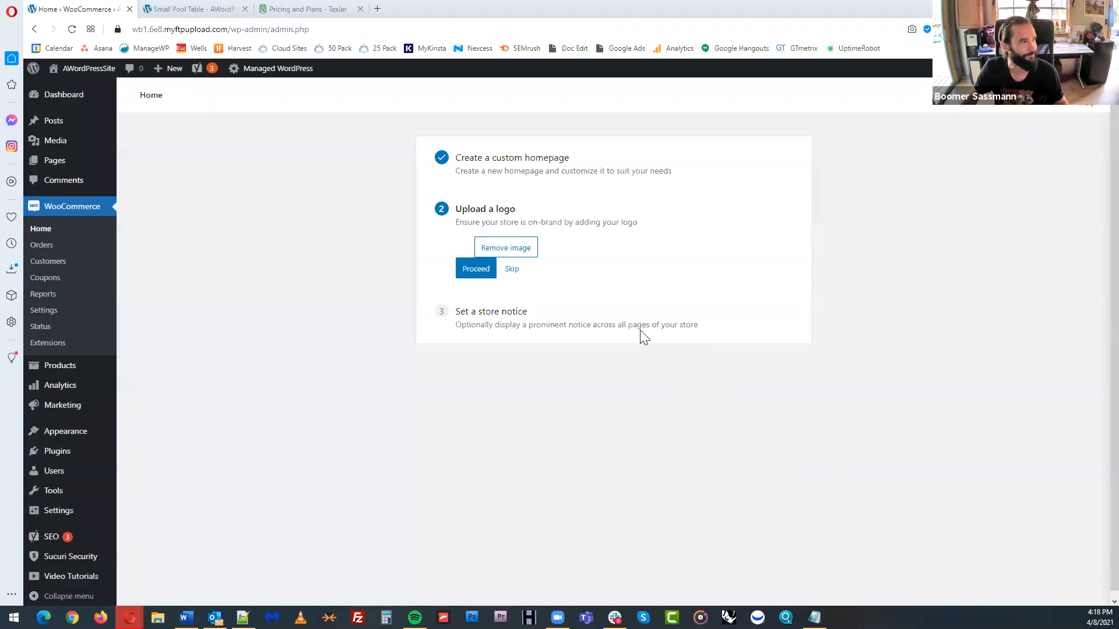
left_click(481, 393)
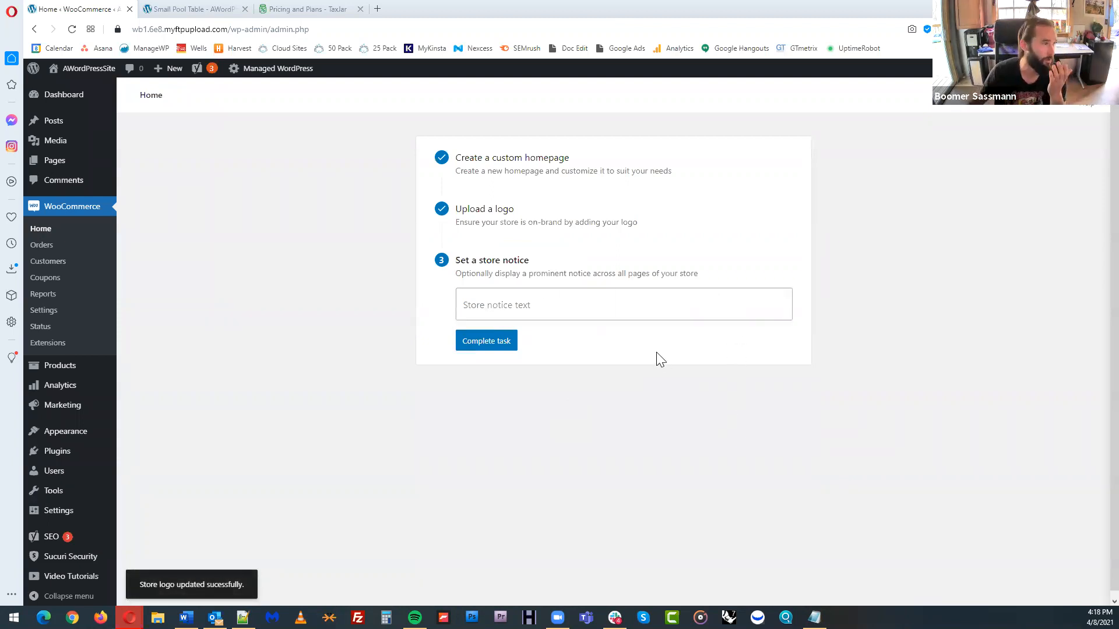
Set the store notice to "15% off holiday sale" and complete the Personalize my store task
left_click(622, 298)
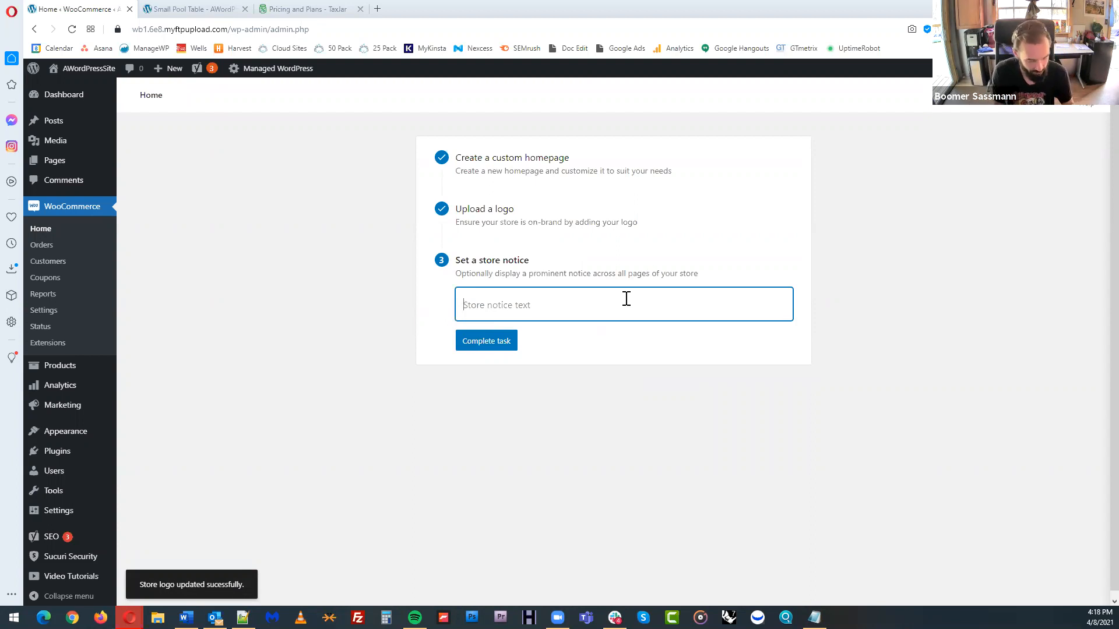
type("15%")
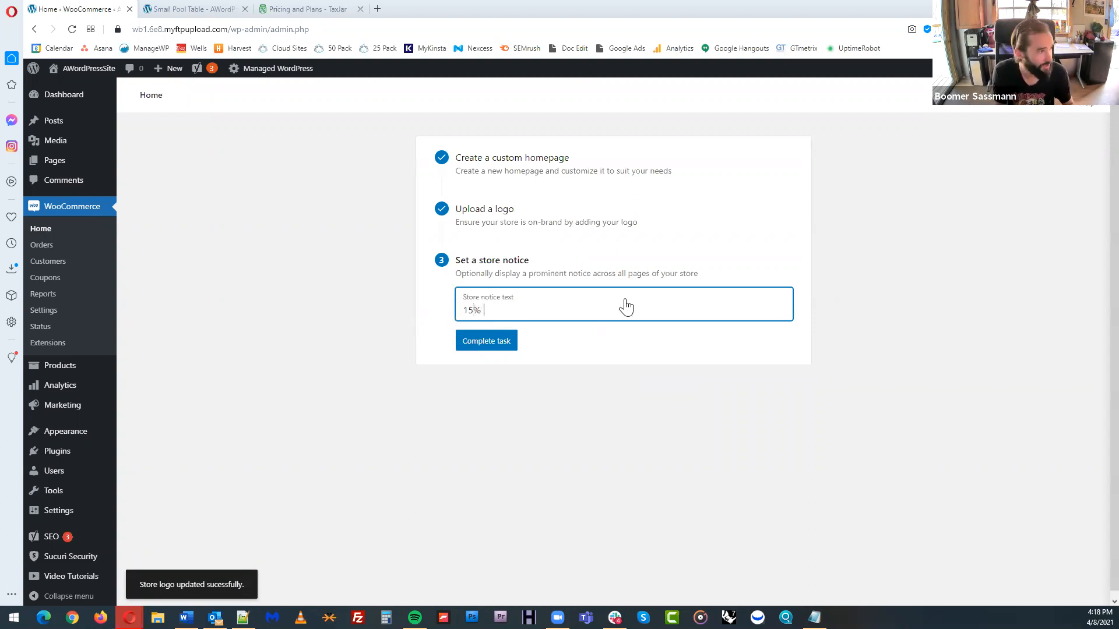
type(" off holiday sale")
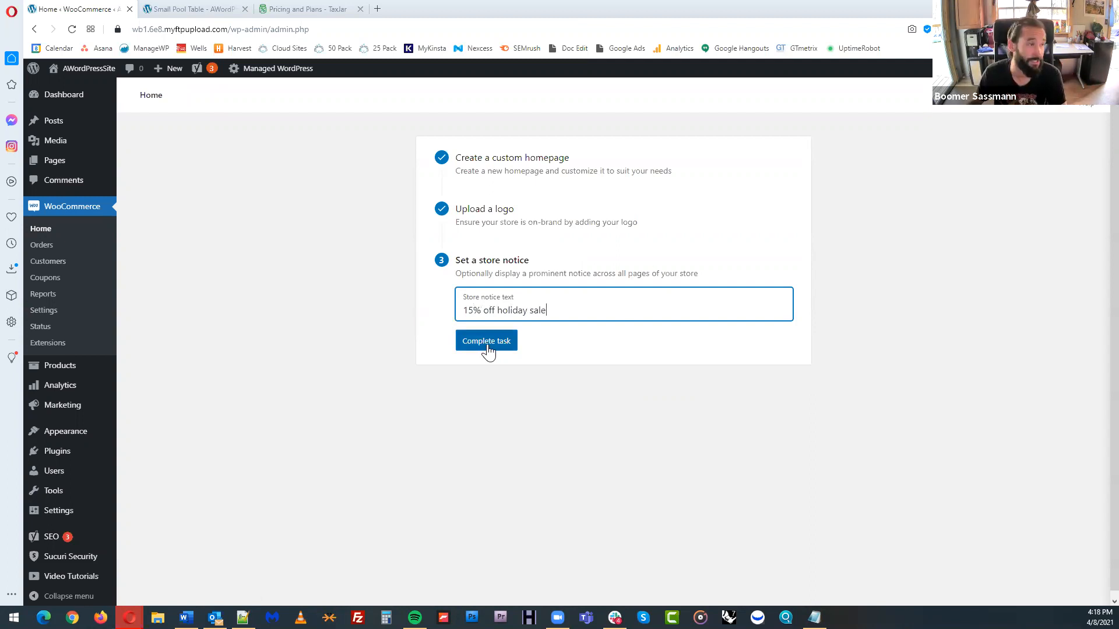
left_click(489, 349)
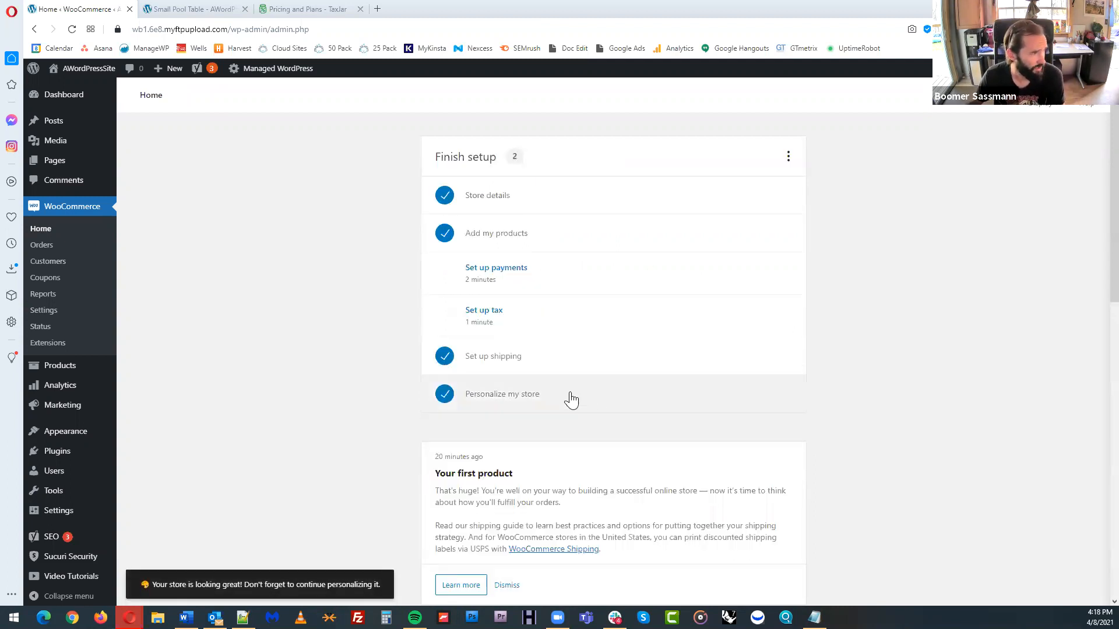
Open the site's installed themes page
scroll(945, 392, "down", 2)
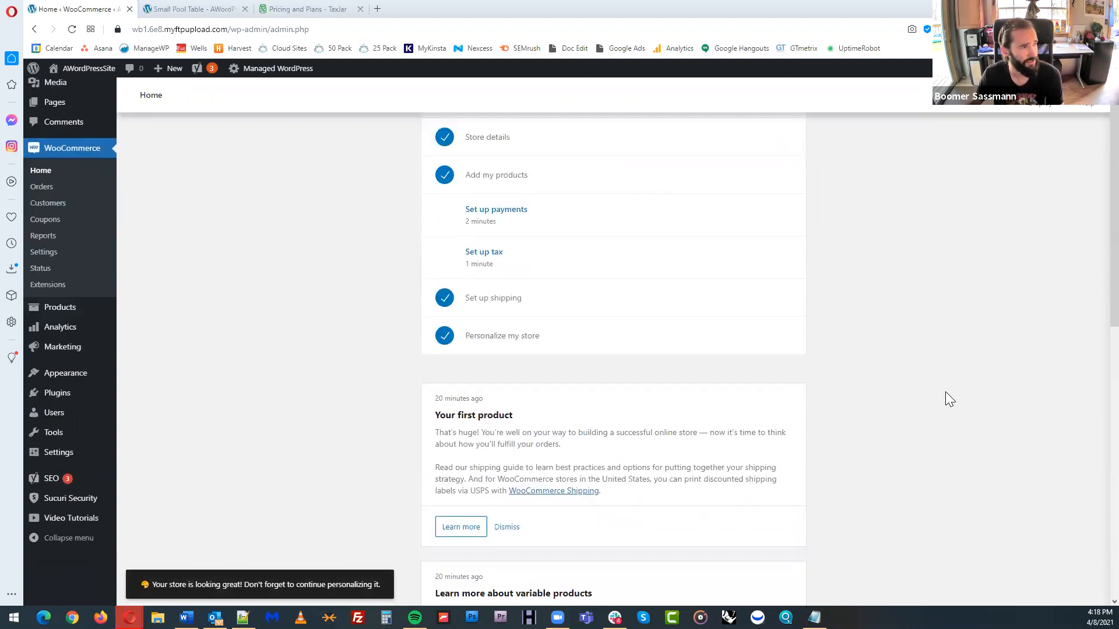
scroll(898, 390, "up", 2)
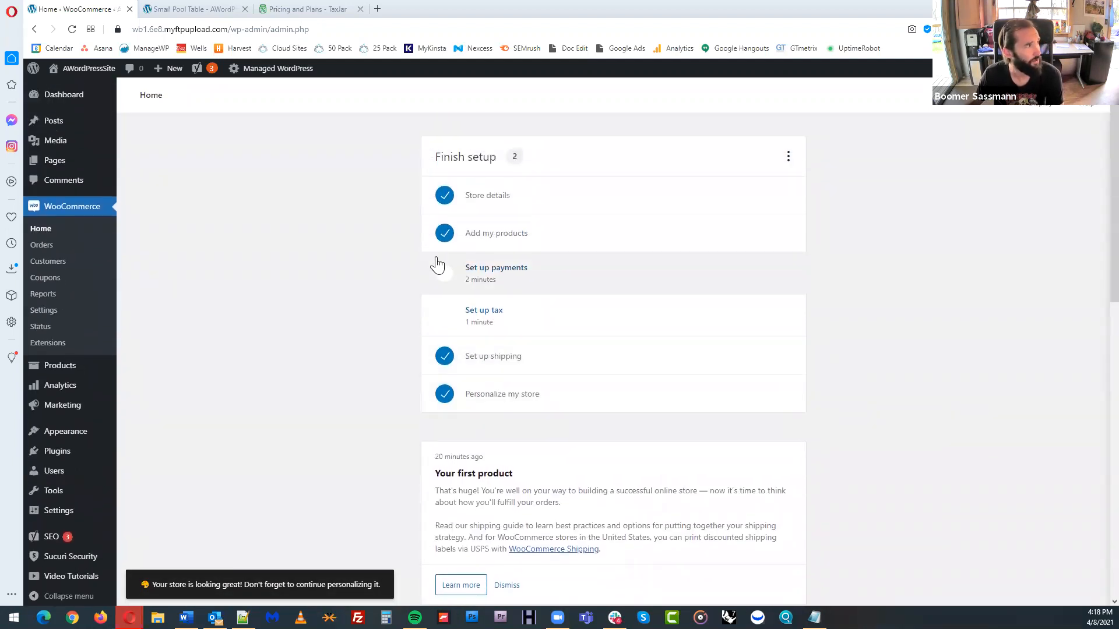
mouse_move(79, 432)
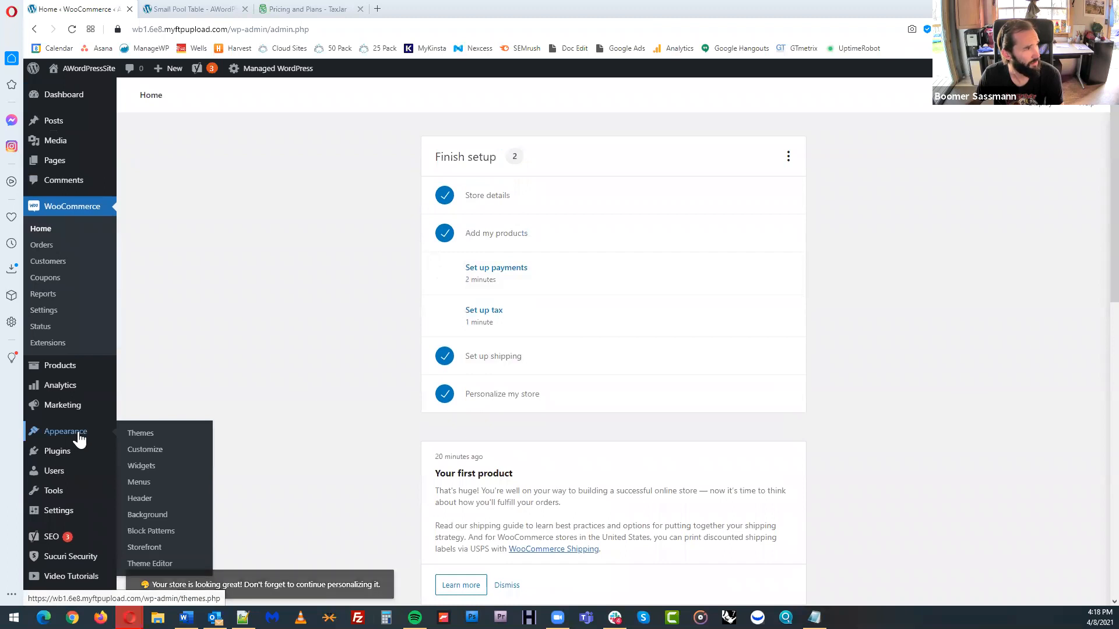
left_click(78, 435)
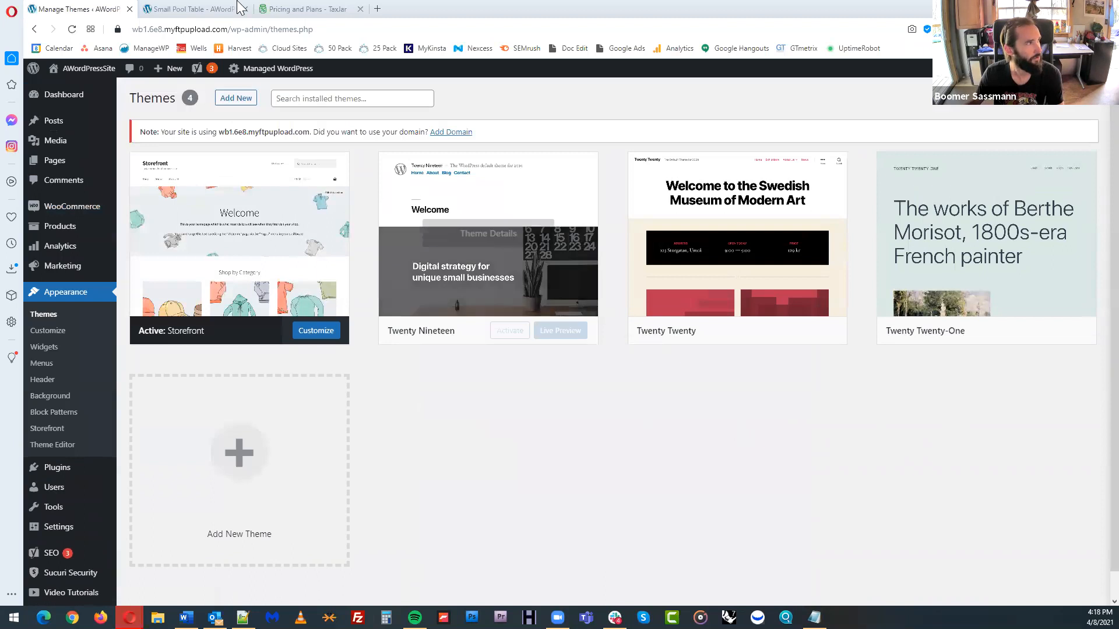
Open the live site's homepage and review its logo, navigation, welcome banner, New Products section, store notice and footer
left_click(205, 9)
left_click(319, 119)
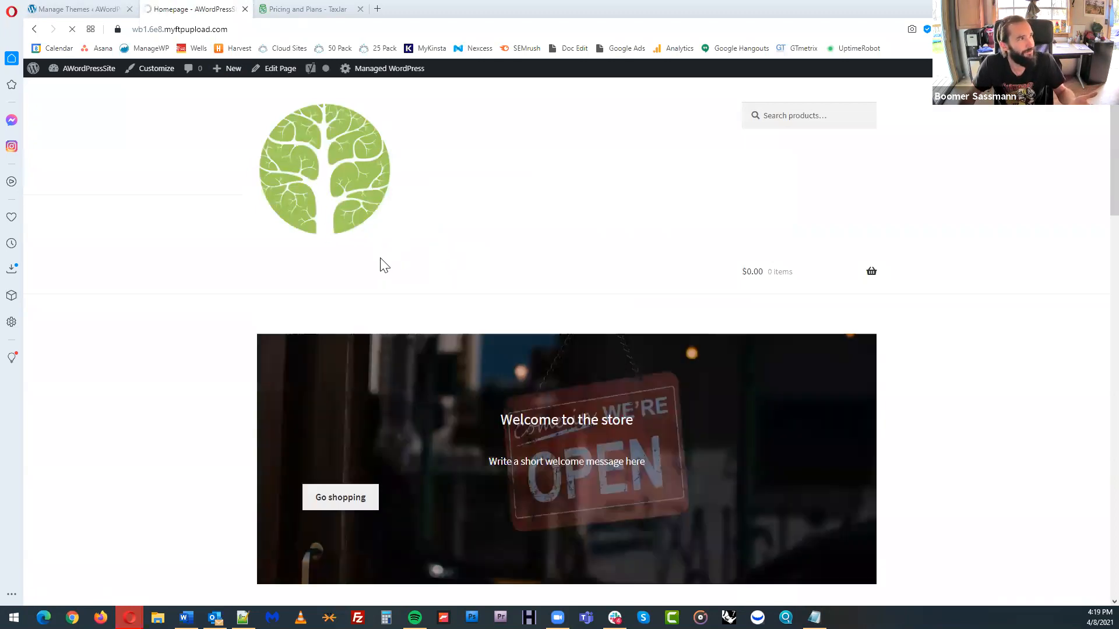
scroll(665, 281, "down", 2)
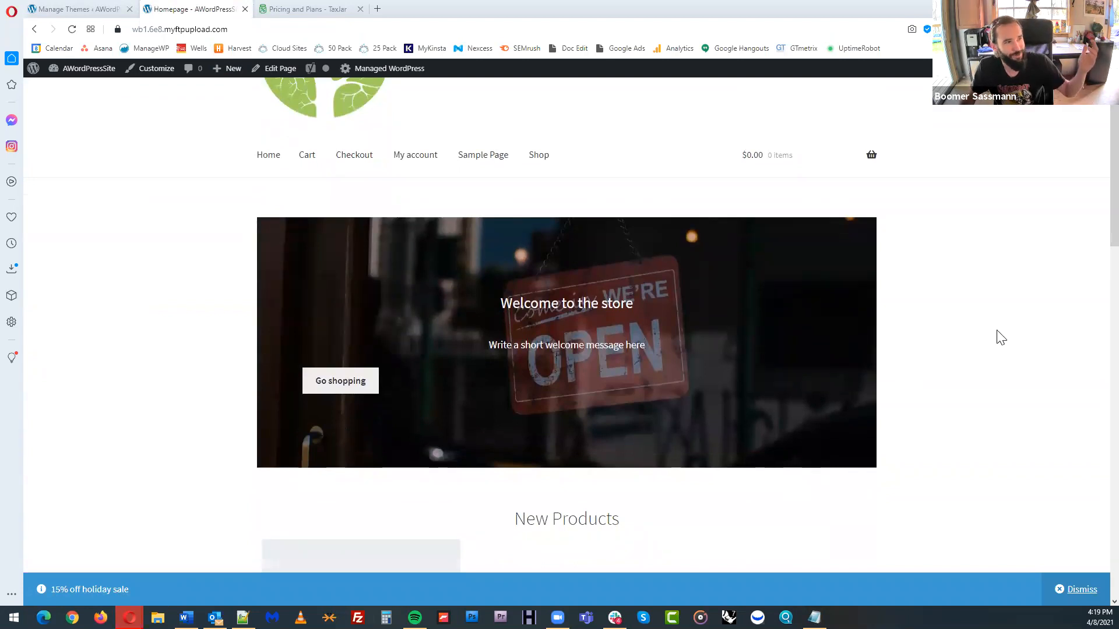
scroll(594, 397, "down", 4)
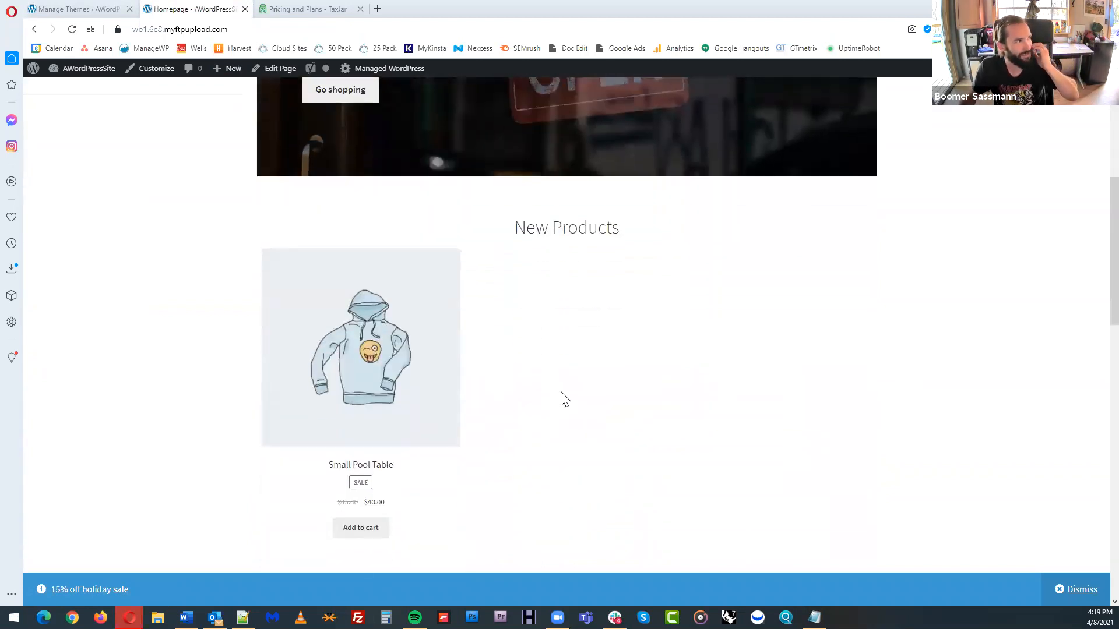
scroll(670, 390, "down", 4)
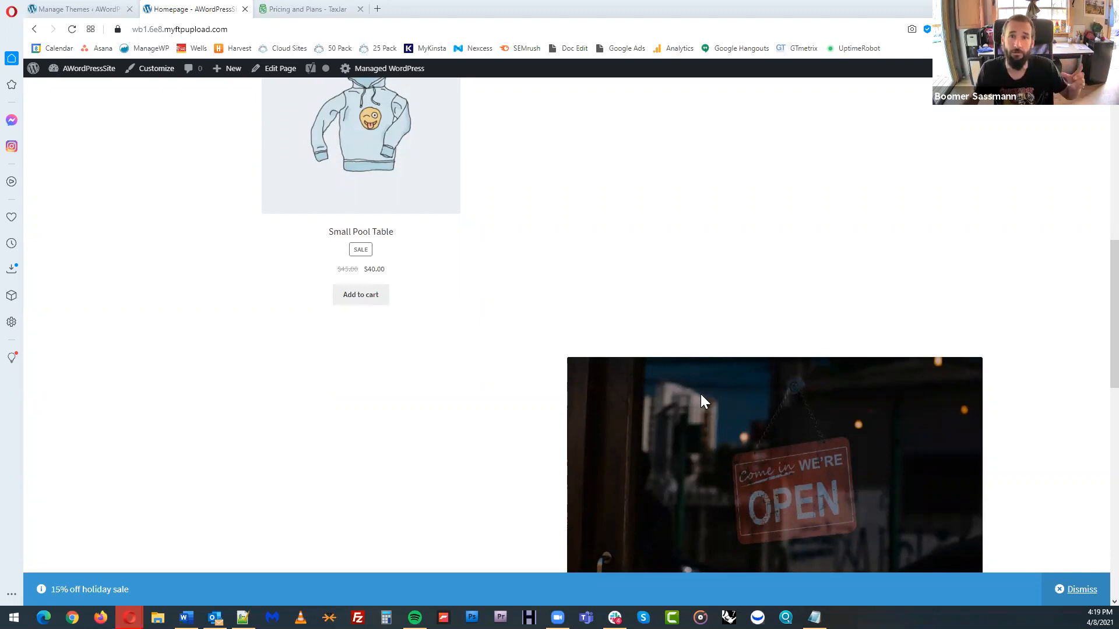
scroll(701, 397, "down", 7)
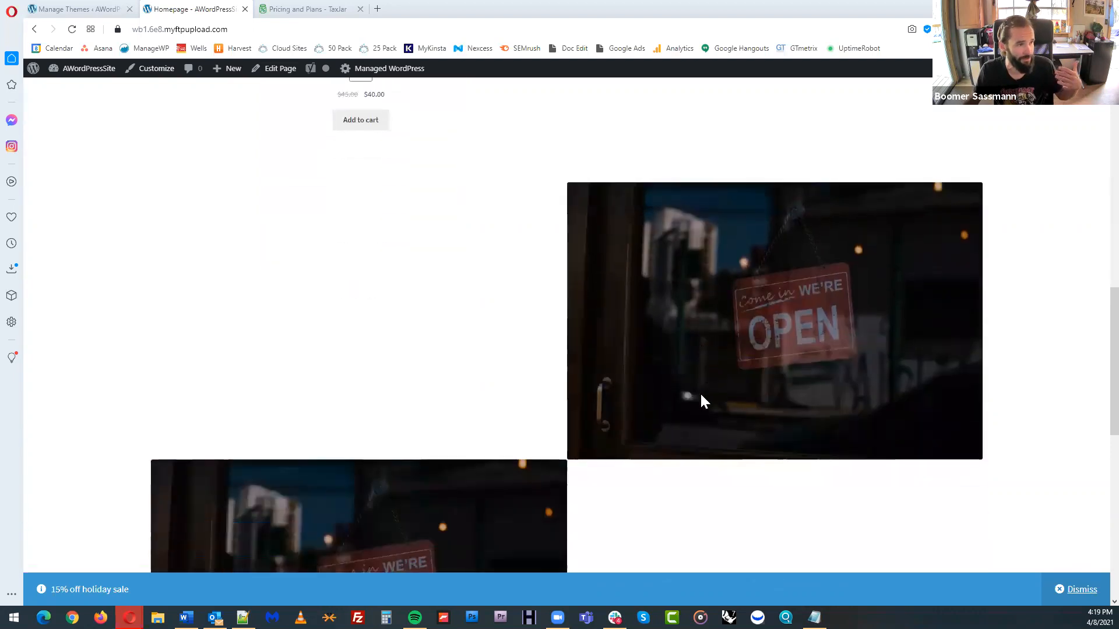
scroll(627, 334, "down", 6)
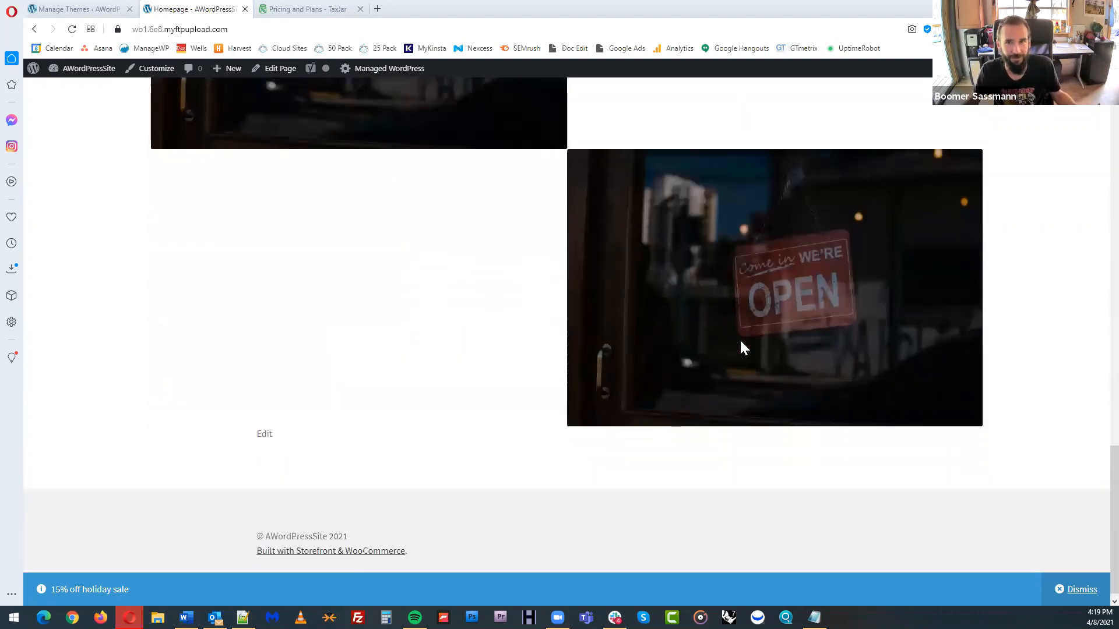
scroll(742, 348, "up", 13)
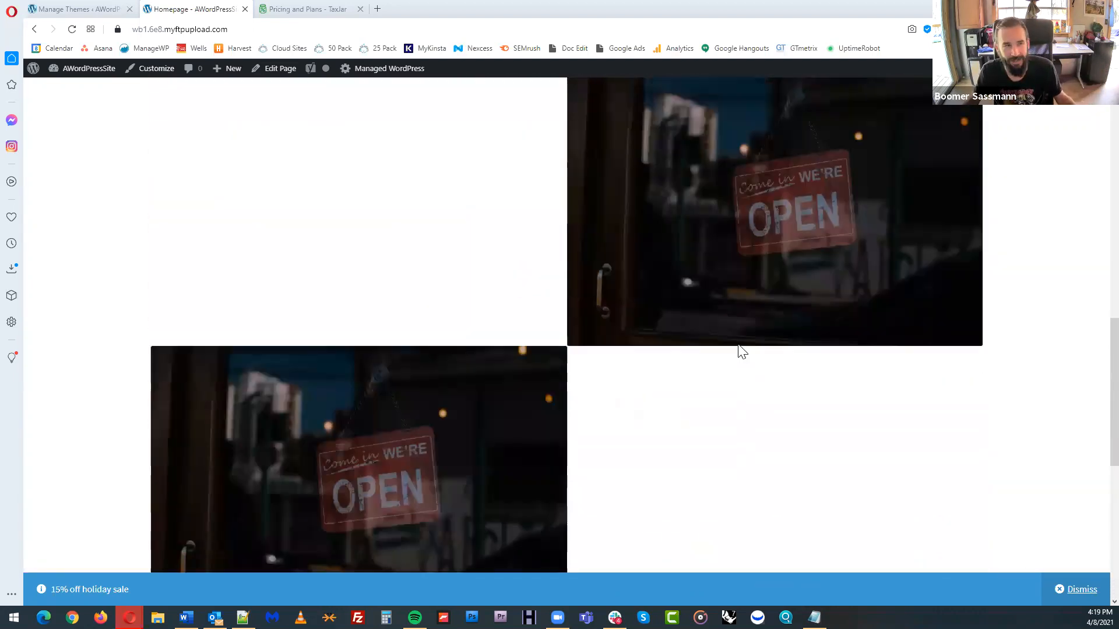
scroll(589, 179, "up", 8)
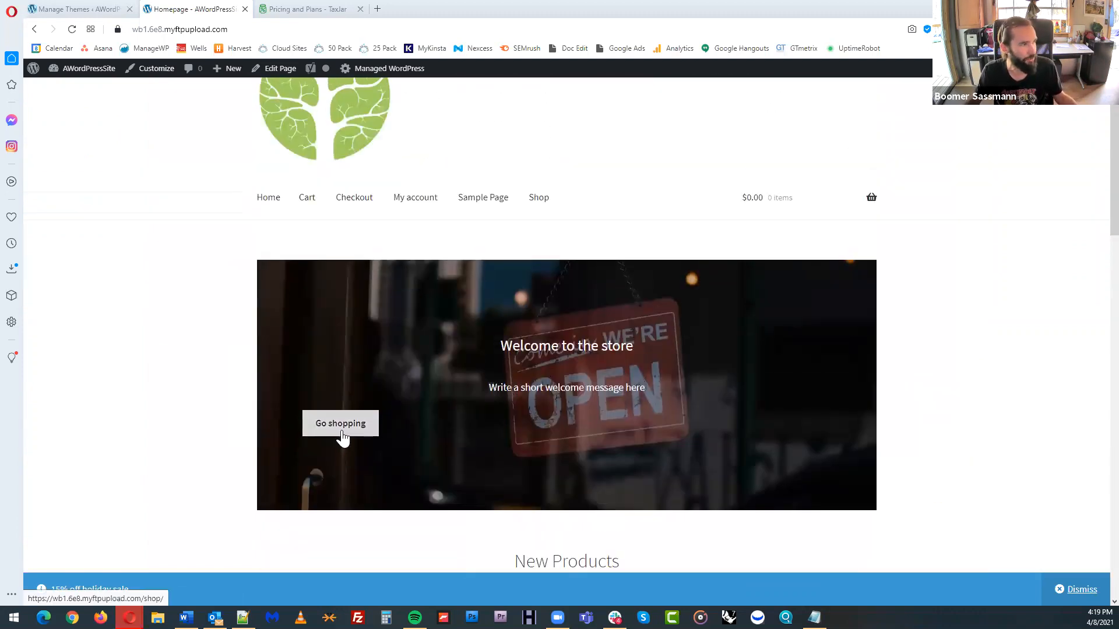
scroll(349, 435, "up", 2)
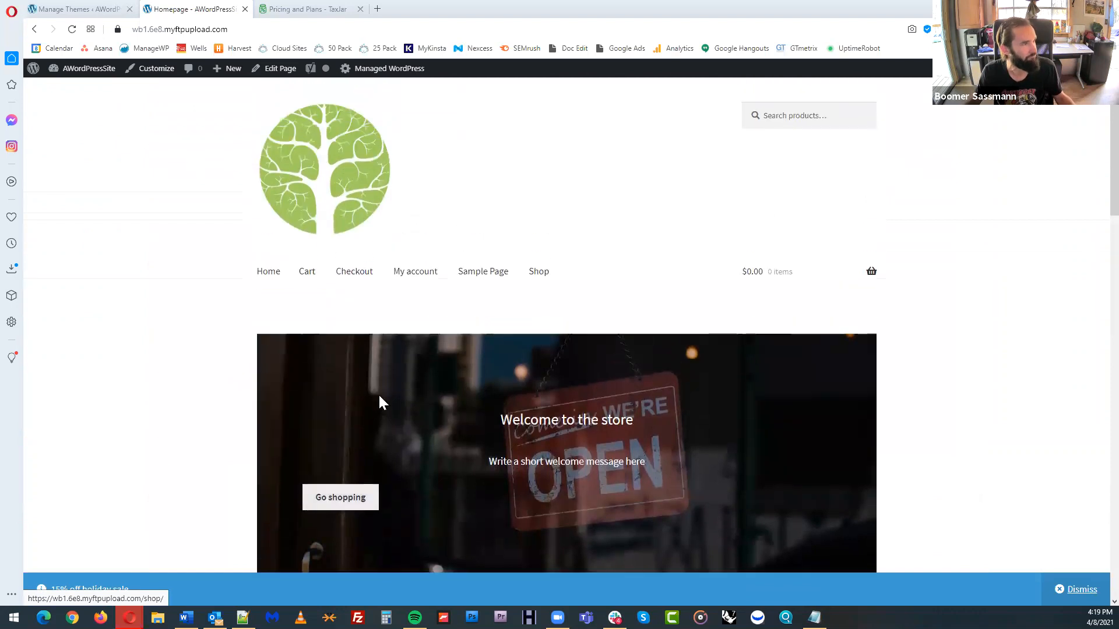
Open the live store's Shop page and examine its product listing and sidebar
left_click(536, 280)
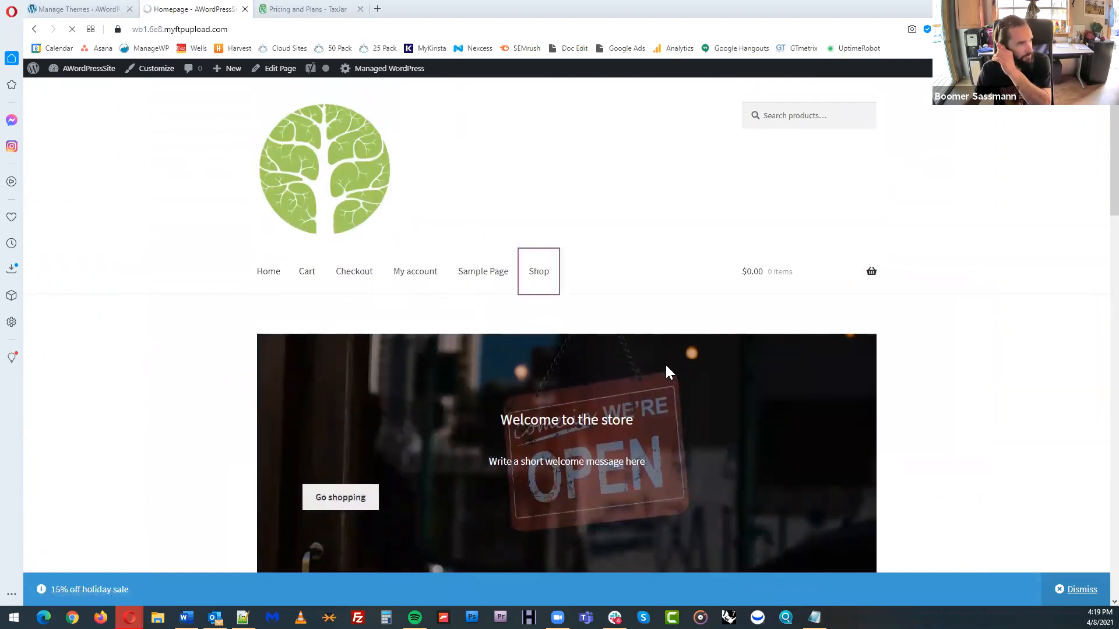
scroll(702, 370, "down", 3)
scroll(702, 373, "down", 2)
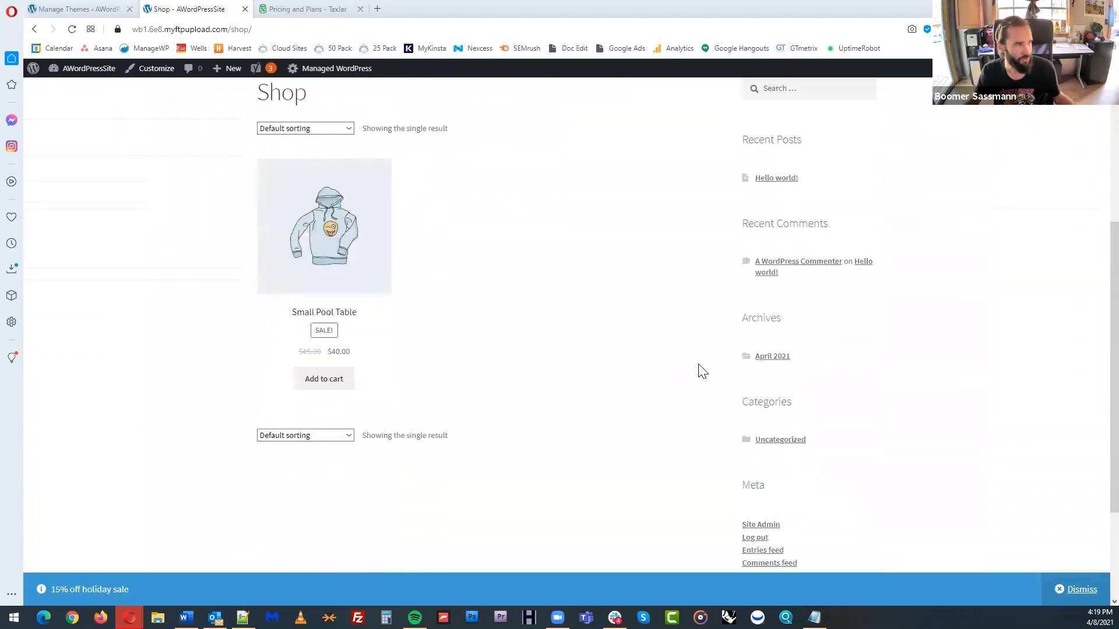
scroll(700, 369, "up", 5)
Close the TaxJar pricing page, open the Customizer for the active Storefront theme from the themes page and start its guided tour
left_click(360, 8)
left_click(76, 9)
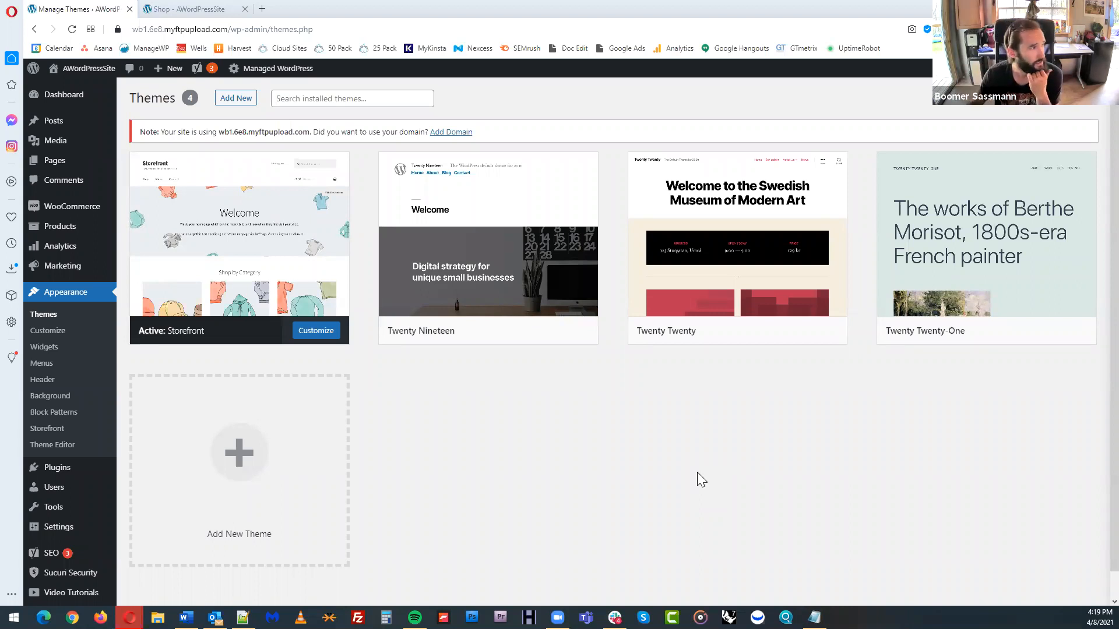
left_click(320, 335)
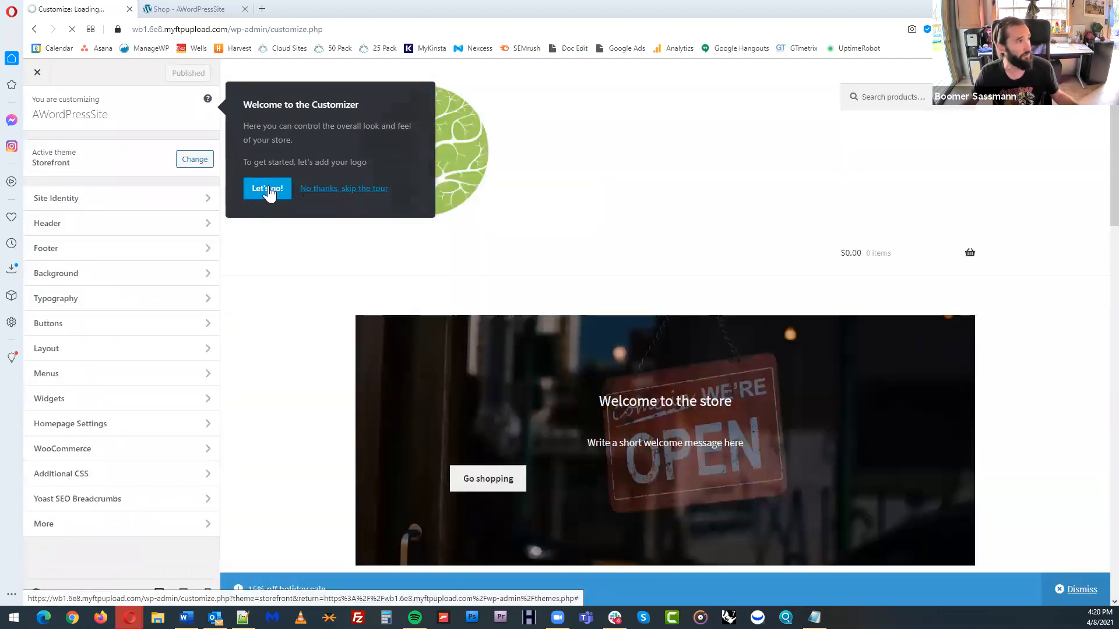
left_click(268, 190)
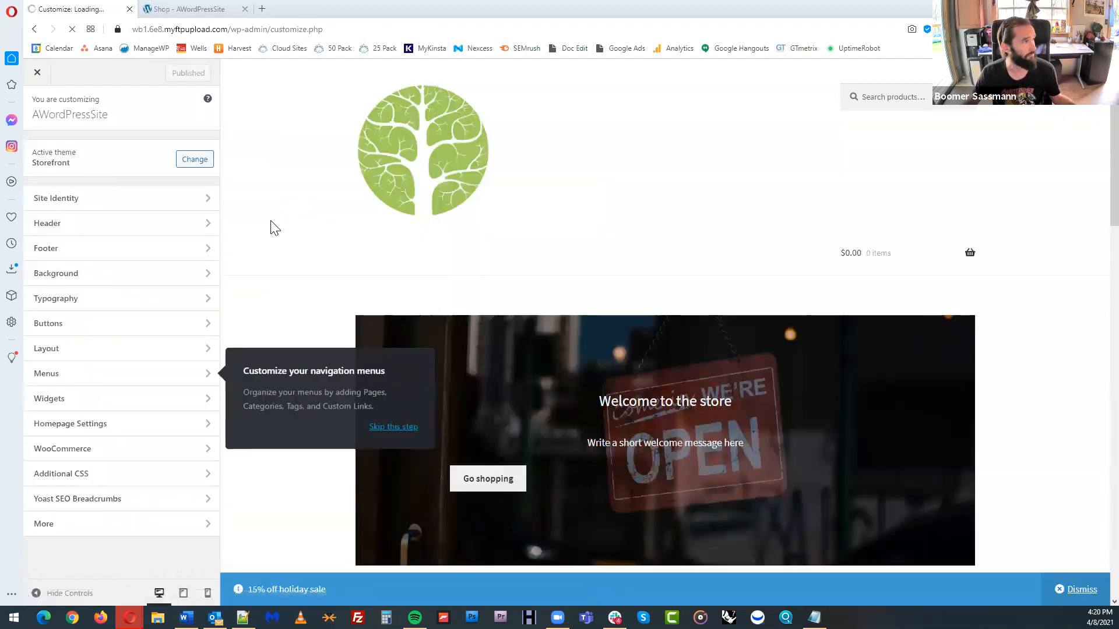
Create a new navigation menu named Main Menu and assign it to the Primary Menu location
left_click(185, 378)
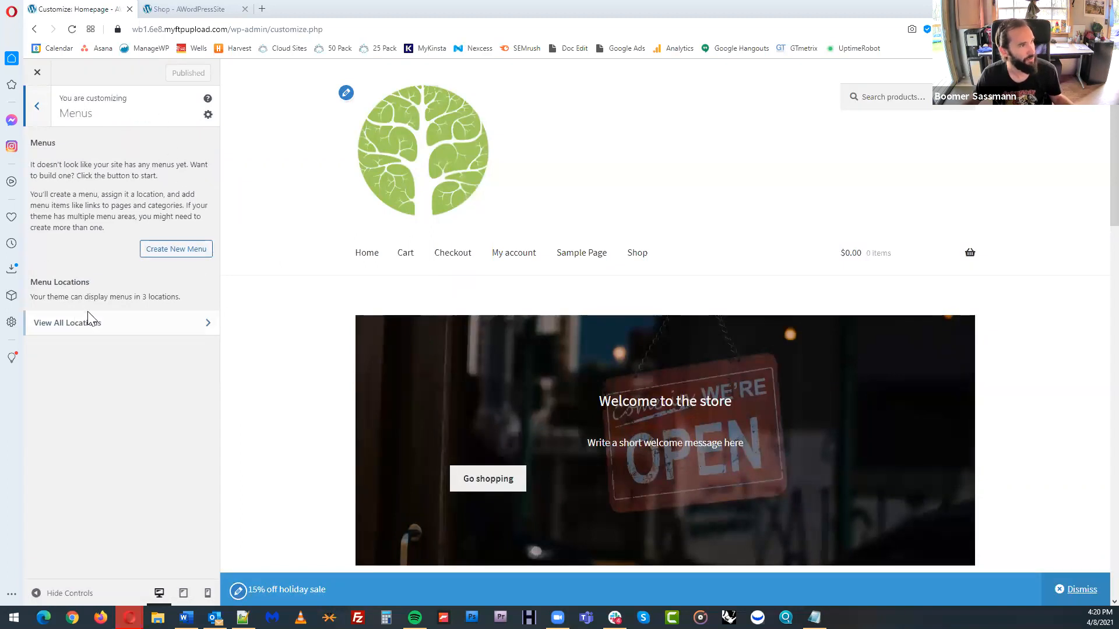
left_click(178, 251)
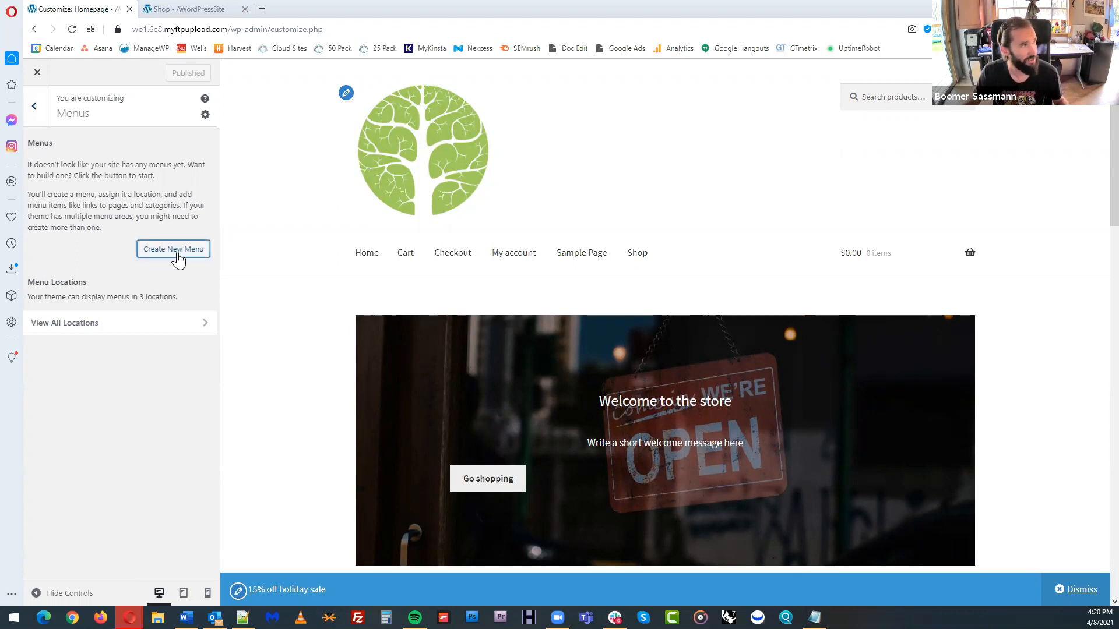
left_click(112, 162)
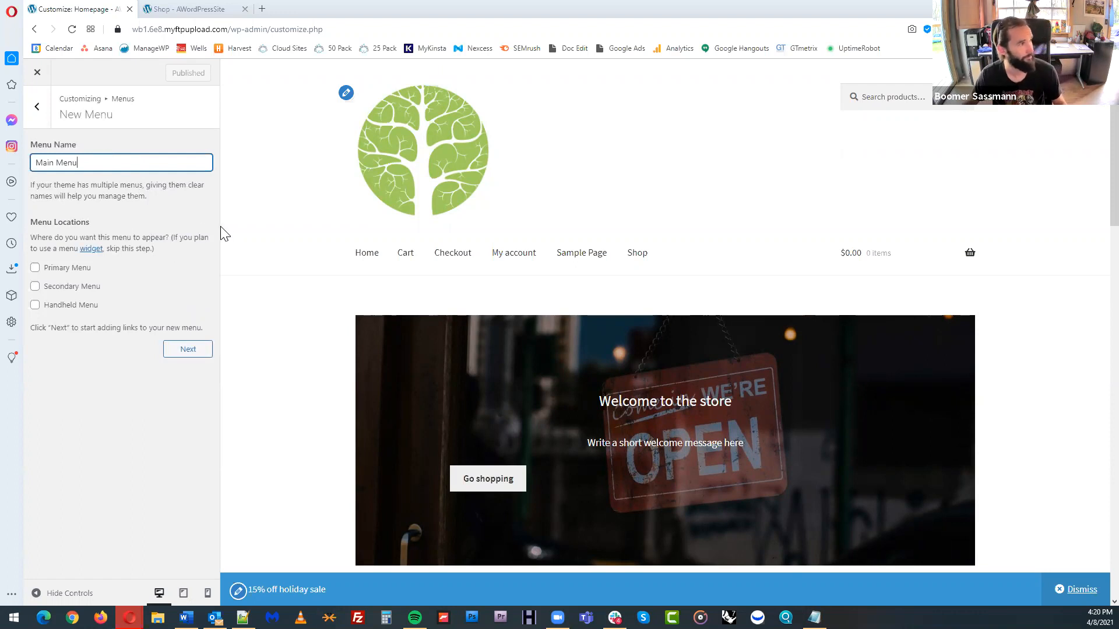
left_click(59, 270)
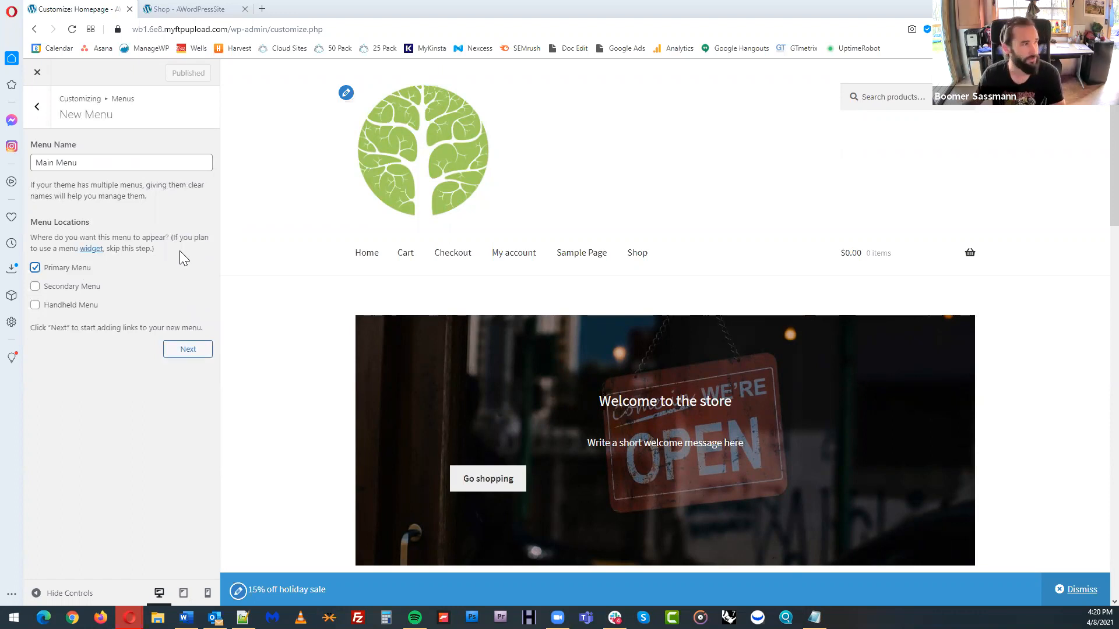
left_click(192, 357)
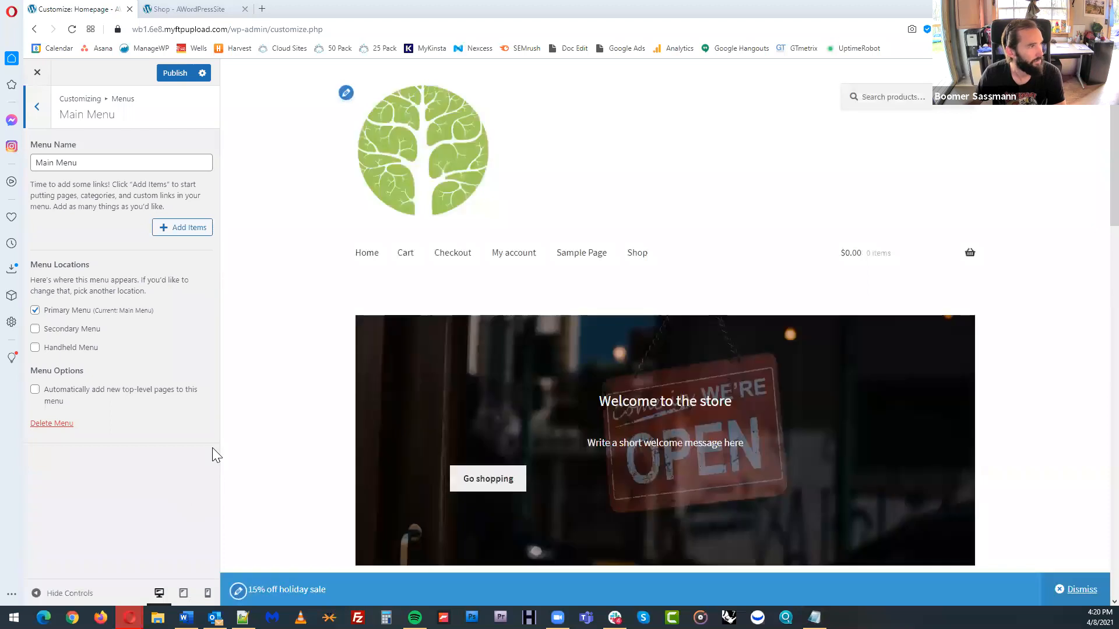
Add the Homepage, Shop, Sample Page and My account pages to Main Menu and publish the changes
left_click(176, 238)
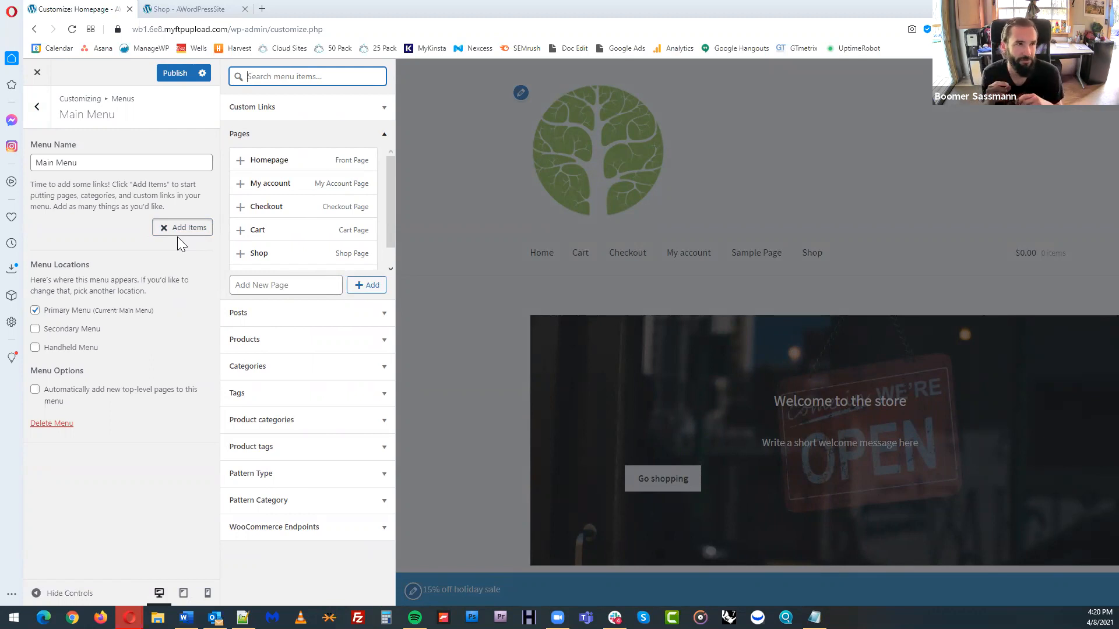
scroll(375, 221, "down", 1)
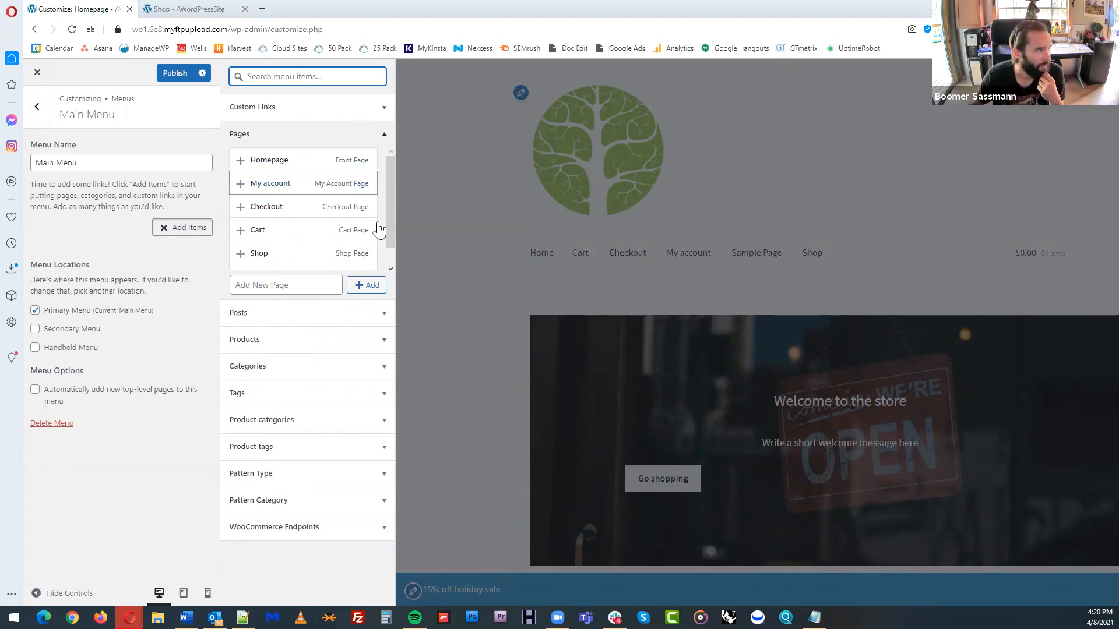
left_click(239, 161)
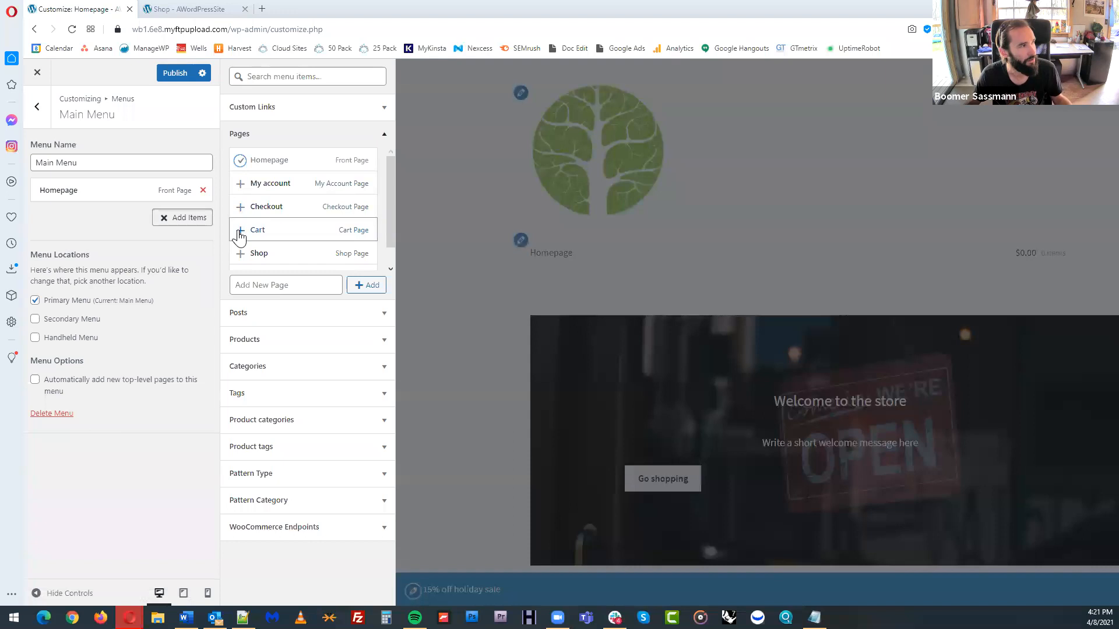
left_click(240, 252)
scroll(260, 233, "down", 1)
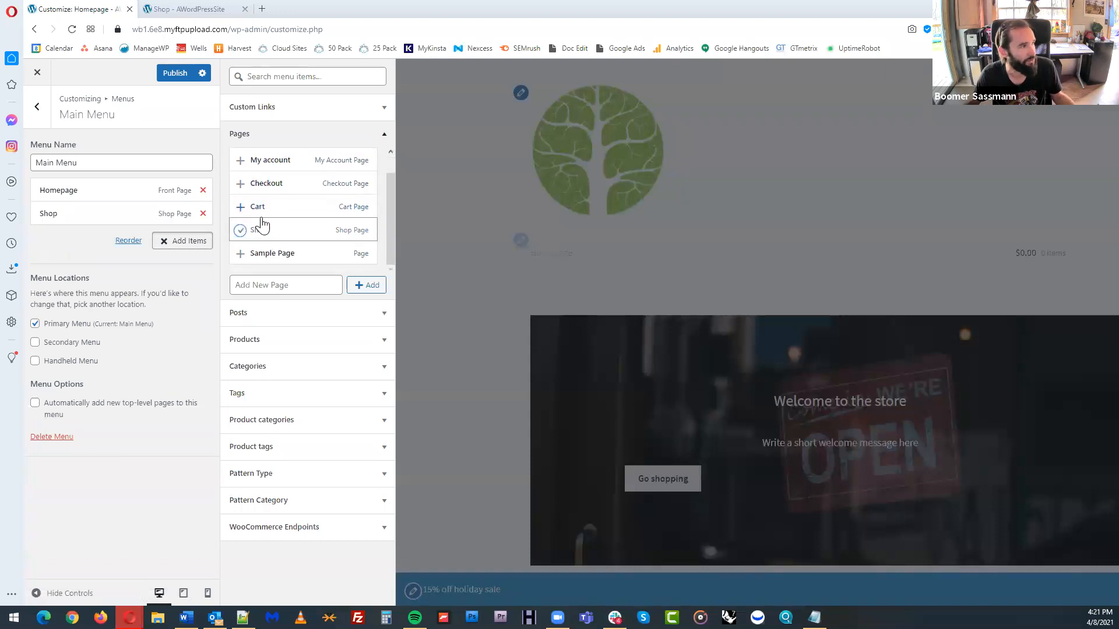
left_click(240, 254)
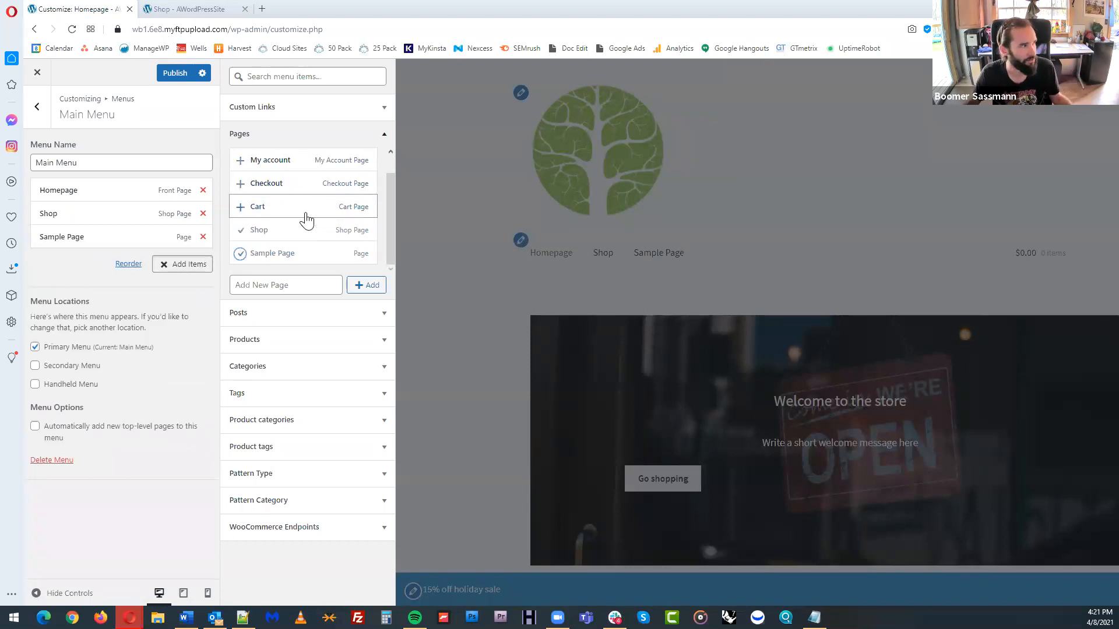
scroll(304, 215, "up", 1)
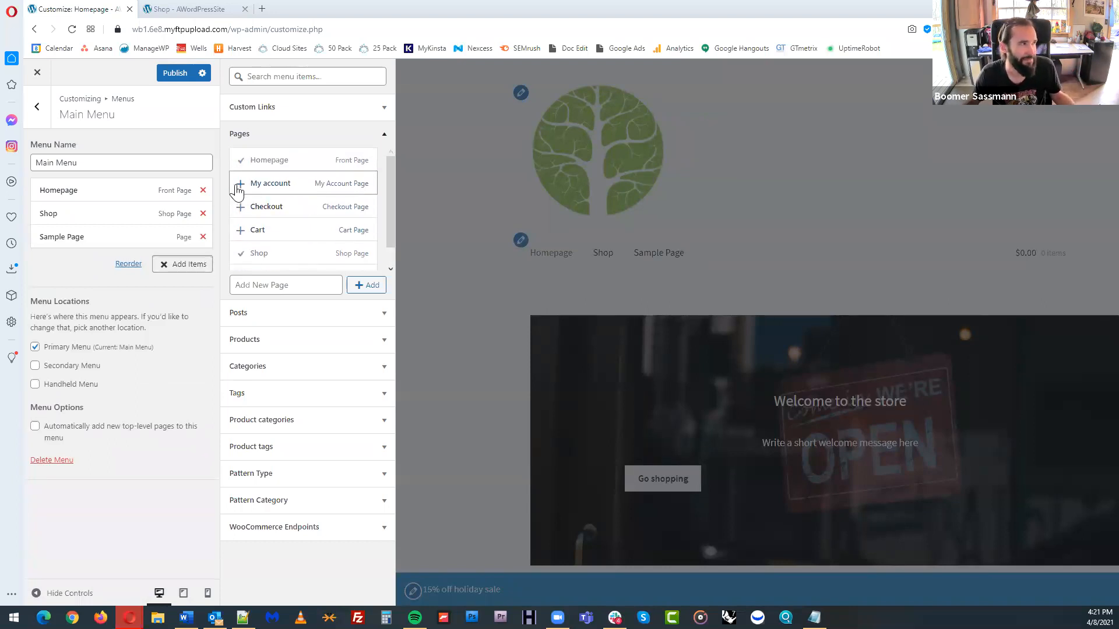
left_click(240, 185)
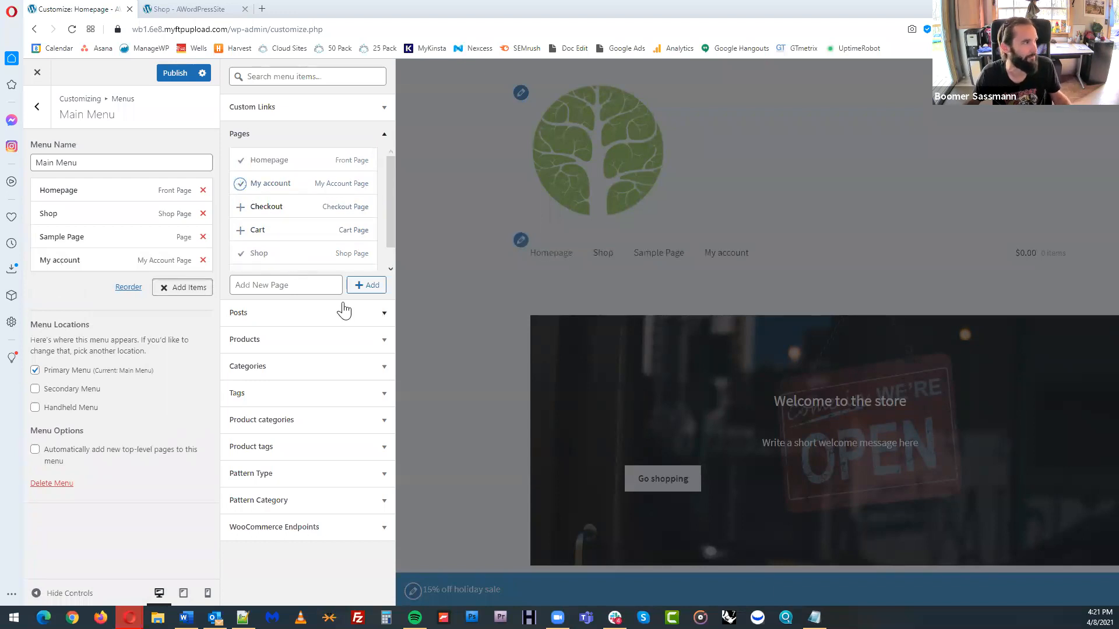
left_click(174, 73)
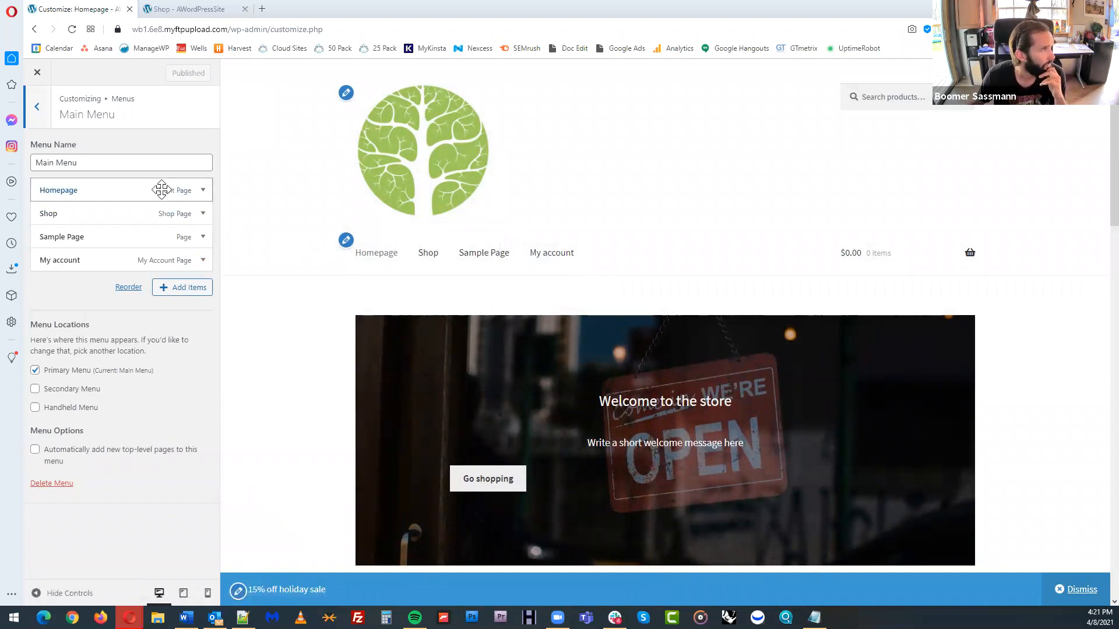
Add the Hoodies and Clothing product categories to Main Menu
left_click(194, 294)
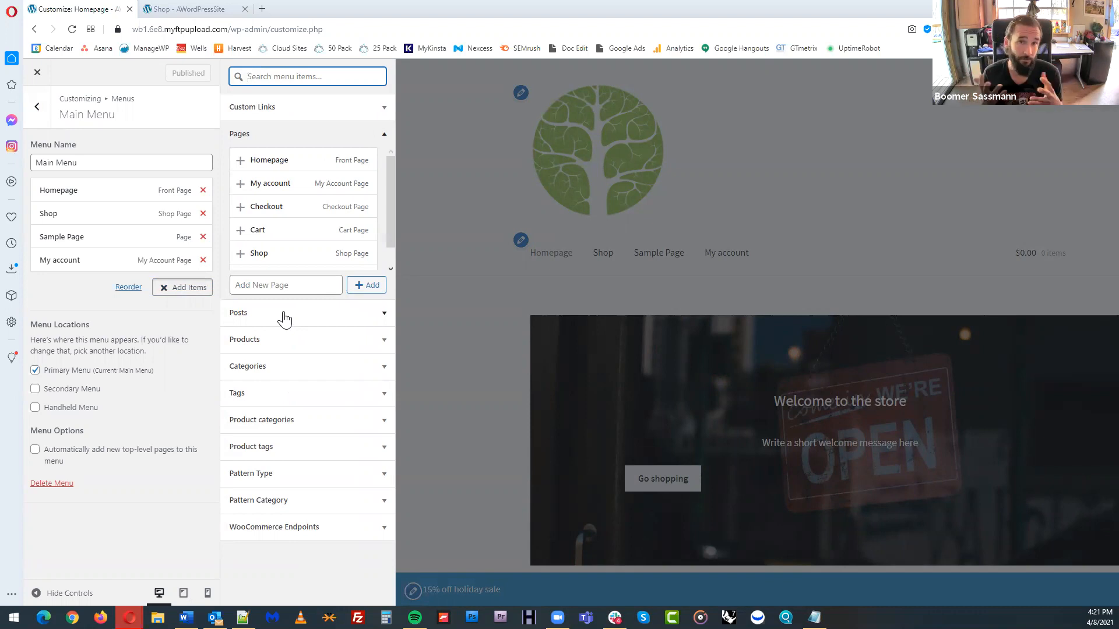
left_click(298, 428)
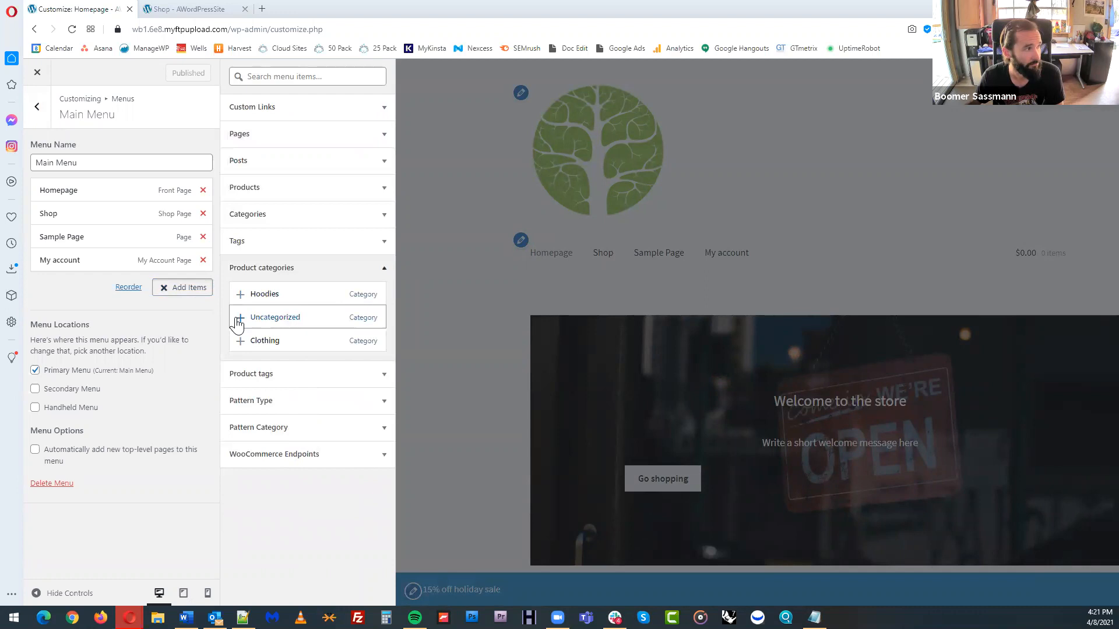
left_click(241, 296)
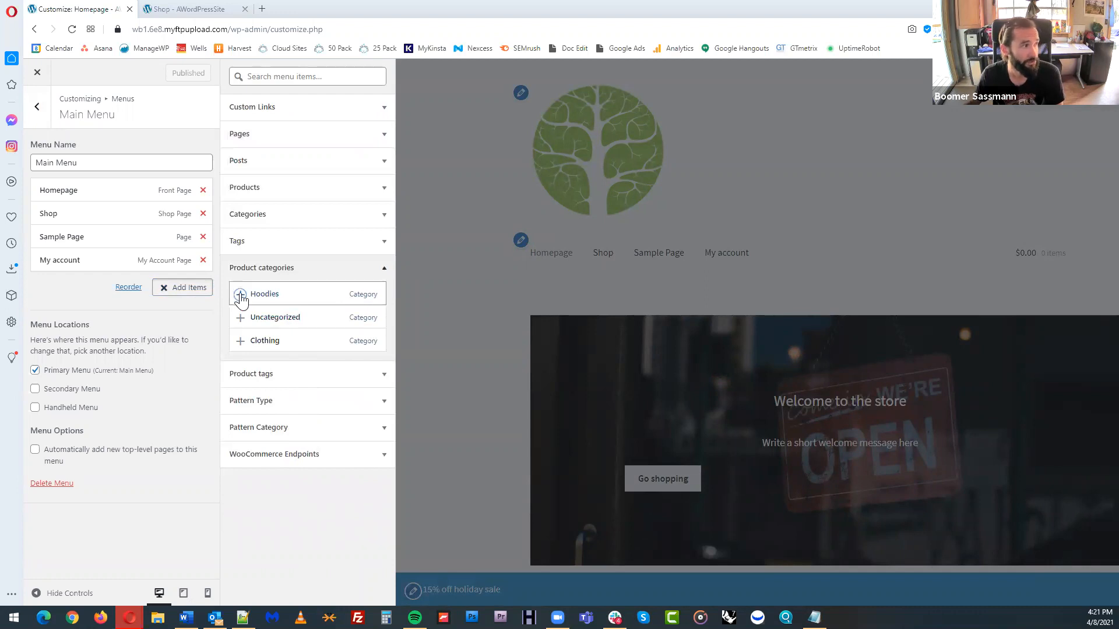
left_click(240, 340)
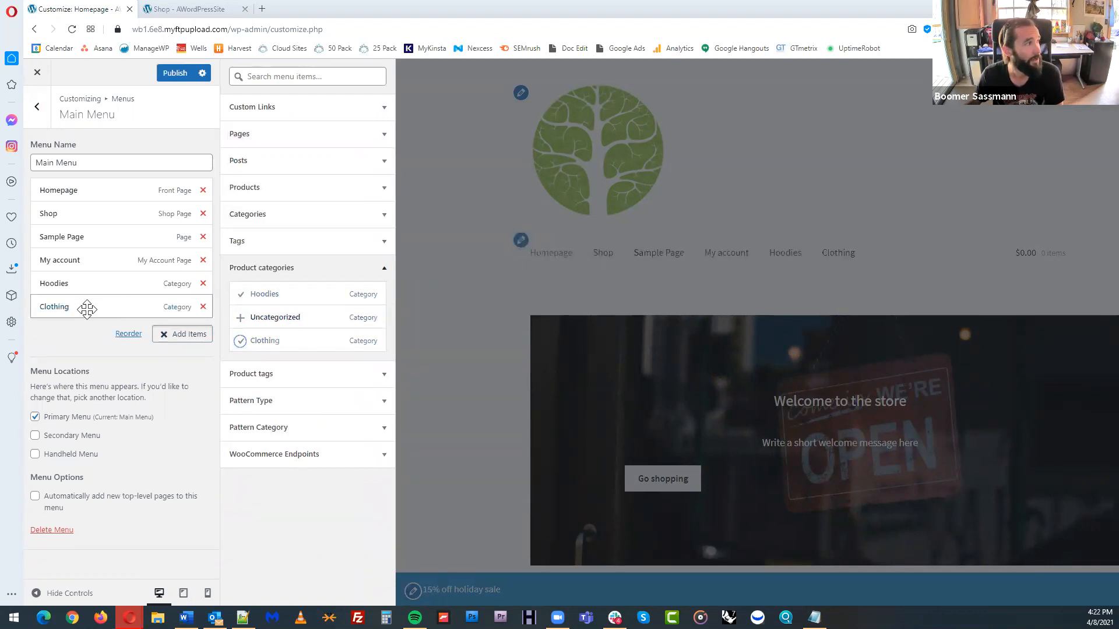
Nest Clothing and Hoodies as sub-items under Shop in Main Menu and publish the changes
left_click_drag(83, 308, 96, 257)
left_click_drag(82, 305, 97, 262)
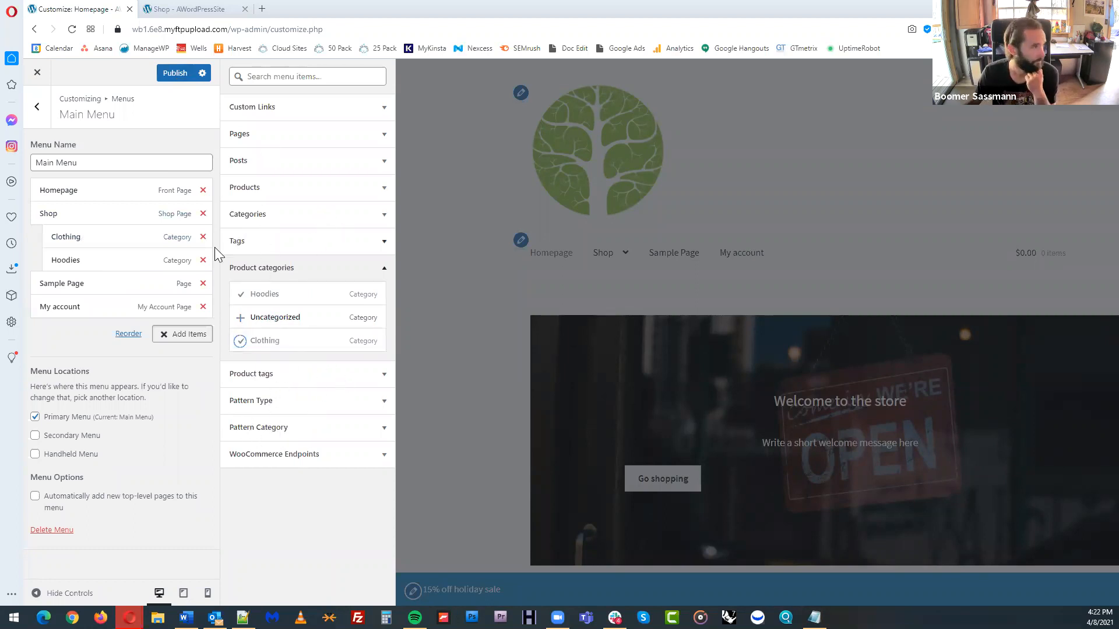
left_click(178, 73)
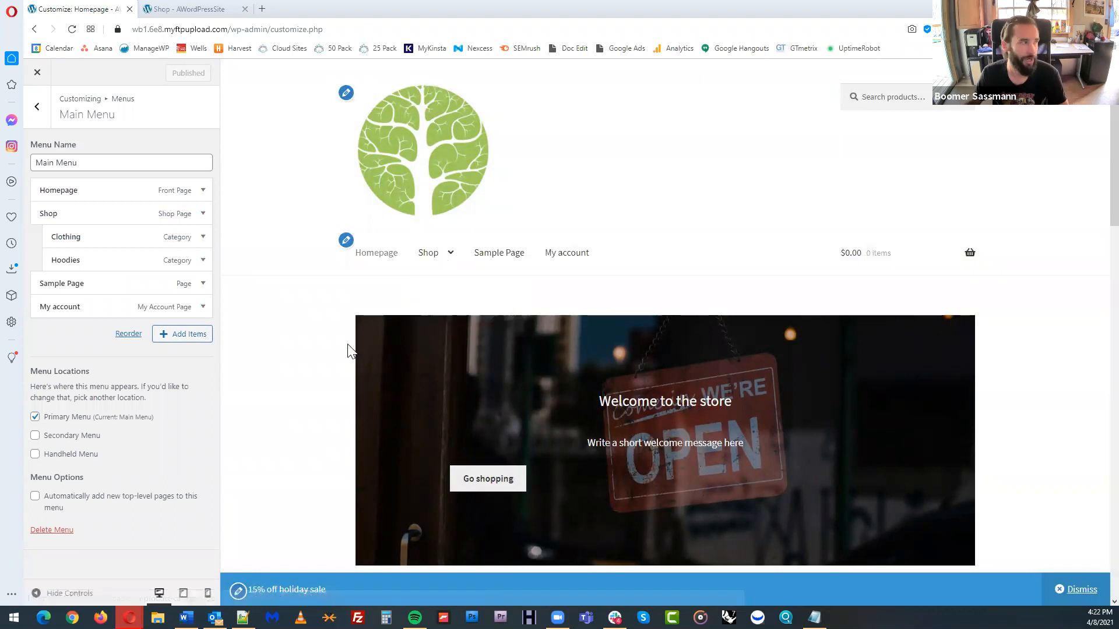
Return from the menu settings to the Customizer overview, skip the guided tour's menu step and open the Typography settings
left_click(37, 117)
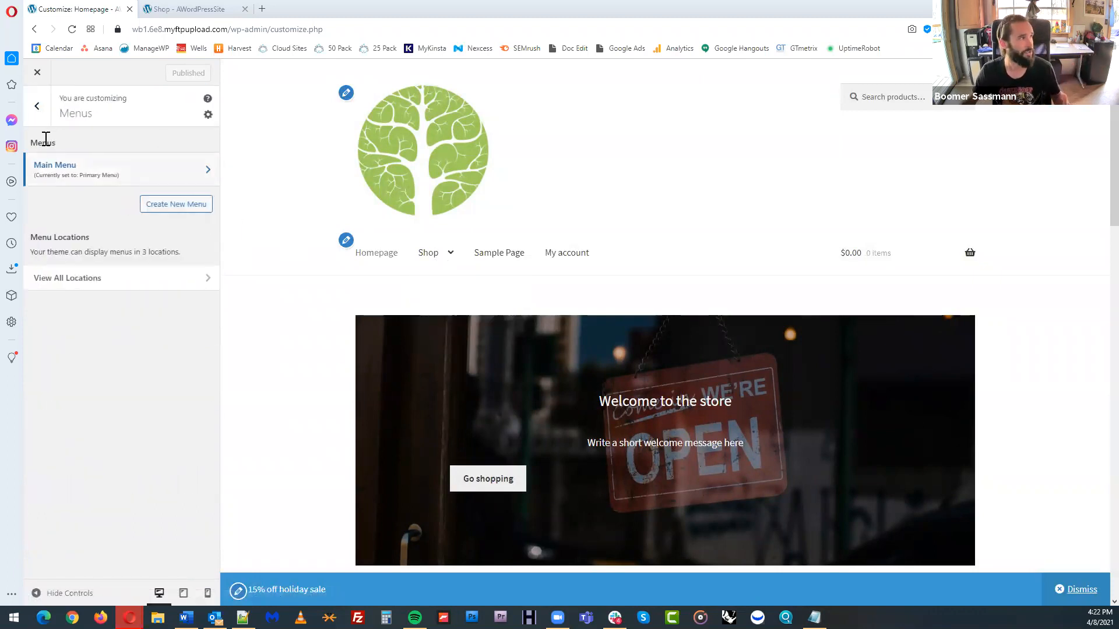
left_click(40, 116)
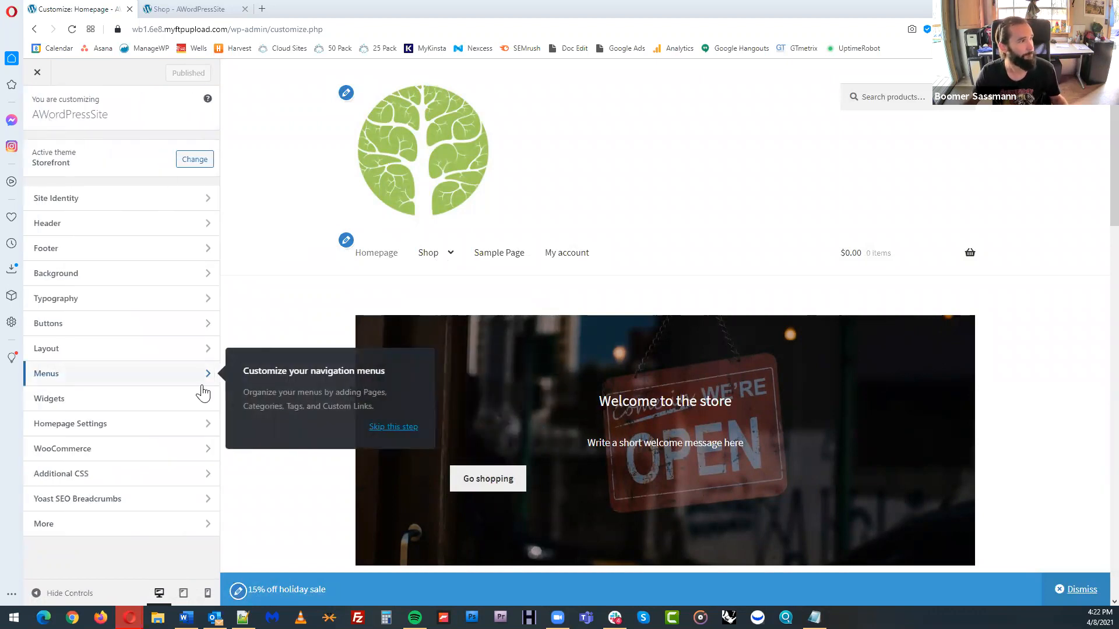
left_click(378, 430)
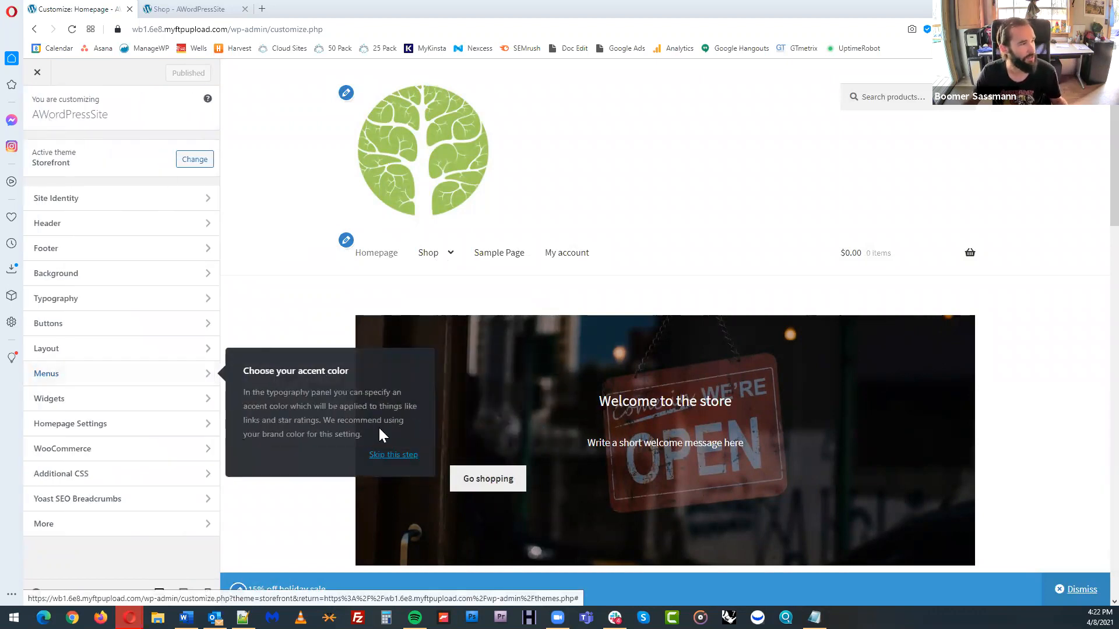
left_click(176, 307)
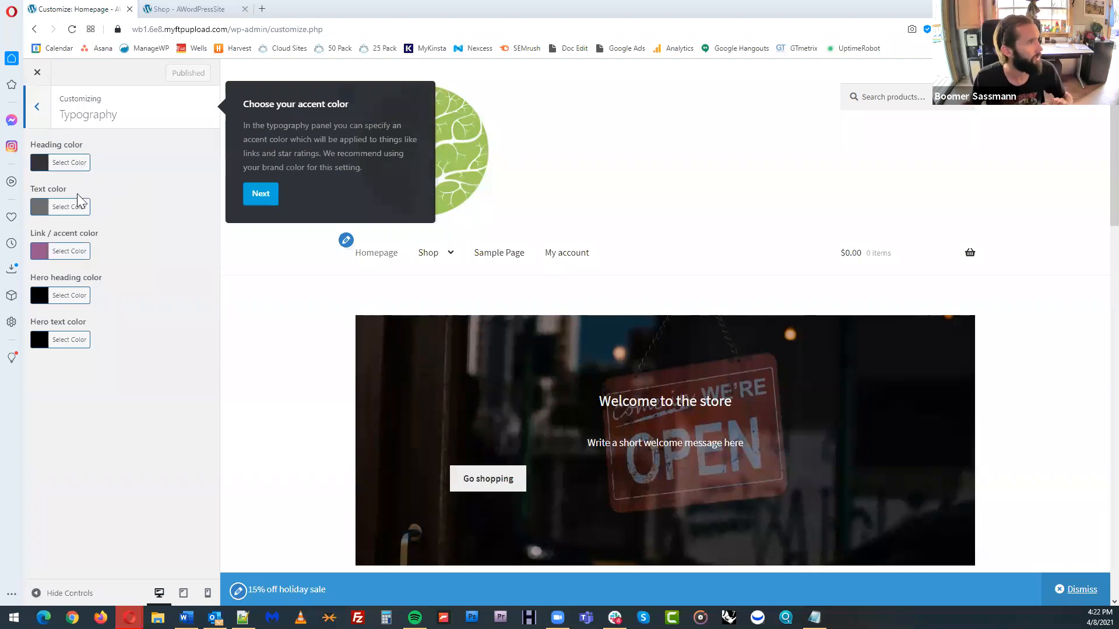
Set the heading color to green #1bb700, checking it on the New Products heading in the preview
left_click(71, 167)
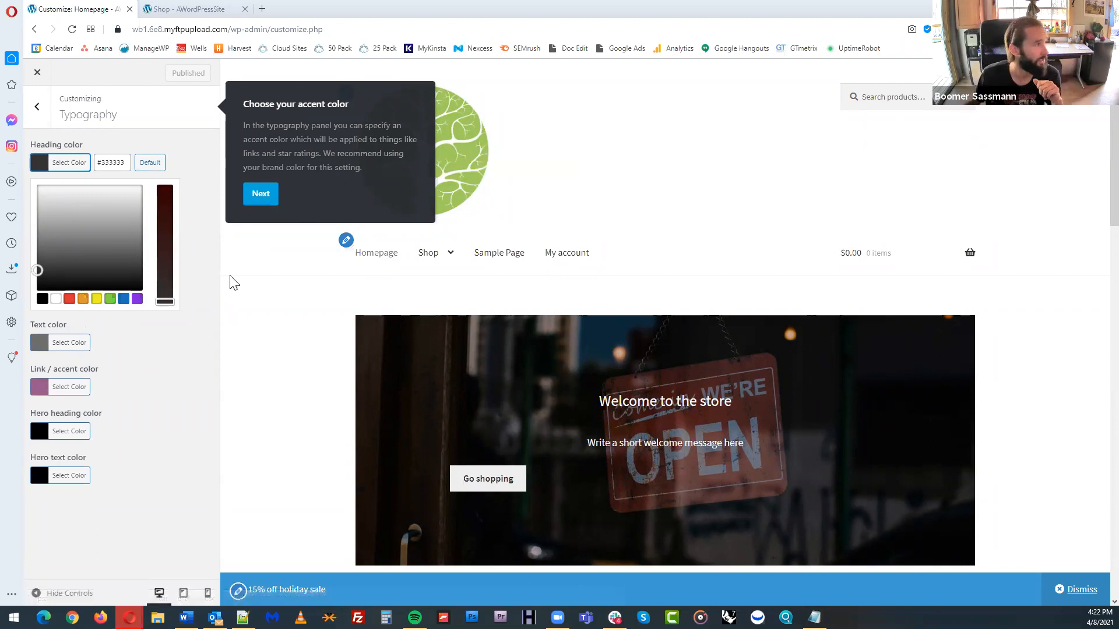
left_click(110, 300)
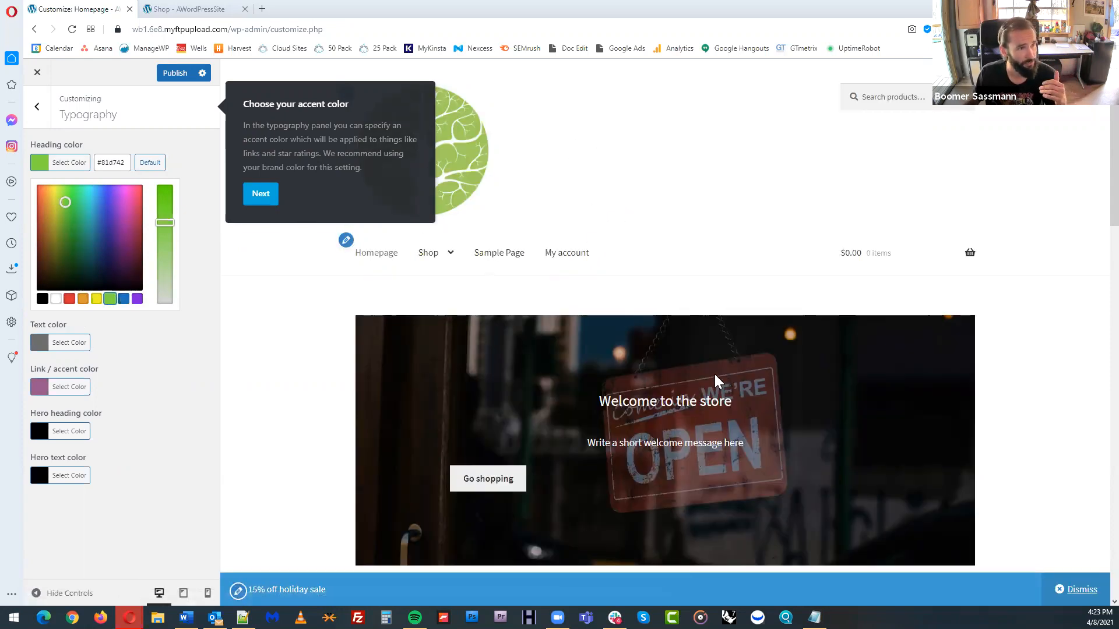
scroll(717, 376, "down", 5)
scroll(768, 349, "down", 1)
left_click_drag(615, 268, 727, 278)
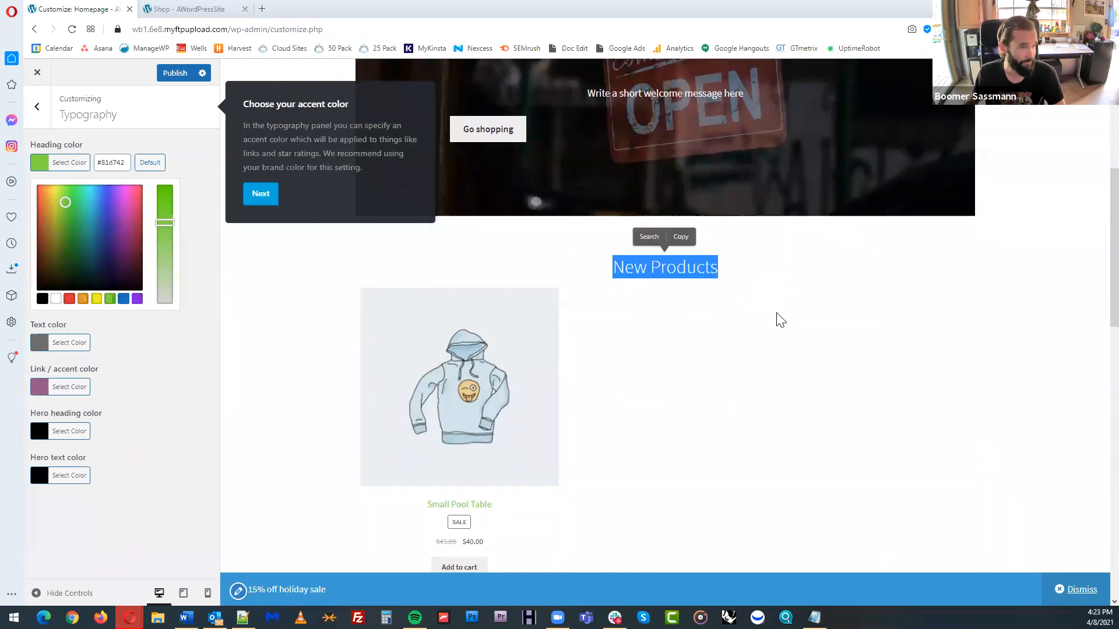
scroll(776, 317, "up", 1)
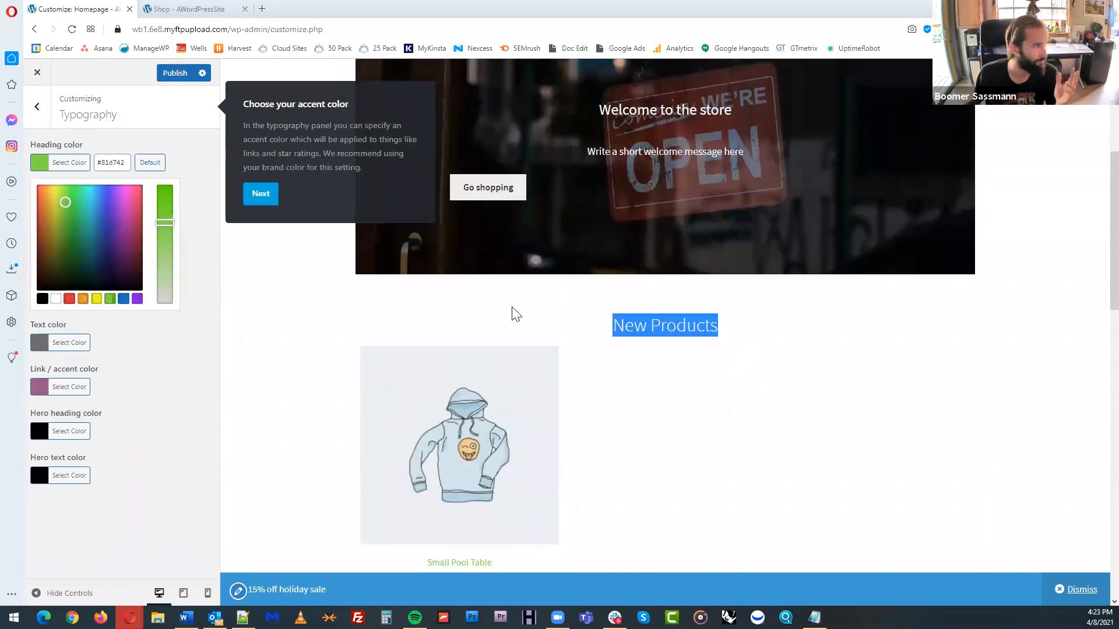
left_click_drag(161, 223, 164, 187)
left_click_drag(69, 197, 70, 215)
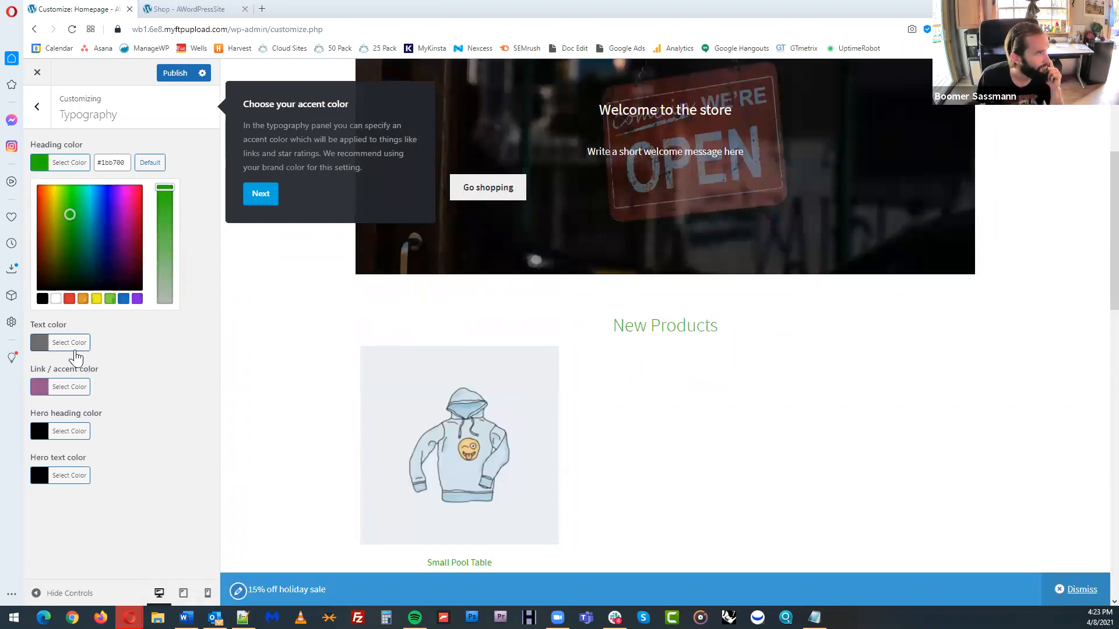
Set the typography text color to black #000000 and the link / accent color to red #dd3333
left_click(72, 350)
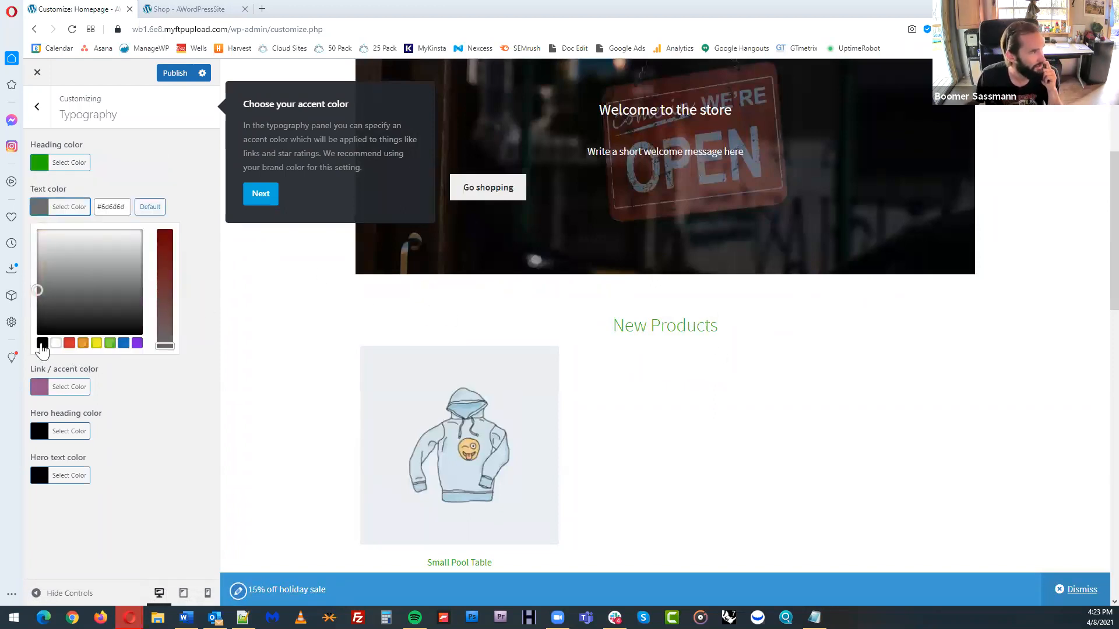
left_click(42, 342)
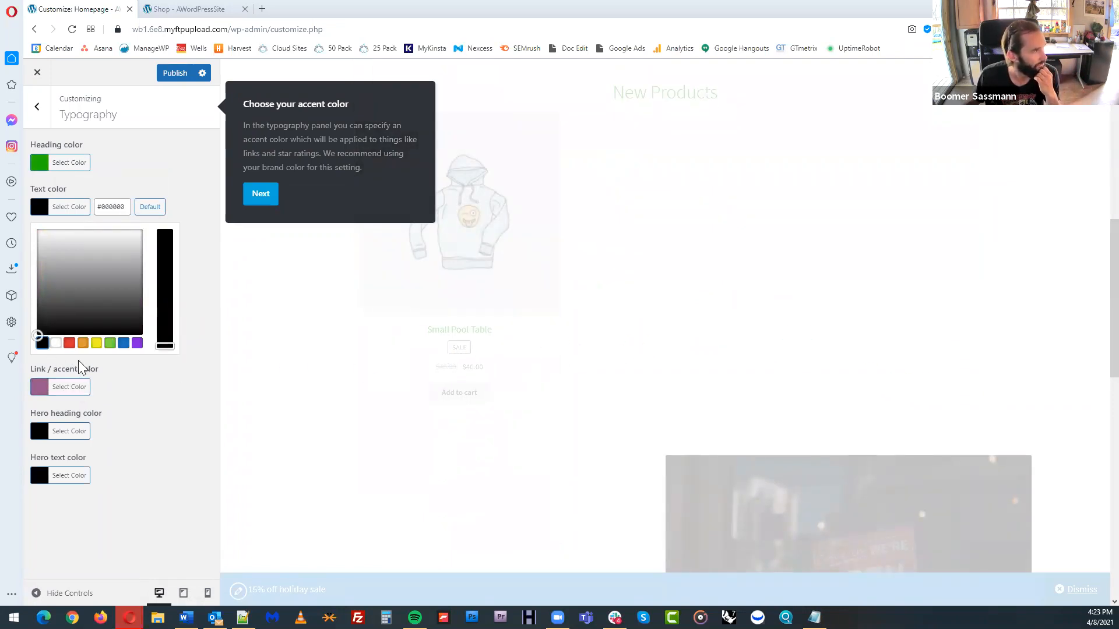
left_click(81, 392)
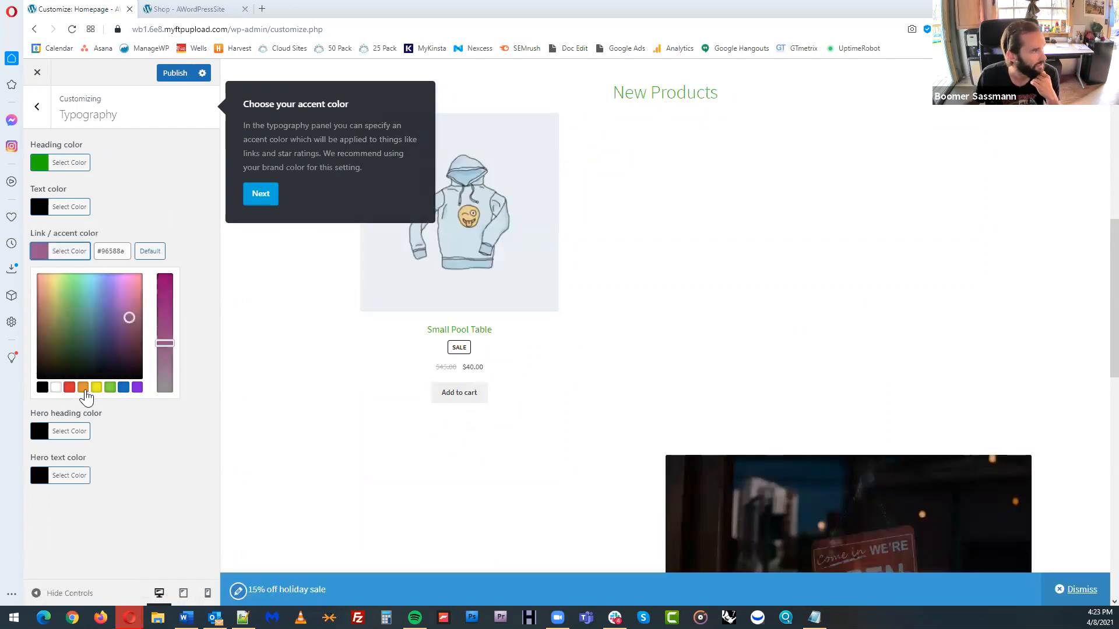
left_click(69, 388)
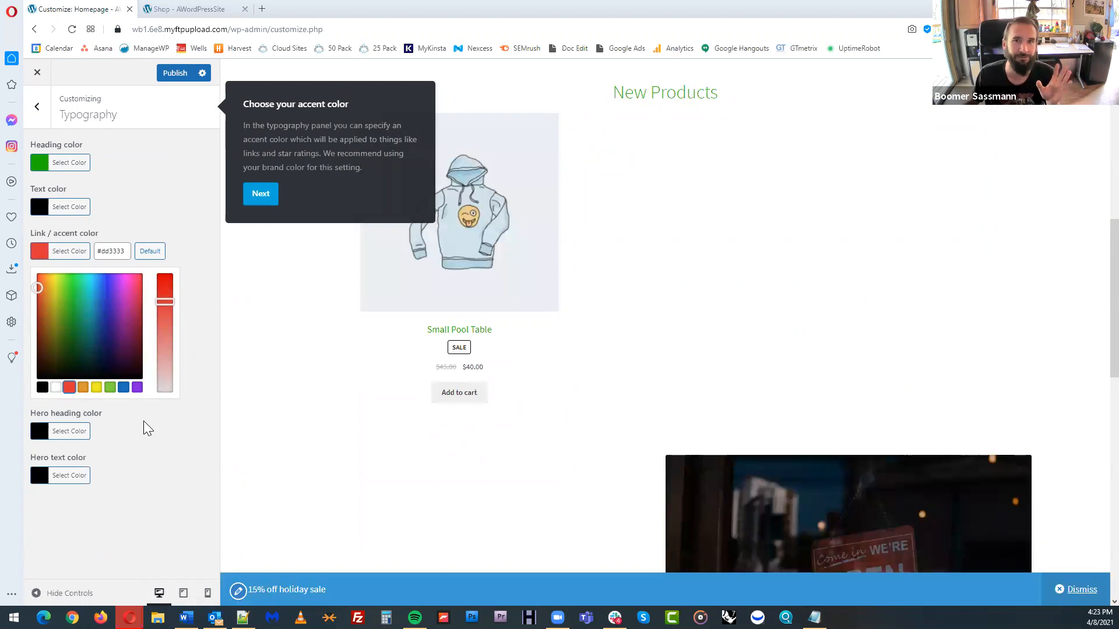
left_click(143, 421)
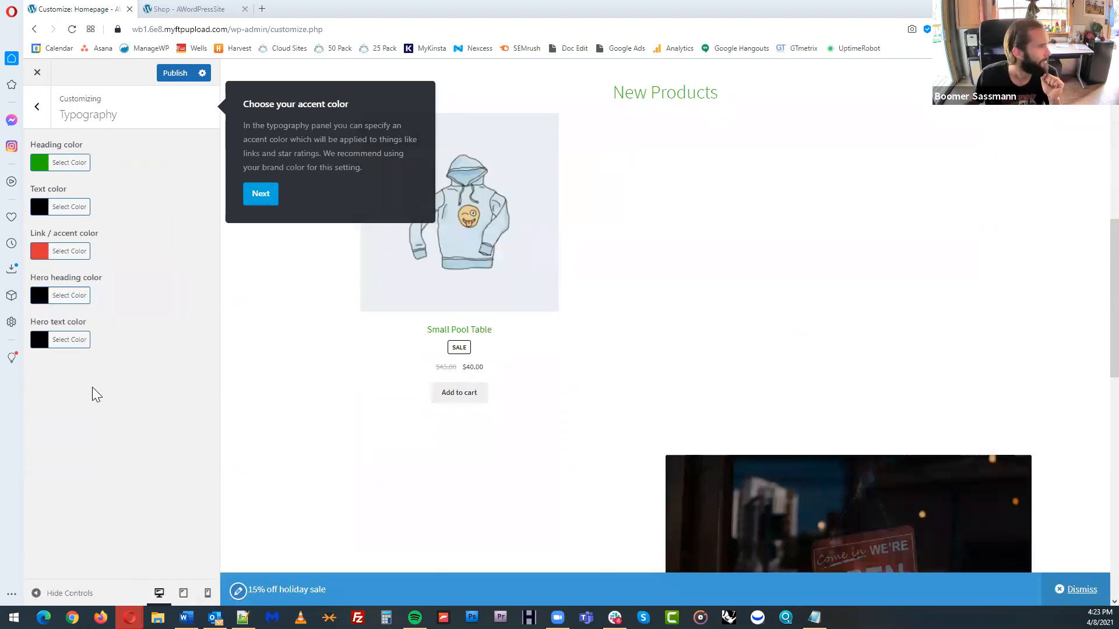
Publish the typography color changes and advance the guided tour to the button colors
scroll(617, 335, "up", 10)
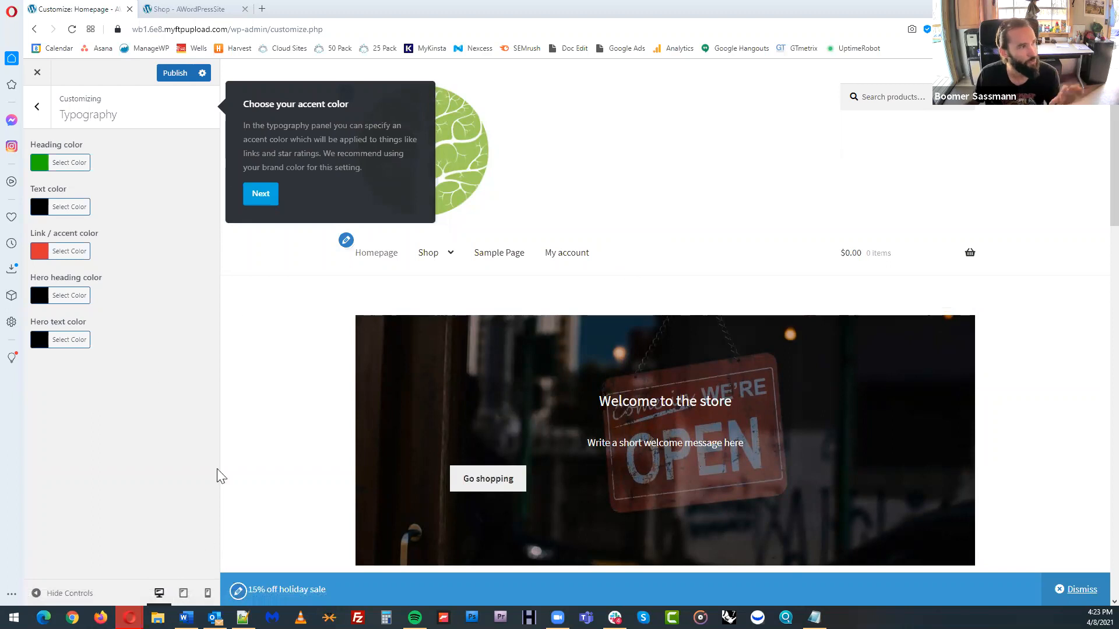
left_click(178, 74)
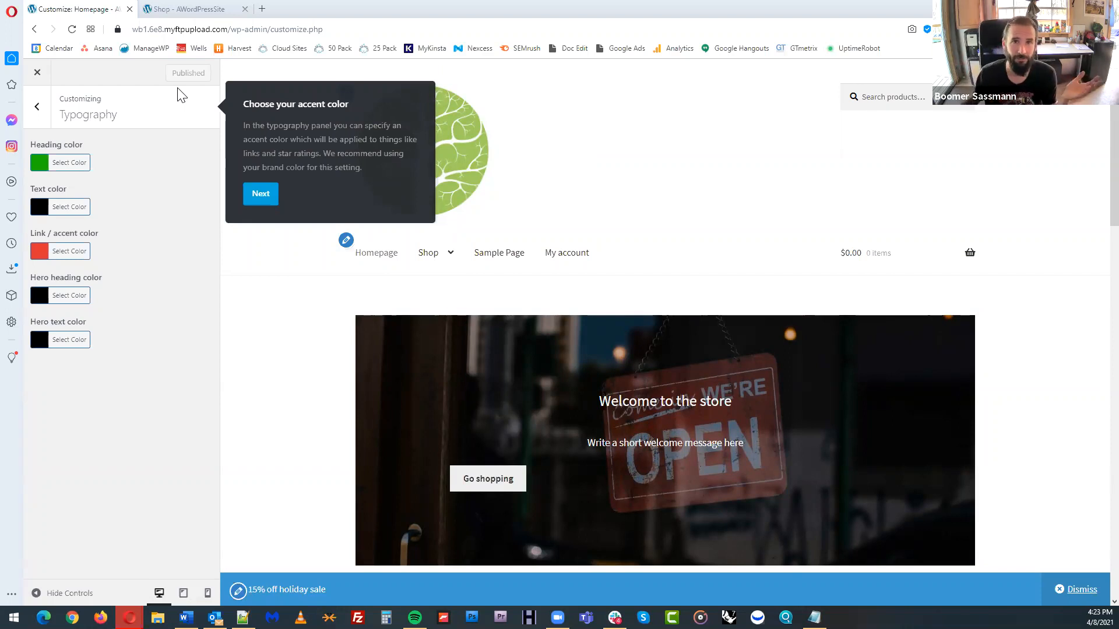
left_click(261, 193)
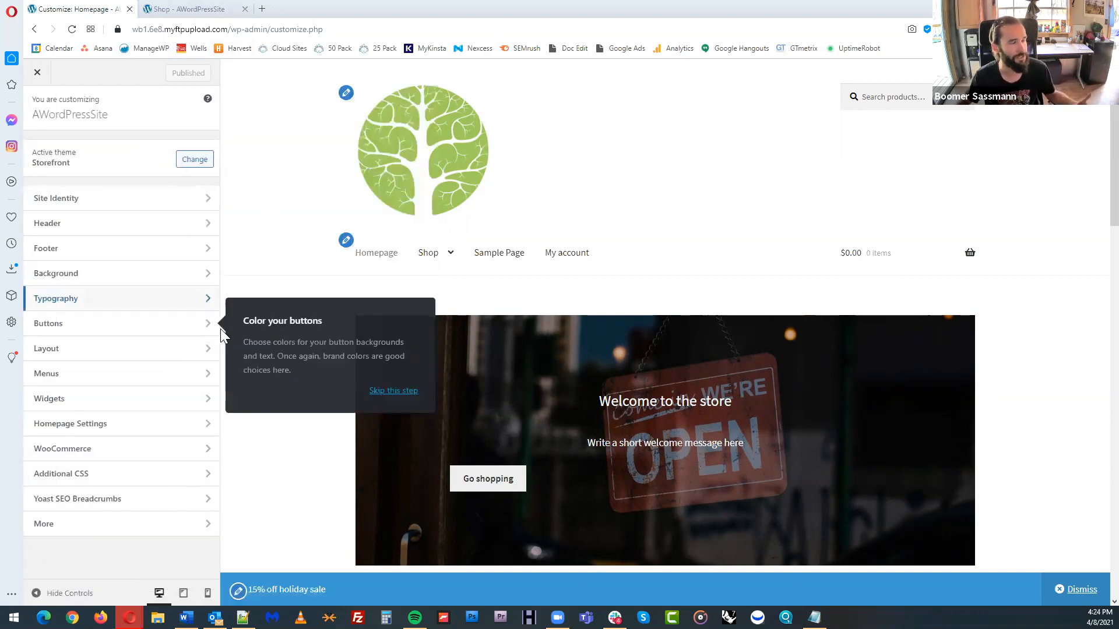
Set the button background color to gray #919191 and check it on the product's Add to cart button in the preview
left_click(187, 331)
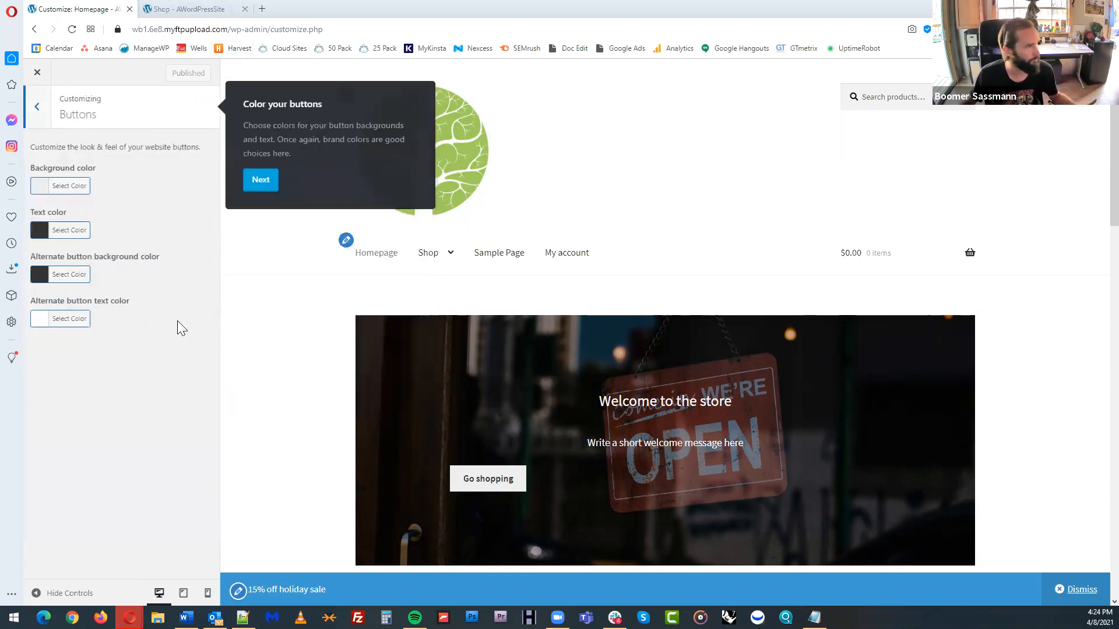
scroll(575, 349, "down", 2)
scroll(652, 296, "up", 2)
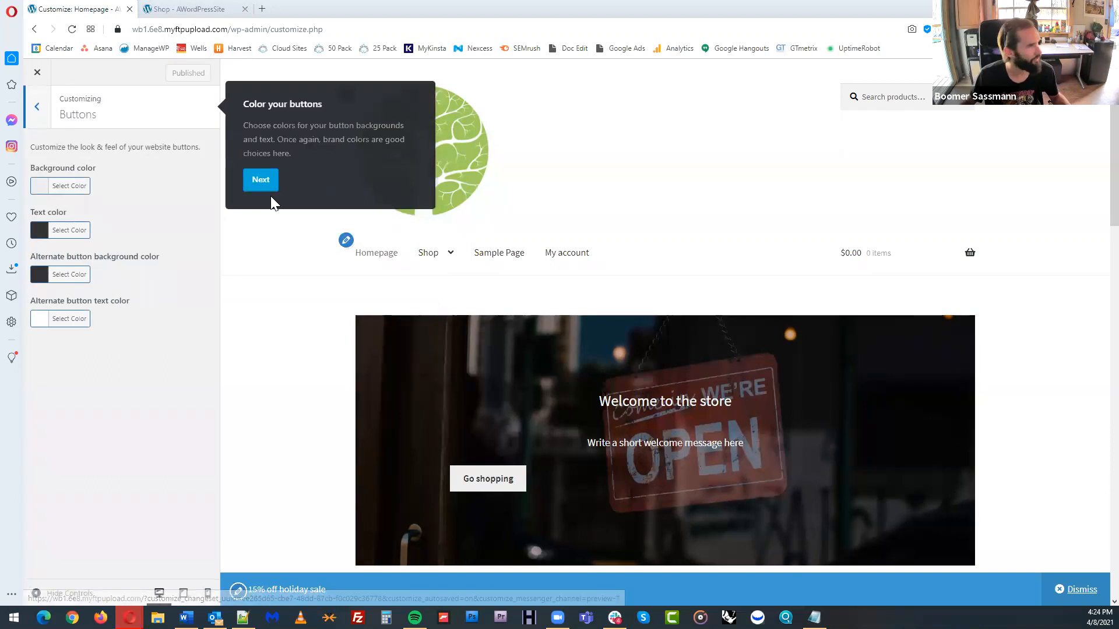
left_click(69, 185)
left_click_drag(86, 210, 38, 253)
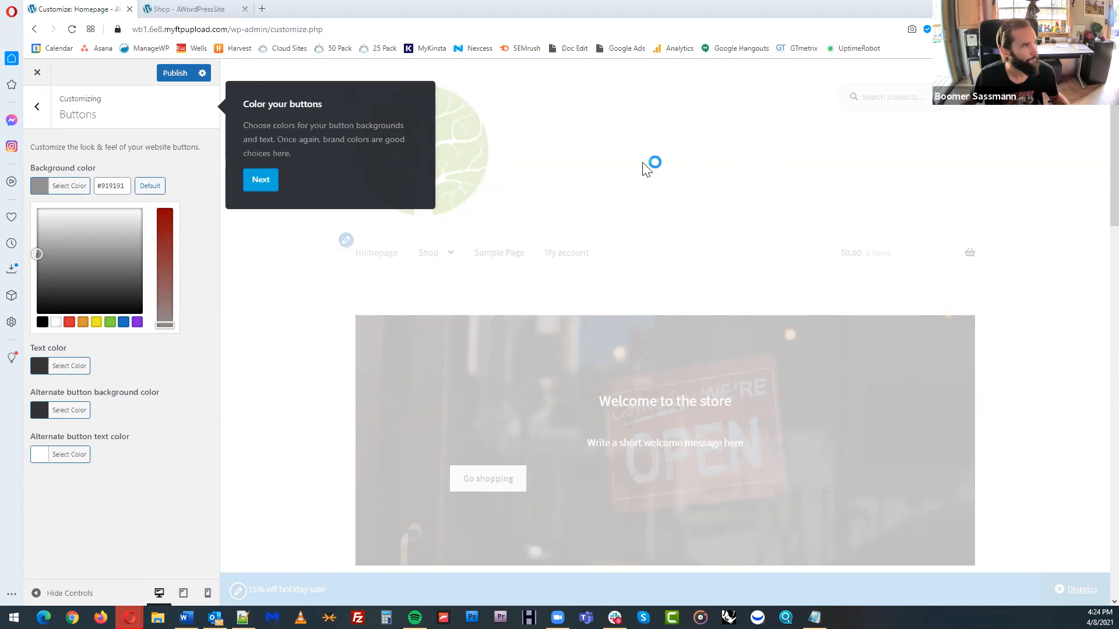
scroll(739, 247, "down", 8)
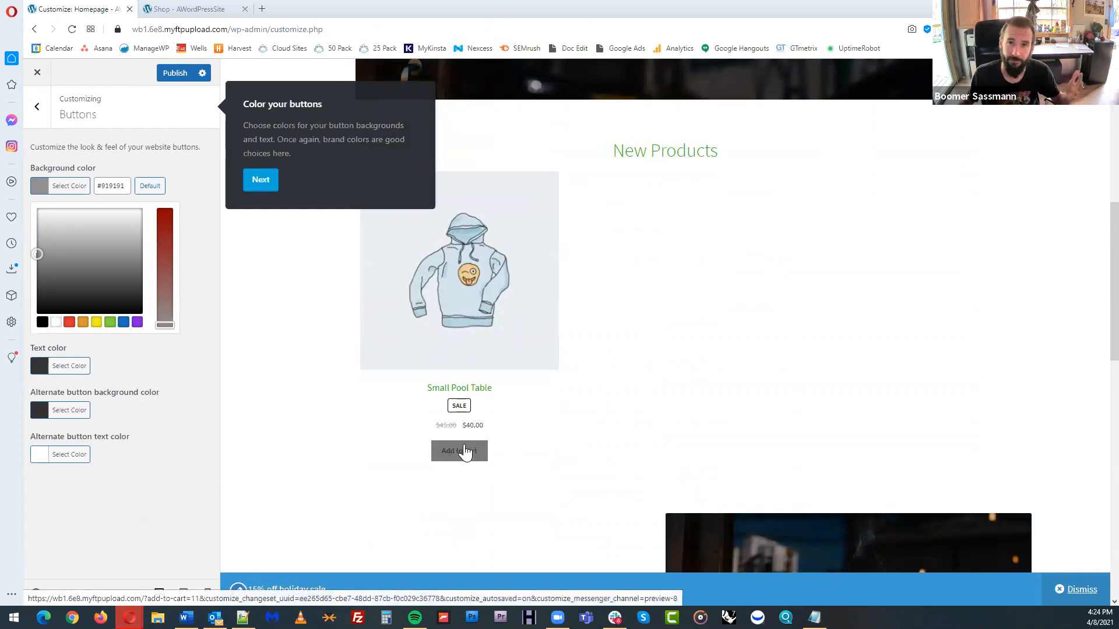
left_click(128, 388)
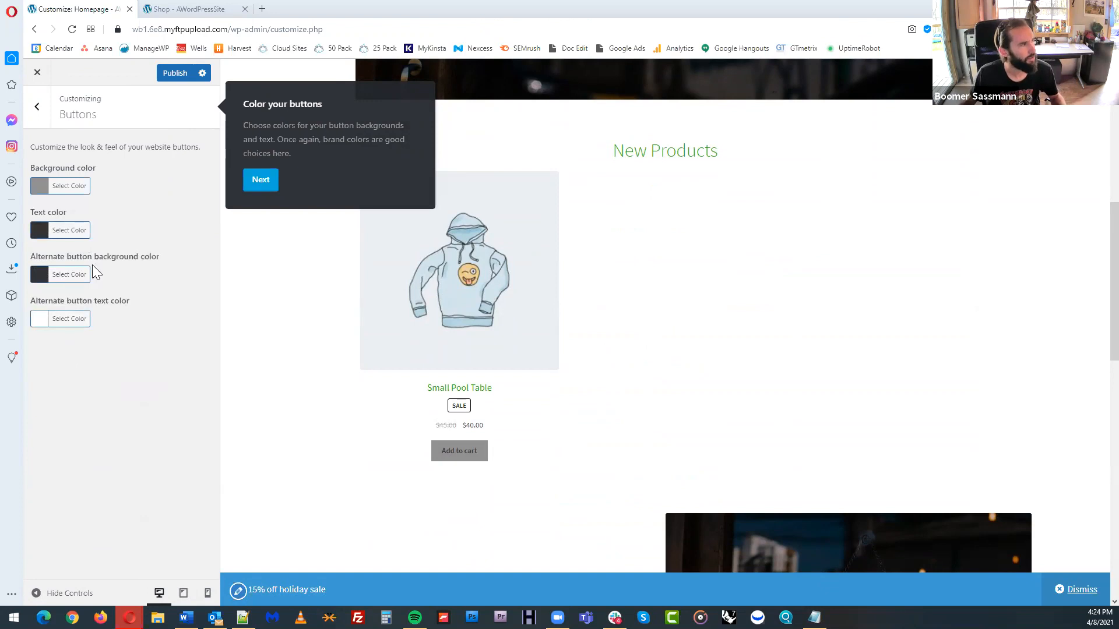
Publish the button color change and finish the guided tour
left_click(262, 180)
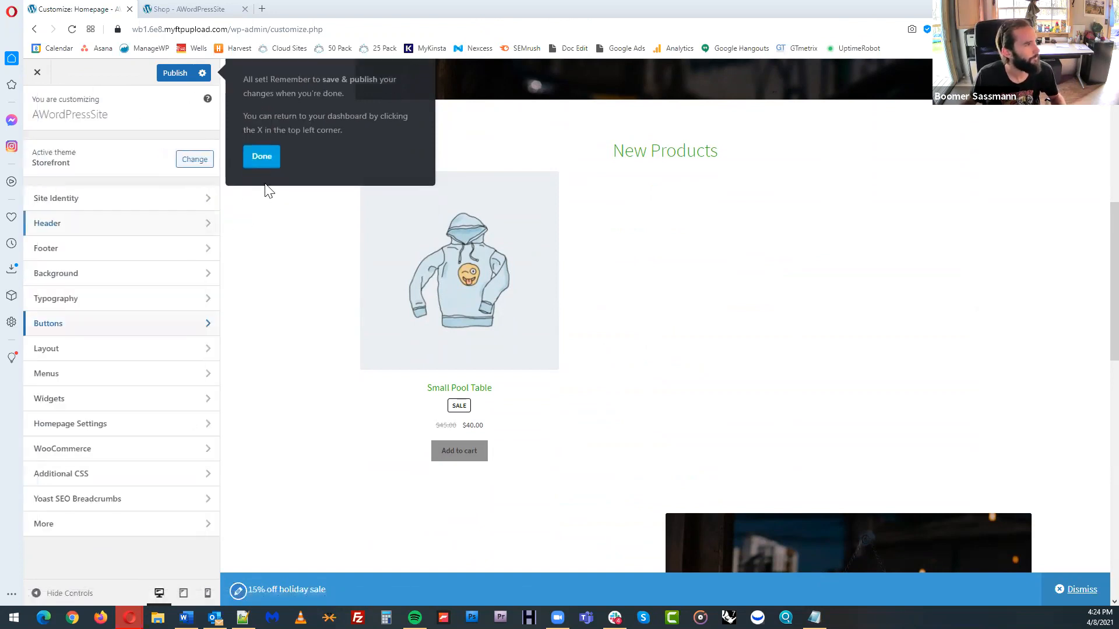
left_click(174, 74)
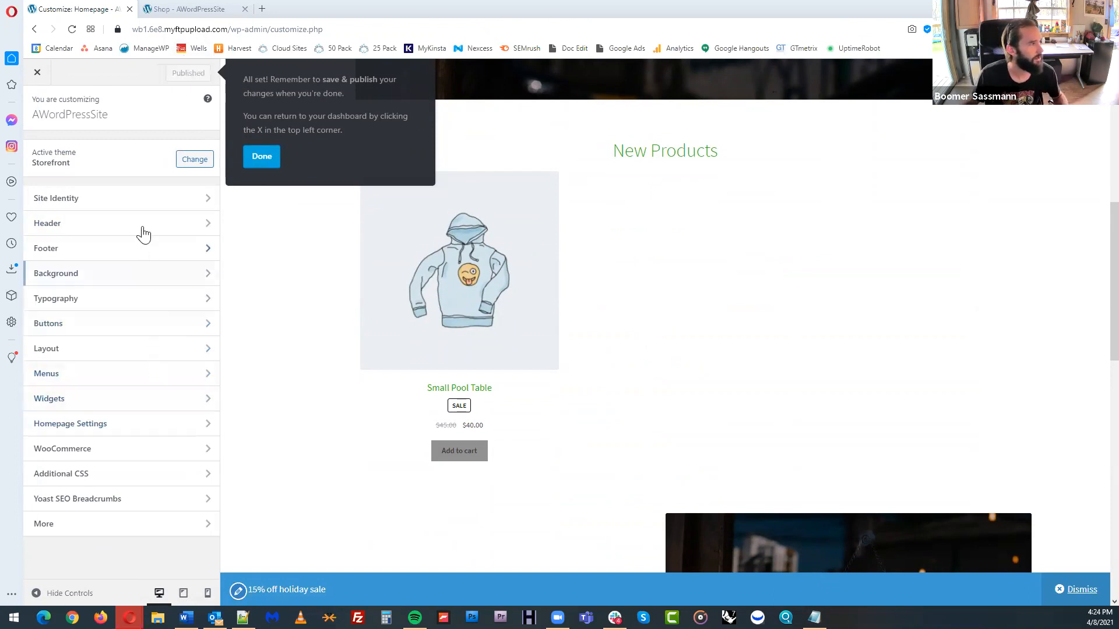
left_click(261, 155)
scroll(584, 295, "up", 8)
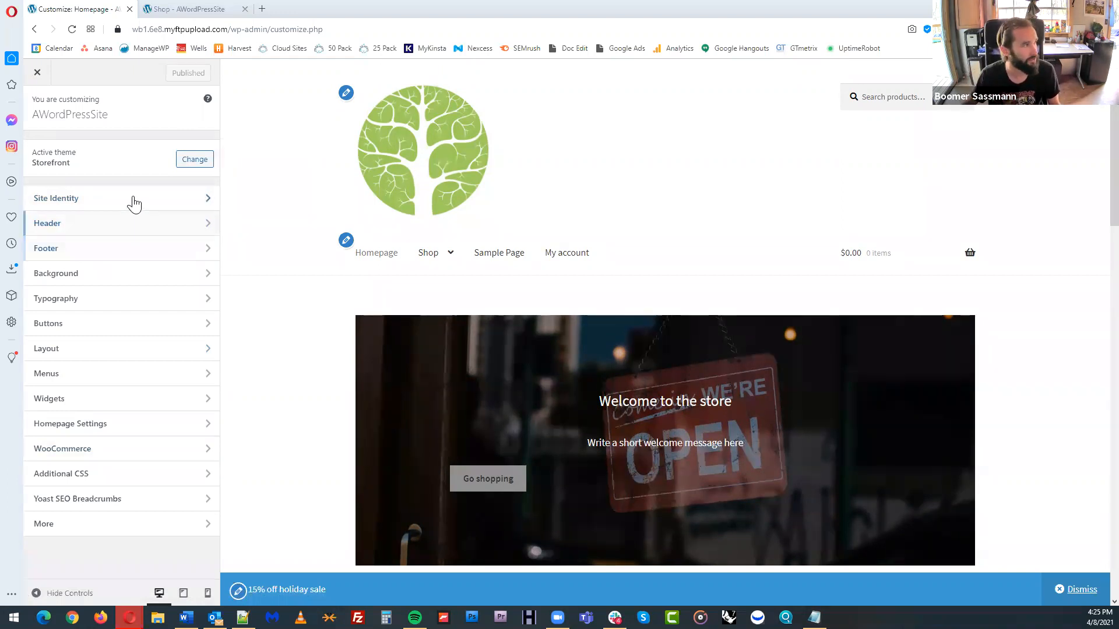
Change the site title to "Boomer's Pool Shop" in Site Identity and open the tagline for editing
left_click(129, 199)
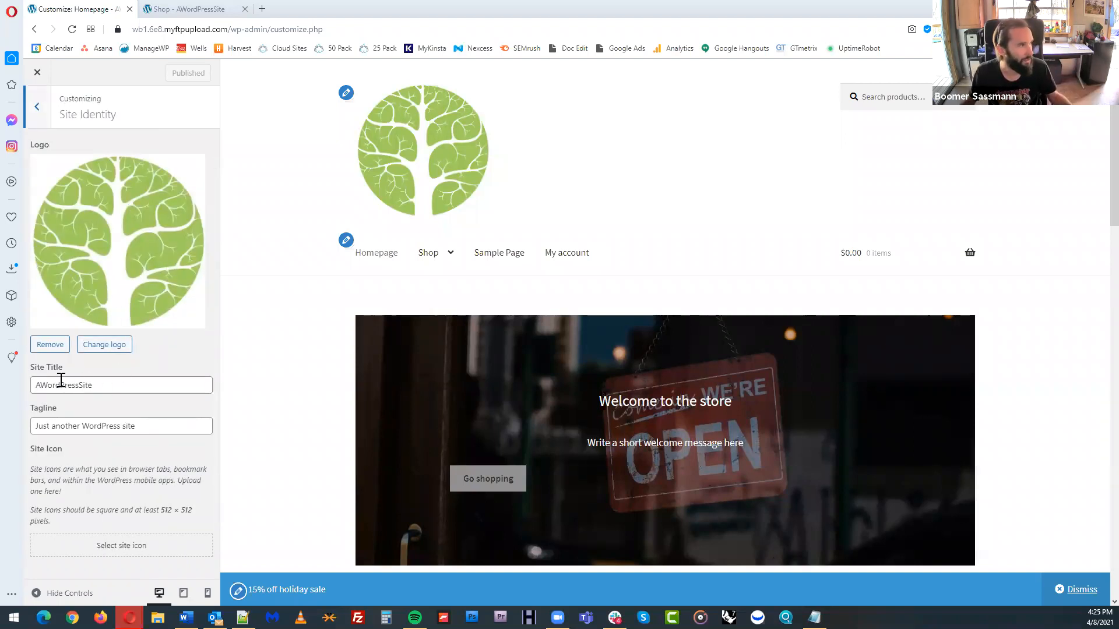
left_click_drag(121, 390, 32, 383)
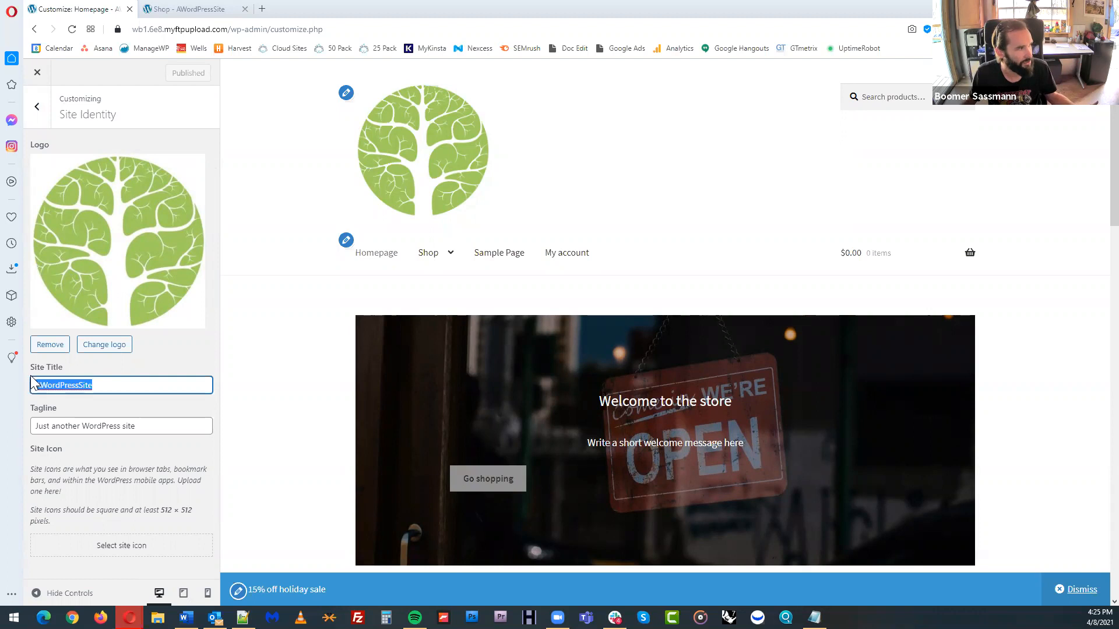
type("Boomer's Pool Shop")
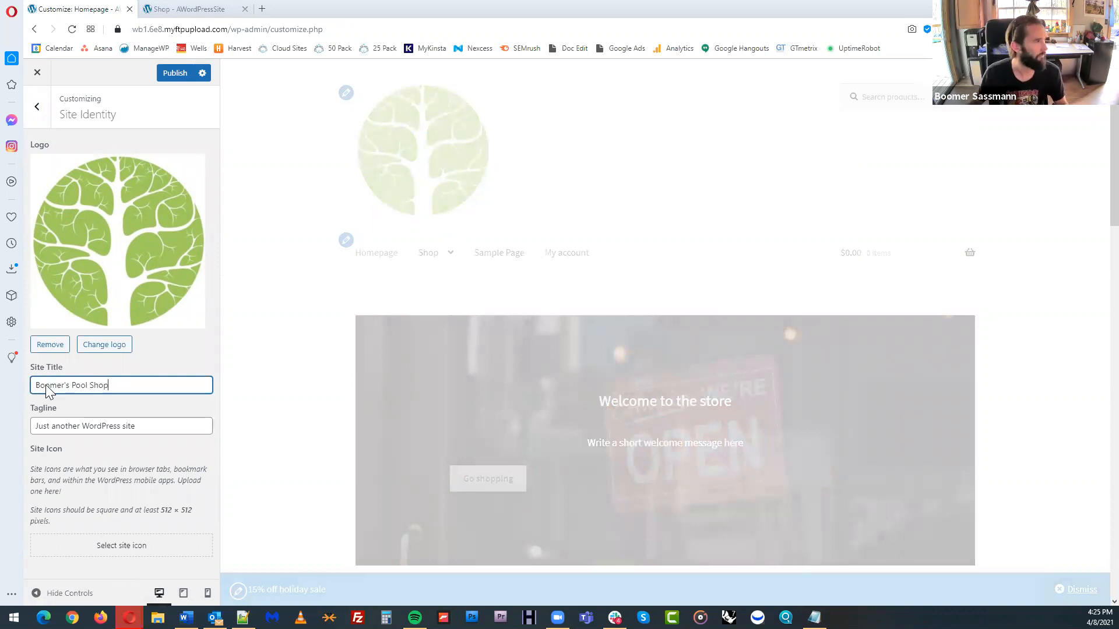
left_click(167, 428)
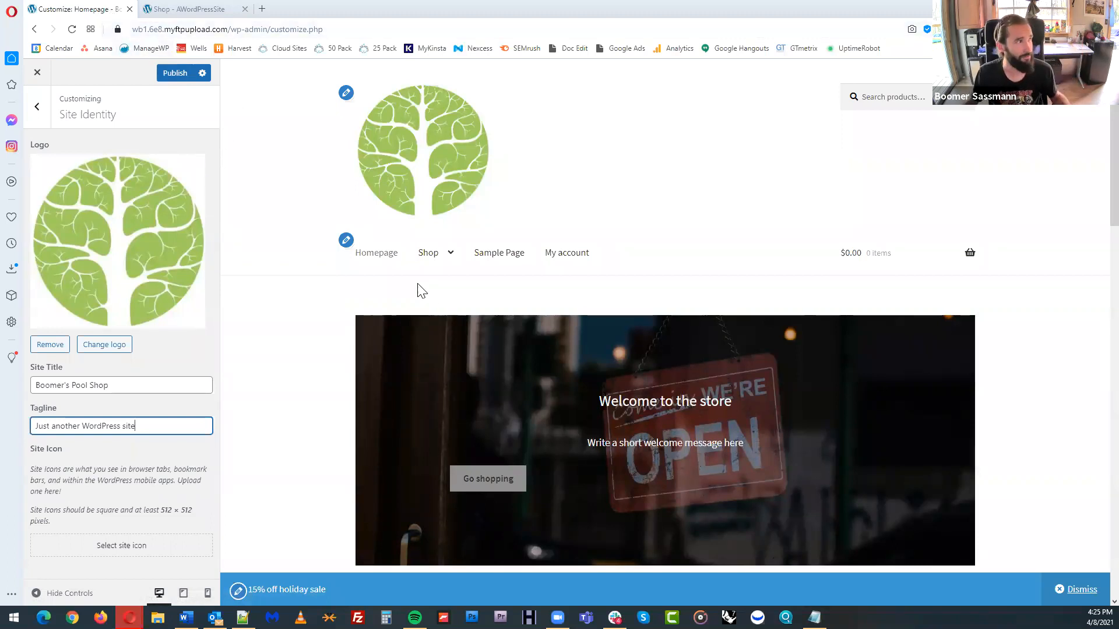
Set the SquareTreeLogo512.jpg image from the media library as the site icon and publish the site identity changes
scroll(583, 355, "down", 3)
scroll(573, 324, "up", 3)
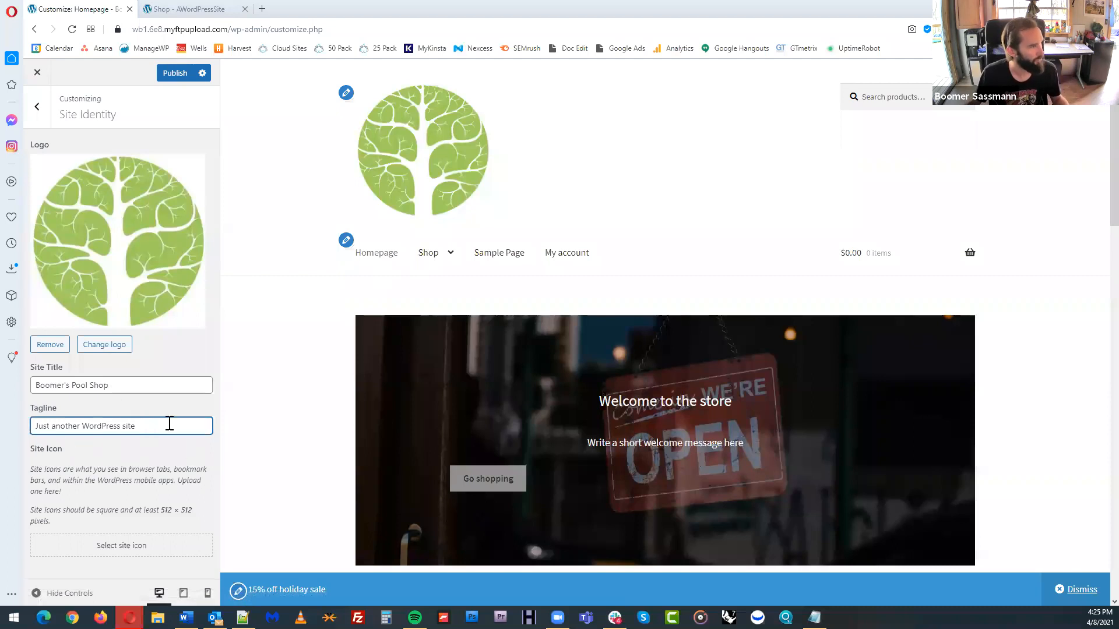
left_click(115, 548)
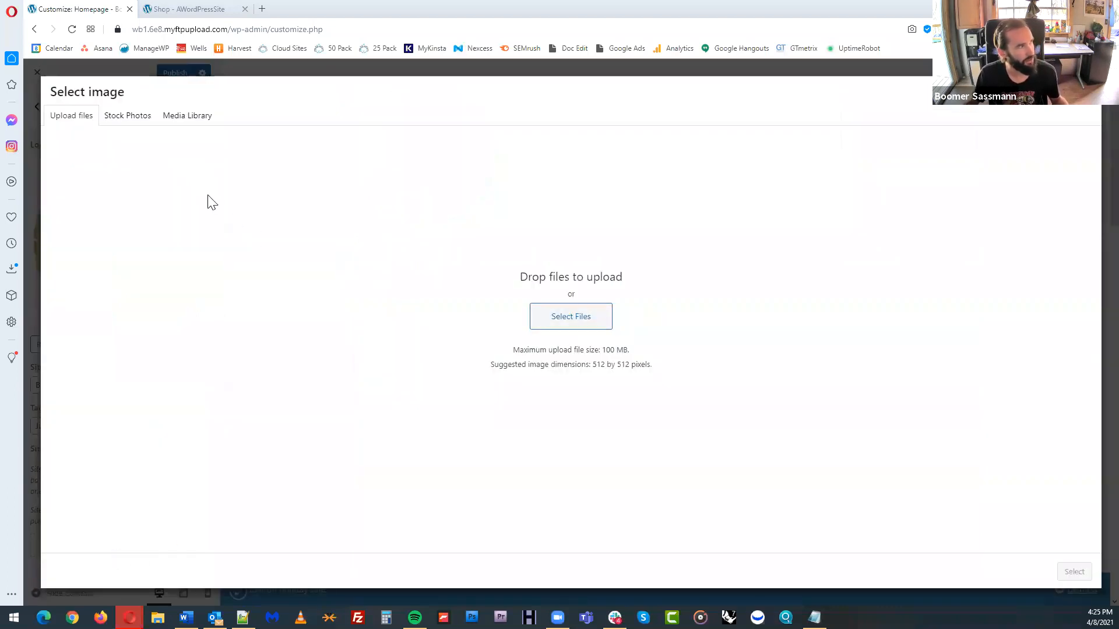
left_click(188, 115)
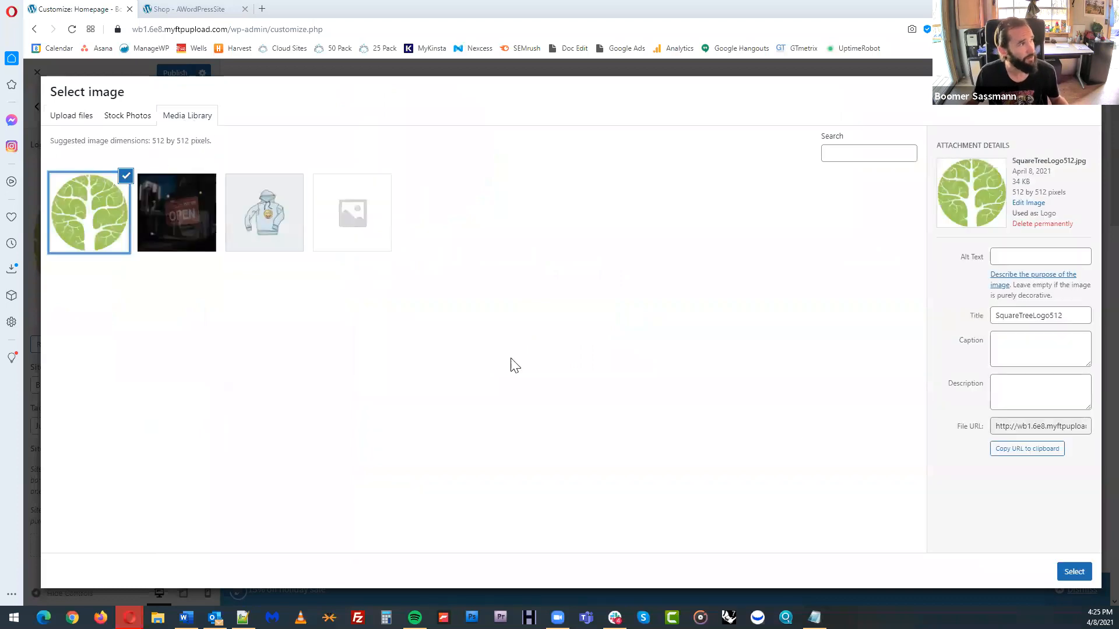
left_click(1066, 568)
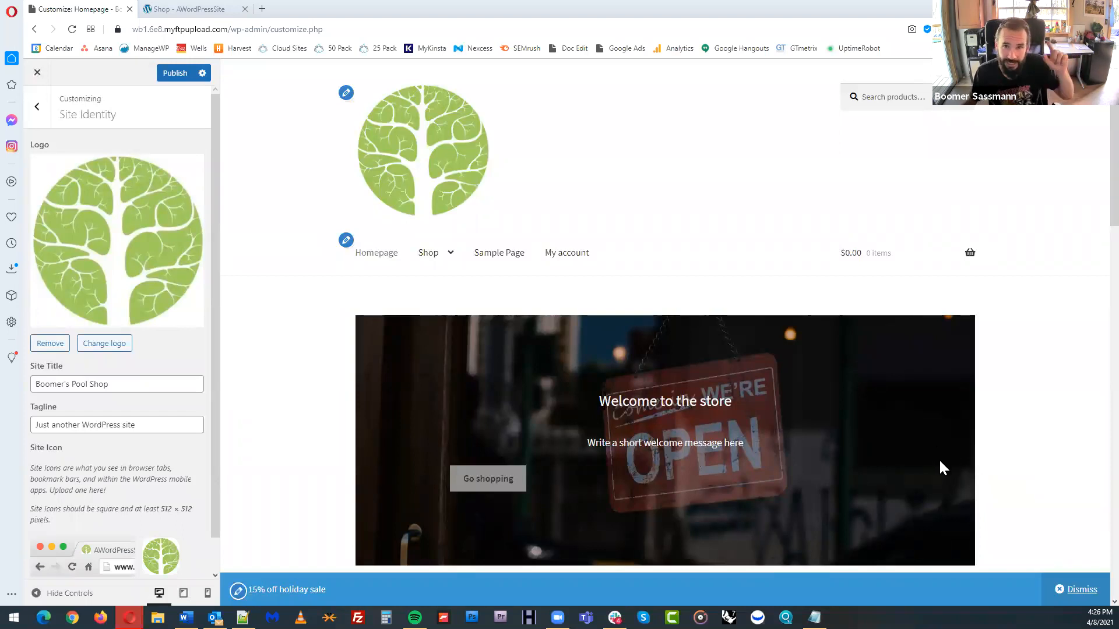
left_click(175, 74)
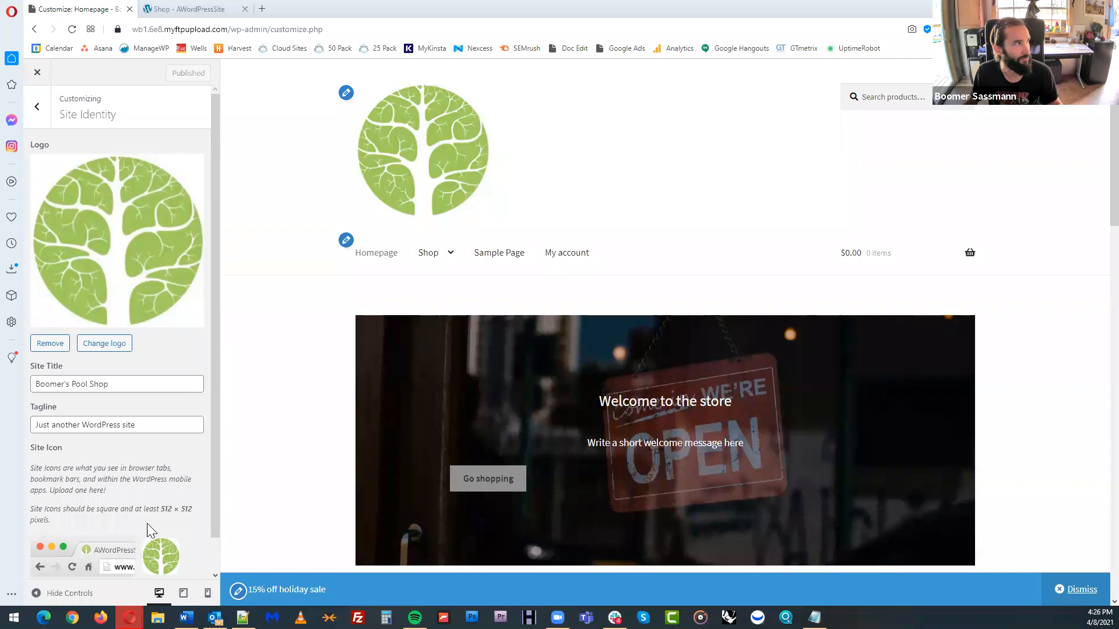
Upload MountainScene.jpg as the header background image and crop it to the wide header format
left_click(36, 107)
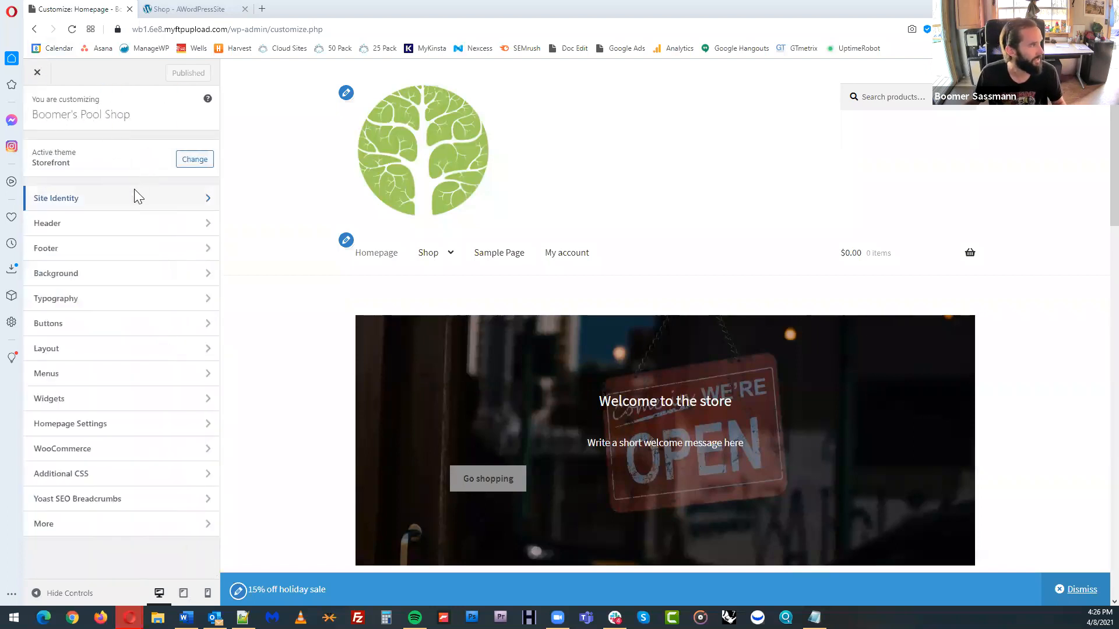
left_click(120, 224)
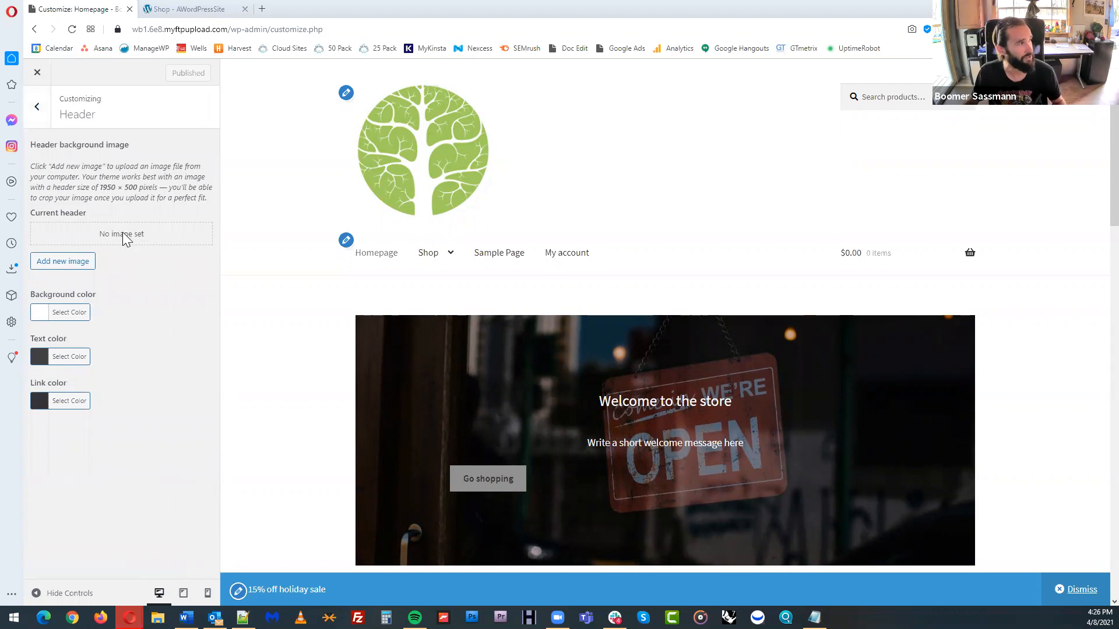
left_click(63, 261)
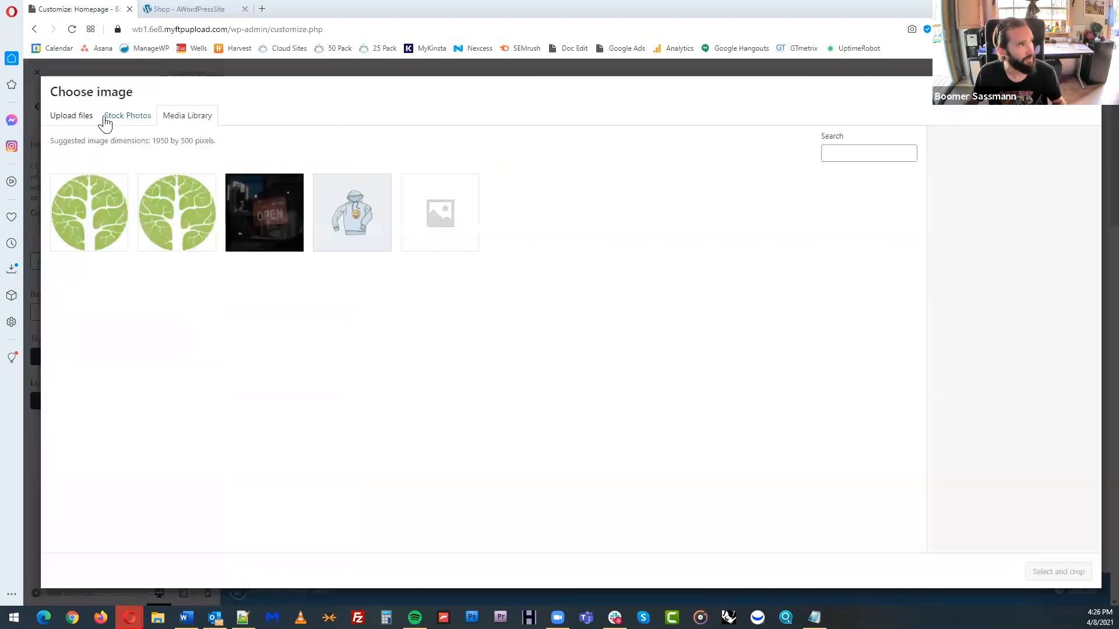
left_click(67, 116)
left_click(568, 316)
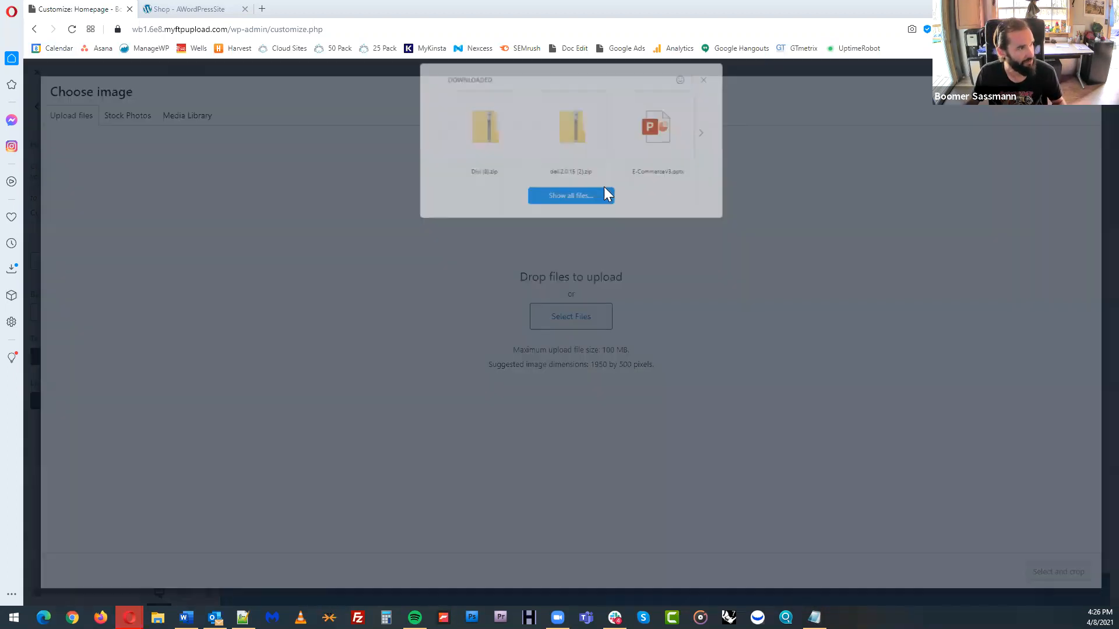
left_click(565, 198)
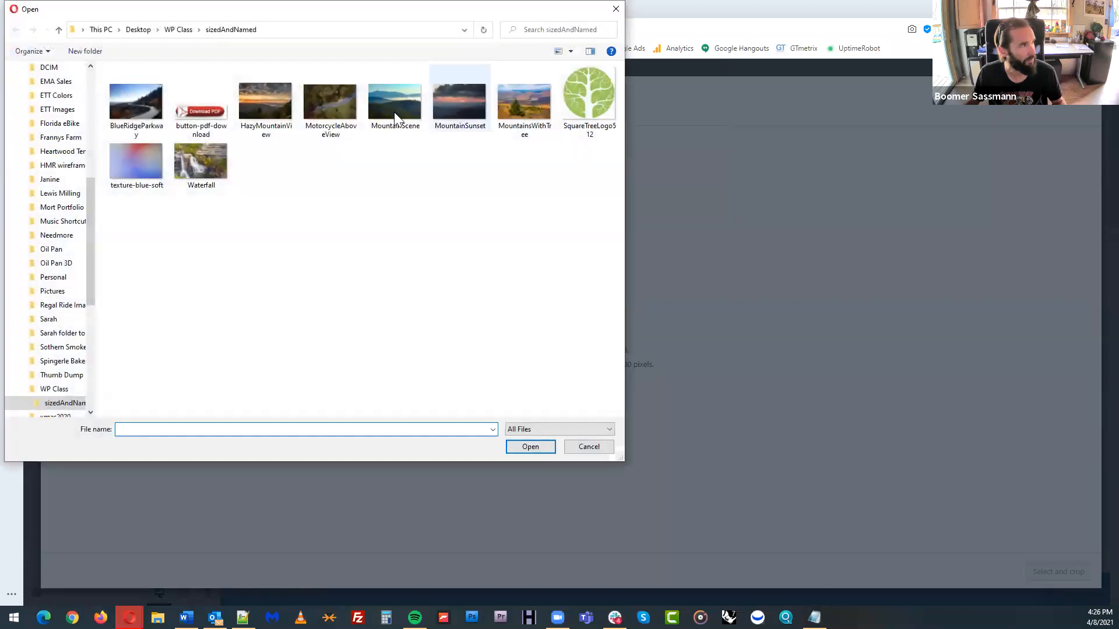
left_click(395, 100)
left_click(530, 447)
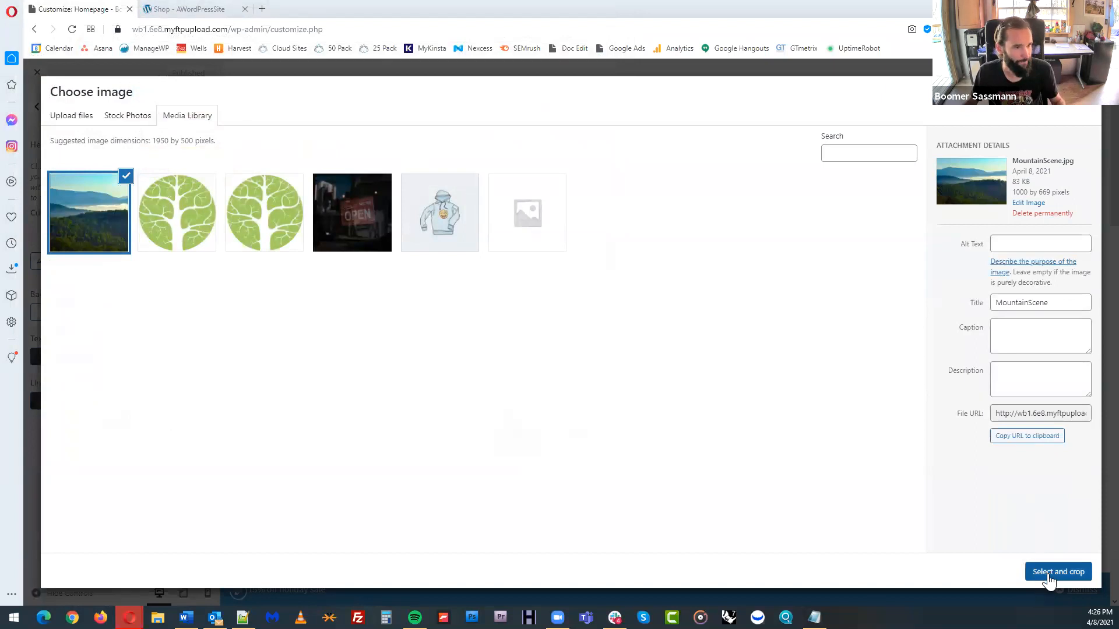
left_click(1046, 574)
left_click_drag(574, 208, 574, 253)
left_click(1065, 571)
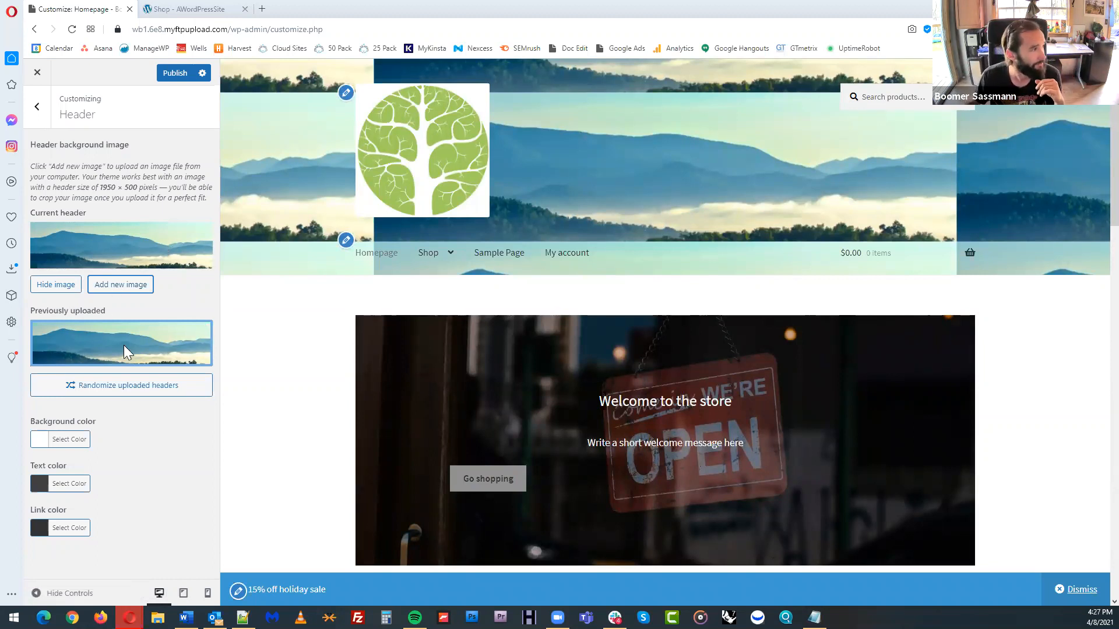
Hide the mountain header background image and delete it from the previously uploaded headers
left_click(63, 286)
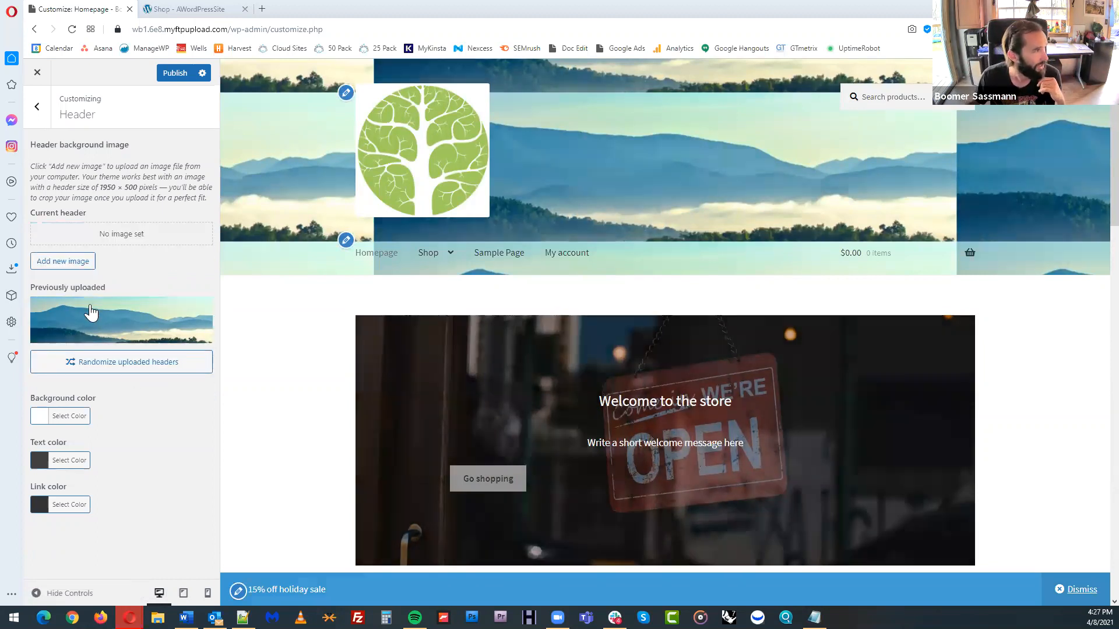
left_click(198, 307)
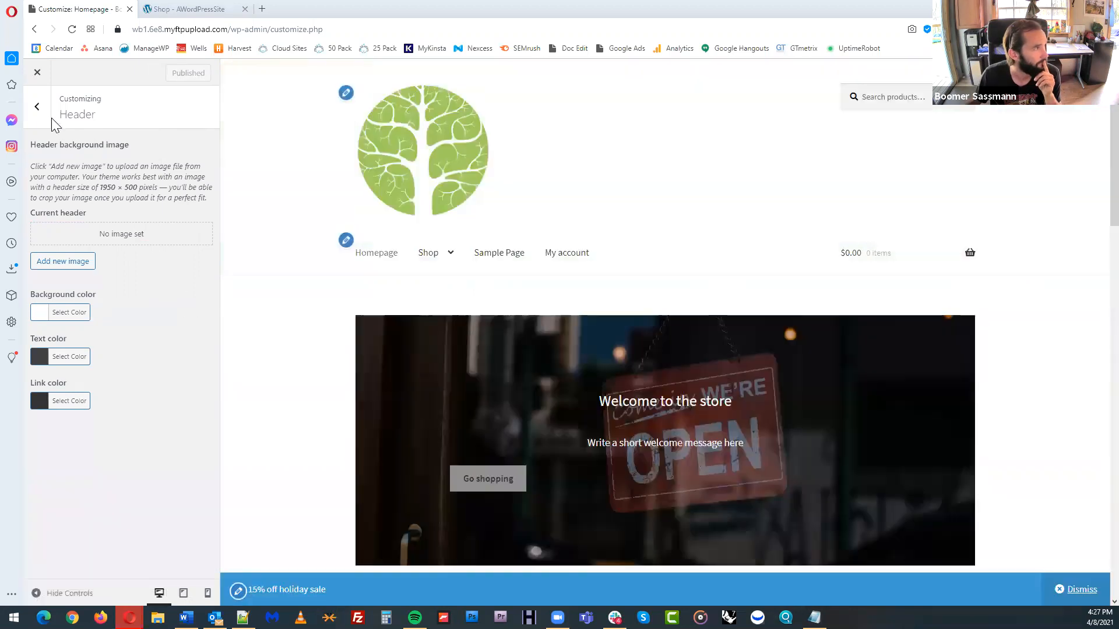
left_click(38, 113)
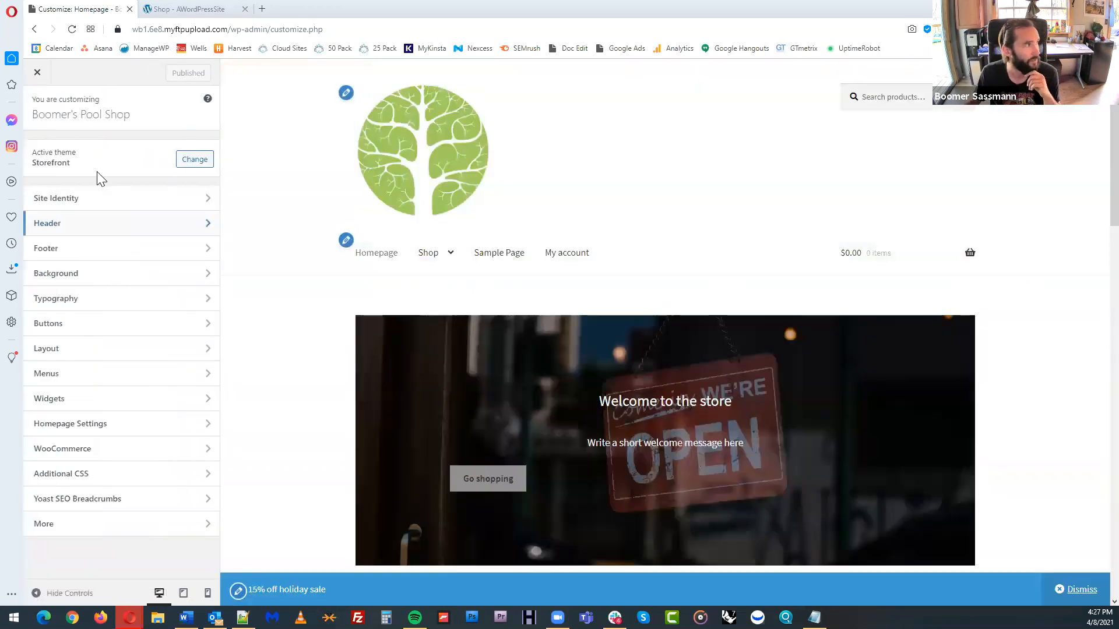
Review the footer color options and look through the homepage preview
left_click(130, 252)
scroll(543, 288, "down", 15)
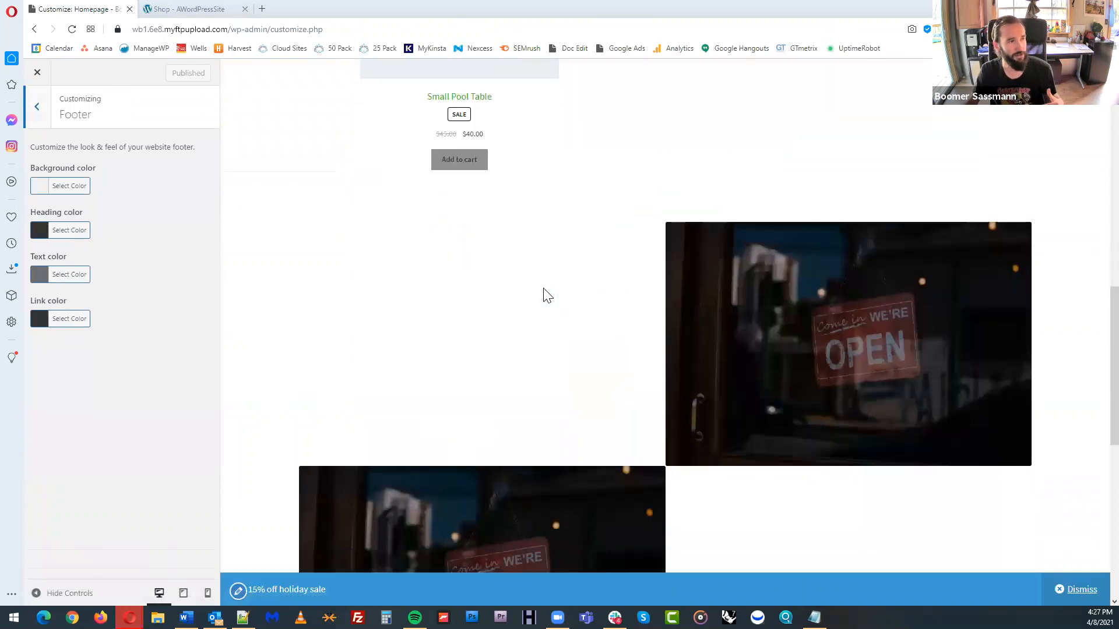
scroll(543, 291, "down", 3)
scroll(539, 210, "up", 5)
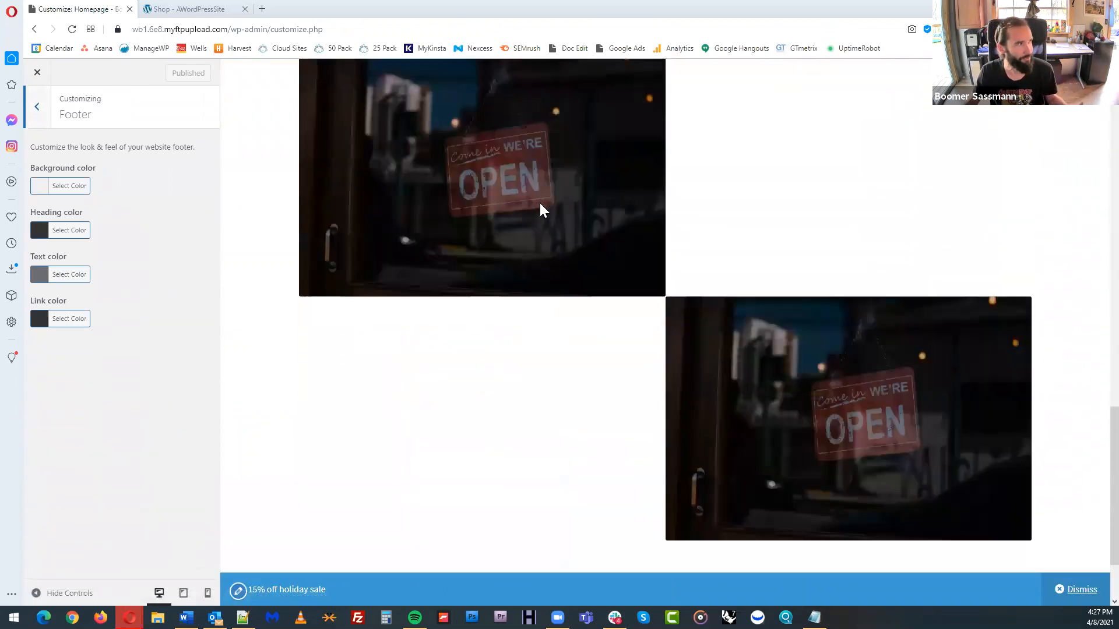
scroll(536, 227, "up", 8)
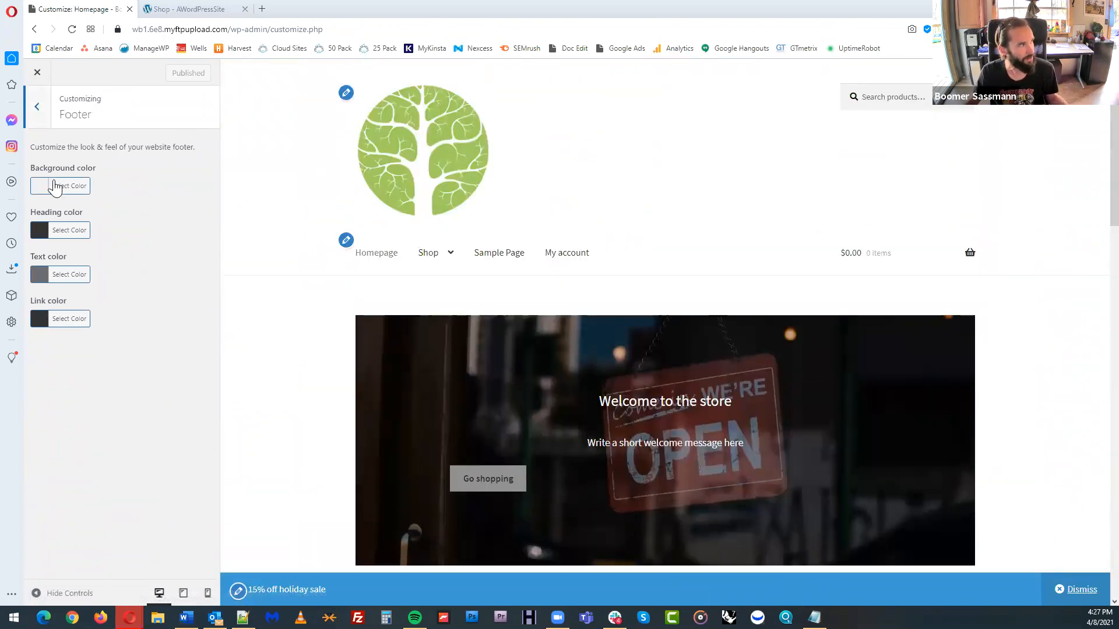
left_click(33, 109)
Set the site's background color to light gray #e8e8e8, check it in the preview and publish the change
left_click(127, 273)
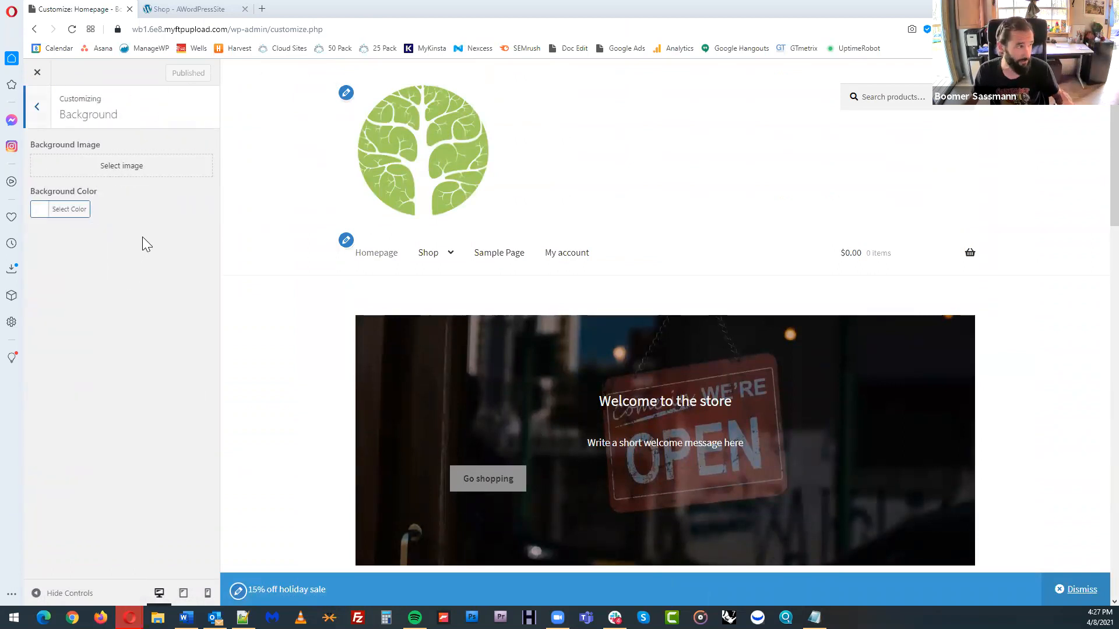
left_click(75, 210)
left_click(73, 241)
left_click_drag(73, 241, 96, 241)
scroll(313, 145, "down", 2)
scroll(525, 187, "up", 2)
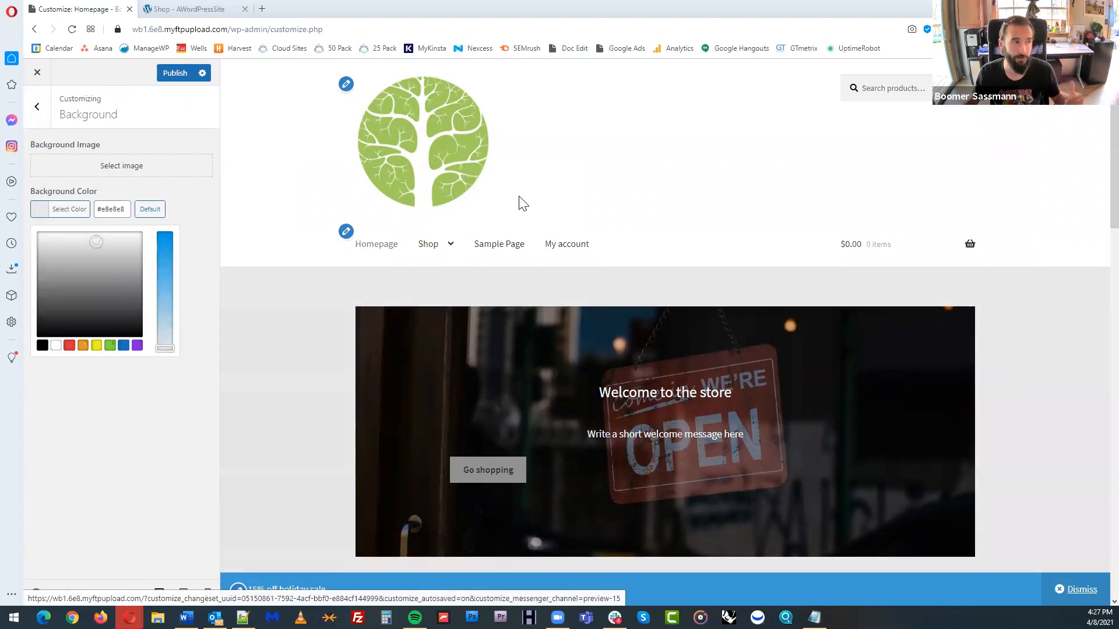
scroll(543, 217, "down", 8)
scroll(440, 243, "up", 9)
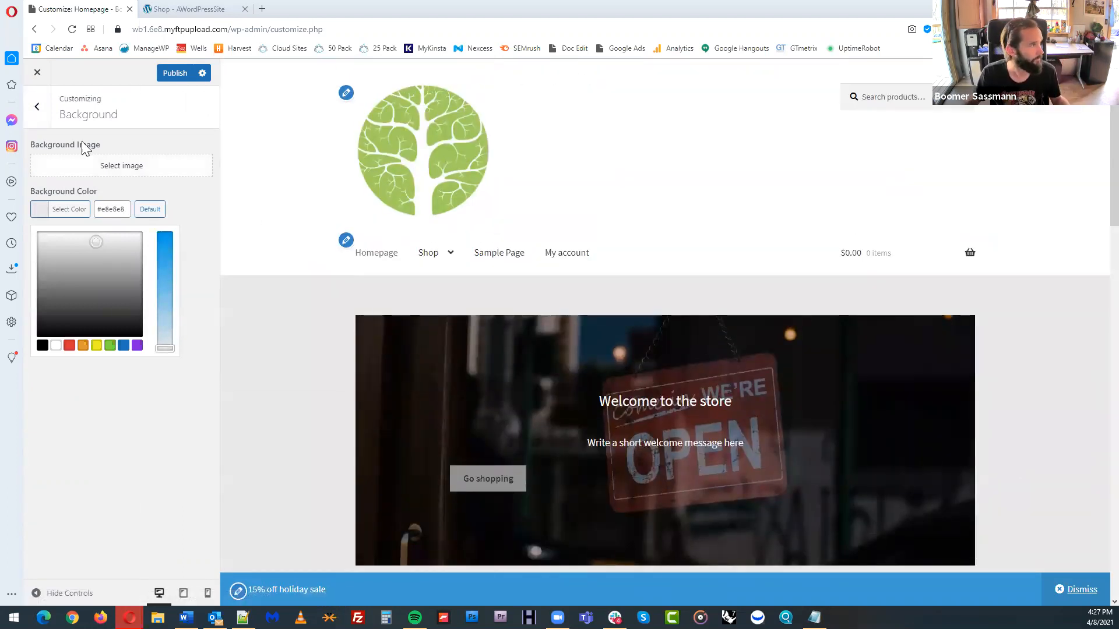
left_click(172, 74)
left_click(37, 108)
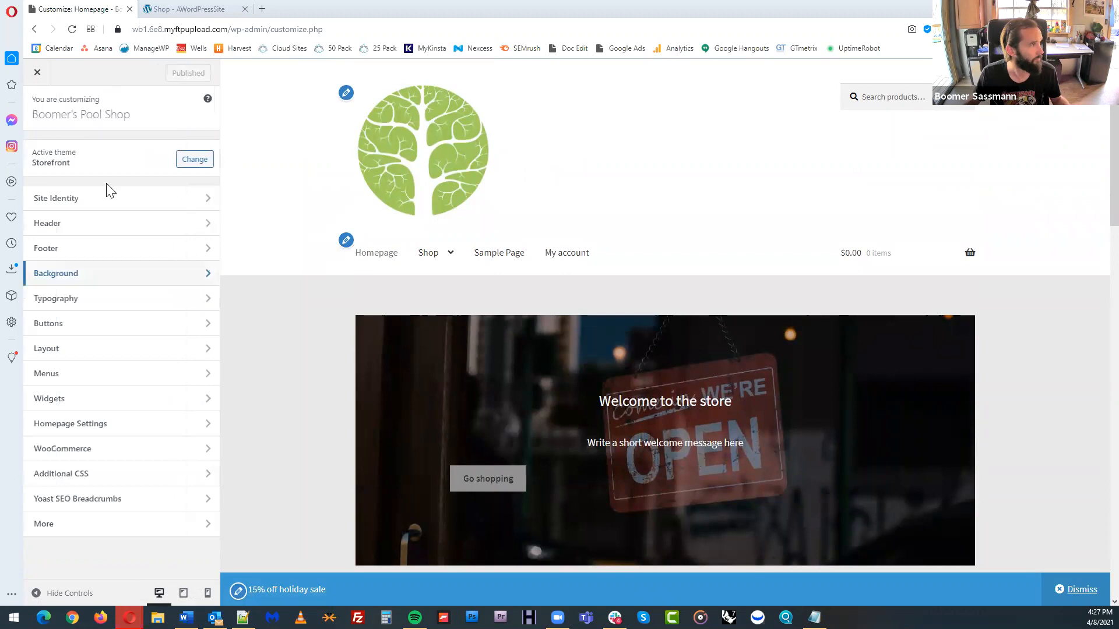
Change the general layout to the left-sidebar option and publish it
left_click(172, 300)
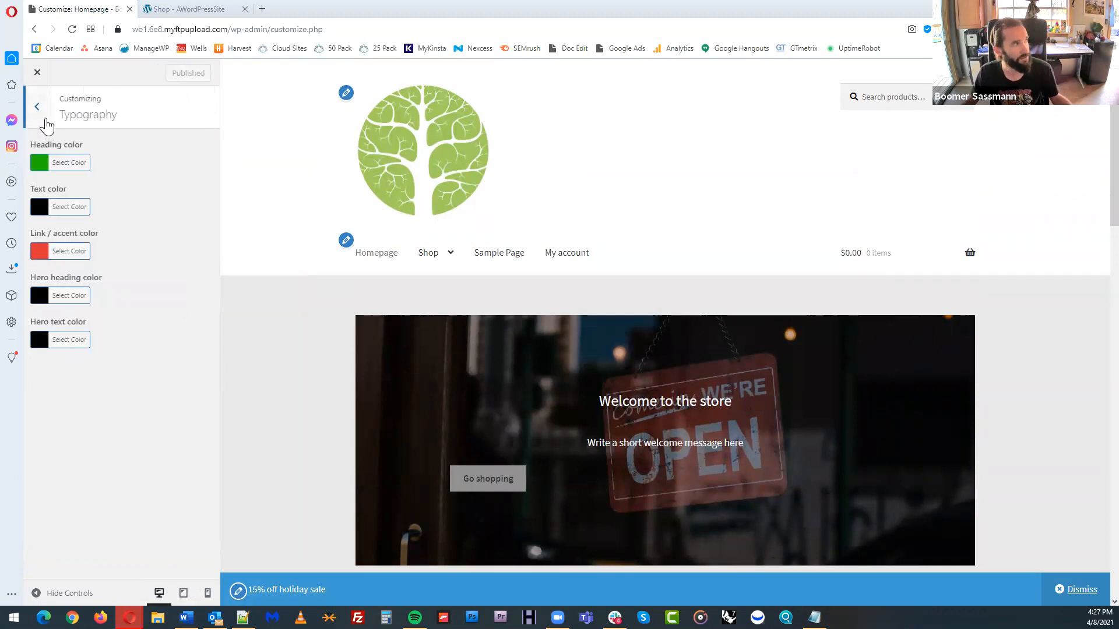
left_click(46, 124)
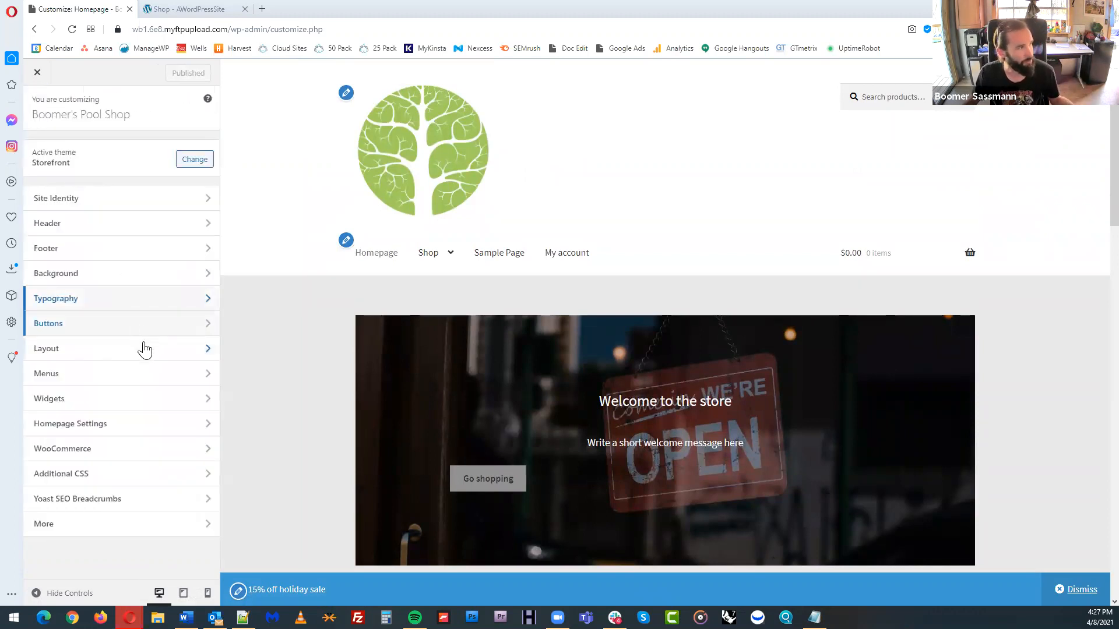
left_click(145, 349)
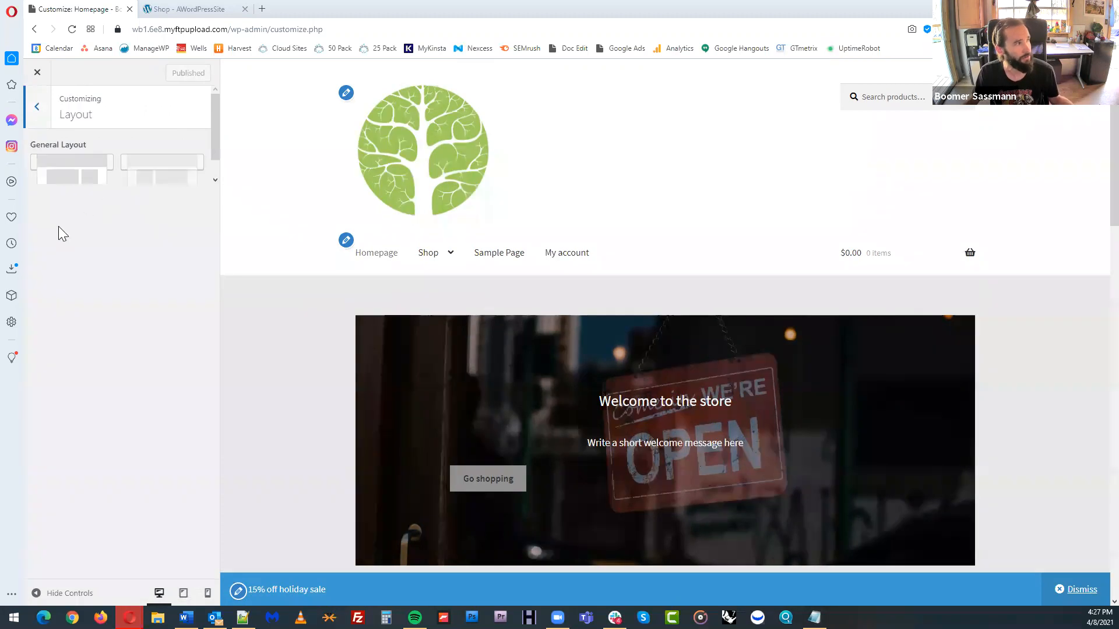
left_click_drag(217, 150, 214, 172)
left_click(171, 153)
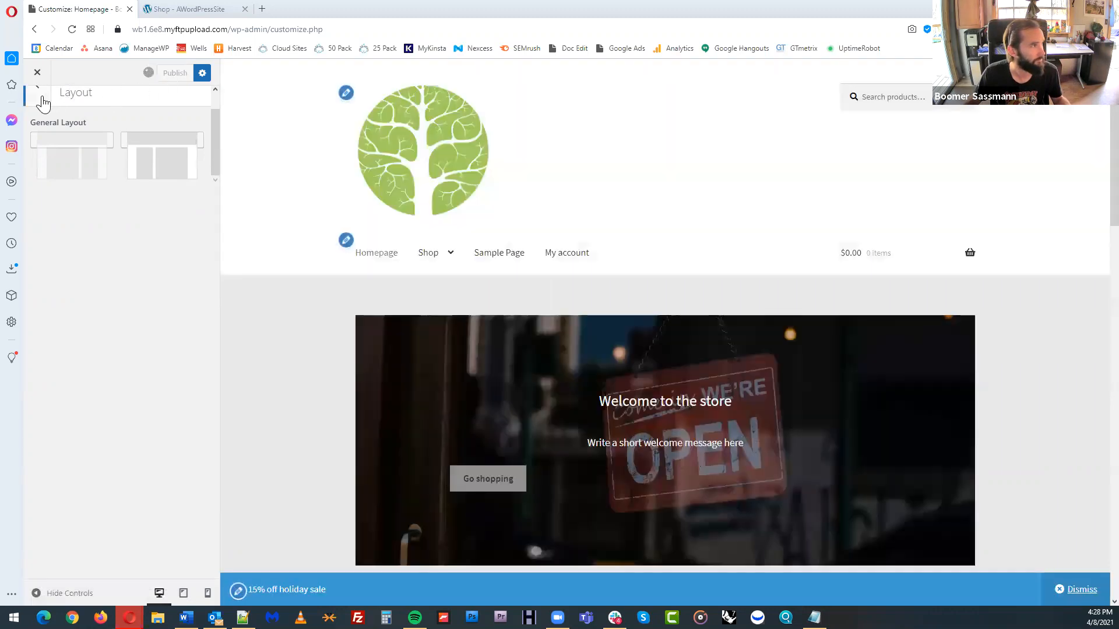
left_click(41, 98)
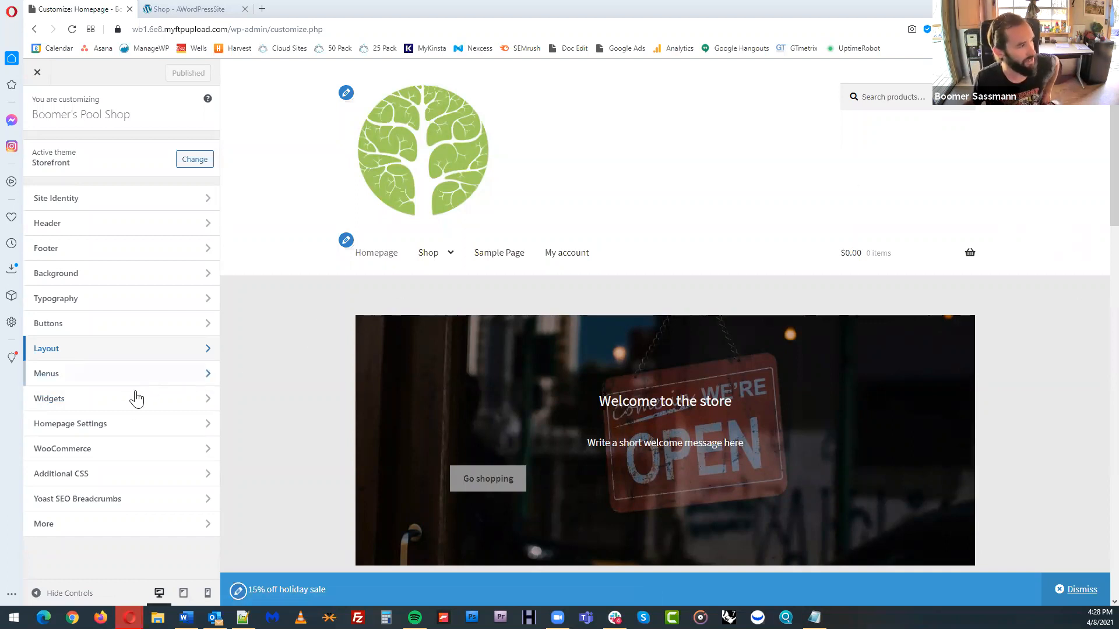
Review the Homepage Settings and the WooCommerce store notice options
left_click(133, 425)
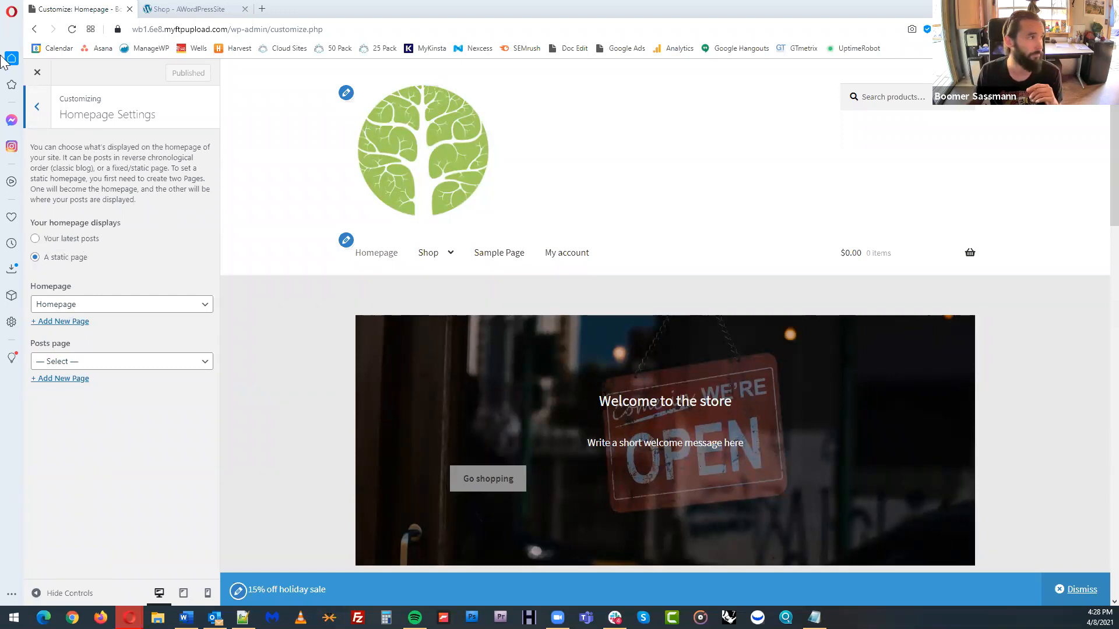
left_click(45, 125)
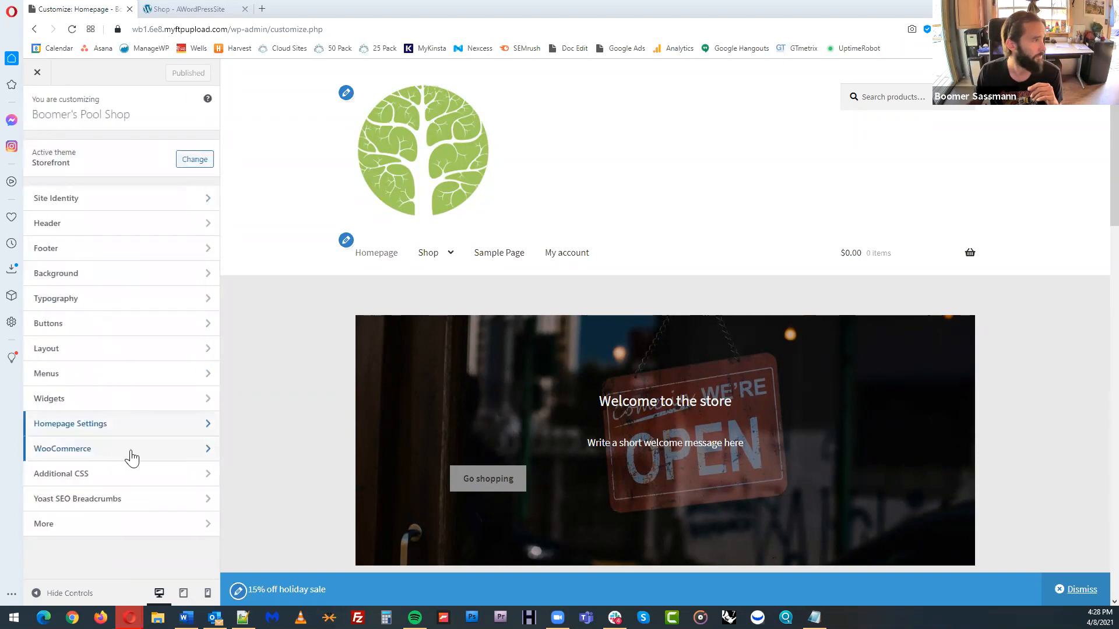
left_click(131, 450)
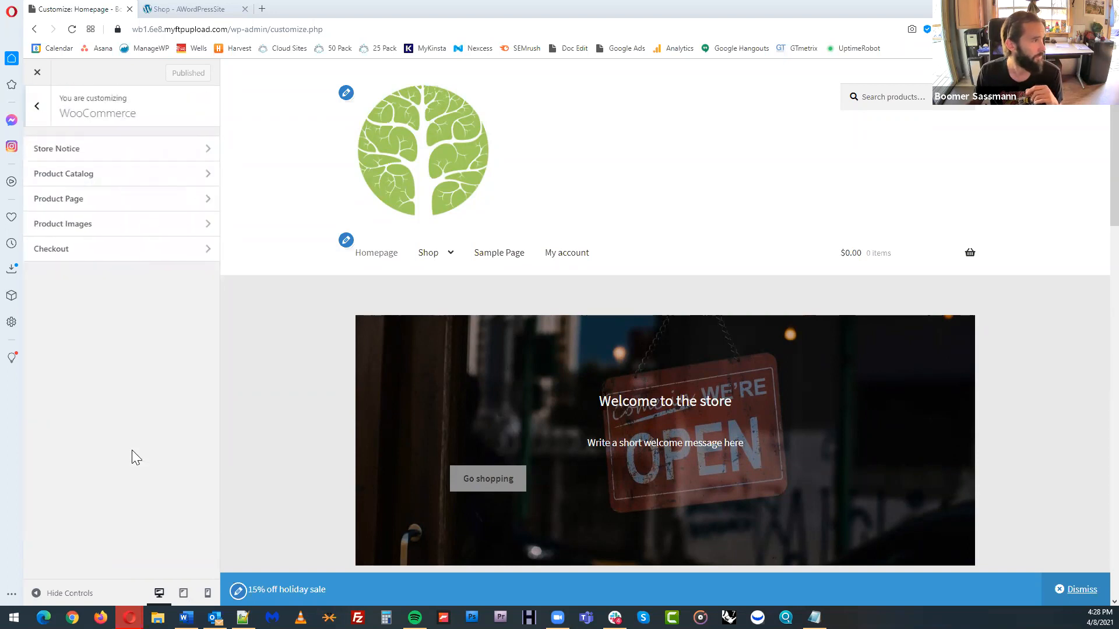
left_click(138, 158)
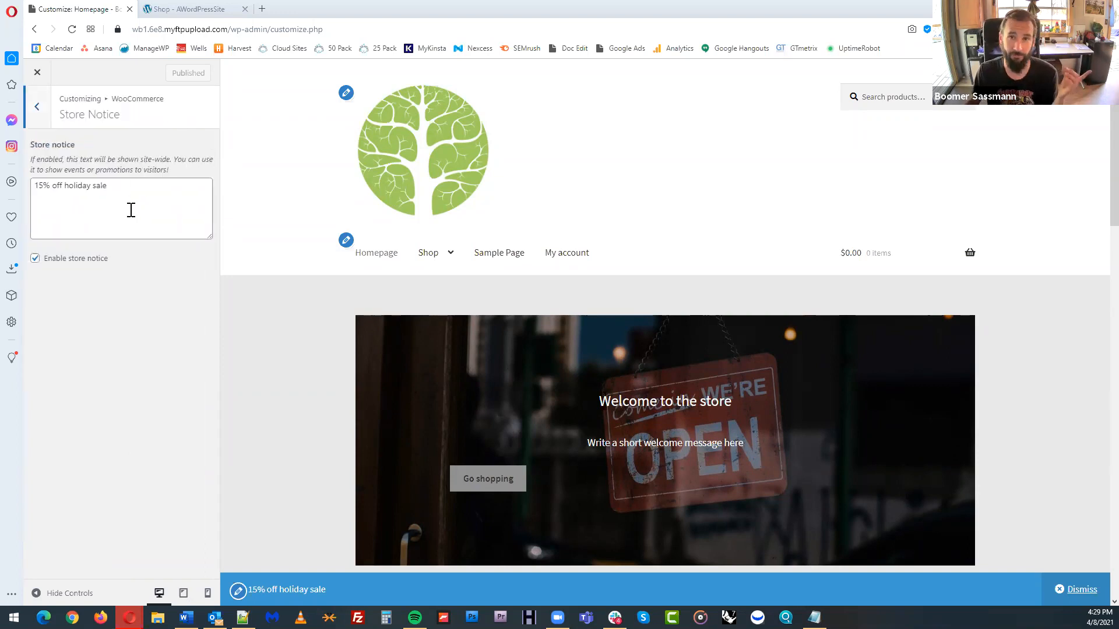
left_click(38, 110)
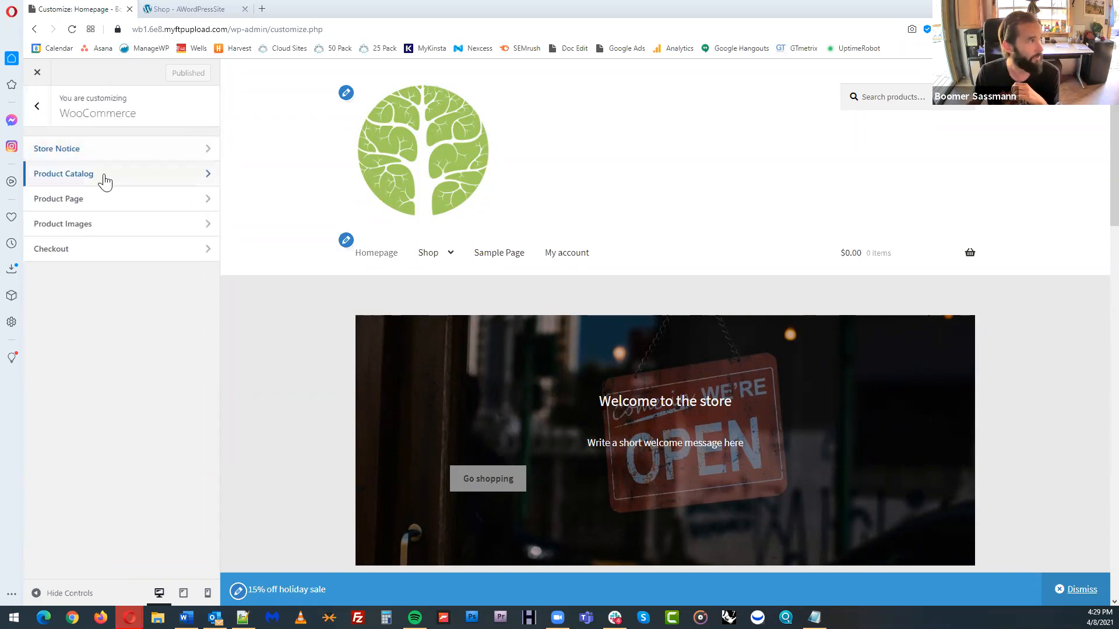
Examine the WooCommerce product catalog settings, including the choices for the shop page display
left_click(105, 182)
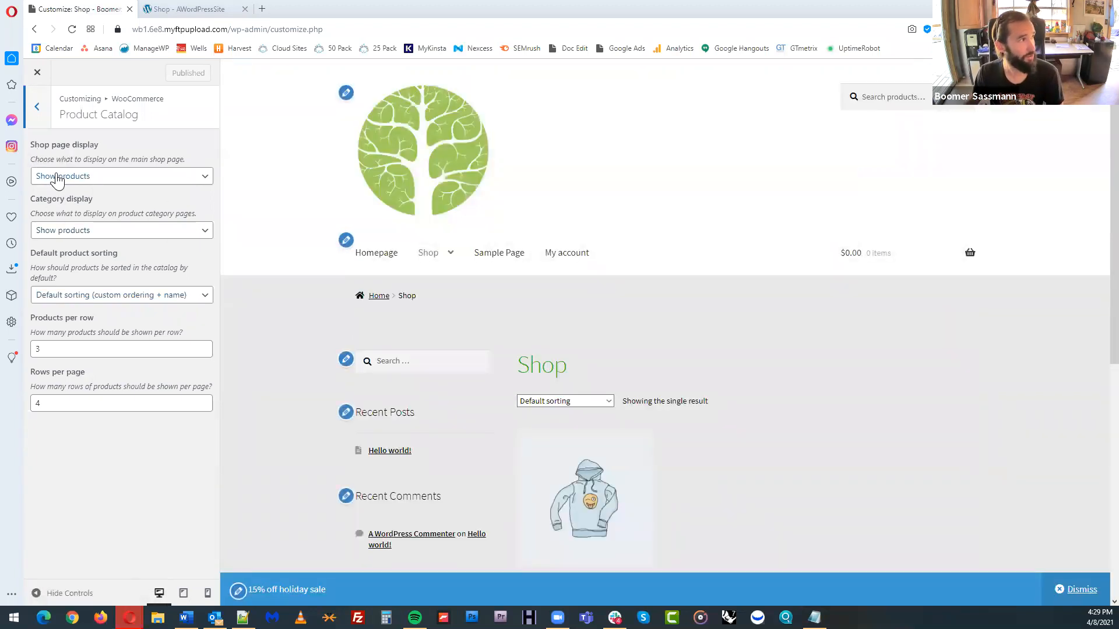
left_click(174, 177)
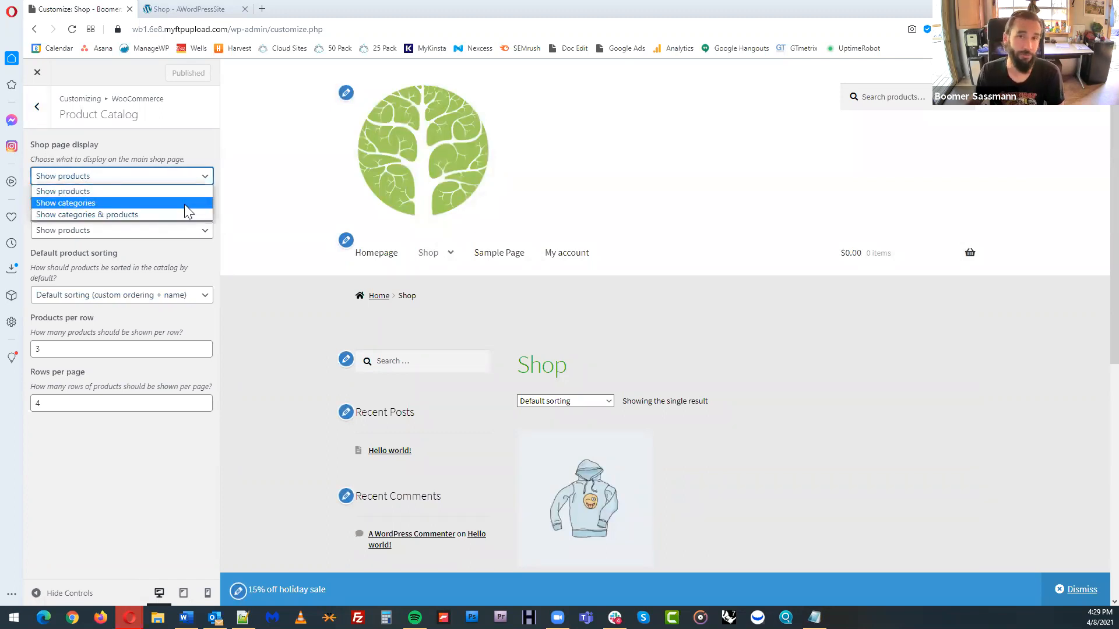
left_click(201, 157)
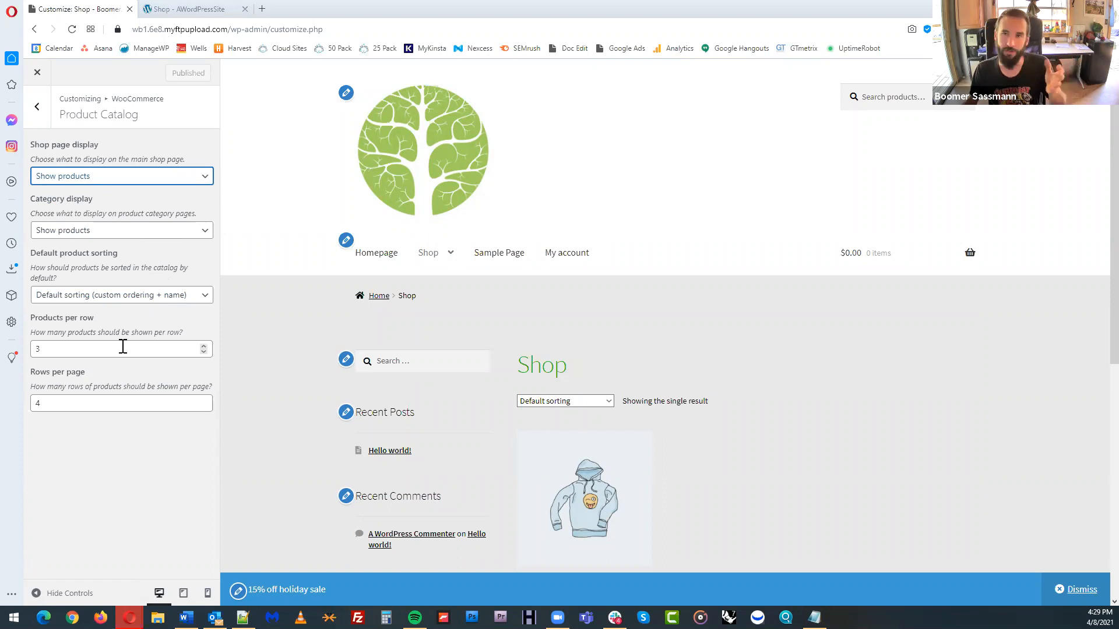
left_click(37, 106)
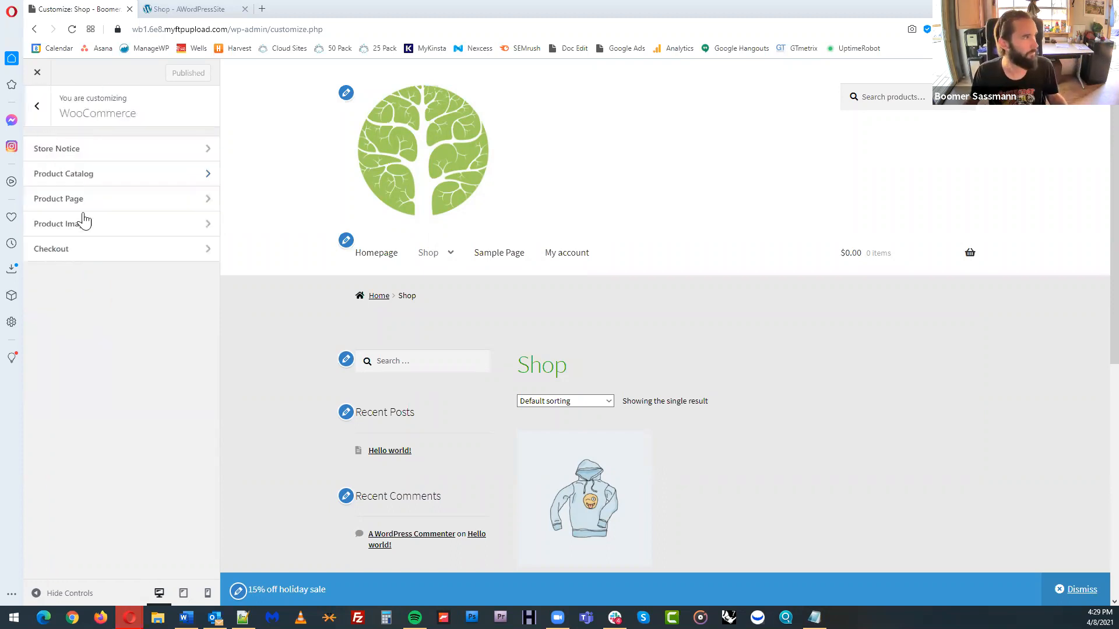
Review the WooCommerce product page options and the thumbnail cropping choices for product images
left_click(119, 204)
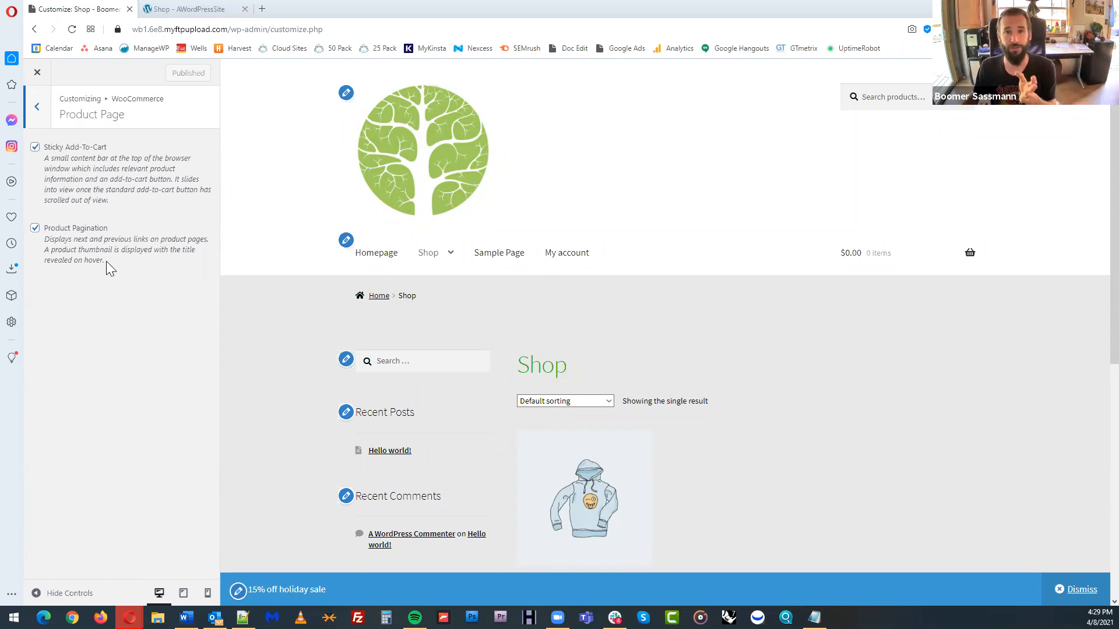
left_click(37, 106)
left_click(102, 226)
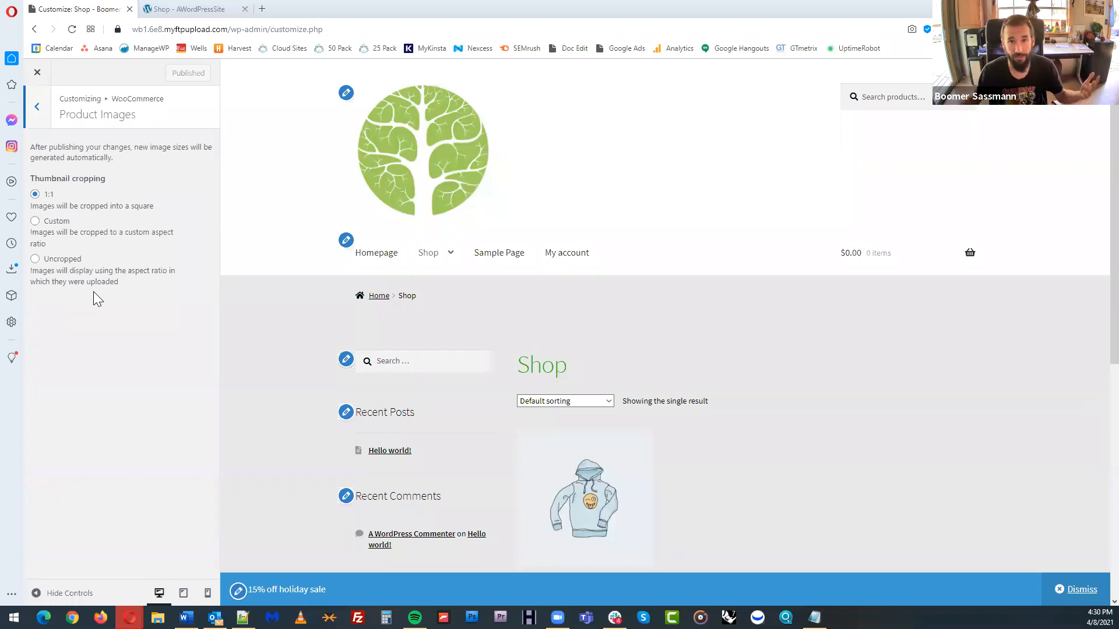
left_click(37, 106)
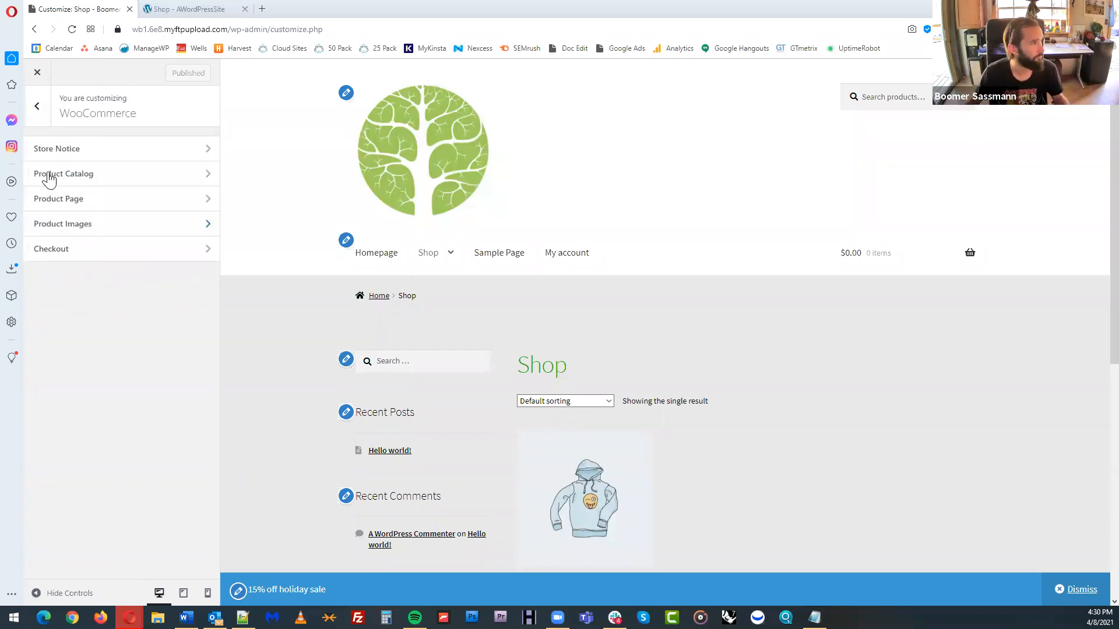
Set the checkout's company name and address line 2 fields to Hidden, publish the change and return to the main customizer list
left_click(103, 252)
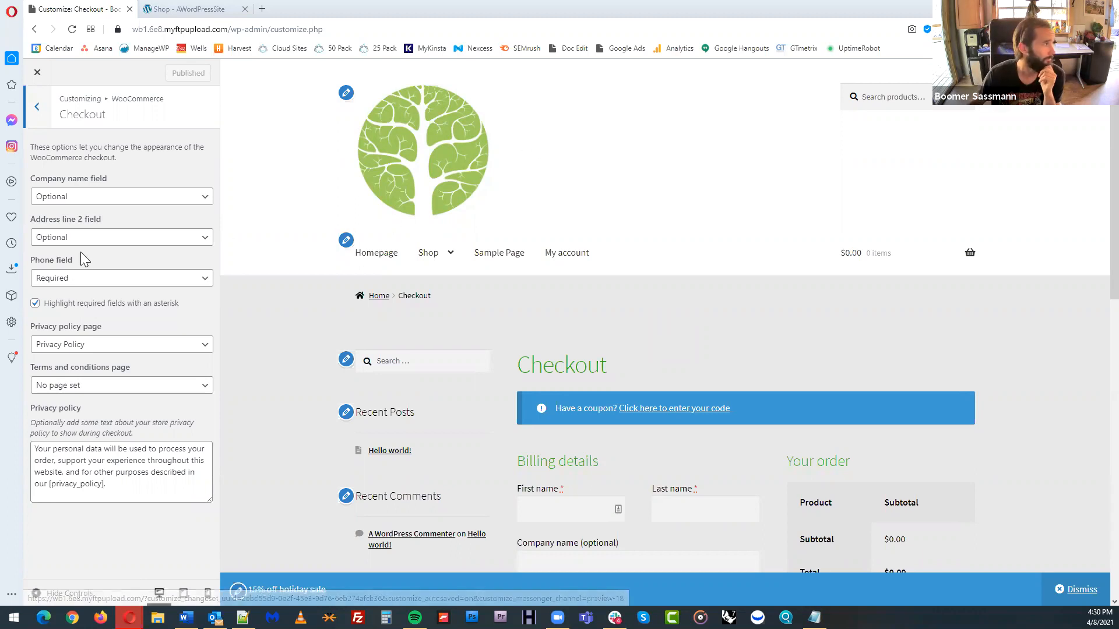
left_click(146, 239)
left_click(149, 252)
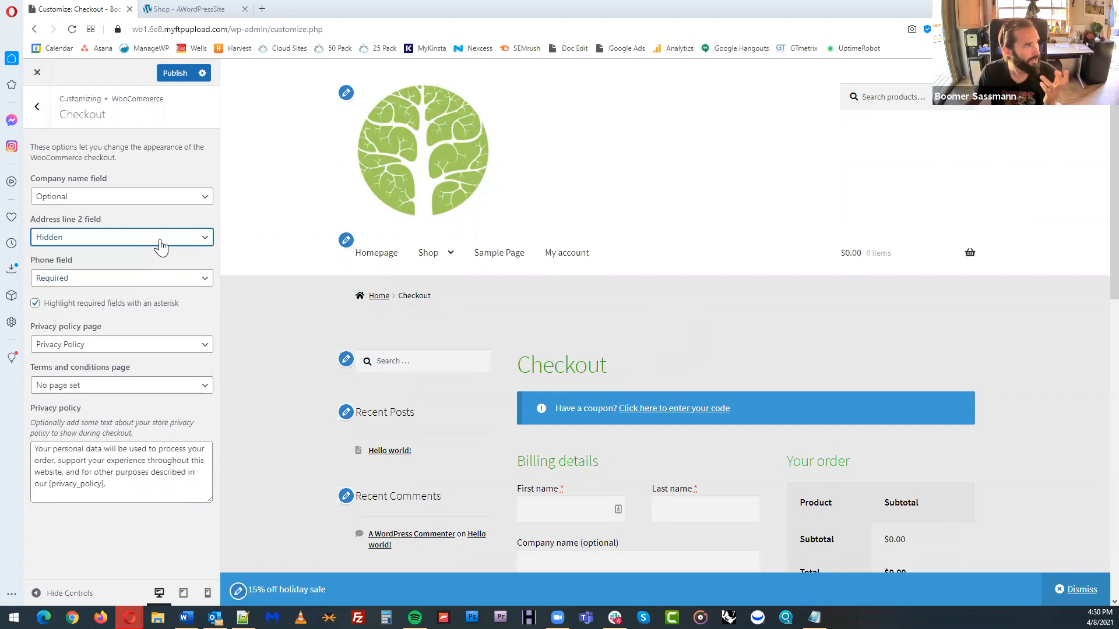
left_click(168, 201)
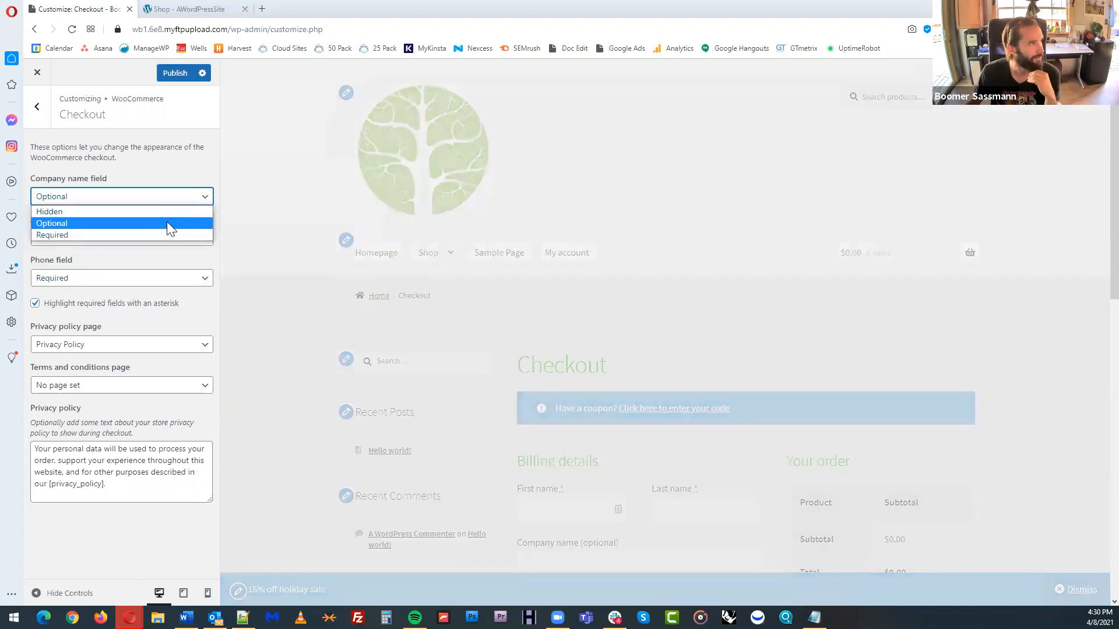
left_click(149, 211)
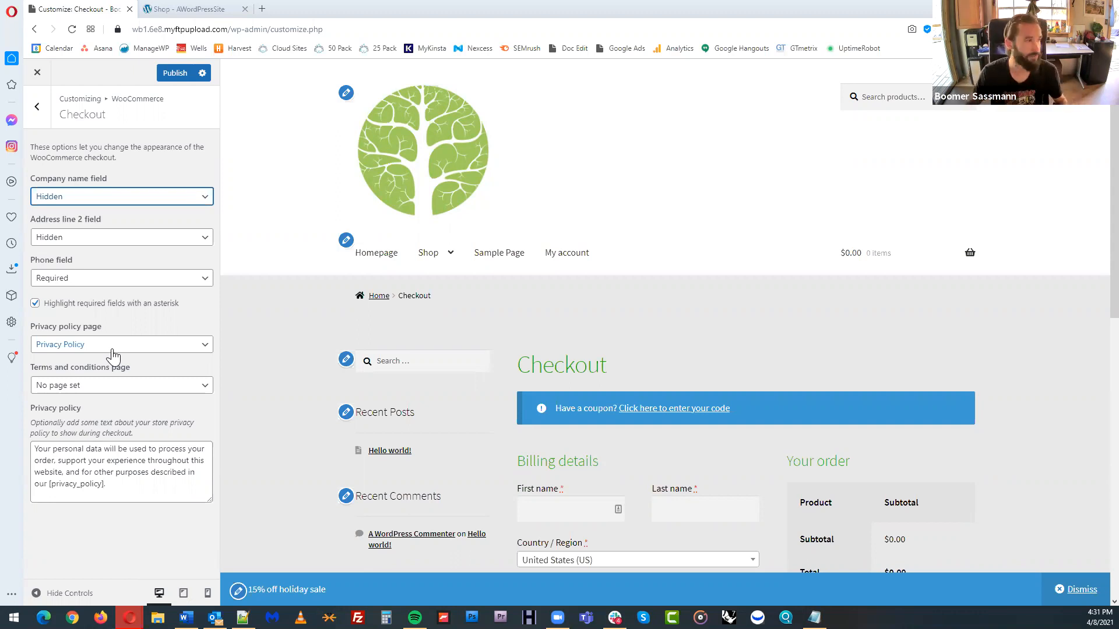
left_click(142, 473)
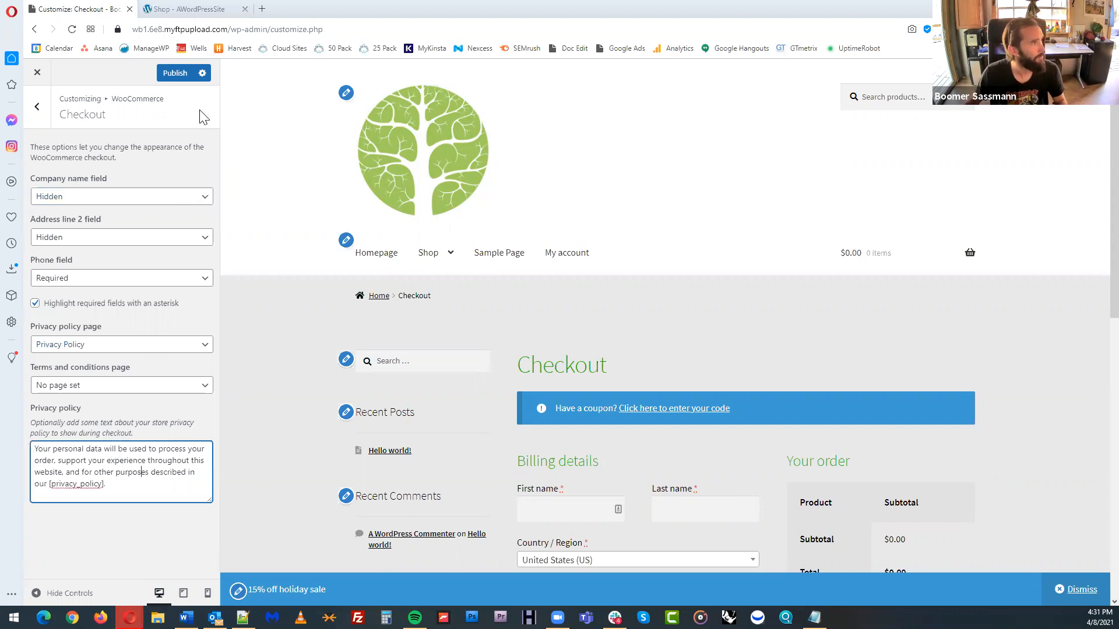
left_click(39, 111)
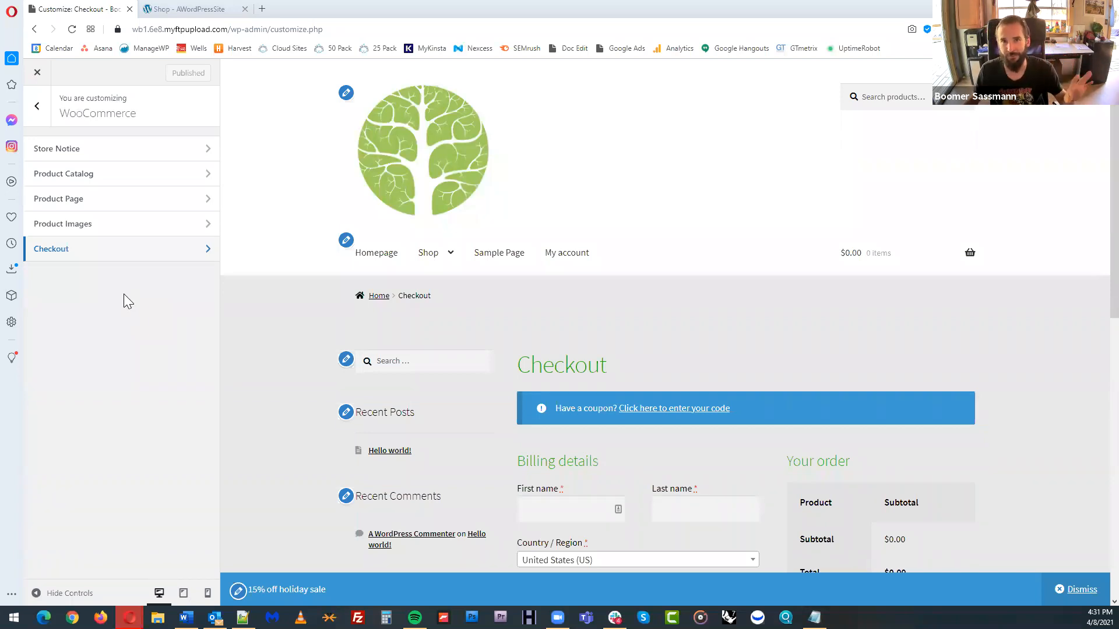
left_click(36, 107)
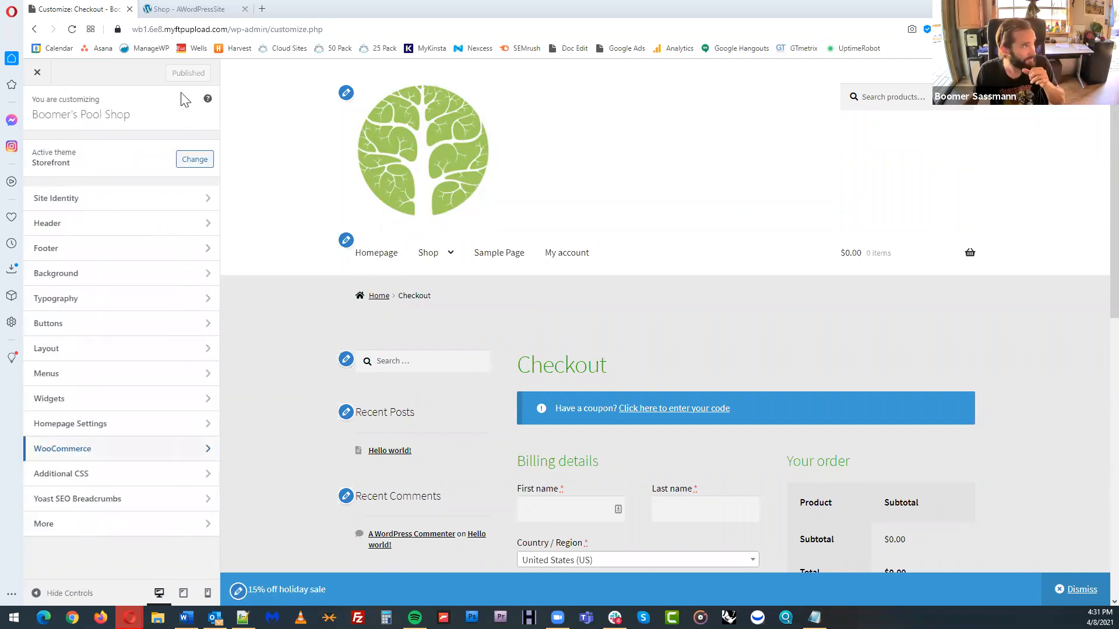
Reload the live store and check its homepage with the published customizations
left_click(187, 9)
left_click(70, 32)
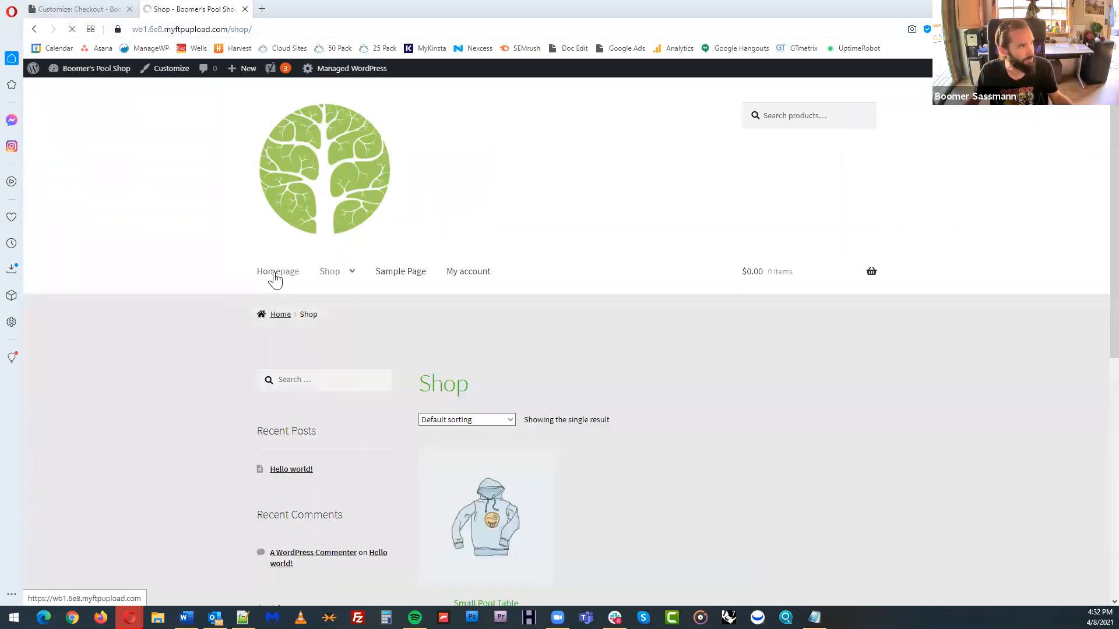
left_click(274, 273)
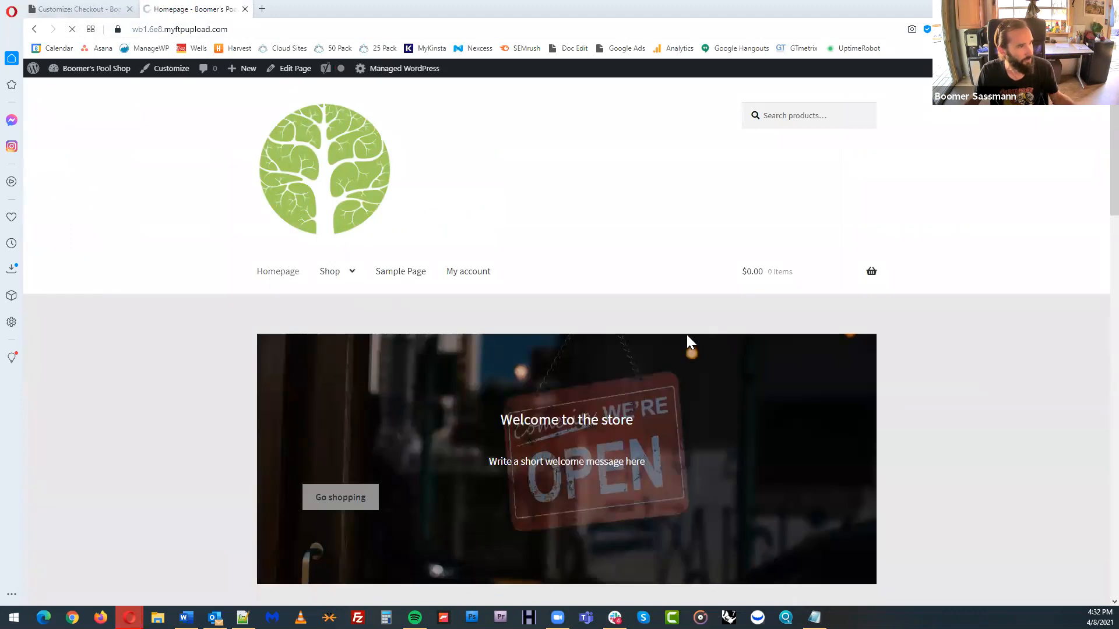
scroll(691, 338, "down", 4)
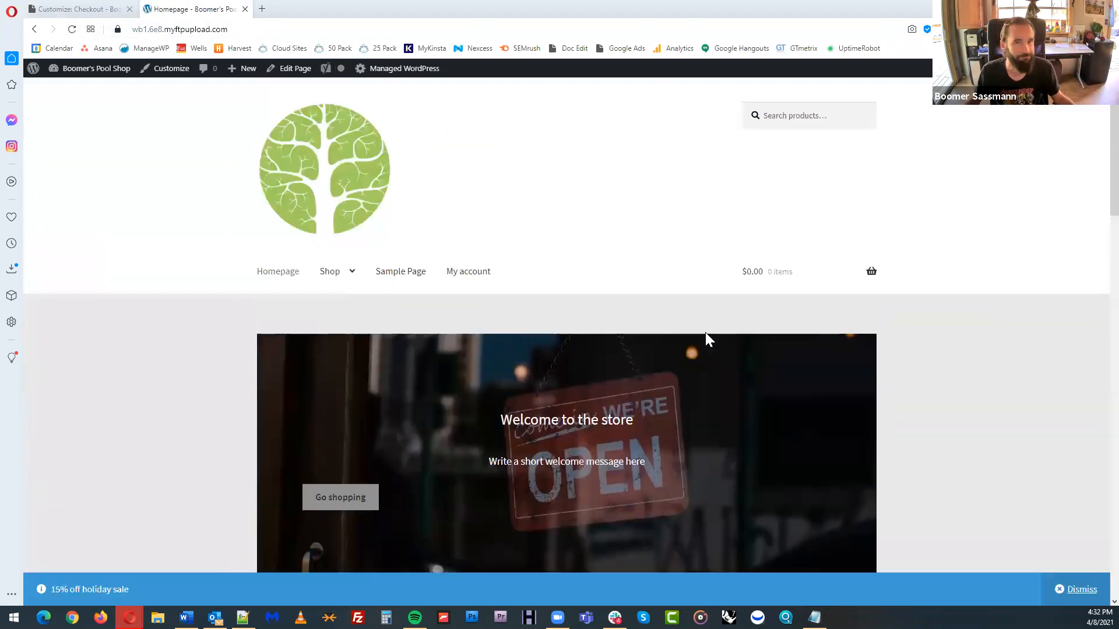
mouse_move(94, 73)
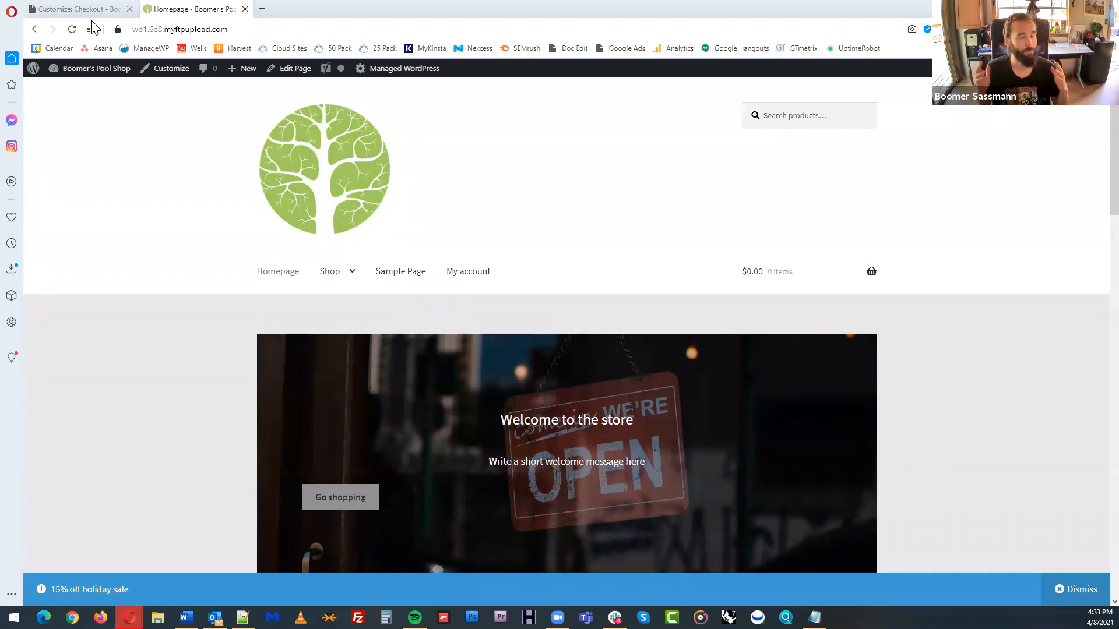
Browse the Hoodies category to the Small Pool Table product page and inspect its enlarged image and product details
mouse_move(331, 275)
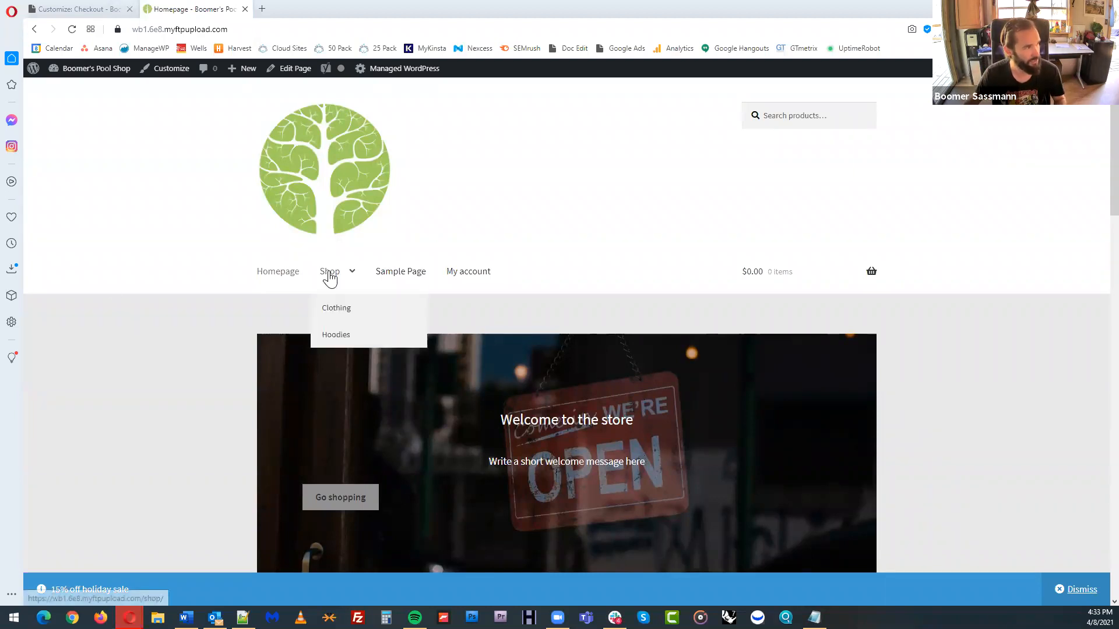
left_click(341, 341)
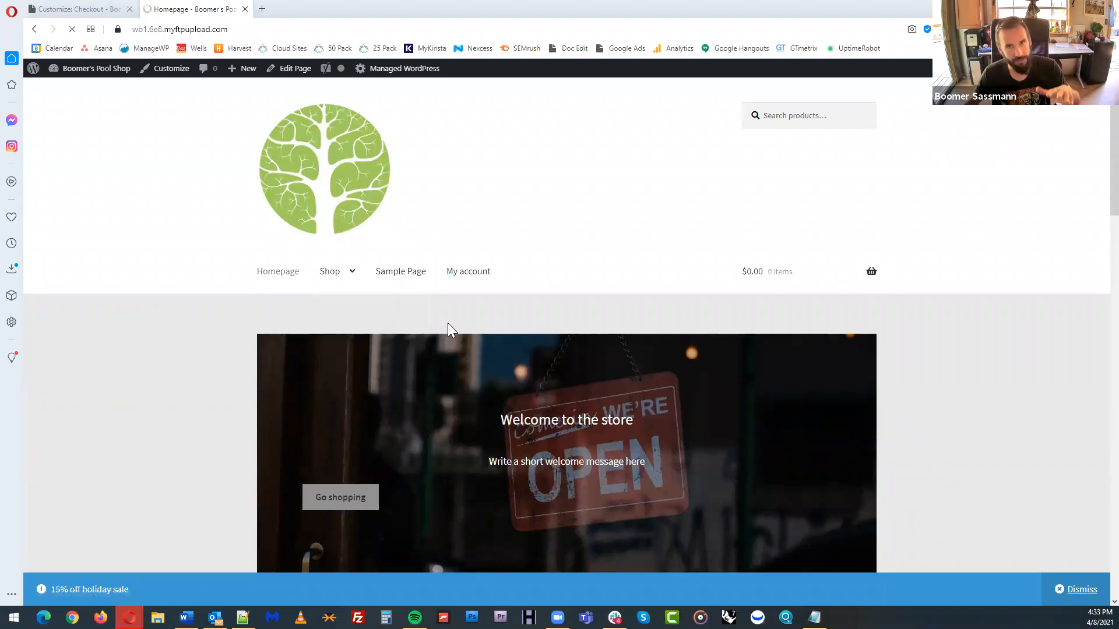
scroll(546, 406, "down", 2)
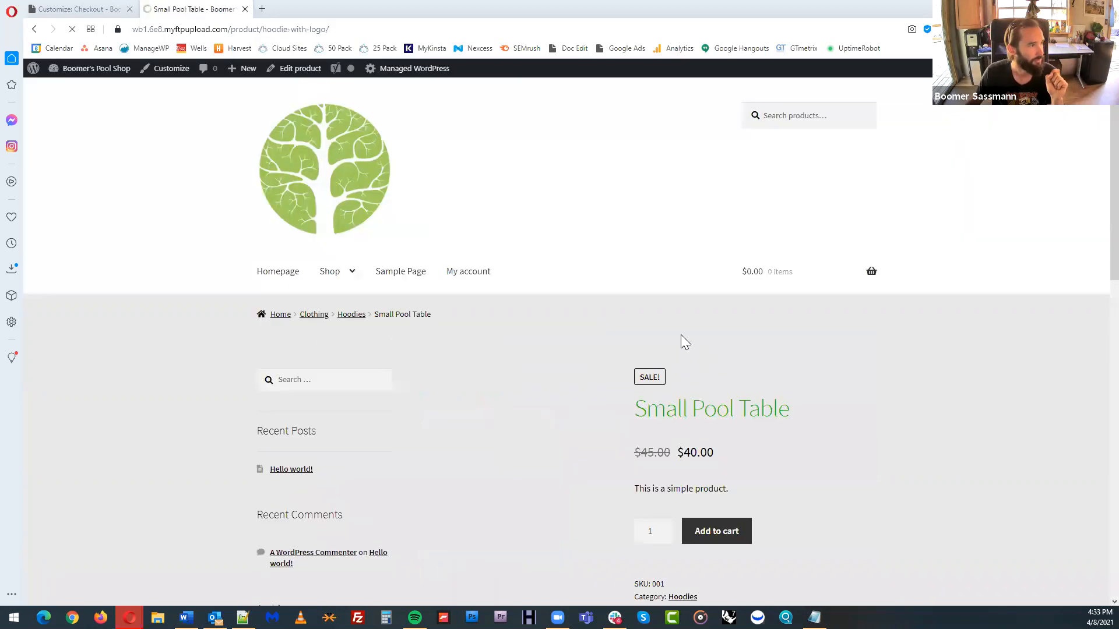
scroll(687, 335, "down", 2)
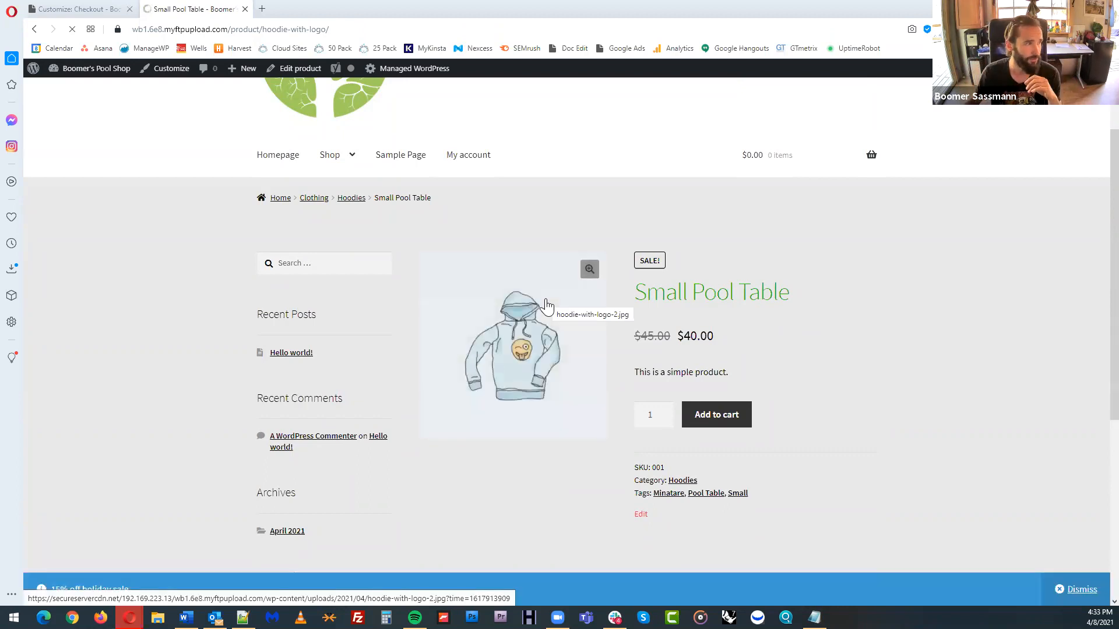
left_click(589, 270)
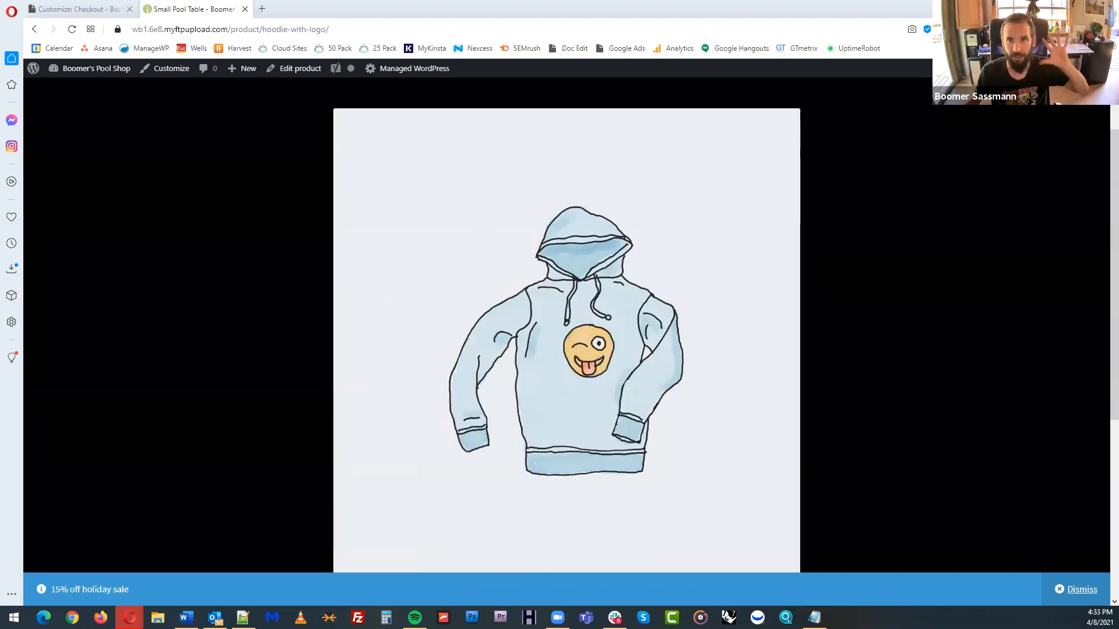
left_click(1096, 90)
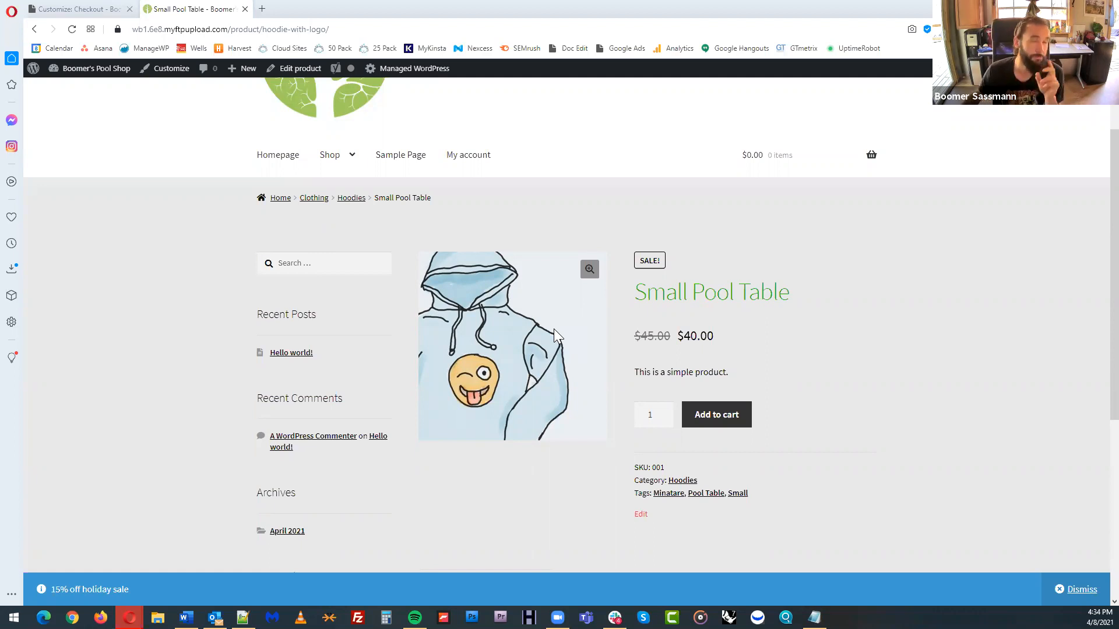
scroll(554, 333, "down", 1)
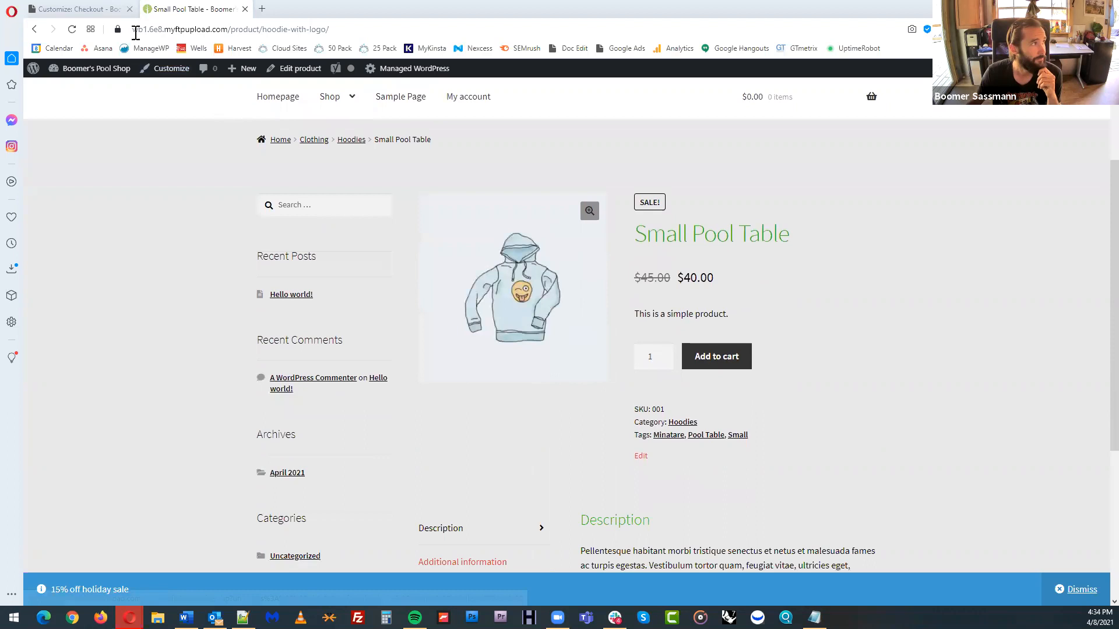
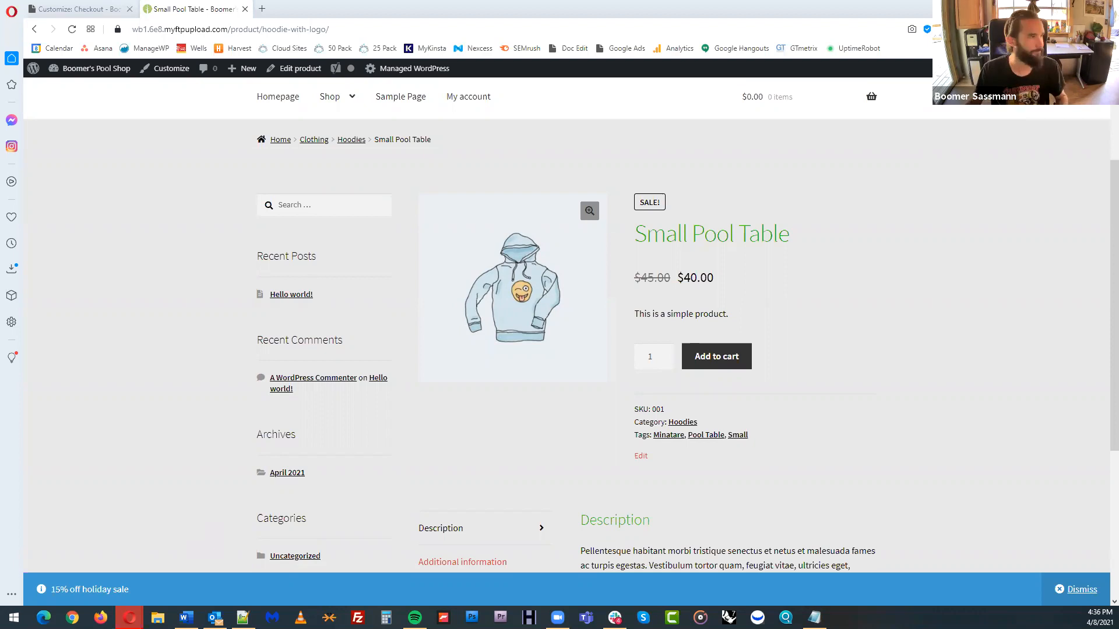
Return to the site admin's theme installer, upload the Divi (8).zip theme file and install it
left_click(96, 7)
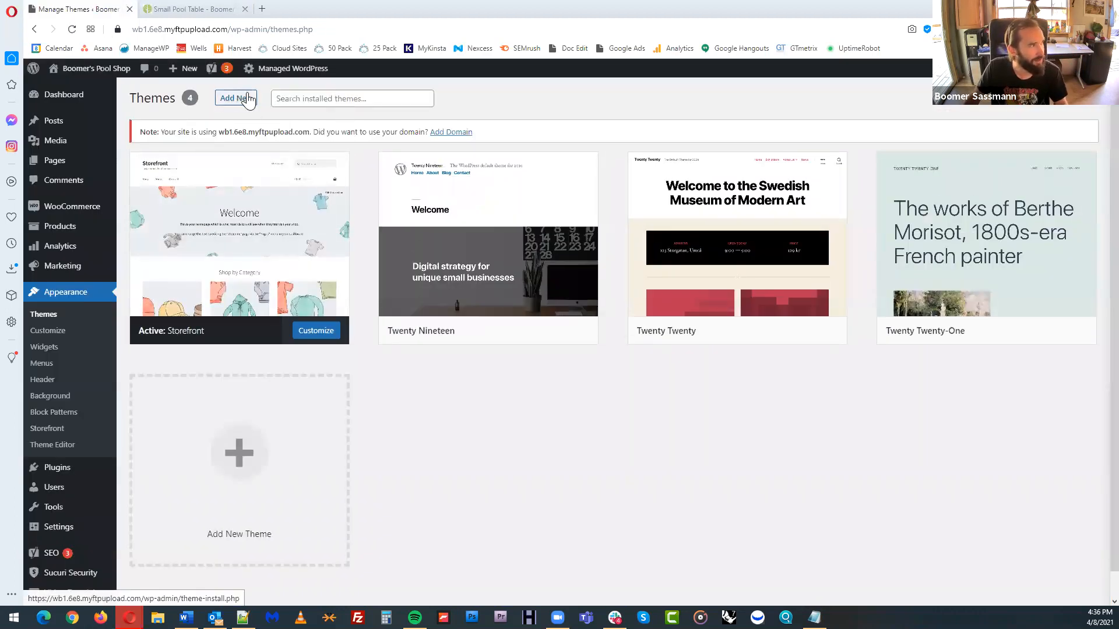
left_click(247, 99)
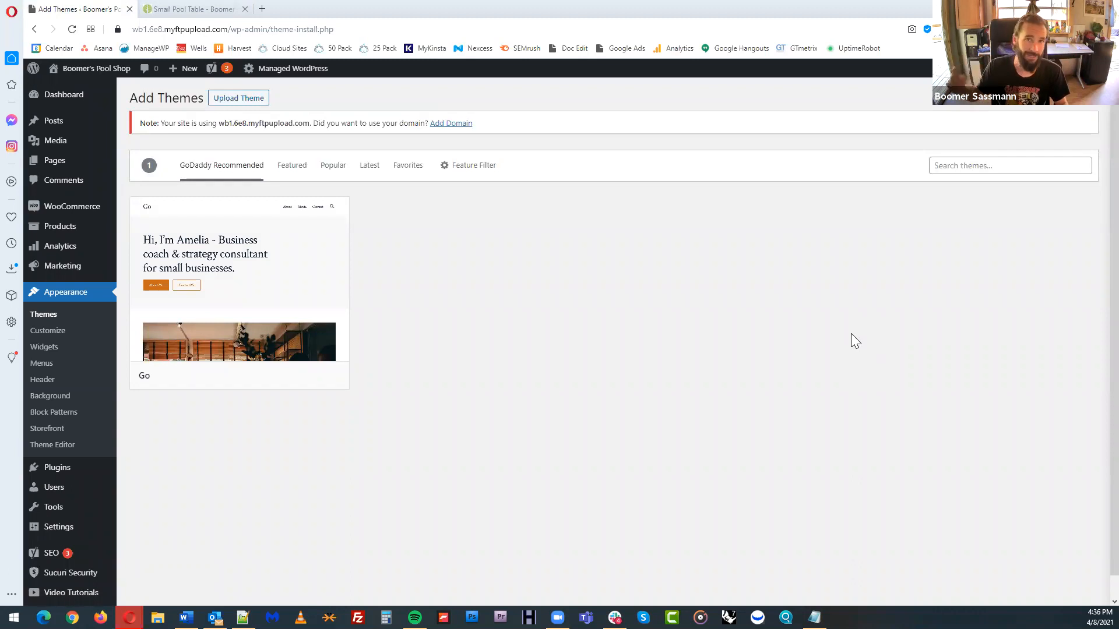
scroll(723, 291, "down", 2)
scroll(373, 186, "up", 2)
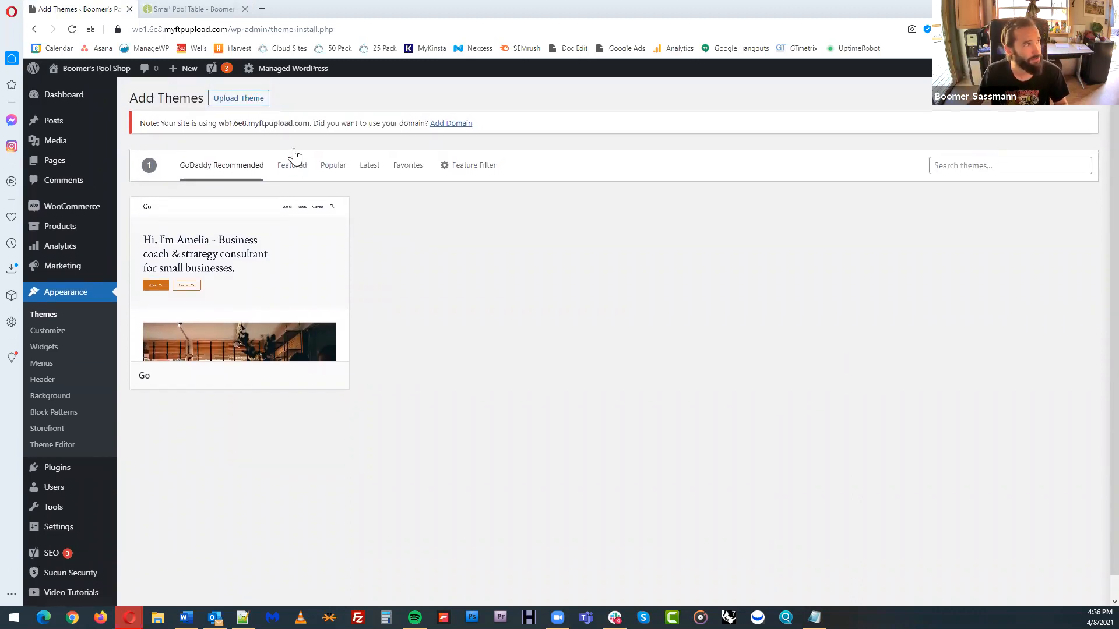
left_click(251, 104)
left_click(558, 239)
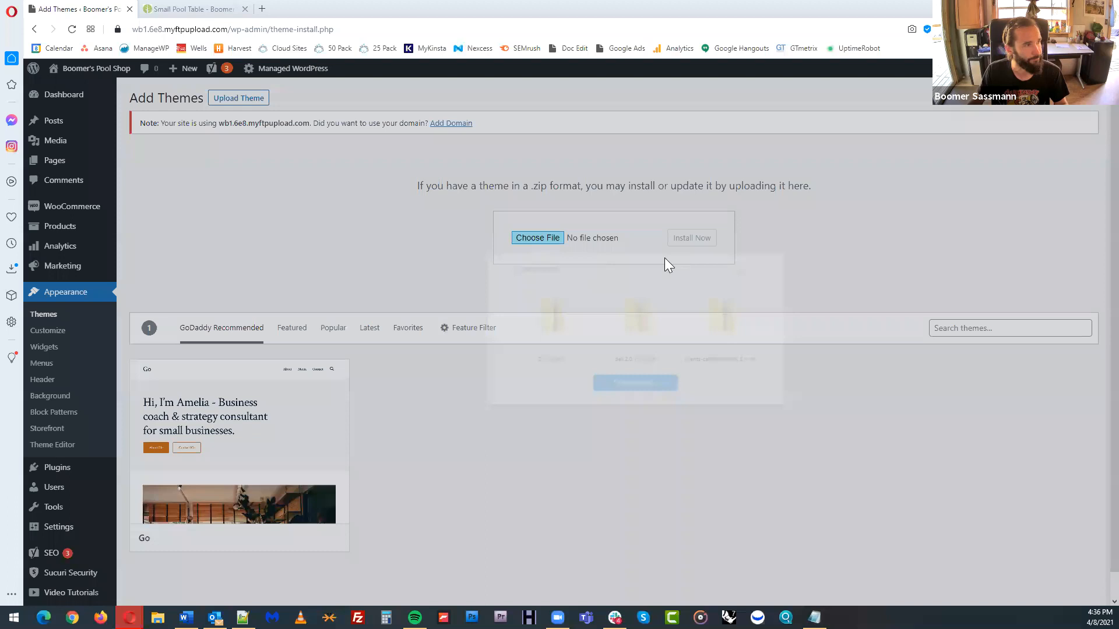
double_click(571, 320)
left_click(707, 238)
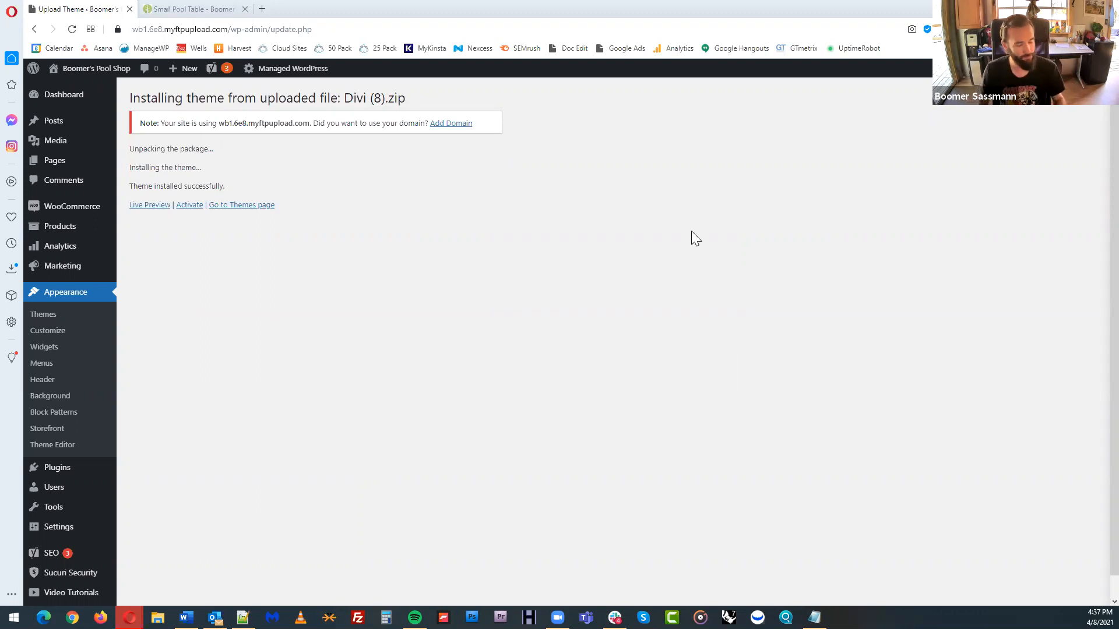
Open elegantthemes.com in a new tab, review the yearly and lifetime membership plans on its join page, and close the tab
key("ctrl+t")
type("ele")
key("Return")
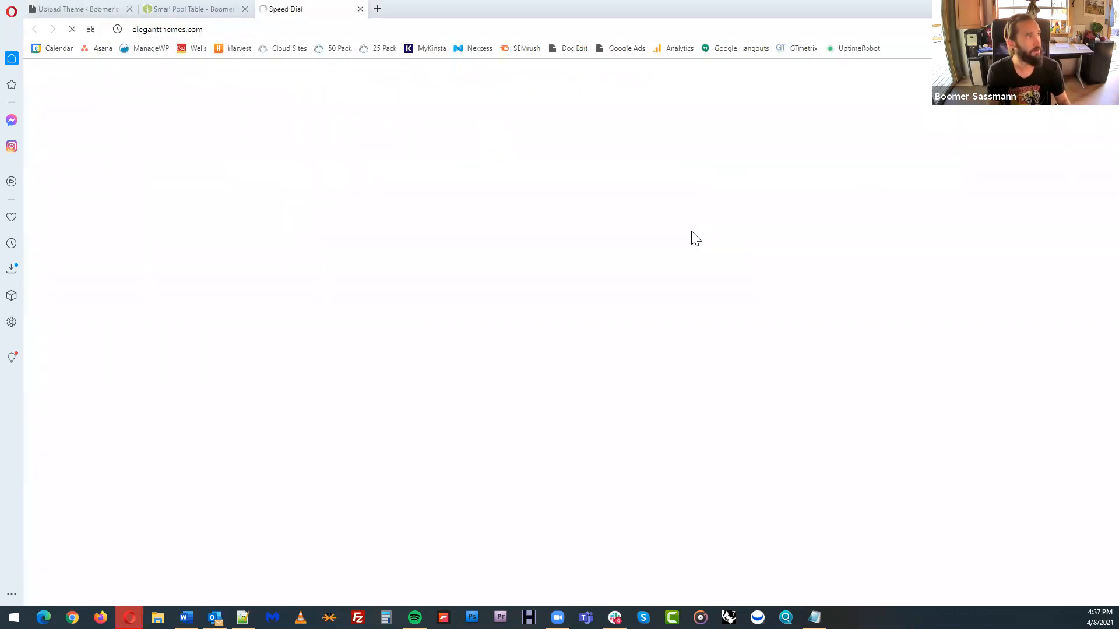
left_click(936, 88)
scroll(541, 356, "down", 3)
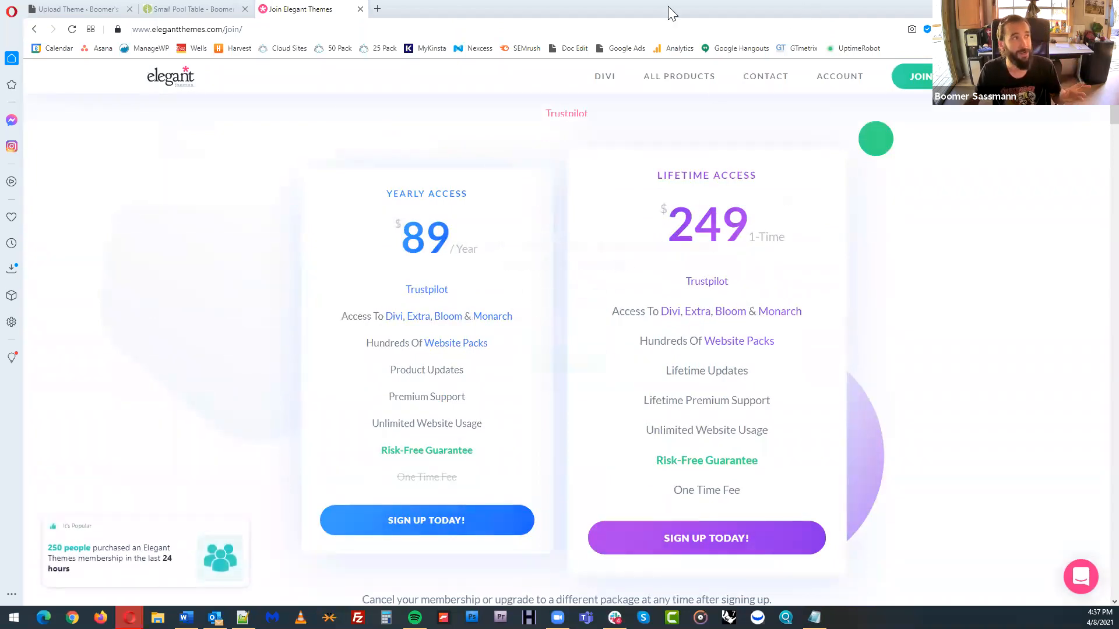
left_click(361, 9)
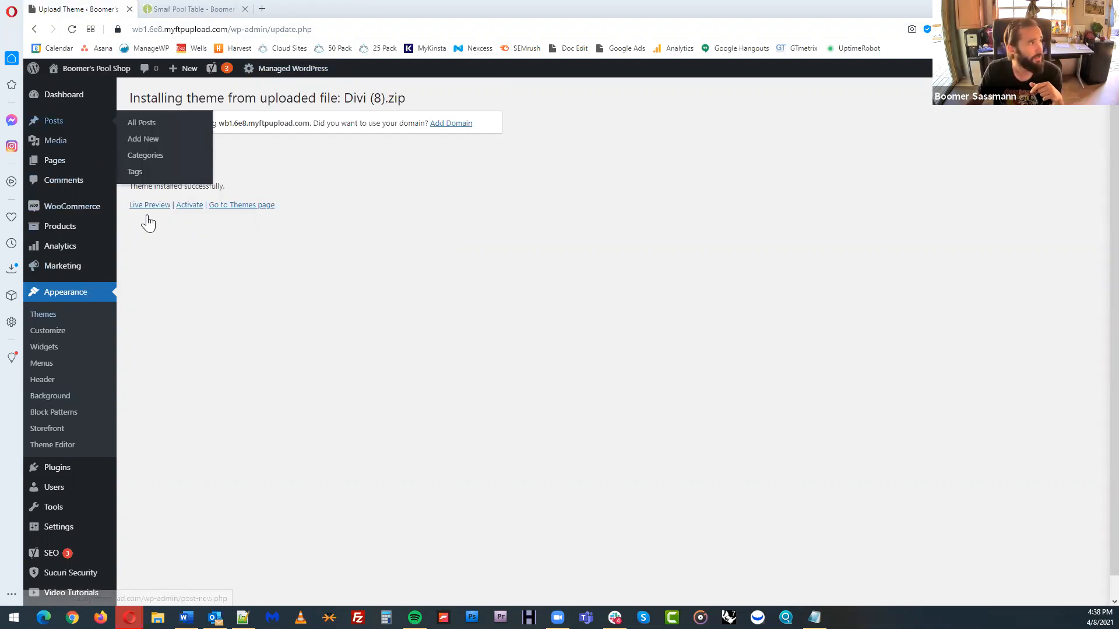
Activate the installed Divi theme and look over the installed themes
left_click(190, 208)
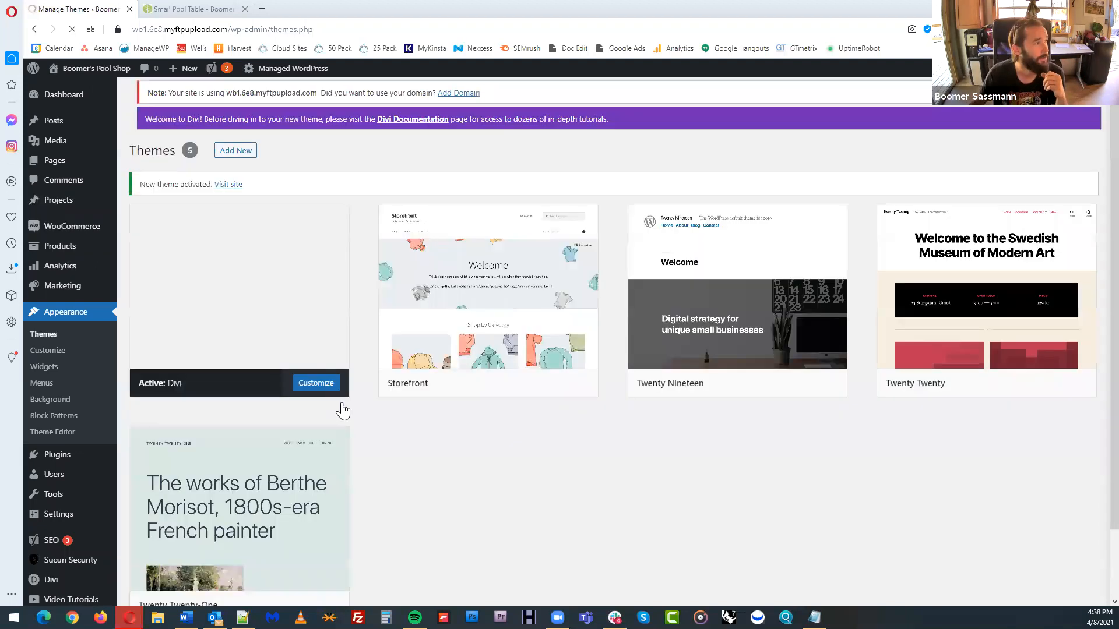
scroll(787, 475, "down", 2)
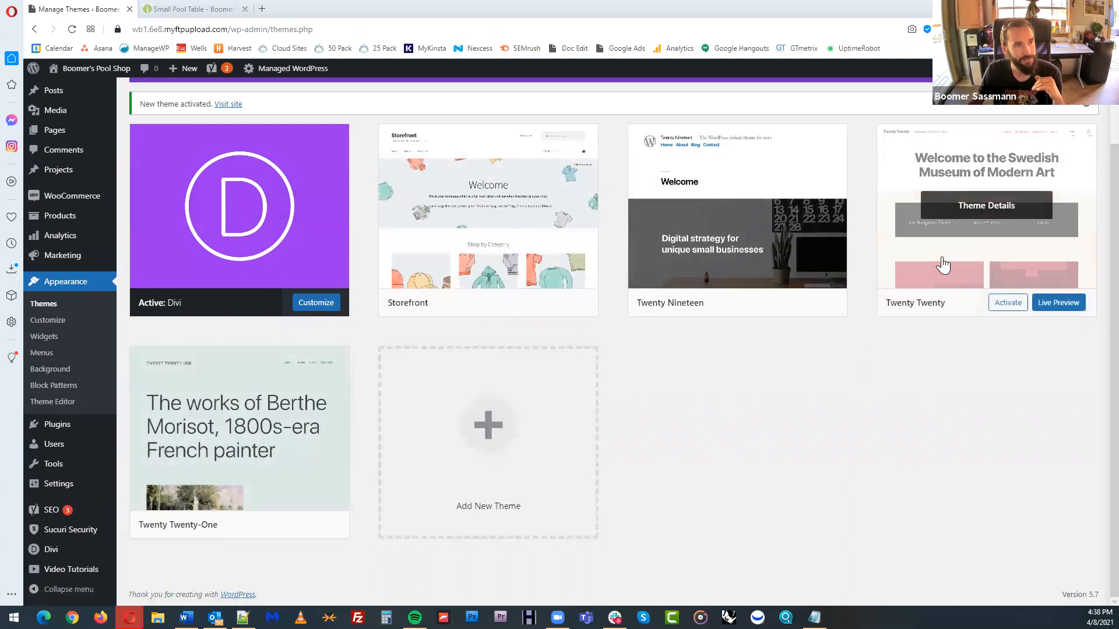
mouse_move(515, 233)
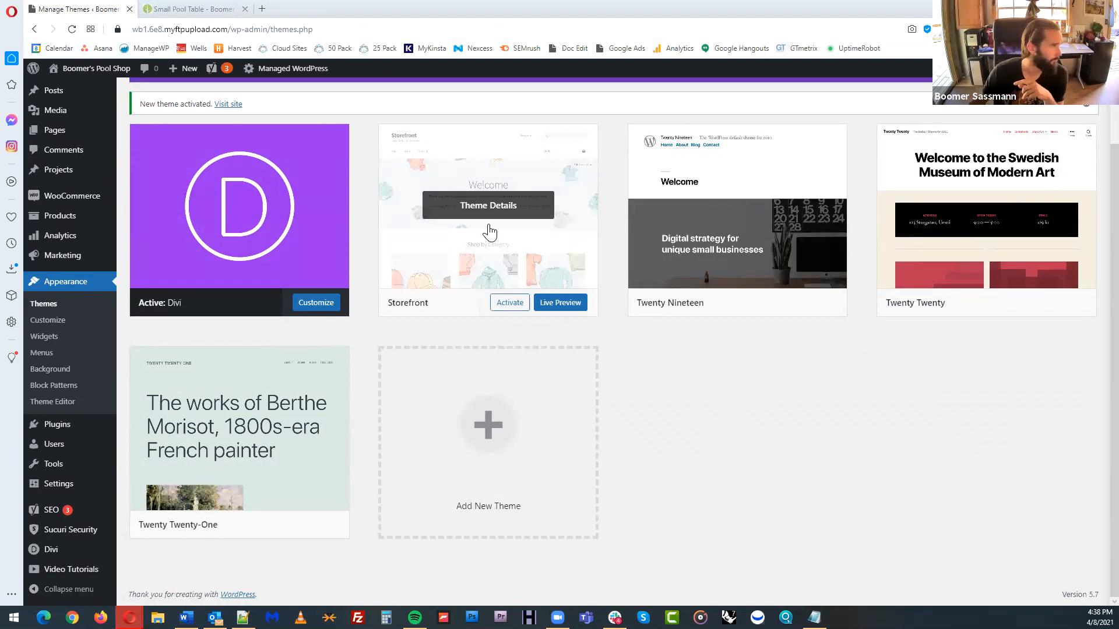
mouse_move(236, 204)
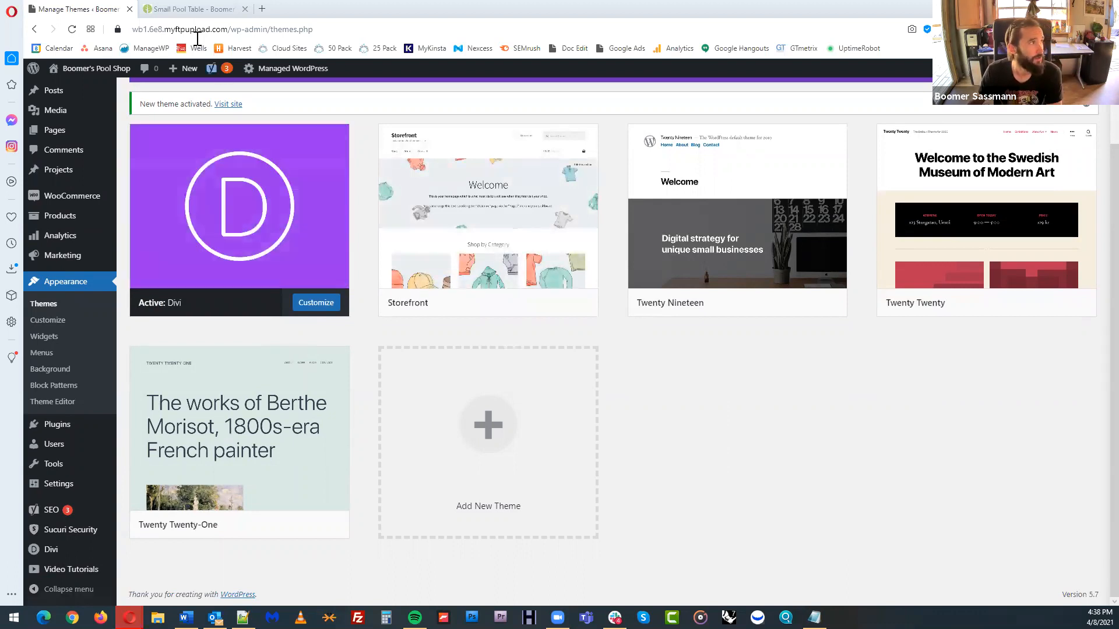
Reload the live store, go to its homepage and examine how the content looks under the Divi theme
left_click(194, 9)
key("F5")
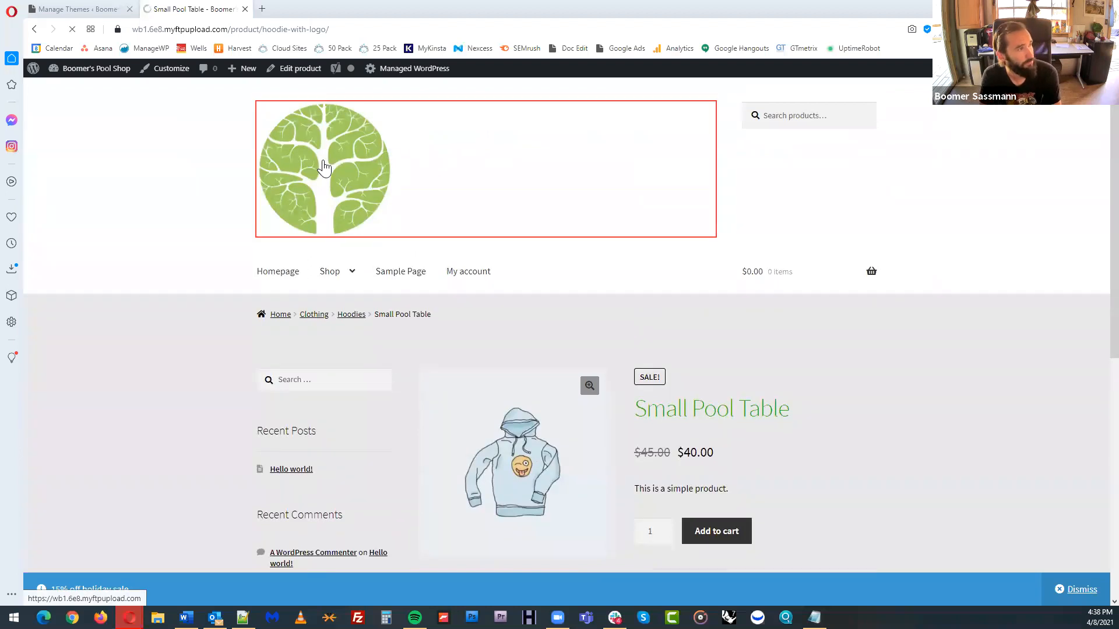
left_click(324, 168)
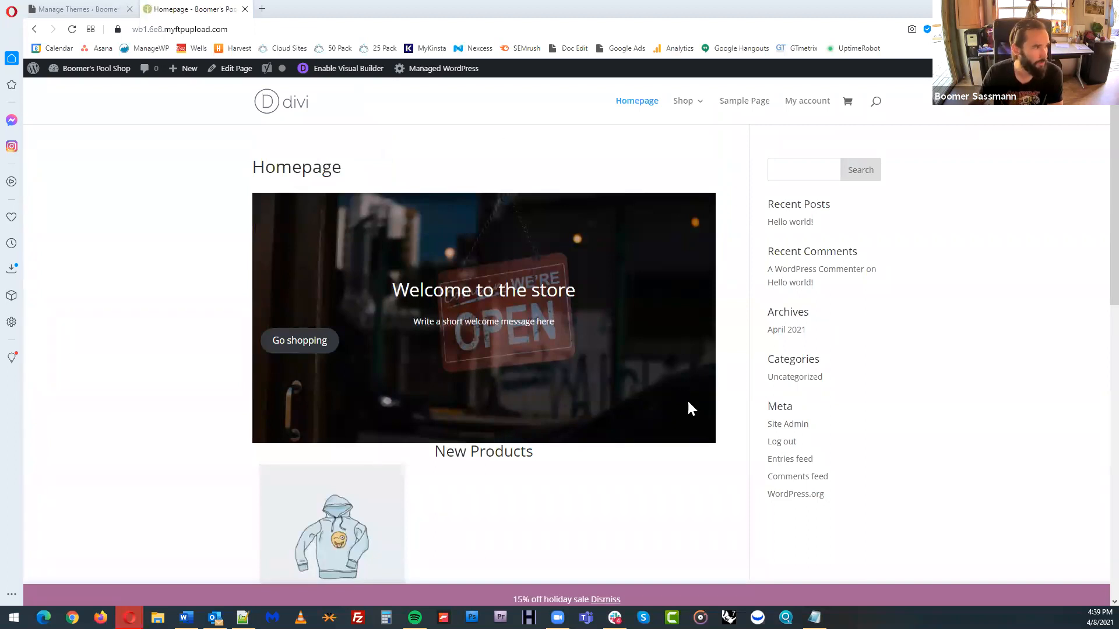
scroll(687, 399, "down", 3)
scroll(527, 400, "down", 7)
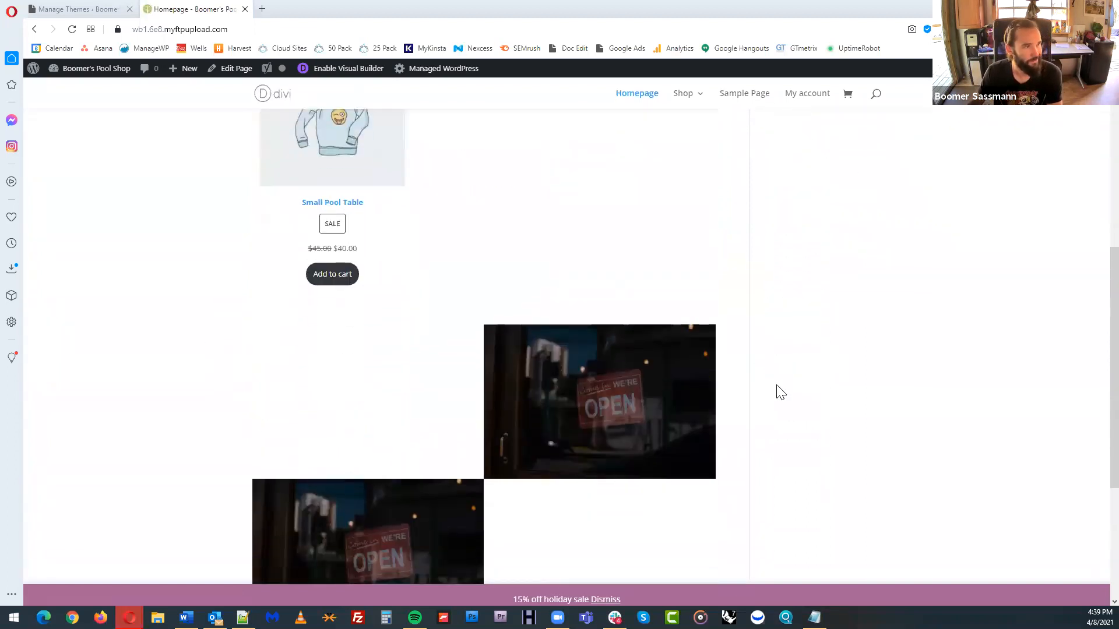
scroll(694, 408, "up", 10)
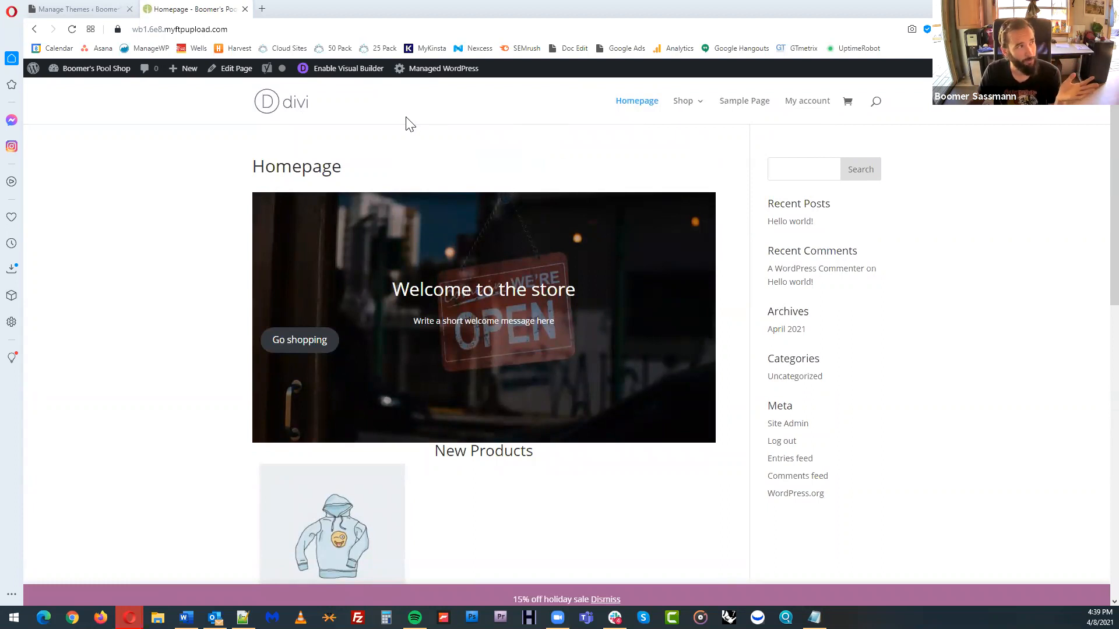
Enable the Divi Visual Builder on the homepage and choose to start from a premade layout
left_click(359, 79)
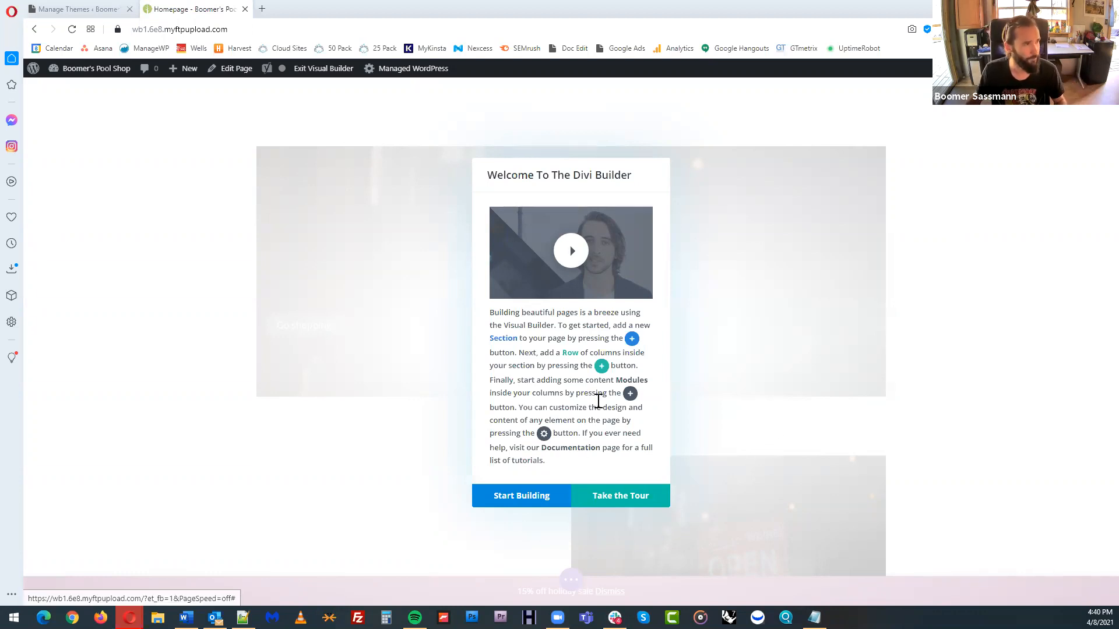
left_click(522, 496)
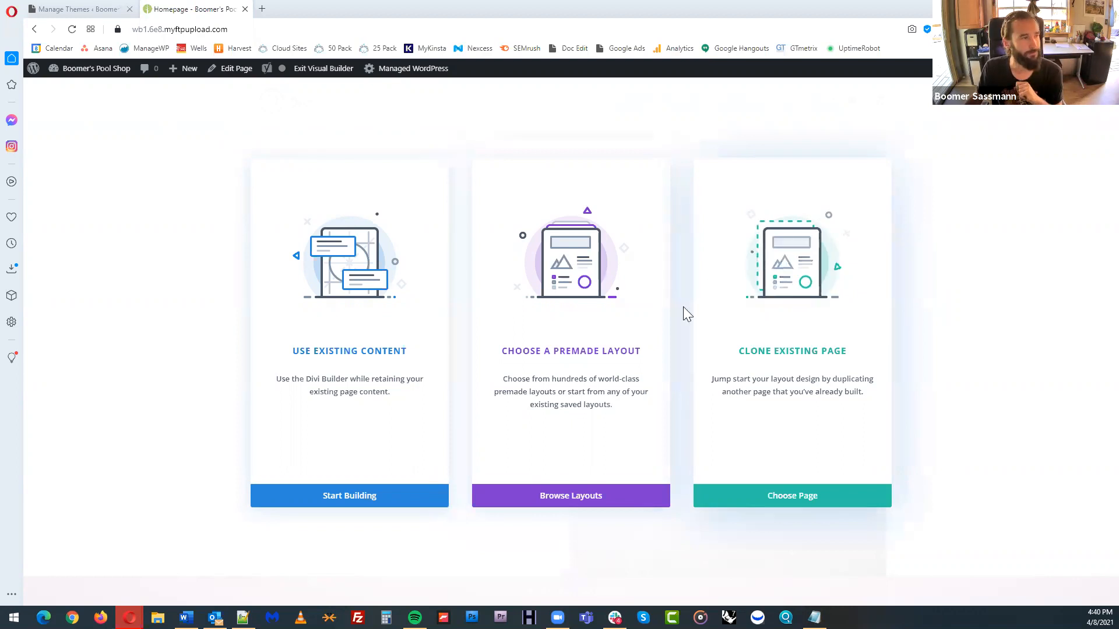
left_click(575, 276)
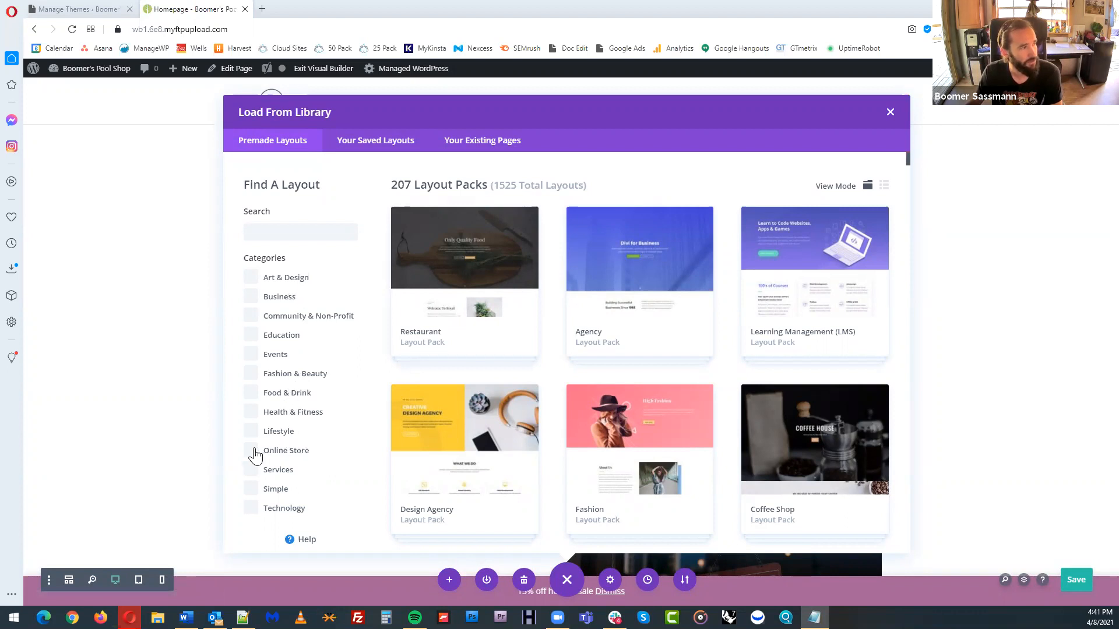
Filter the premade layouts to the Online Store category and open the Pet Supply layout pack
left_click(295, 452)
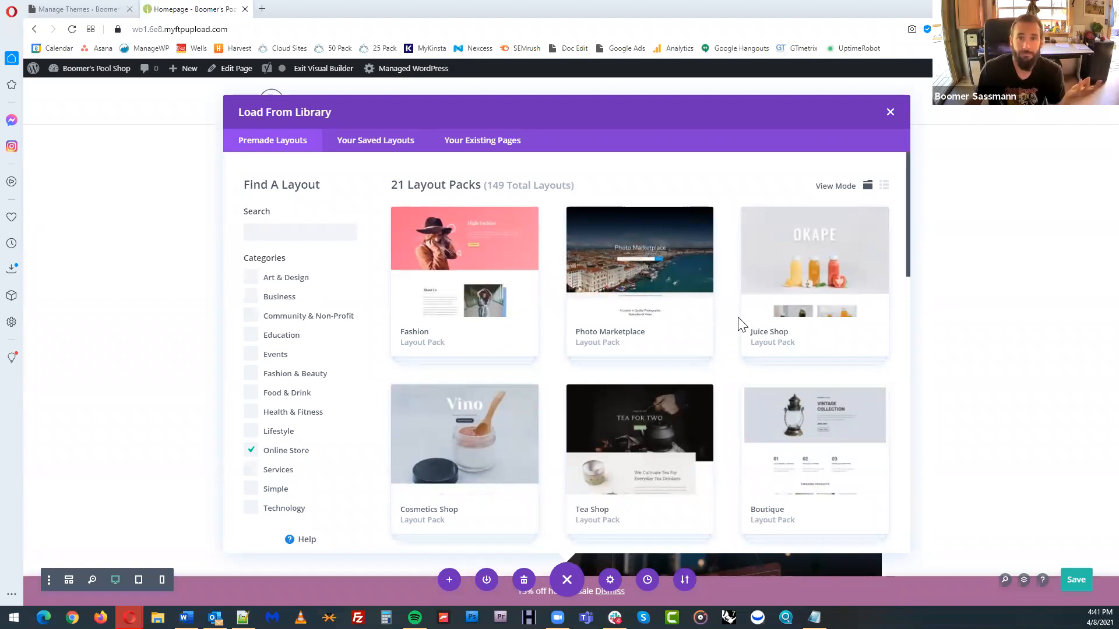
scroll(739, 396, "down", 6)
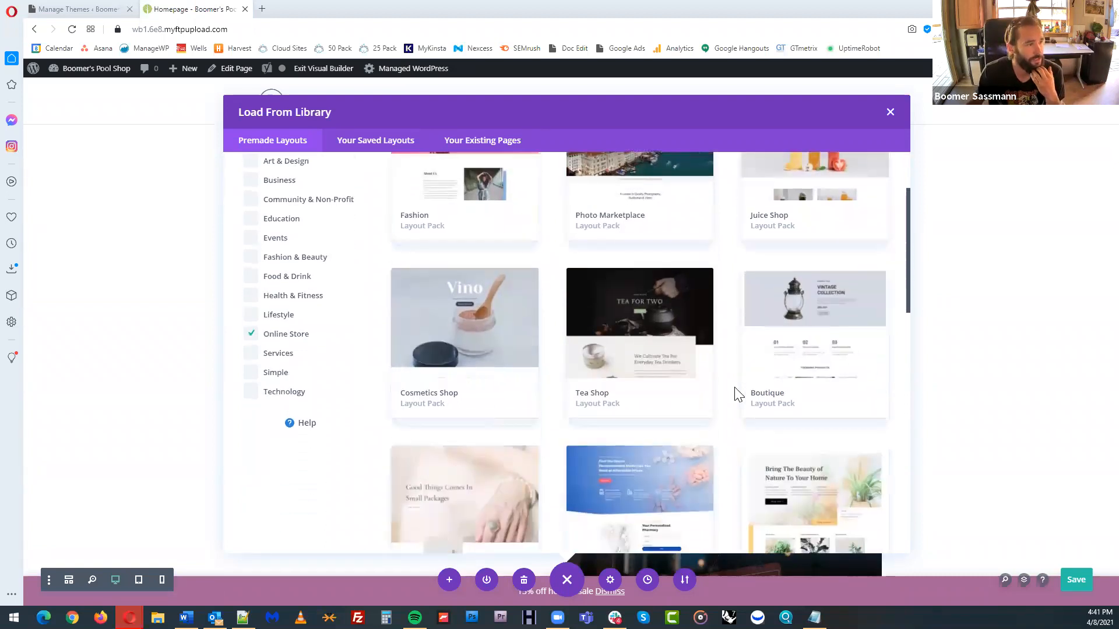
scroll(735, 394, "down", 7)
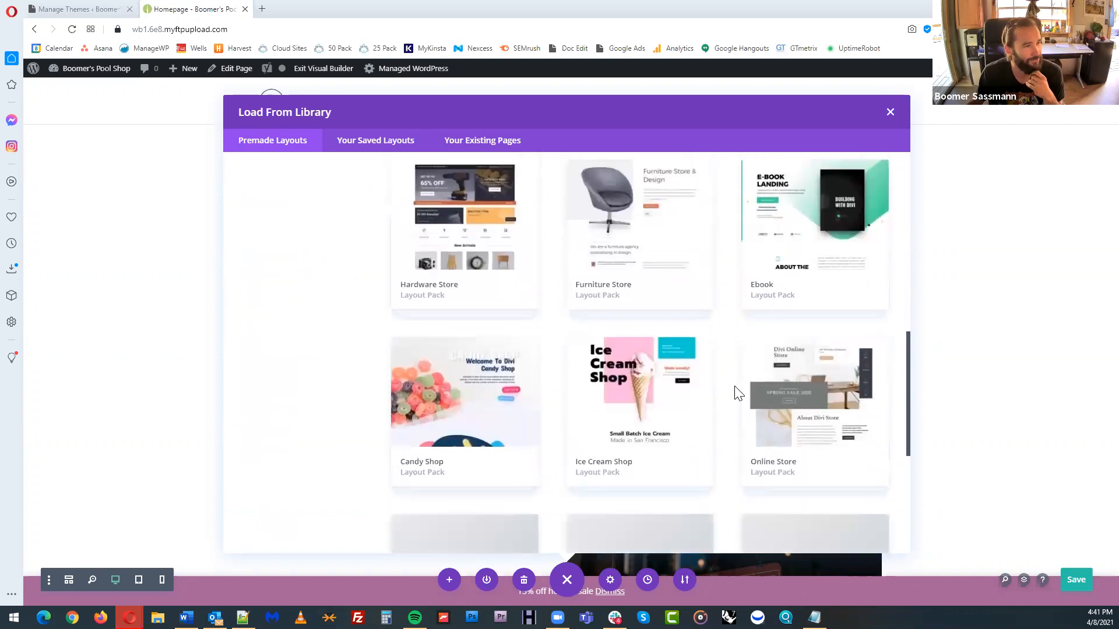
scroll(744, 375, "down", 2)
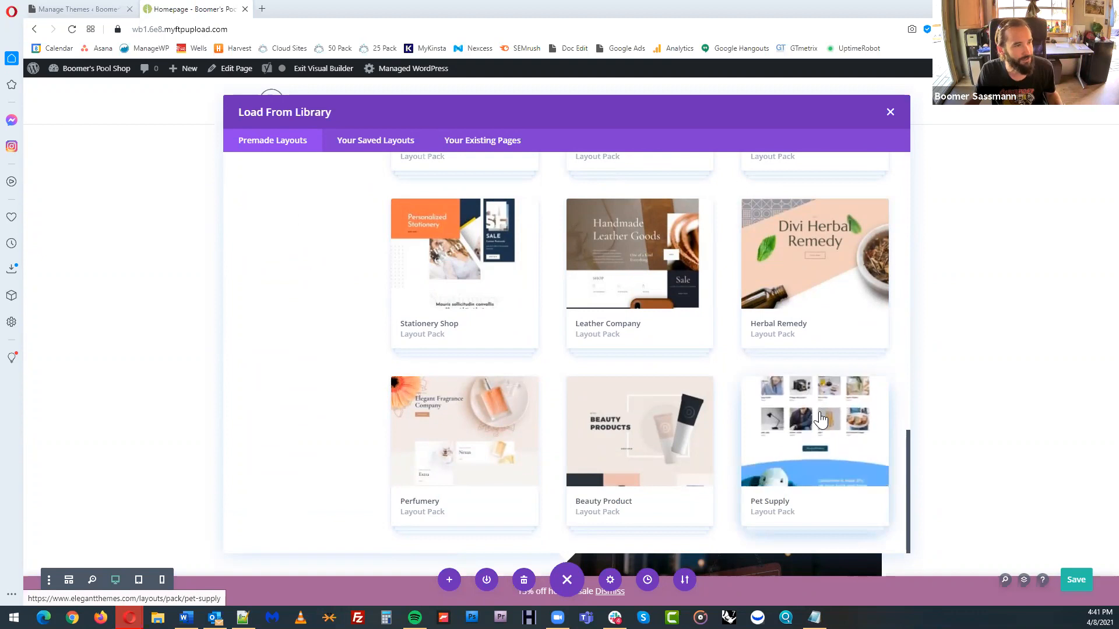
left_click(812, 442)
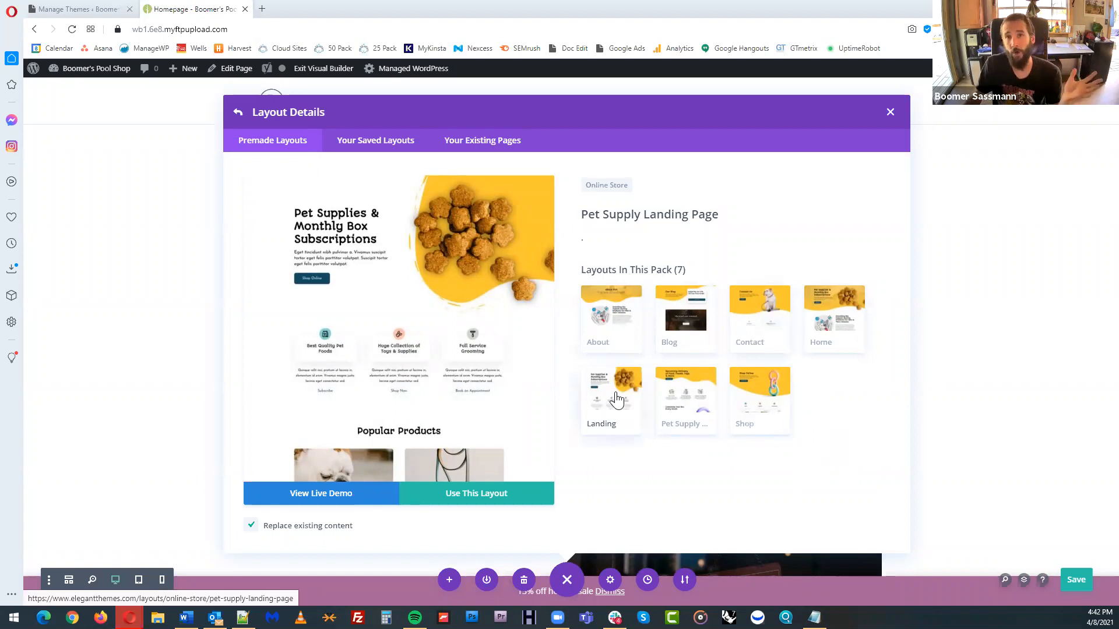
Compare the pack's Home and Landing layouts and choose the Pet Supply Landing Page layout for the homepage
left_click(829, 322)
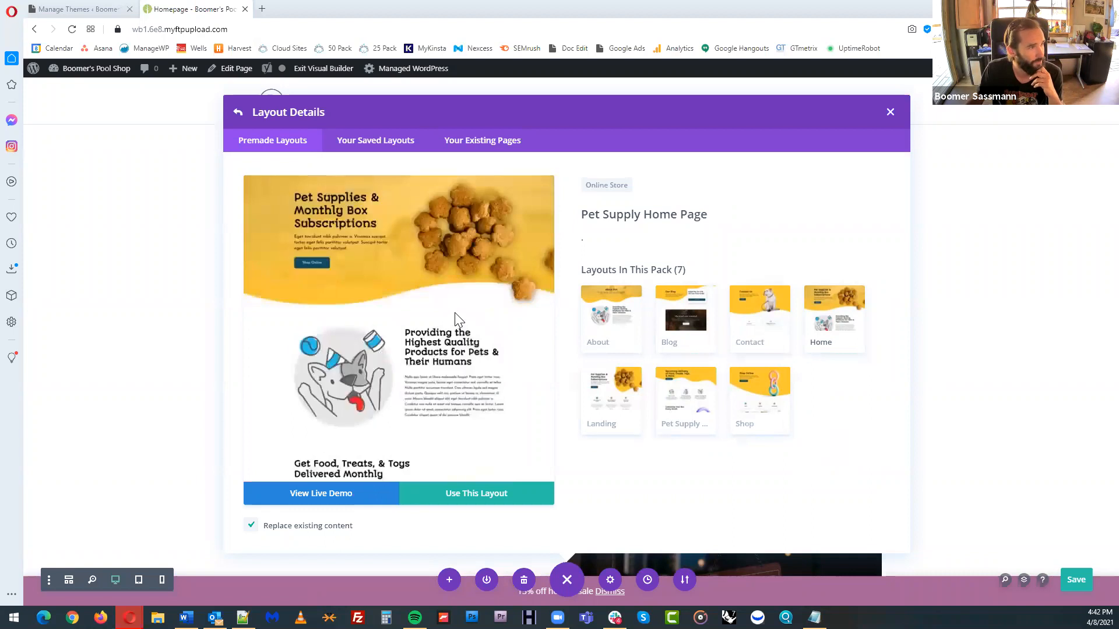
scroll(460, 319, "down", 10)
scroll(467, 312, "up", 10)
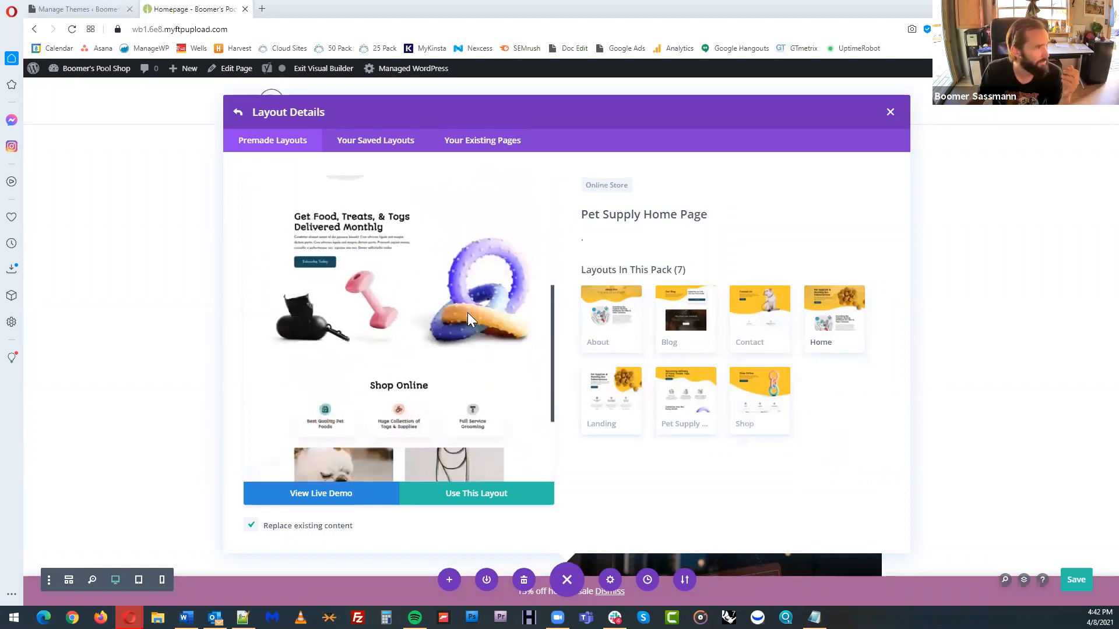
left_click(603, 400)
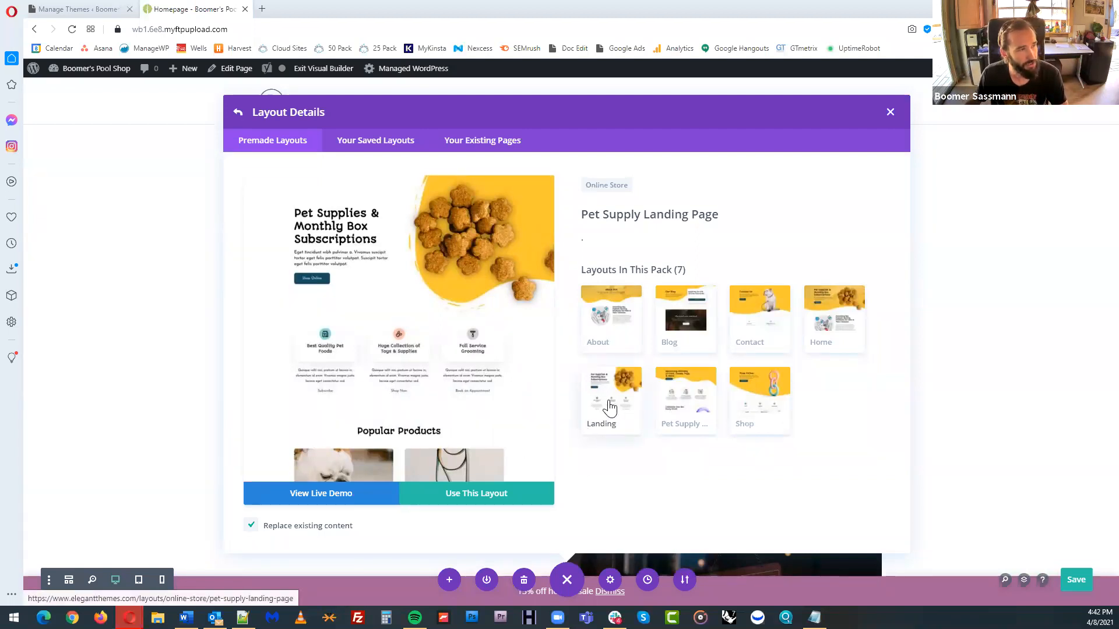
left_click(483, 502)
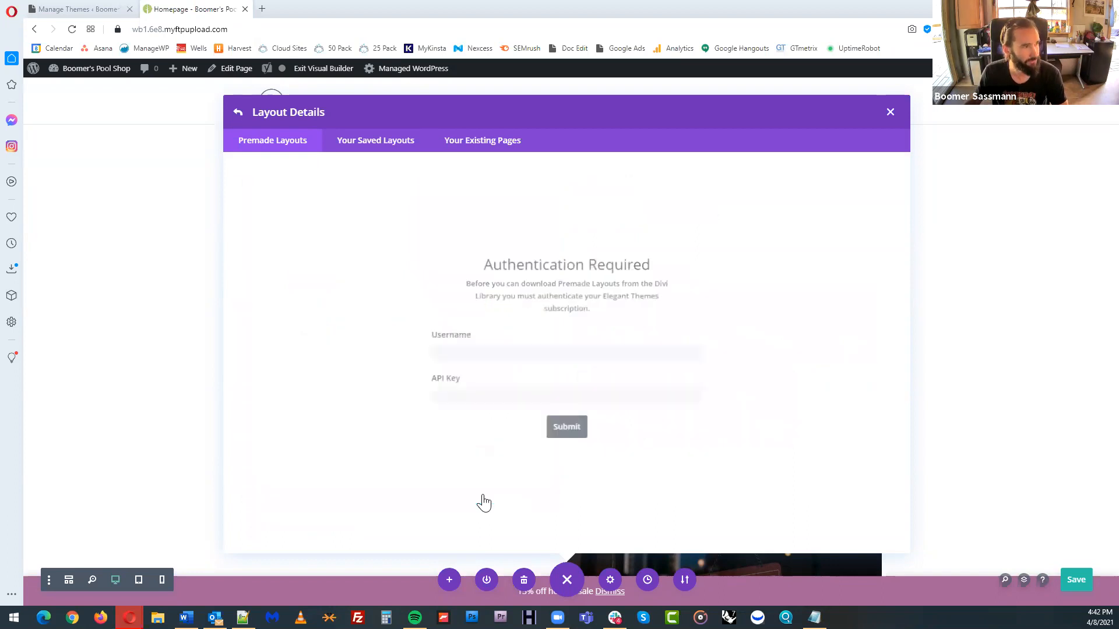
Authenticate the Elegant Themes subscription by pasting the API key, entering the account username and submitting them
left_click(503, 401)
key("ctrl+v")
left_click(515, 351)
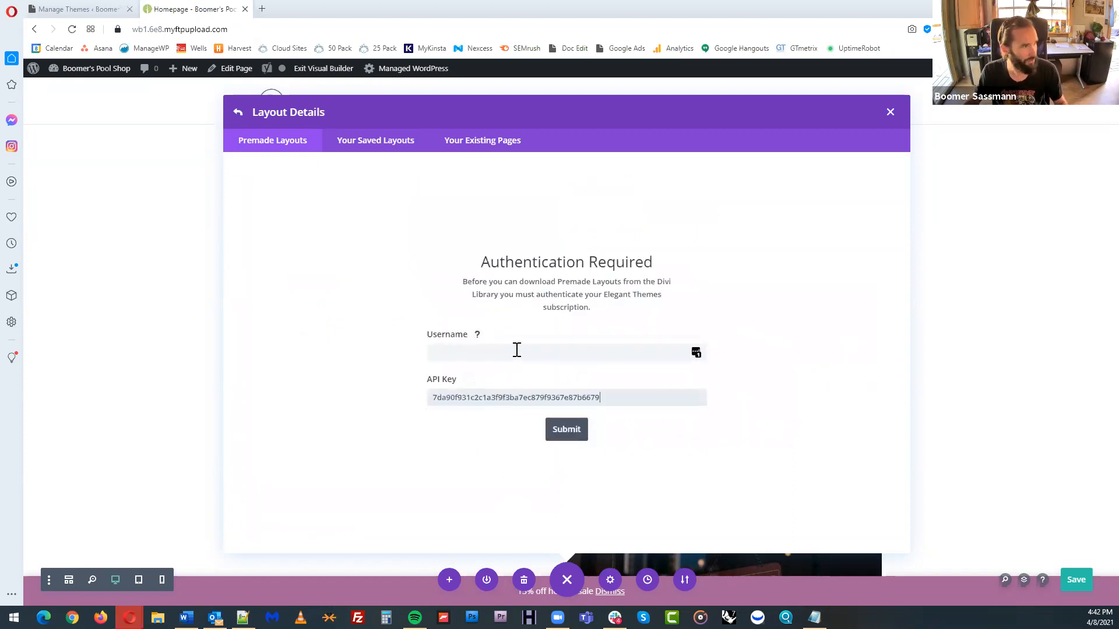
type("bigboomdesign")
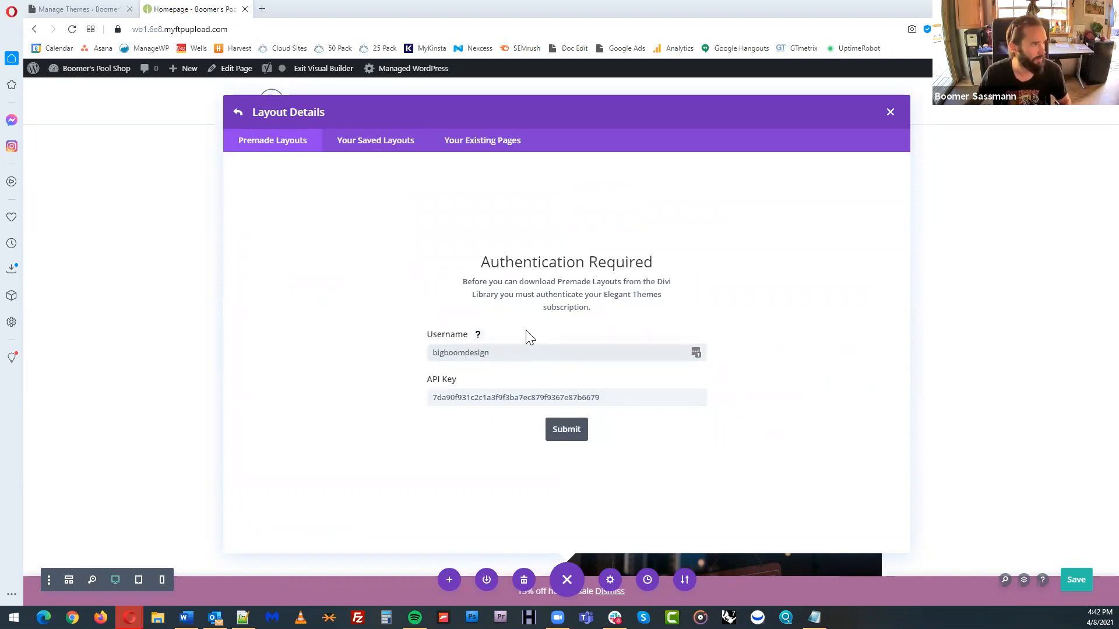
left_click(565, 430)
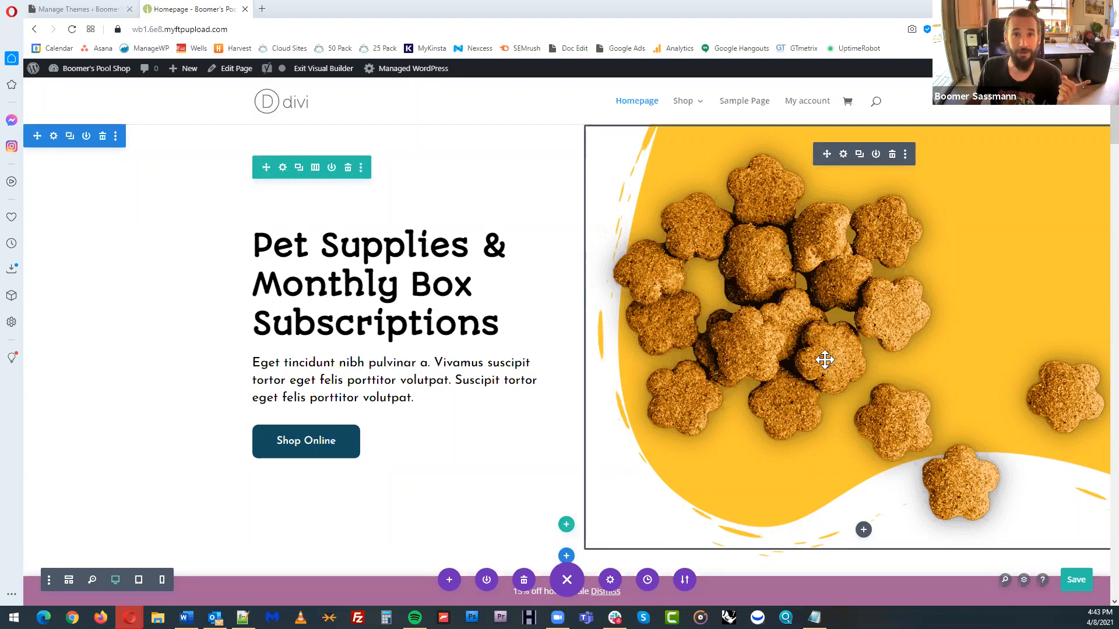
Open the hero image's settings, enlarge the settings window, review the content and background options, and close it
left_click(844, 155)
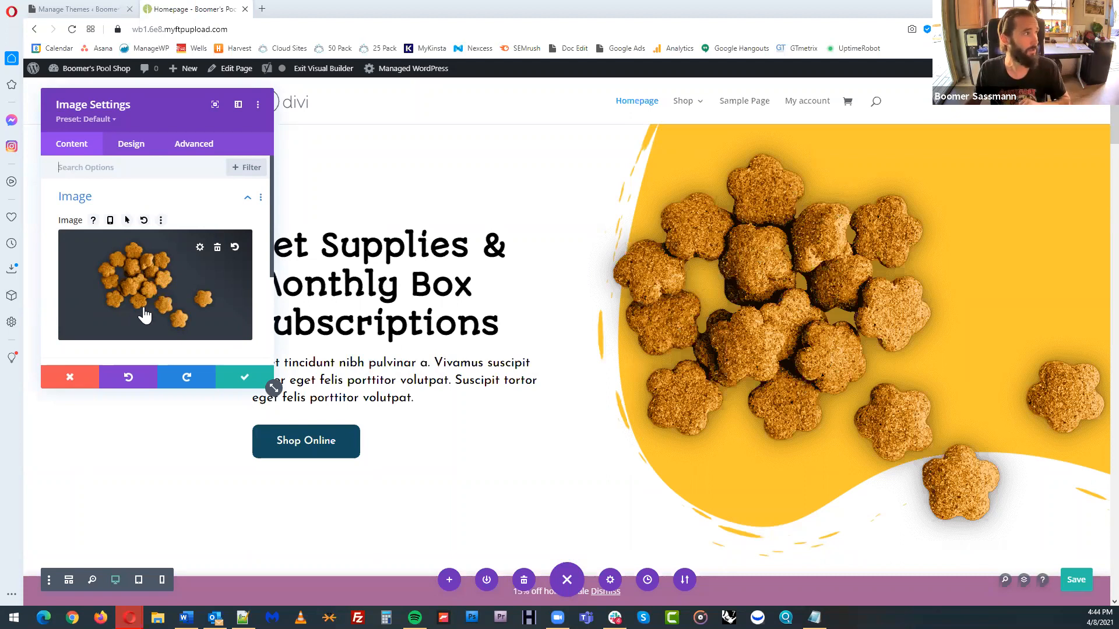
scroll(169, 297, "down", 1)
left_click_drag(276, 389, 502, 510)
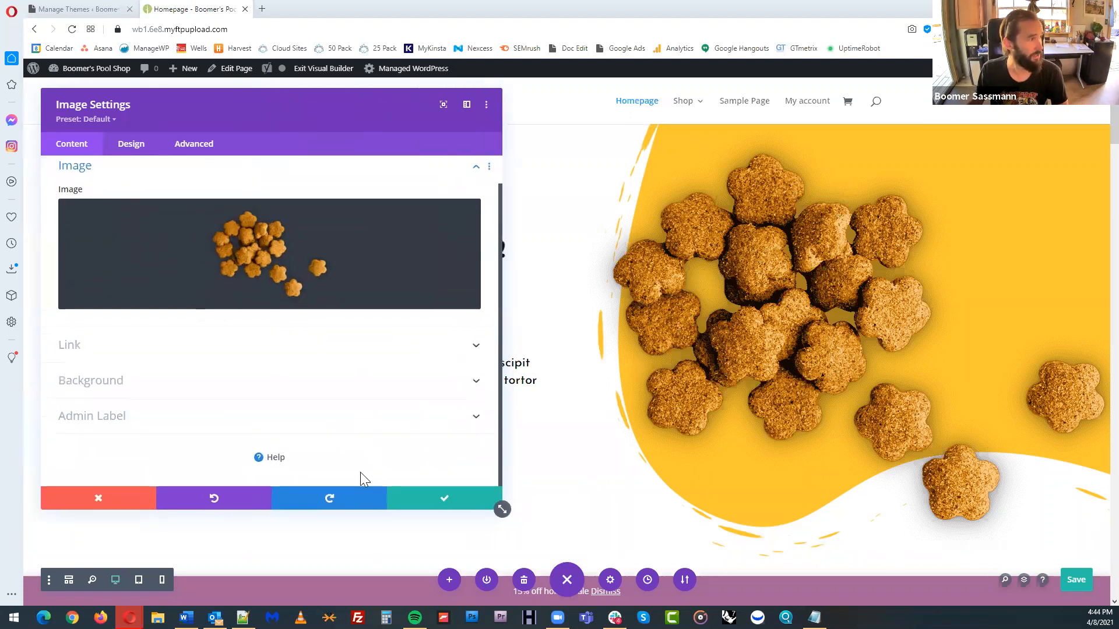
left_click(279, 389)
scroll(284, 386, "down", 1)
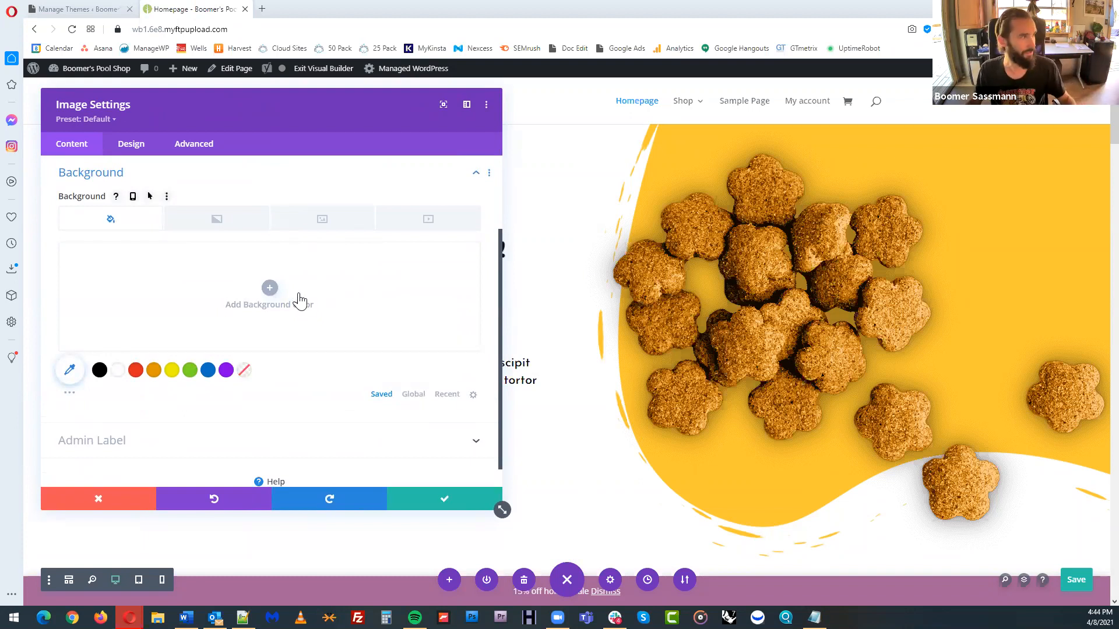
key("Escape")
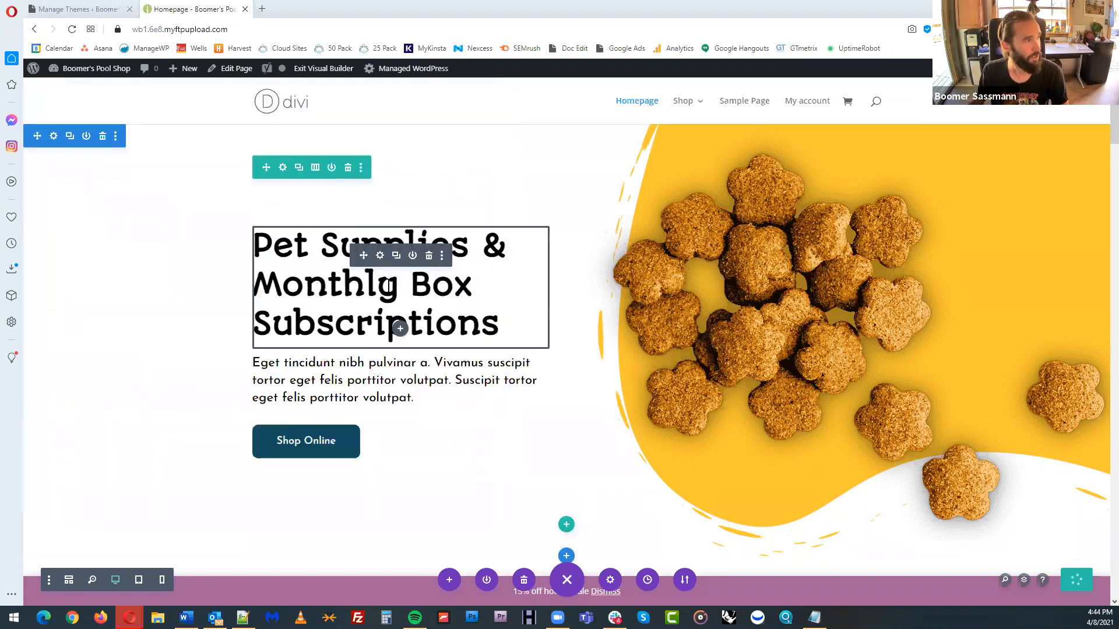
Shorten the hero heading to "Pet Supplies & Monthly" by removing the words "Box Subscriptions"
left_click(389, 285)
left_click(458, 323)
left_click_drag(499, 324, 411, 286)
key("BackSpace")
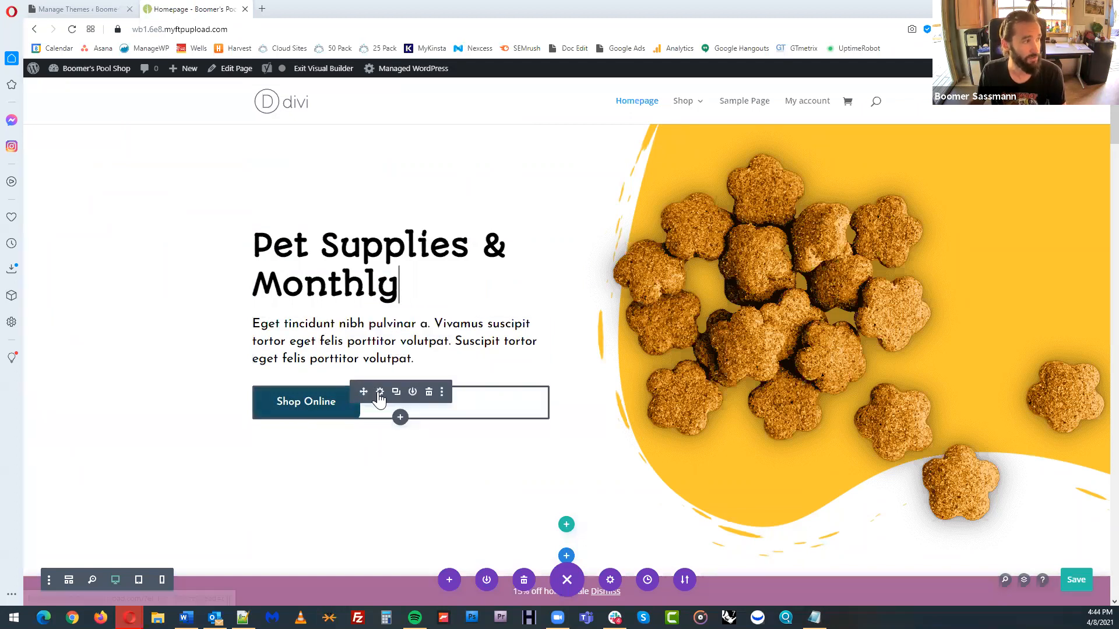
Change the hero button's text to "Shop Now" and save the button settings
left_click(380, 393)
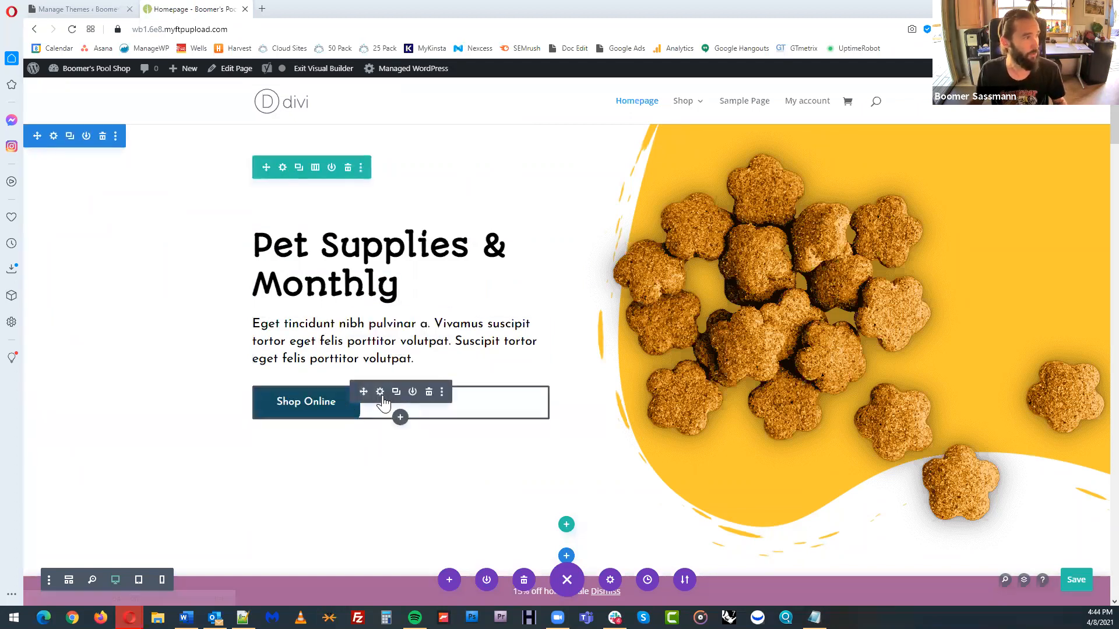
left_click(382, 393)
double_click(95, 239)
type("Now")
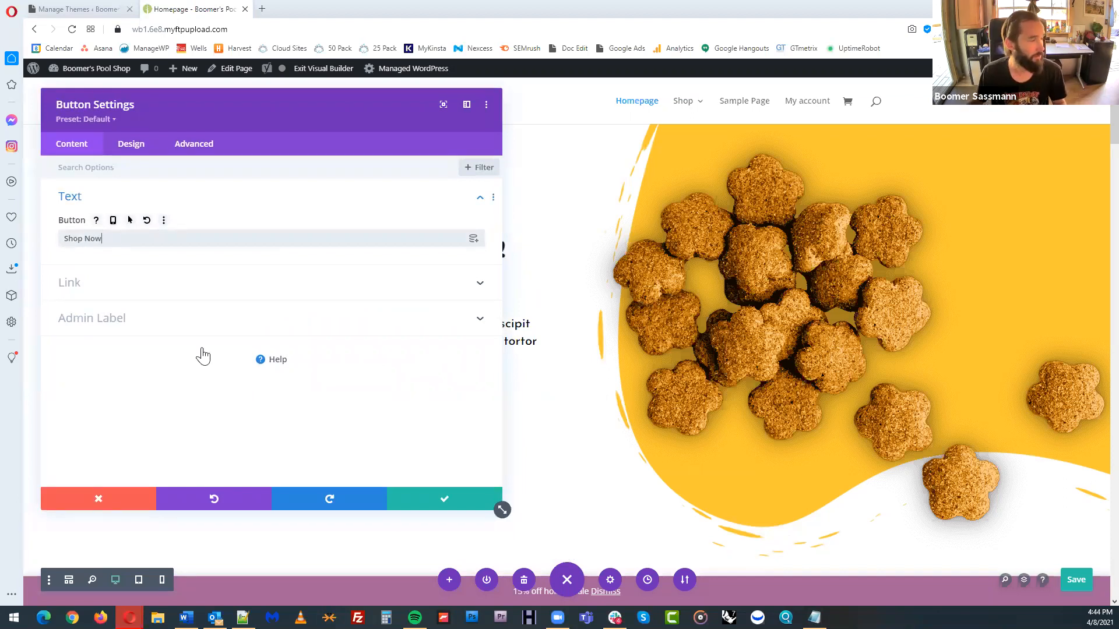
left_click(444, 498)
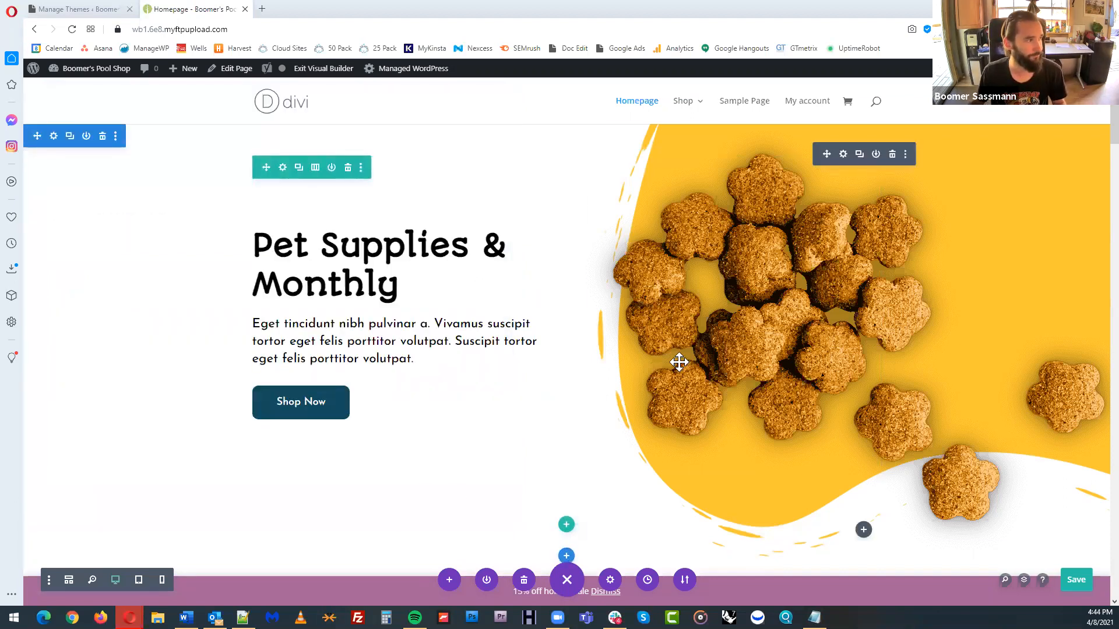
Open the settings of the shop module under Popular Products and review its column layout, content and pagination options
scroll(746, 355, "down", 3)
scroll(757, 355, "down", 3)
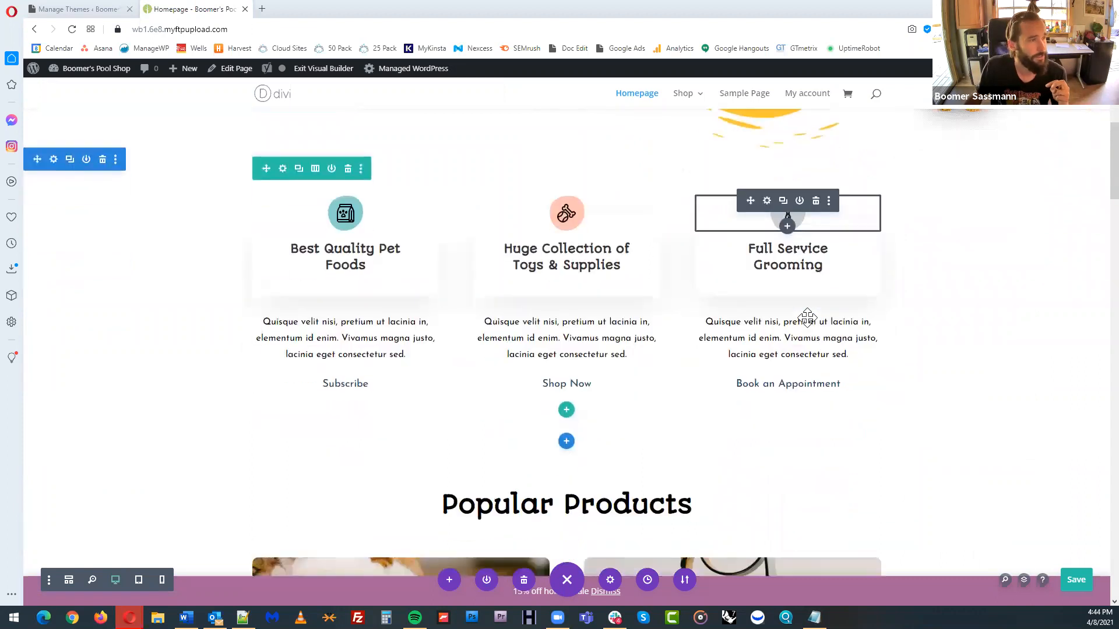
scroll(874, 307, "down", 5)
scroll(950, 318, "down", 3)
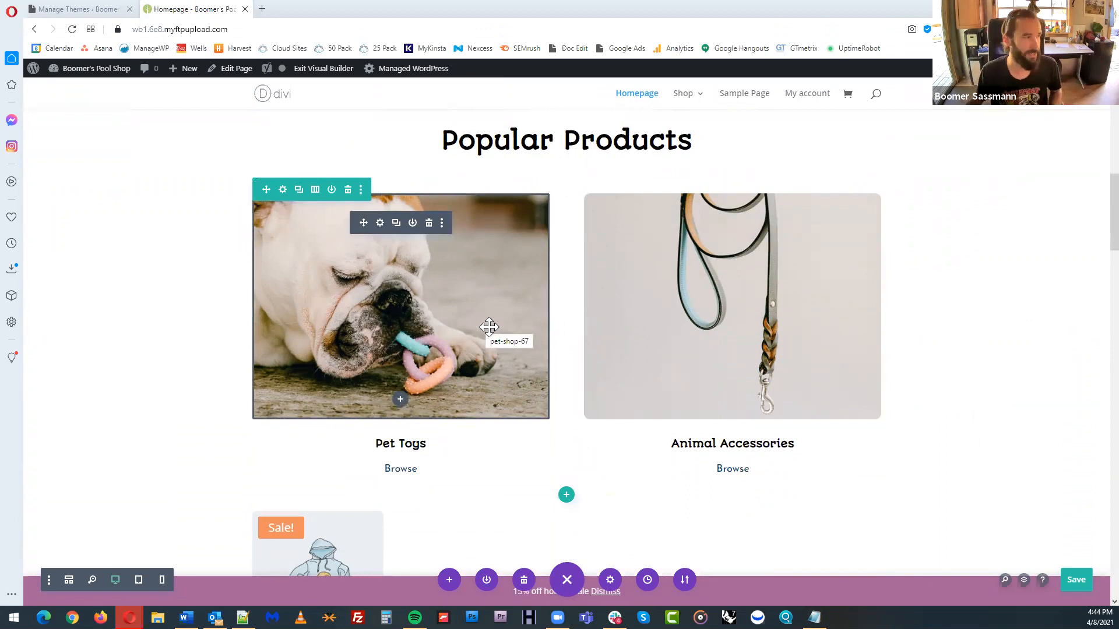
scroll(482, 362, "down", 5)
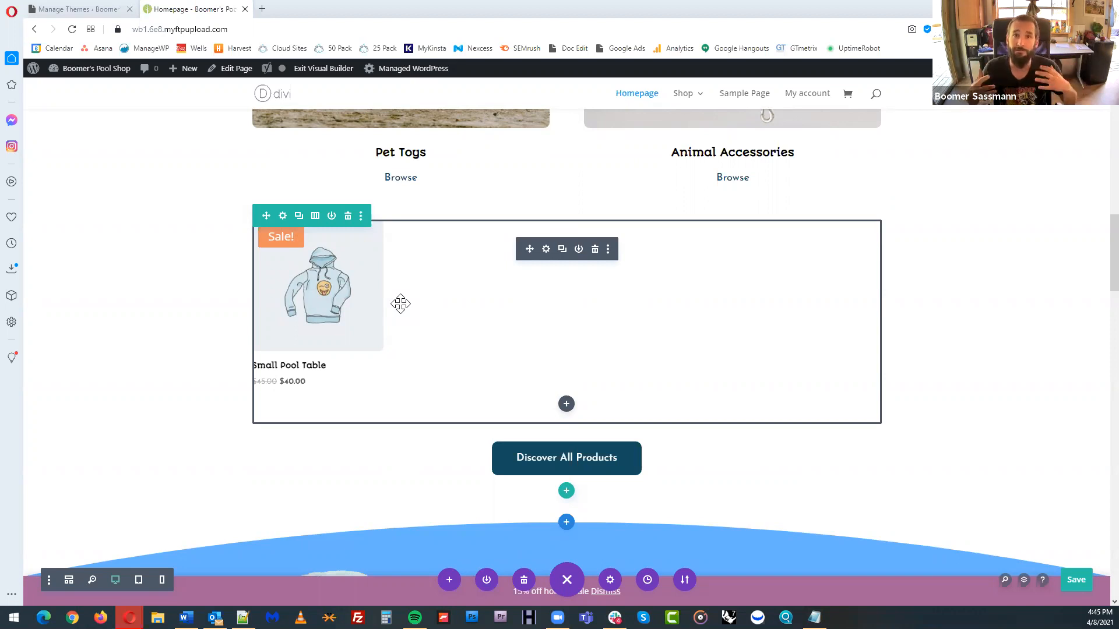
left_click(546, 250)
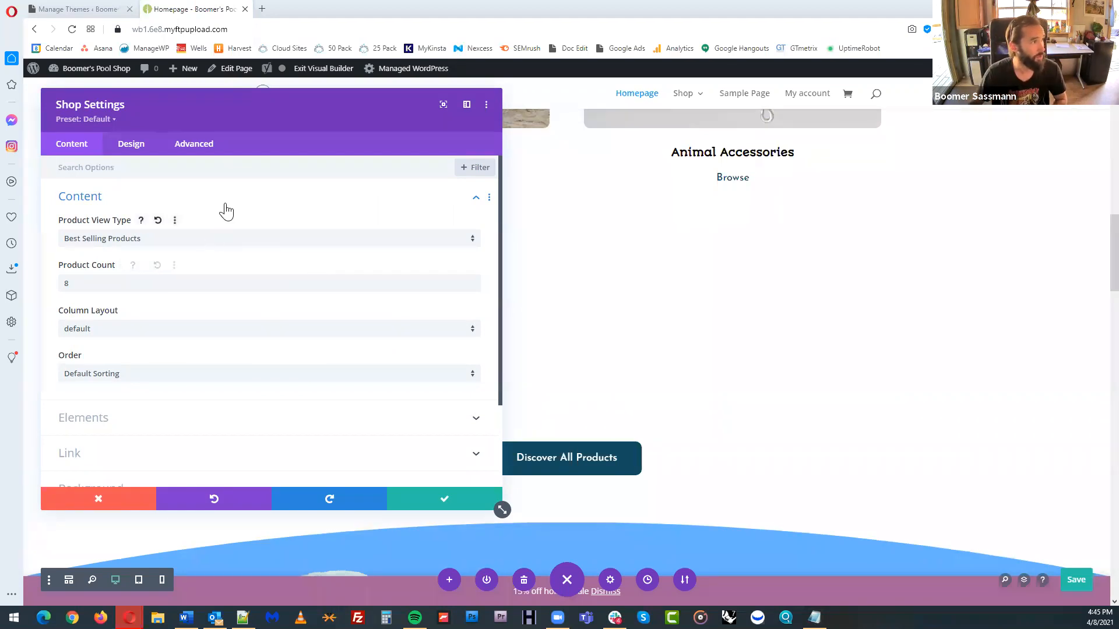
left_click_drag(245, 117, 867, 111)
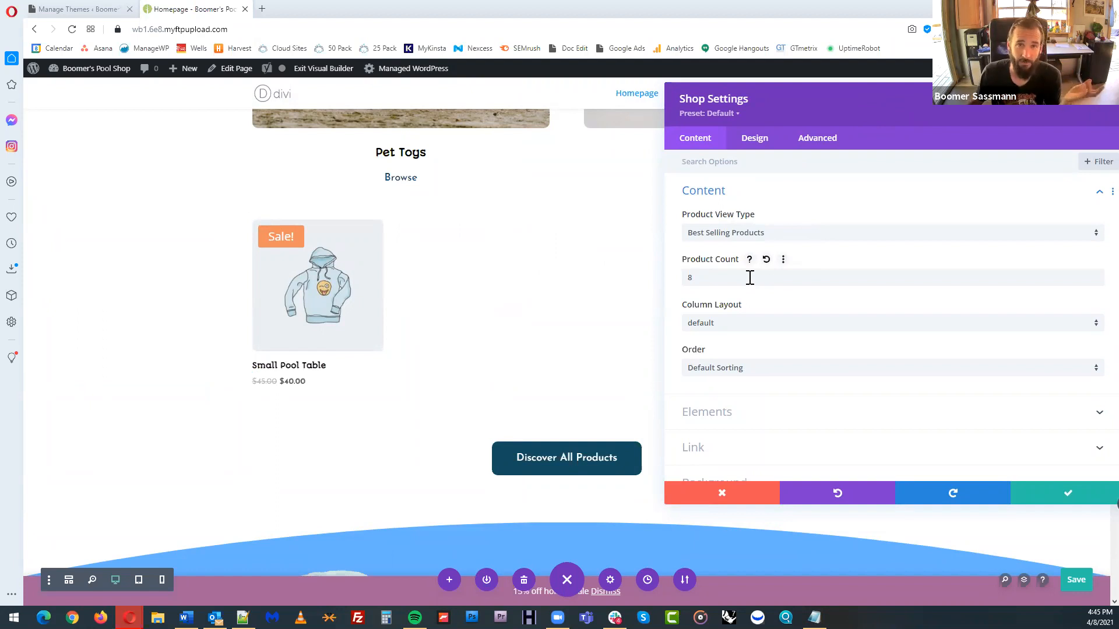
left_click(758, 324)
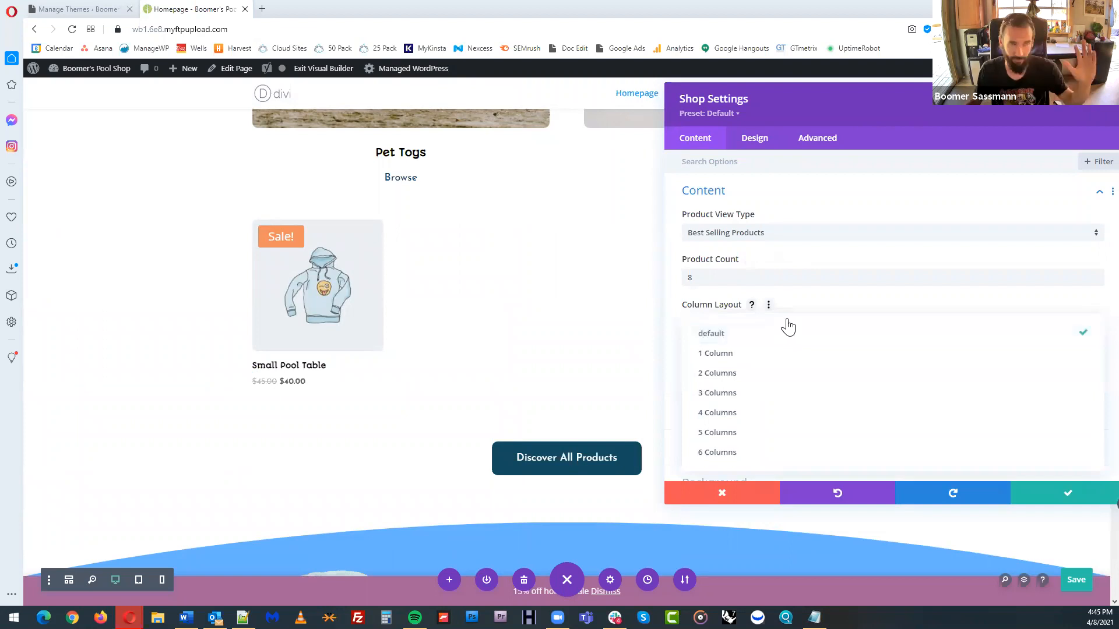
left_click(819, 298)
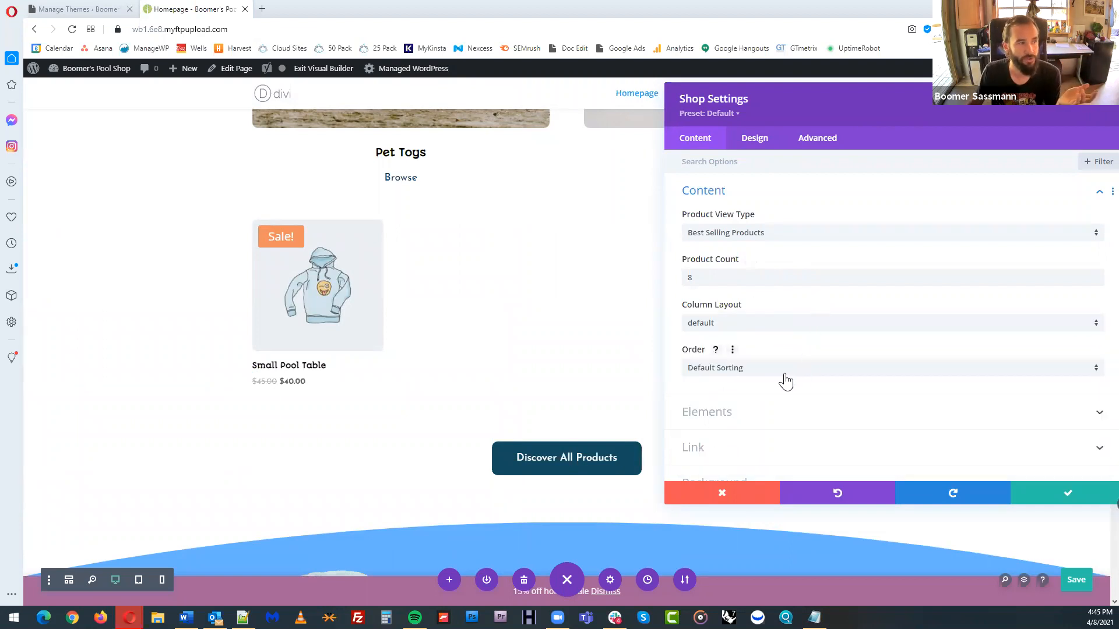
left_click(792, 419)
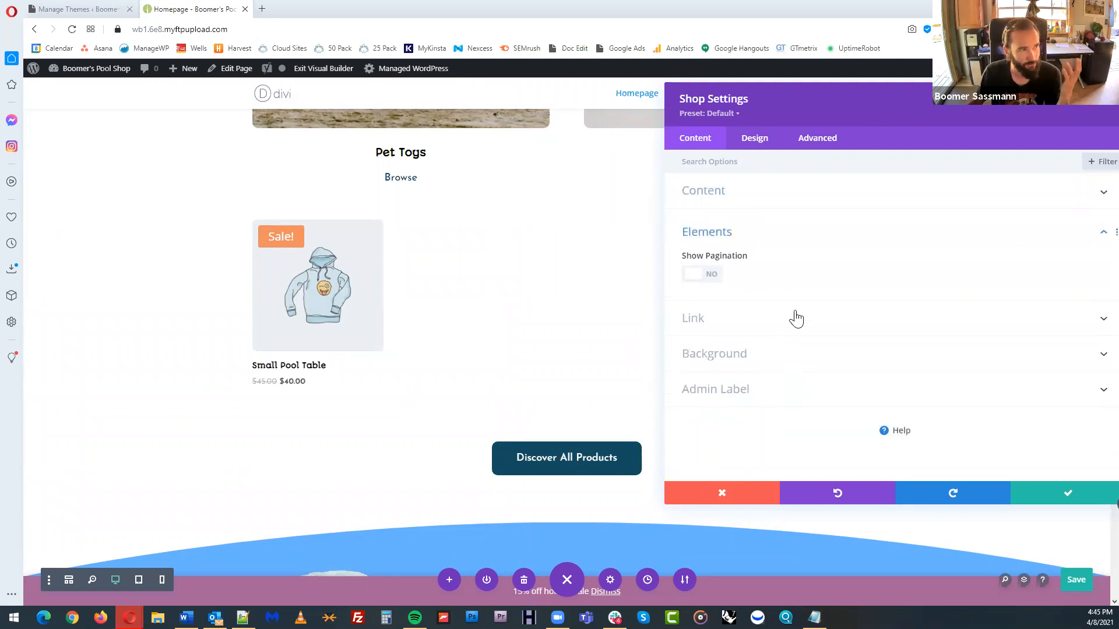
left_click(754, 236)
Set the shop module's price text size to 24px and save the module settings
left_click(756, 142)
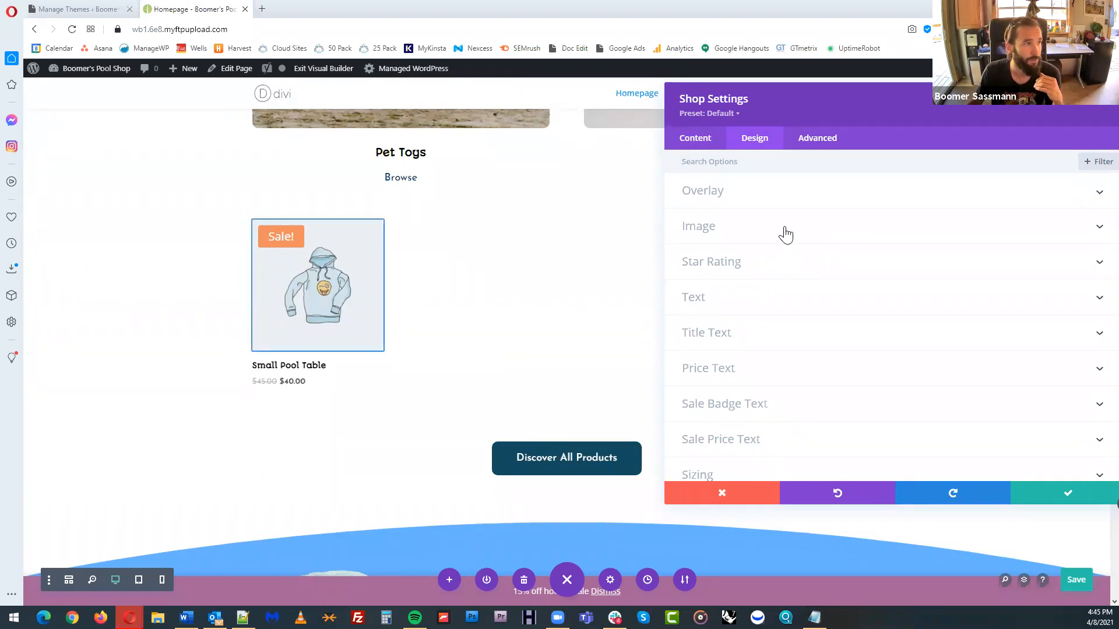
left_click(762, 373)
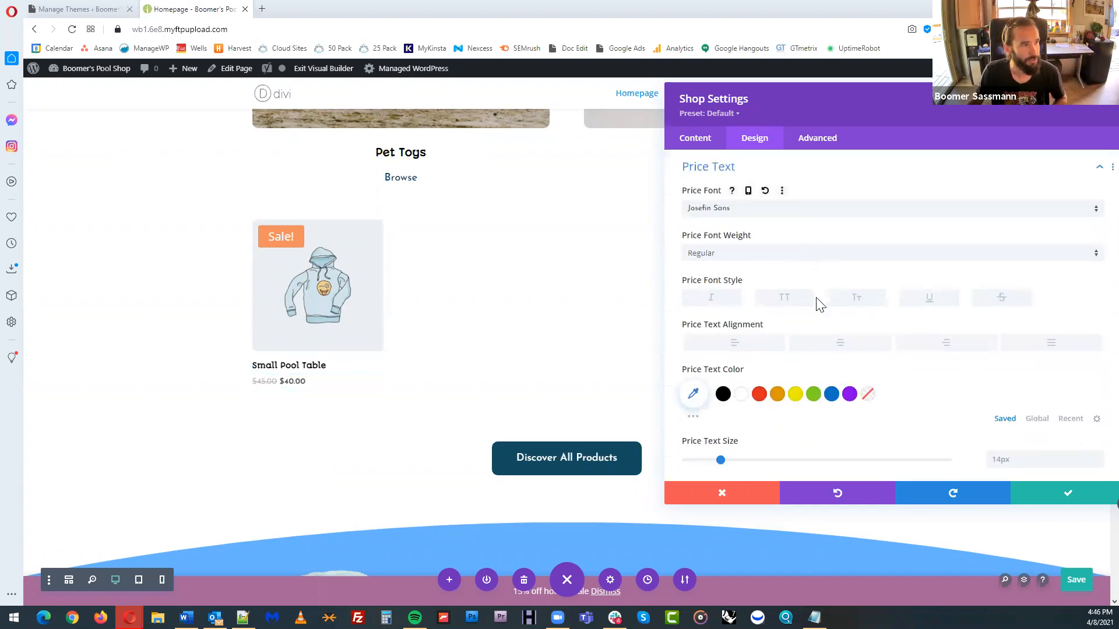
left_click_drag(722, 461, 750, 468)
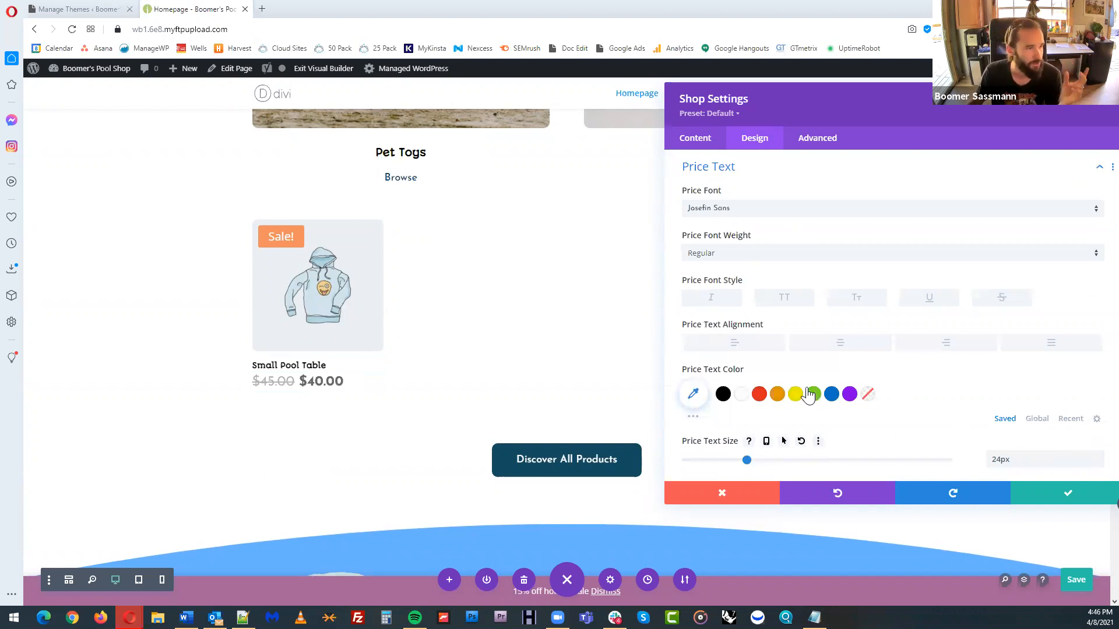
left_click_drag(823, 94, 815, 131)
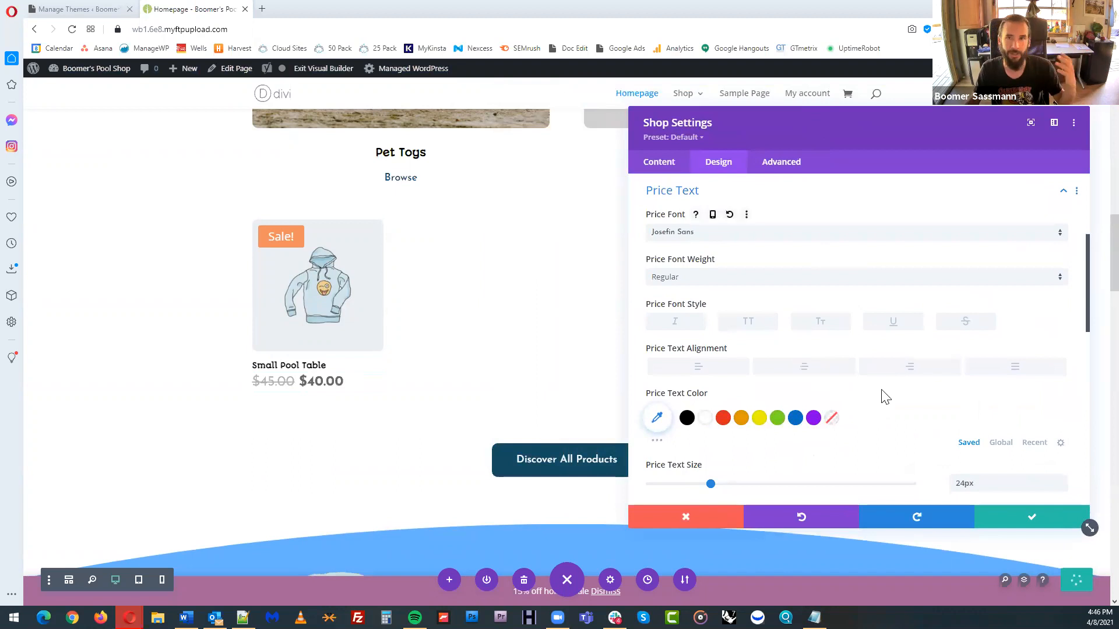
left_click(1032, 516)
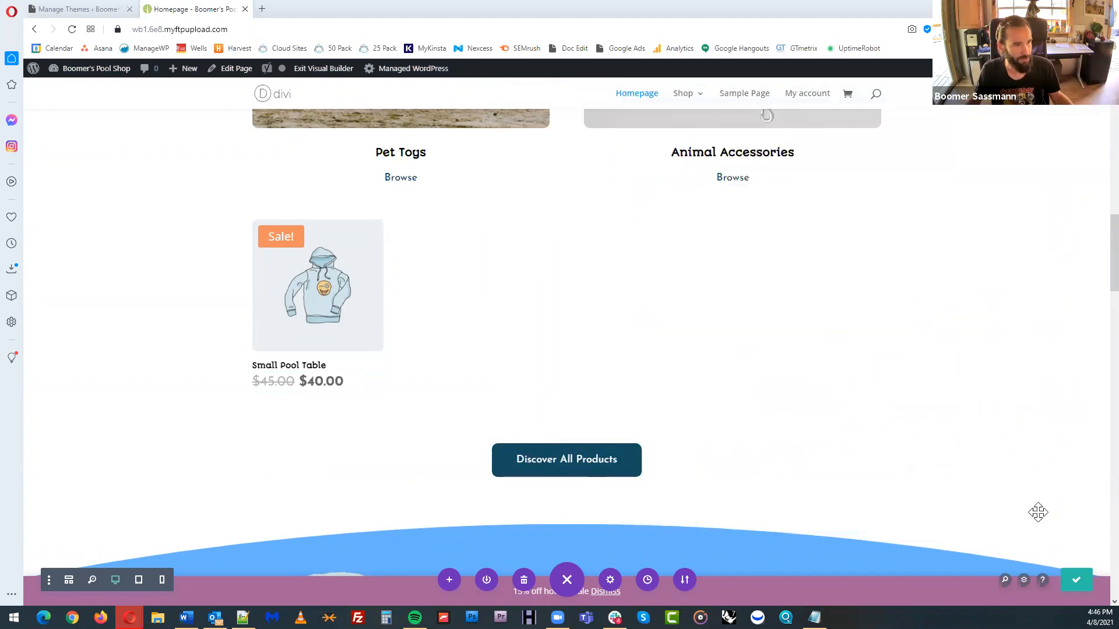
Delete the plush elephant image from the "Subscribe & Save $10" section
scroll(686, 404, "down", 7)
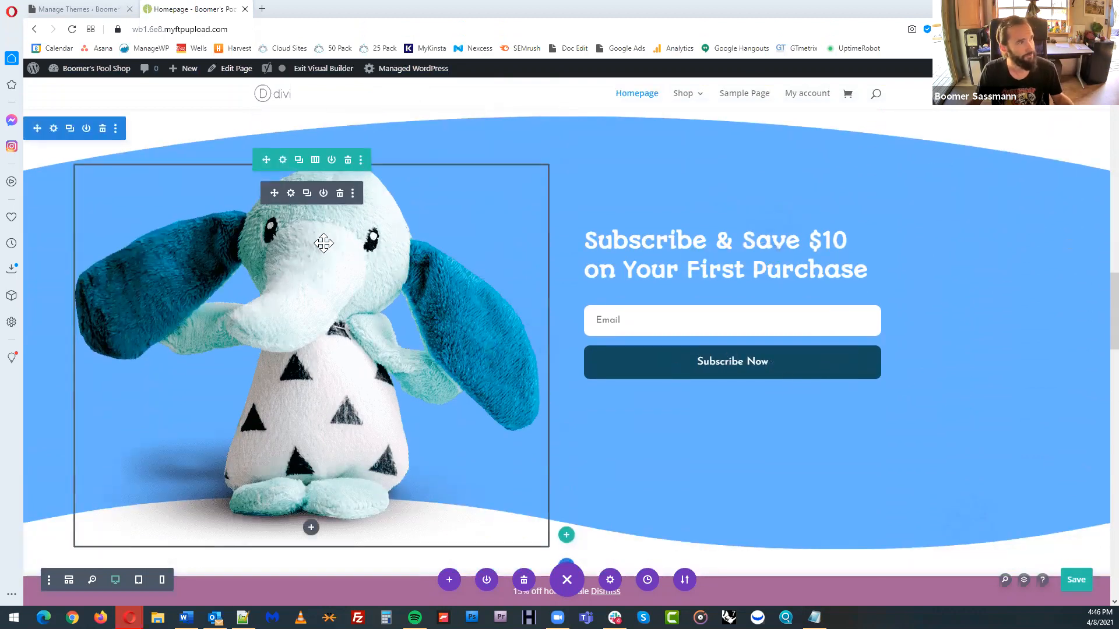
left_click(339, 194)
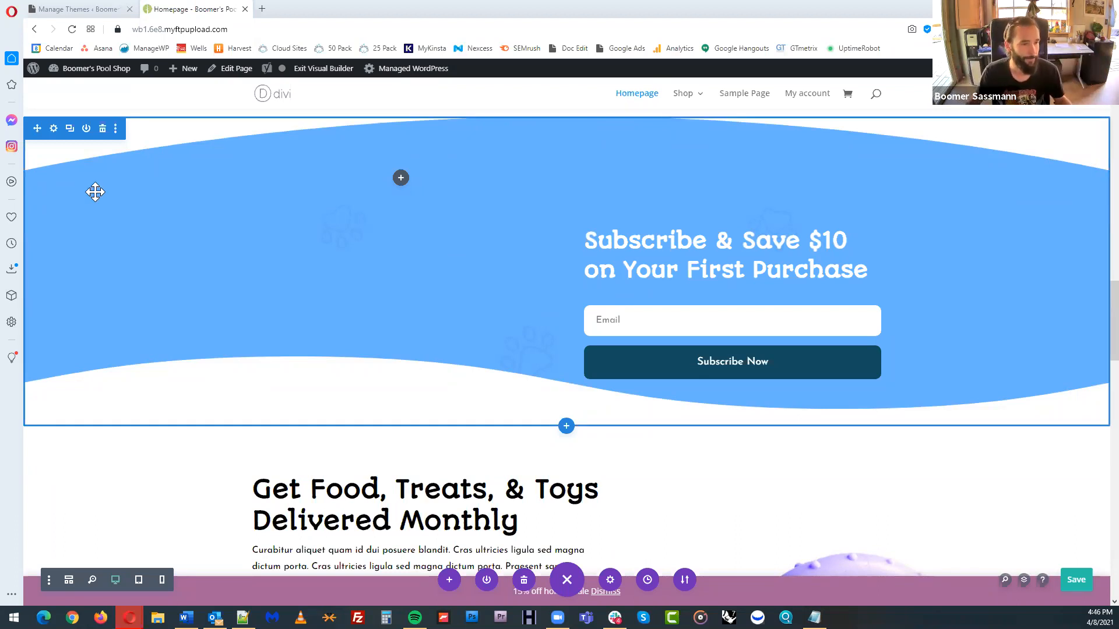
scroll(292, 266, "down", 3)
scroll(809, 264, "up", 2)
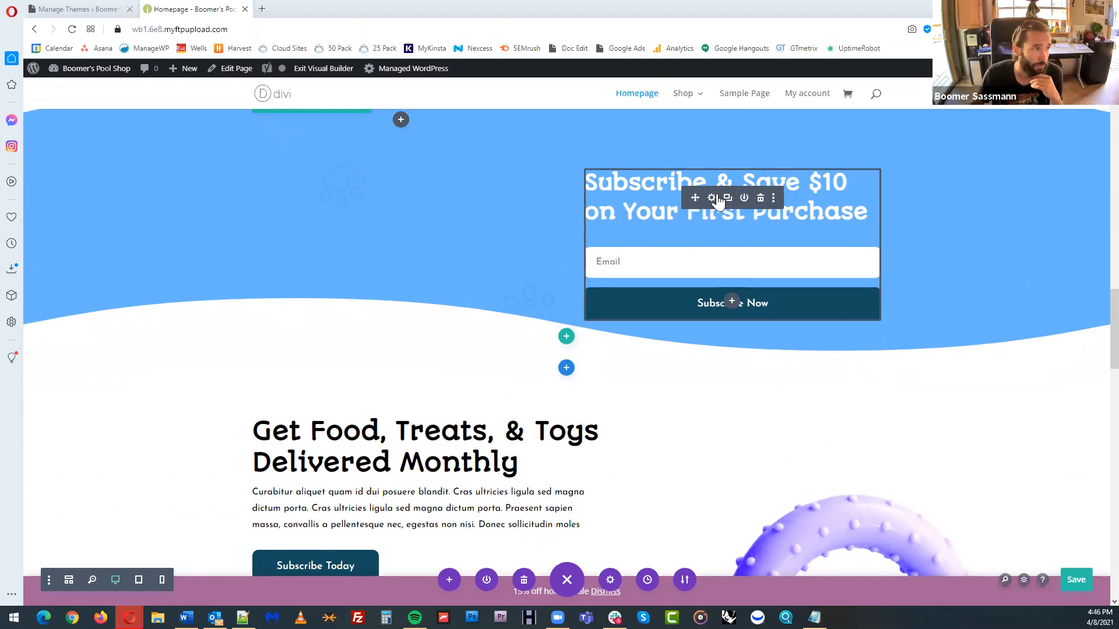
Set the email account service provider of the "Subscribe & Save $10" opt-in form to ConstantContact
left_click(711, 198)
left_click_drag(777, 130, 239, 102)
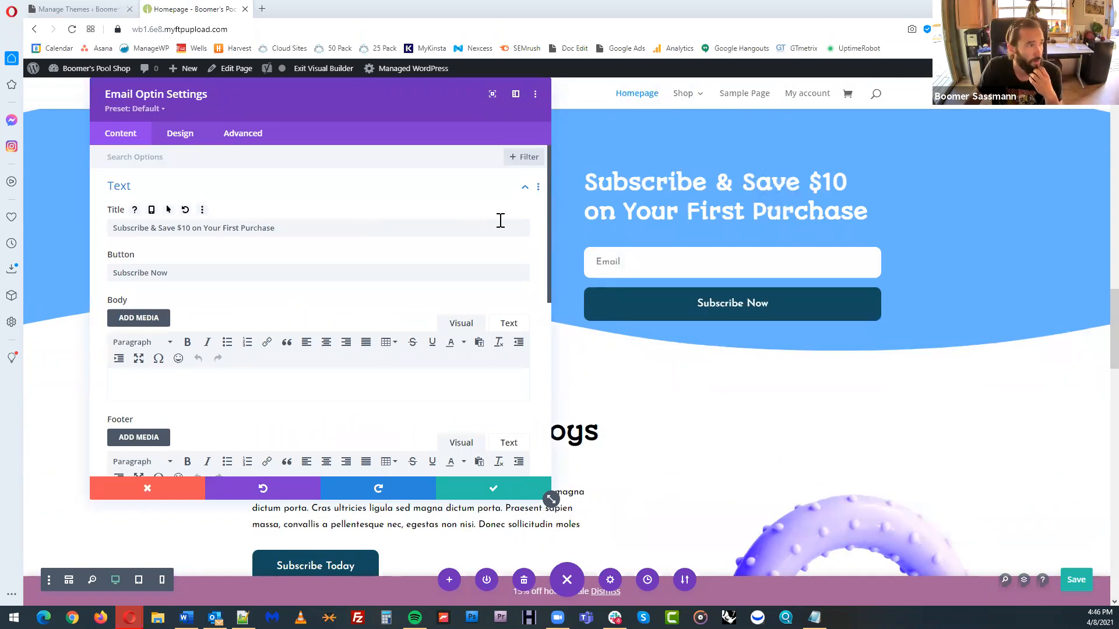
left_click_drag(548, 230, 554, 373)
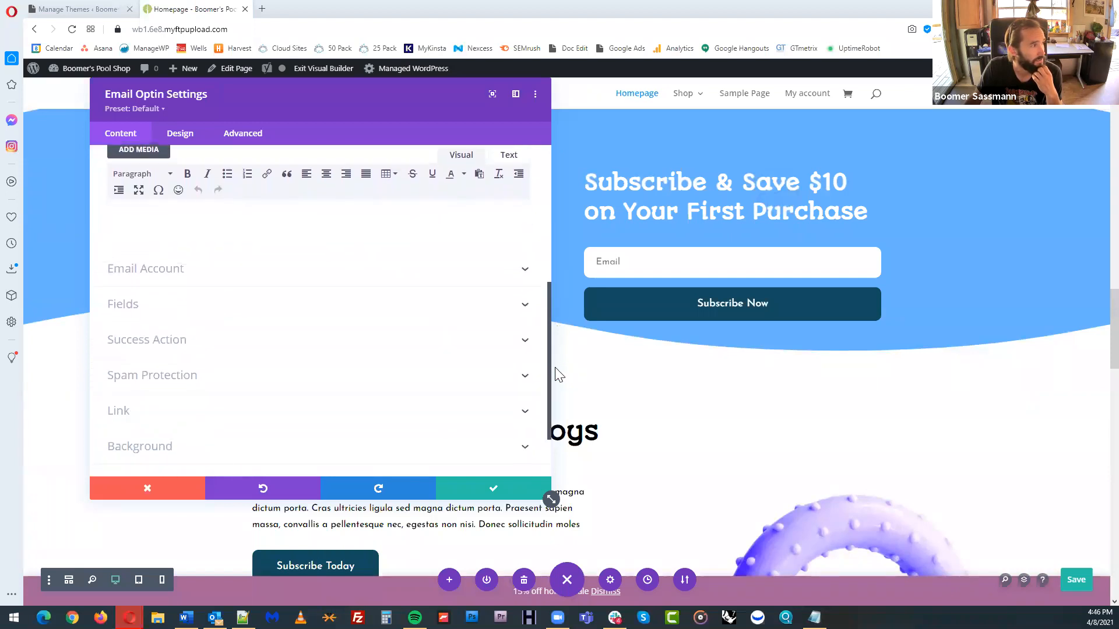
left_click(518, 269)
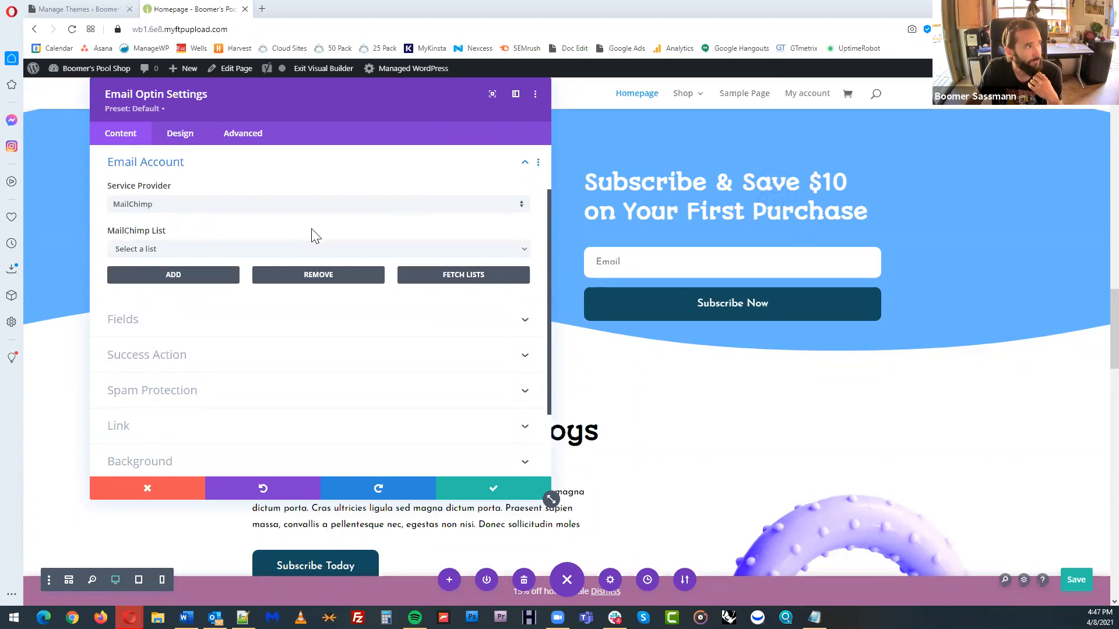
scroll(314, 236, "up", 1)
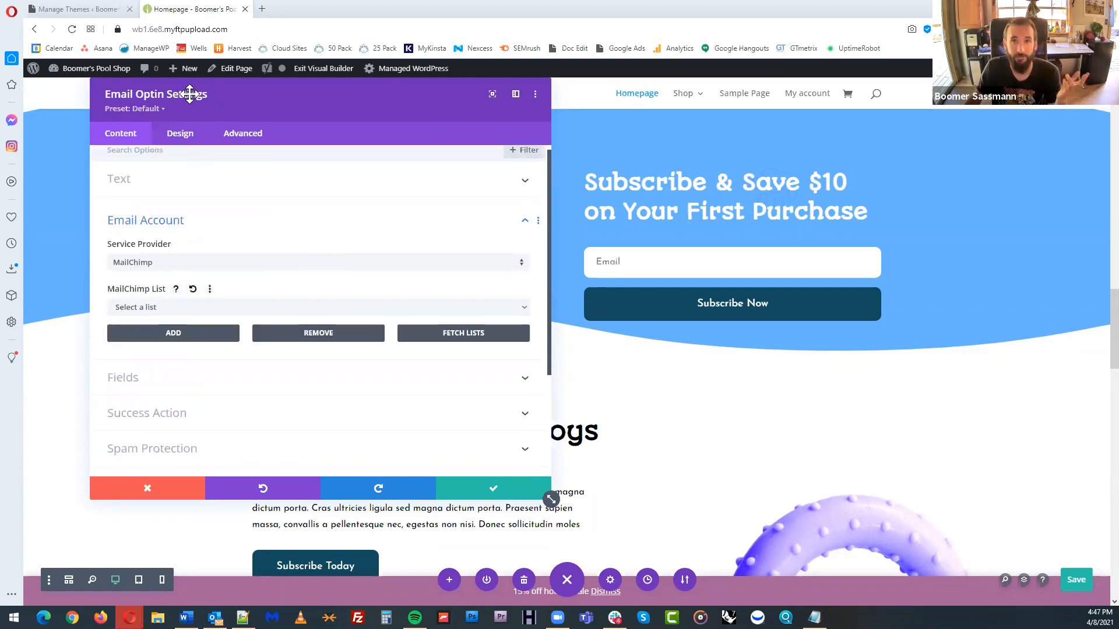
left_click(222, 268)
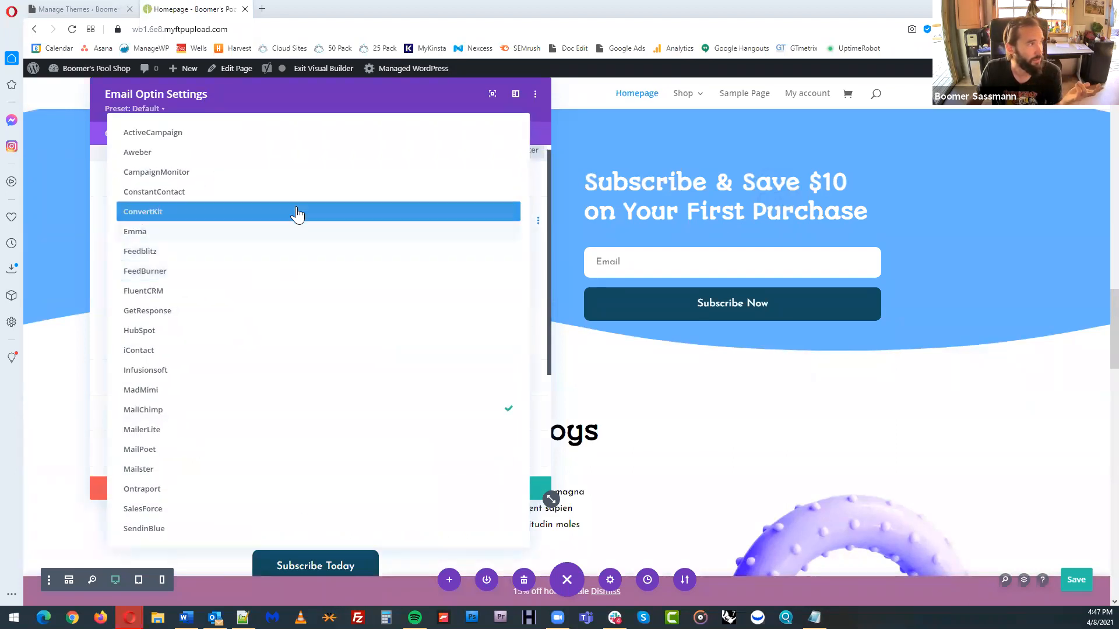
left_click(285, 199)
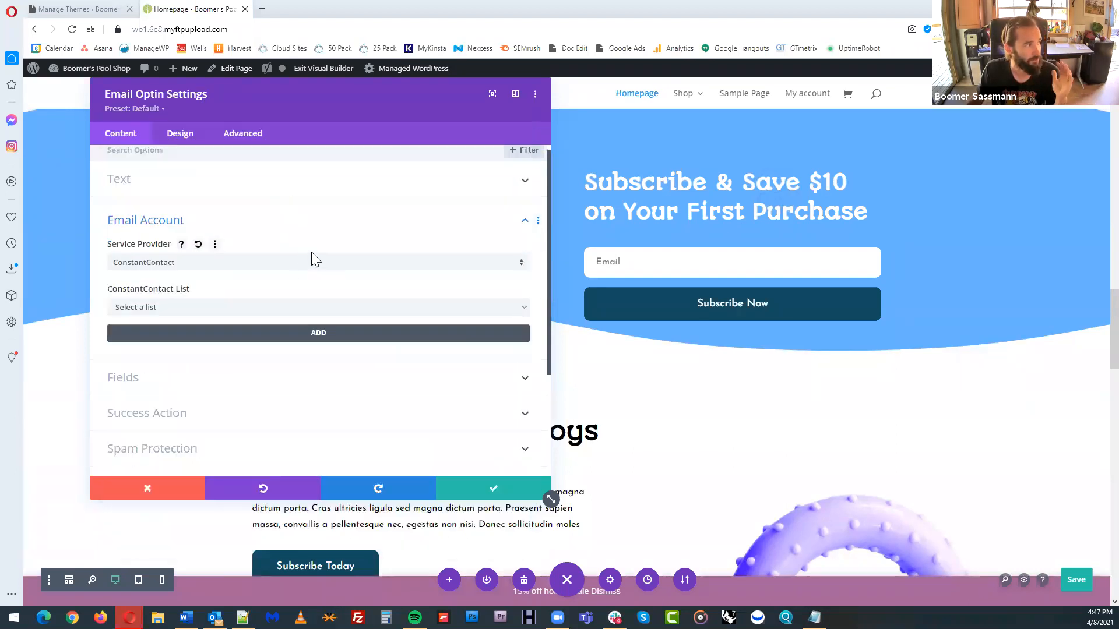
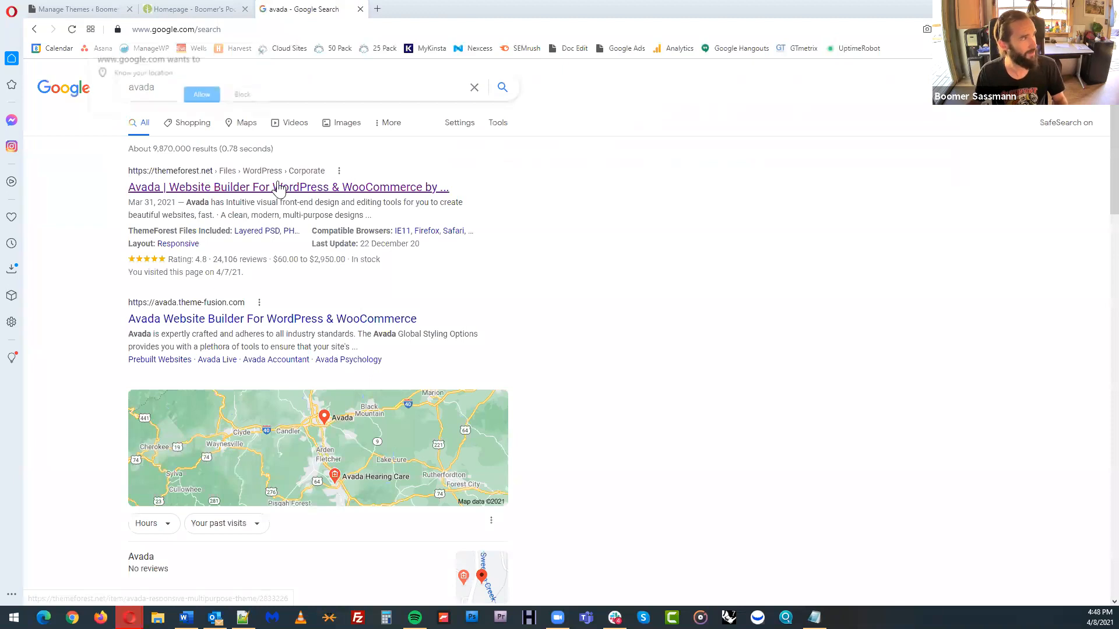
Open the Avada theme's ThemeForest listing from the search results to check its license price
left_click(253, 91)
left_click(408, 188)
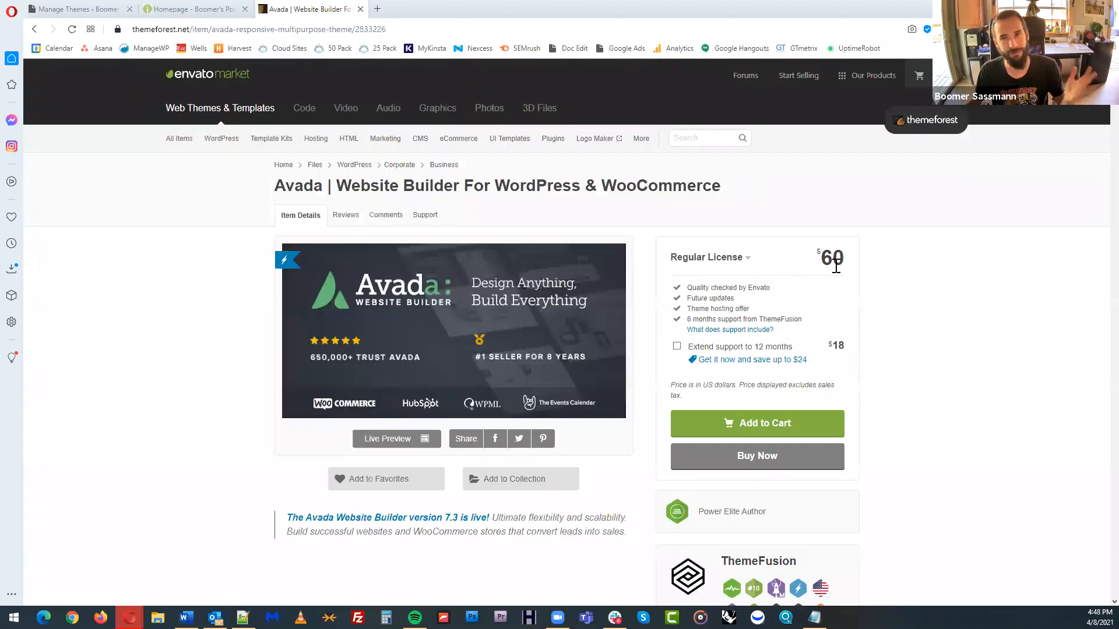
Search the web for elementor and open the pricing page on the Elementor website
left_click(493, 29)
type("elementor")
key("Return")
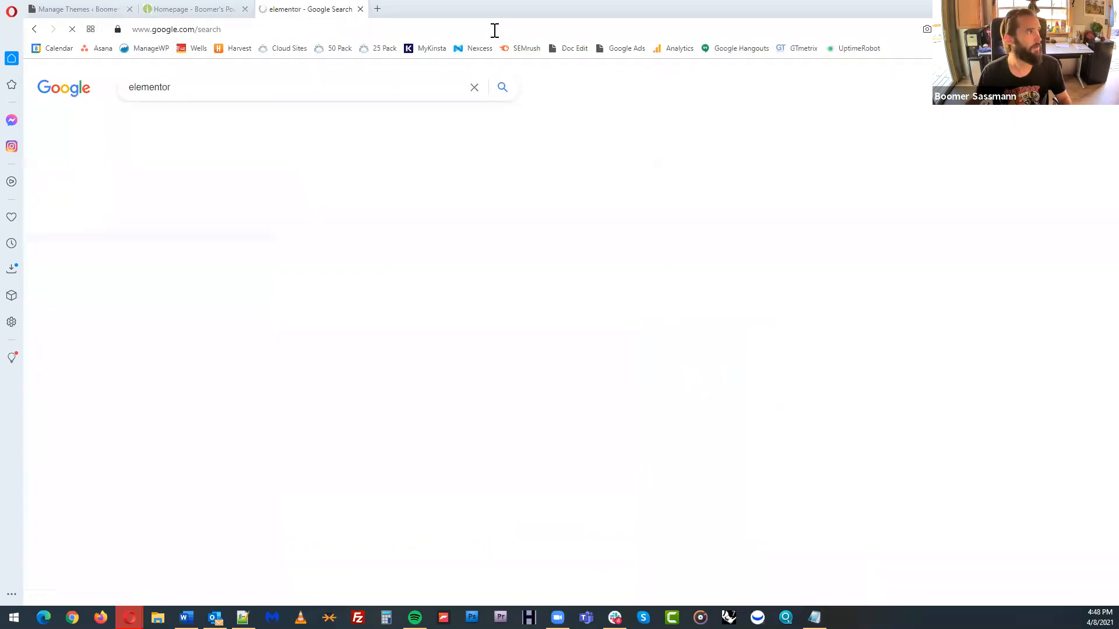
left_click(251, 384)
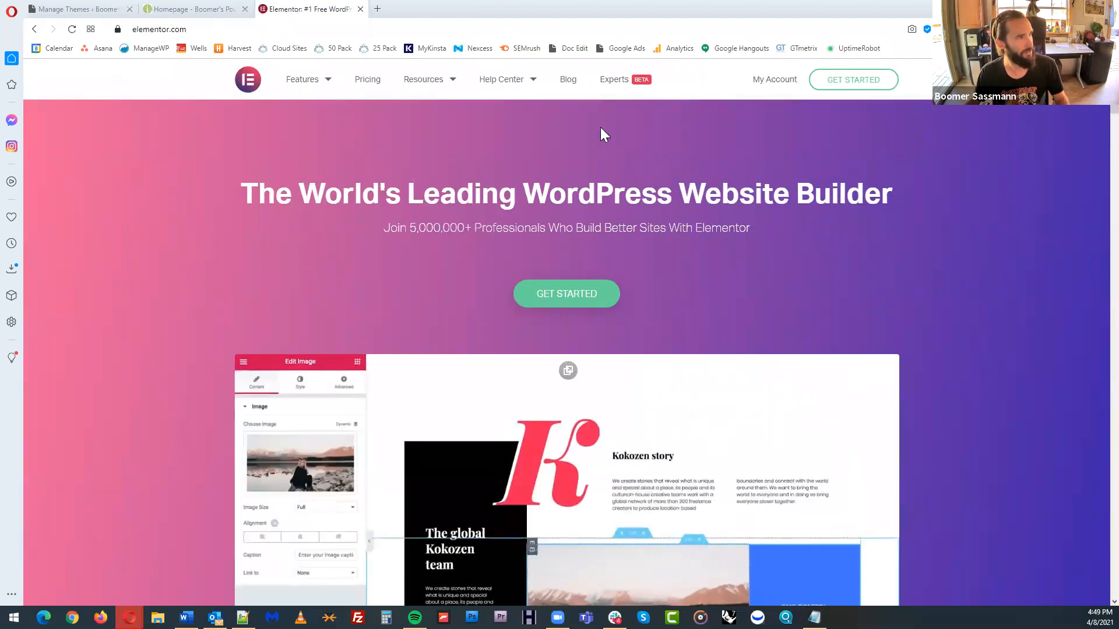
left_click(370, 82)
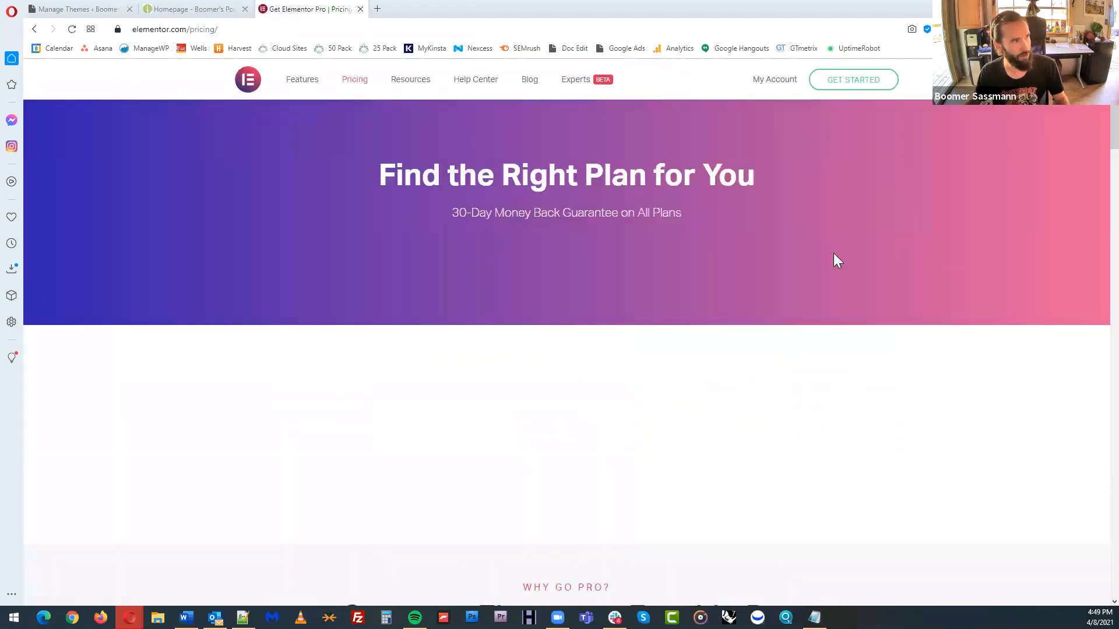
Compare the widgets and templates included in Elementor's Free and Essential plans
scroll(956, 318, "down", 3)
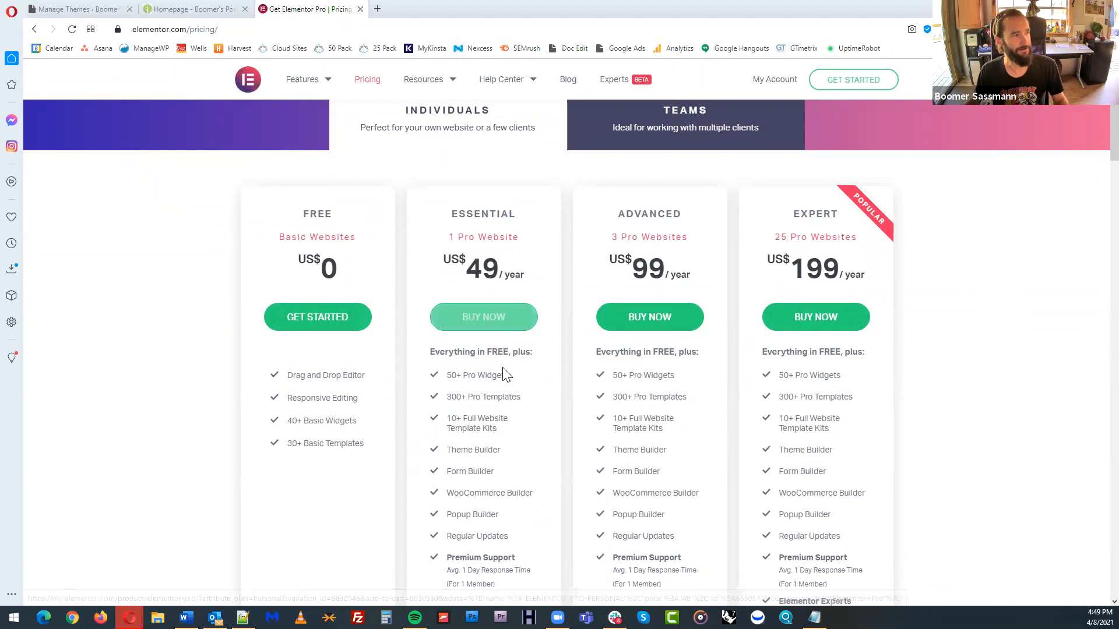
left_click_drag(455, 397, 478, 379)
left_click(491, 401)
left_click_drag(292, 441, 364, 434)
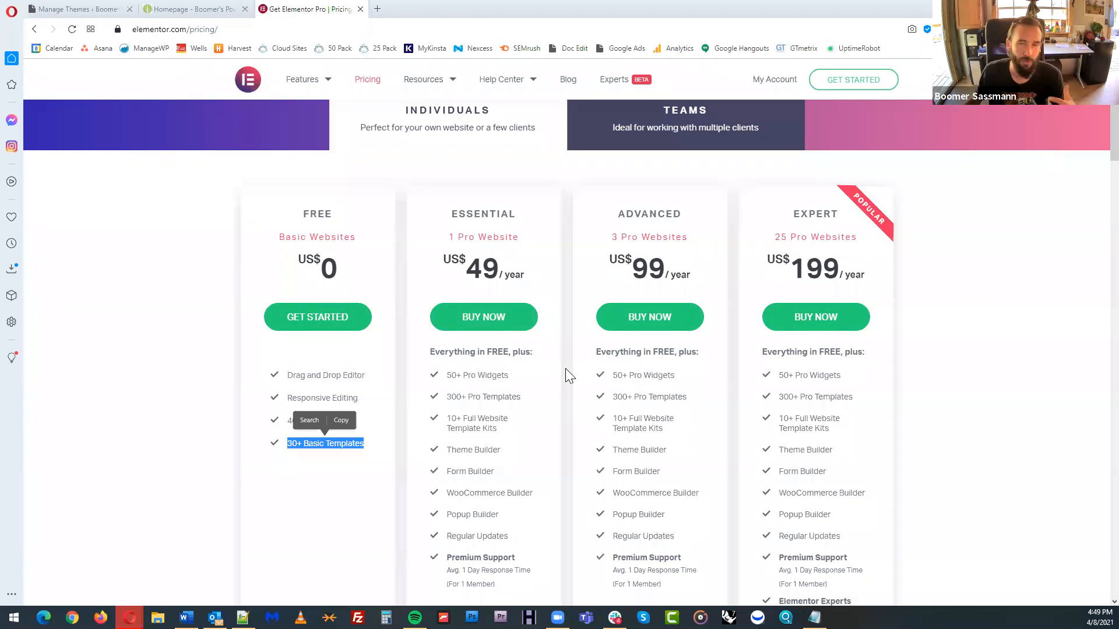
scroll(576, 312, "up", 3)
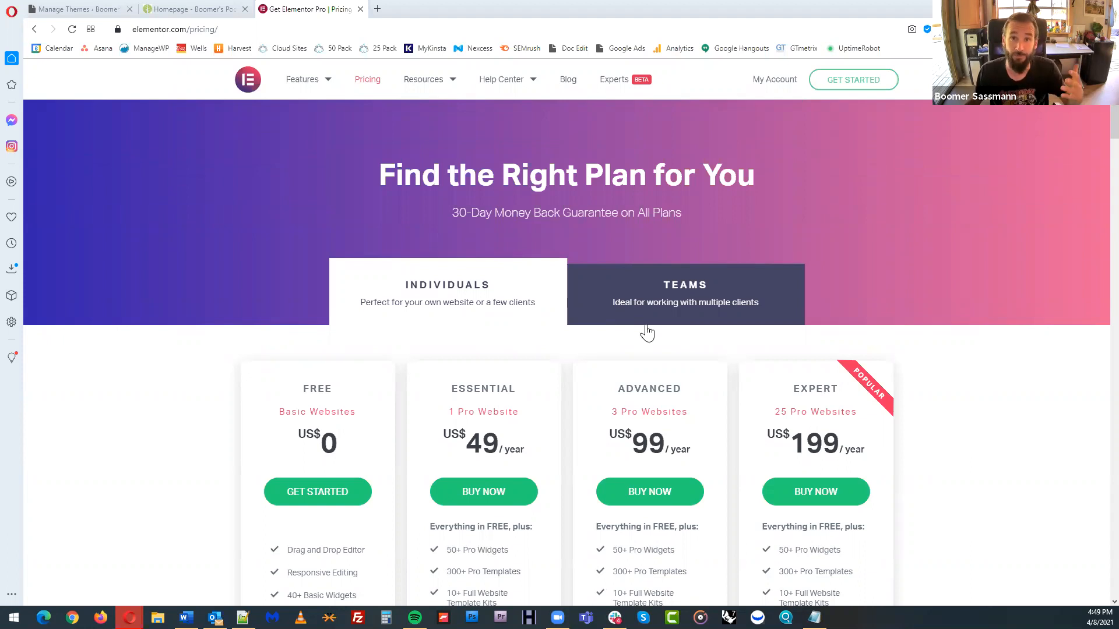
Return to the store's homepage, exit the Visual Builder and open the Shop page
left_click(188, 9)
left_click(99, 7)
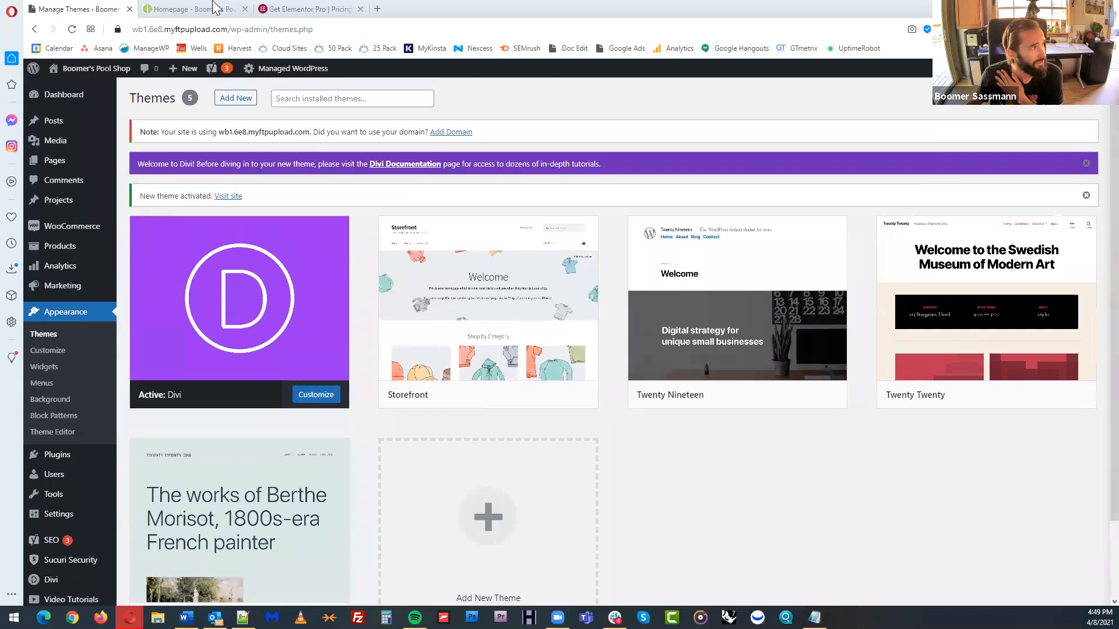
left_click(219, 6)
scroll(539, 153, "up", 1)
left_click(323, 68)
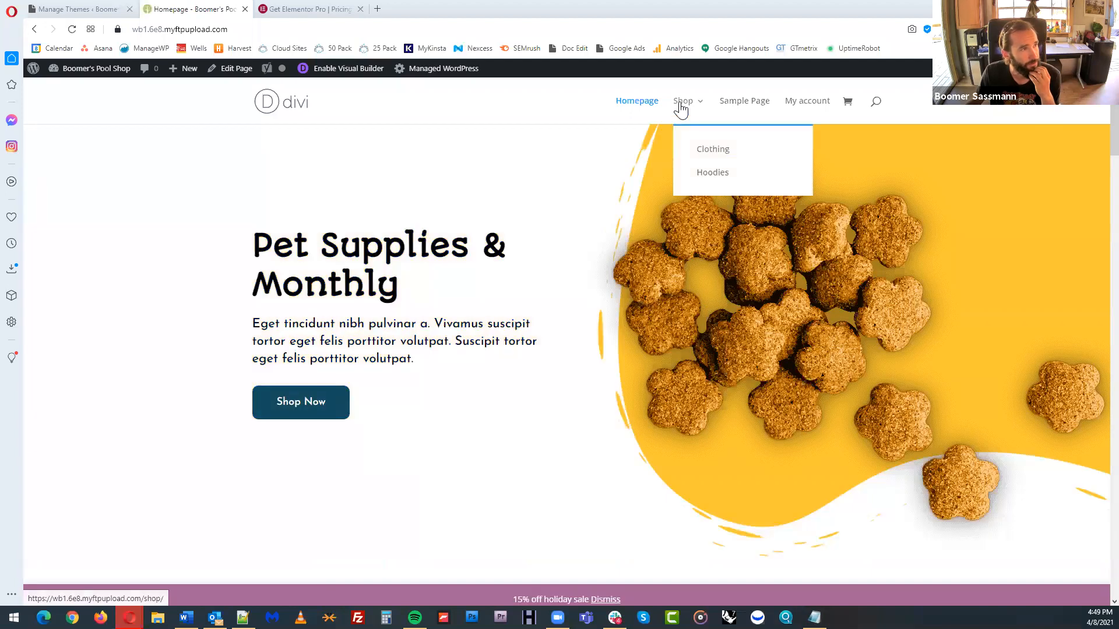
left_click(681, 109)
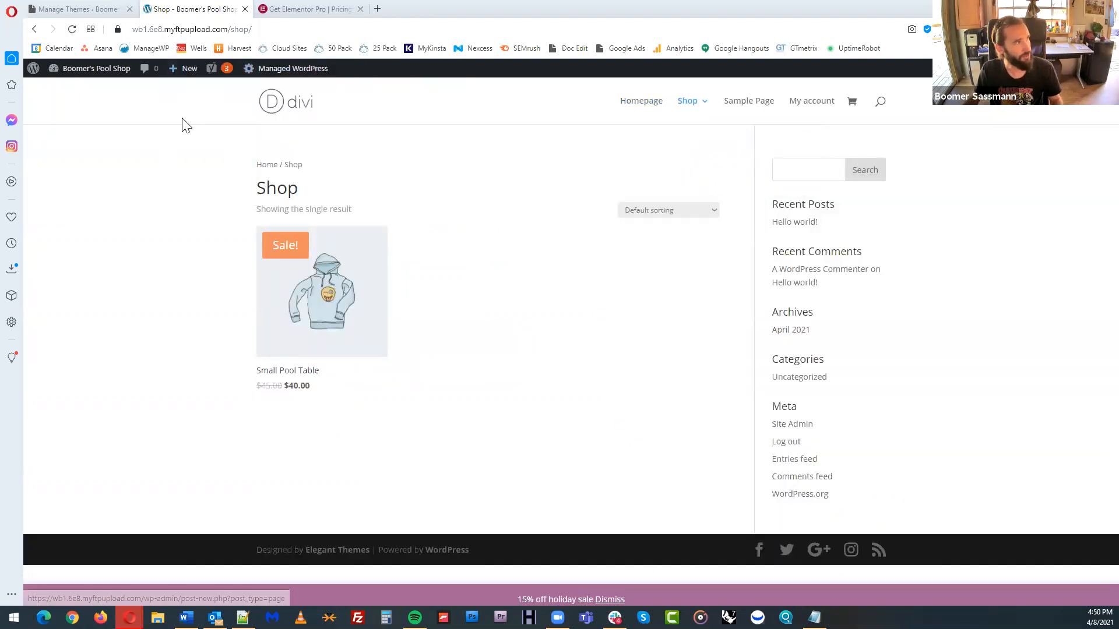
Start a new page titled "Shop Online", closing the Elementor pricing page and dismissing the block editor's welcome guide
mouse_move(180, 80)
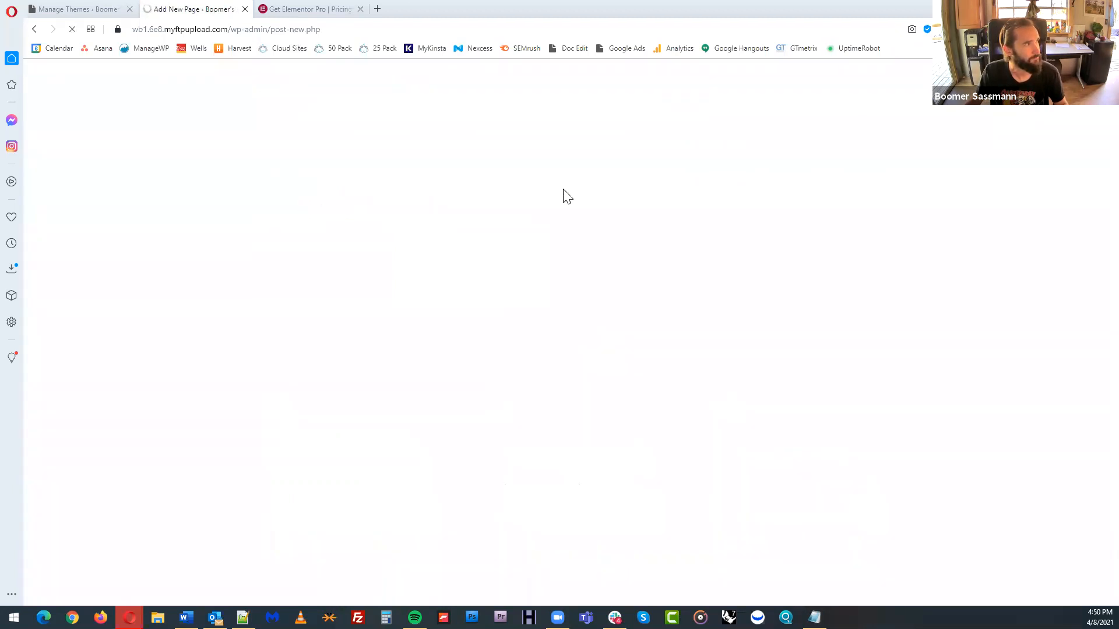
left_click(360, 9)
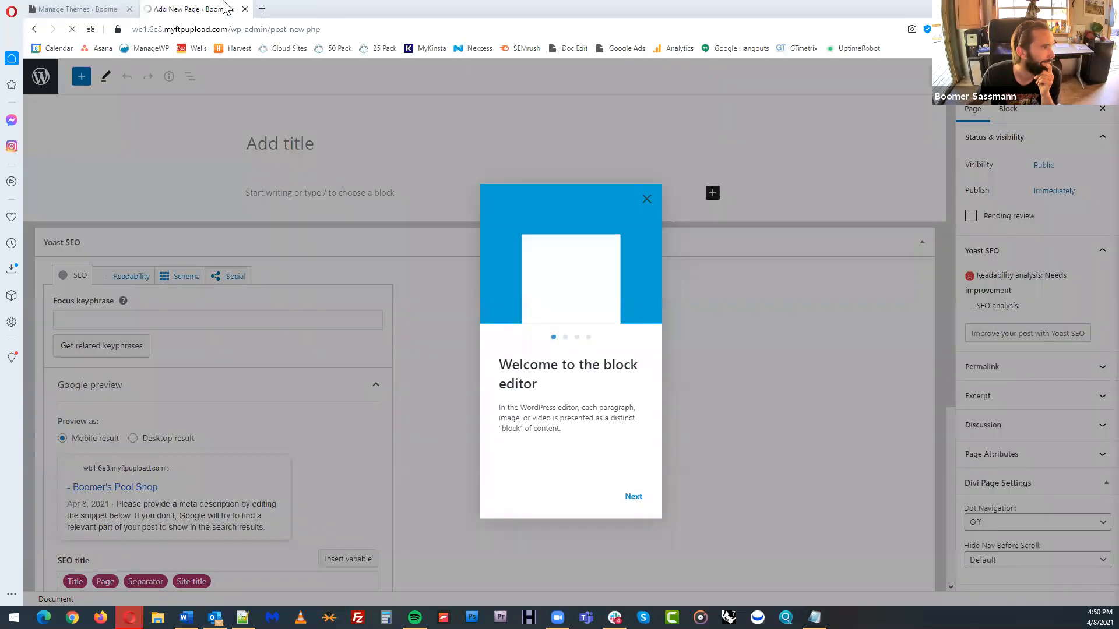
left_click(646, 183)
left_click(400, 145)
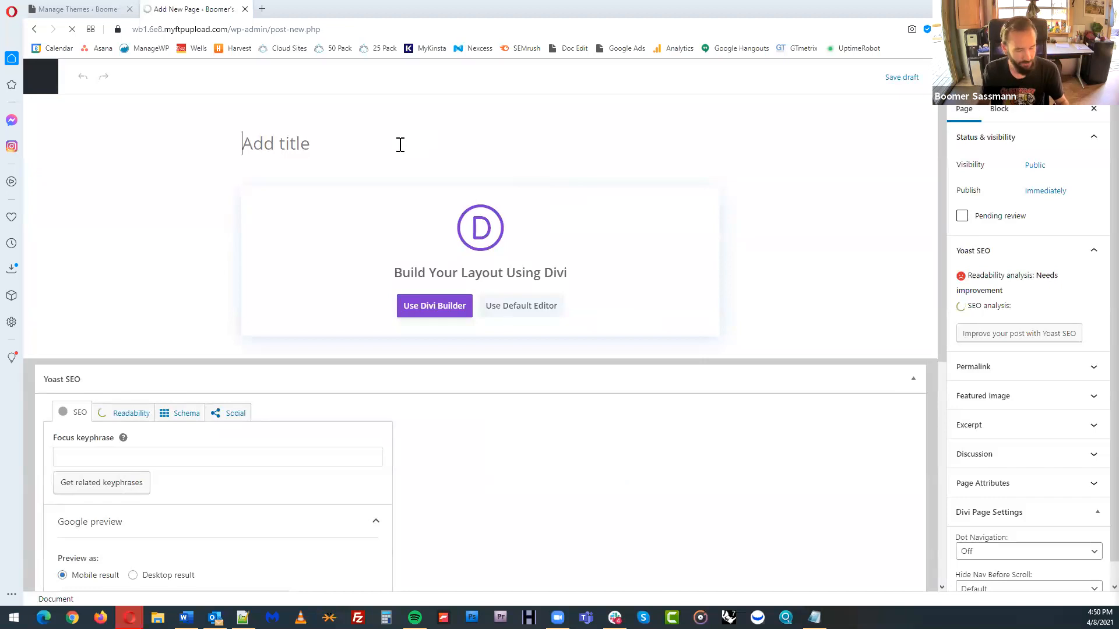
type("Shop Online")
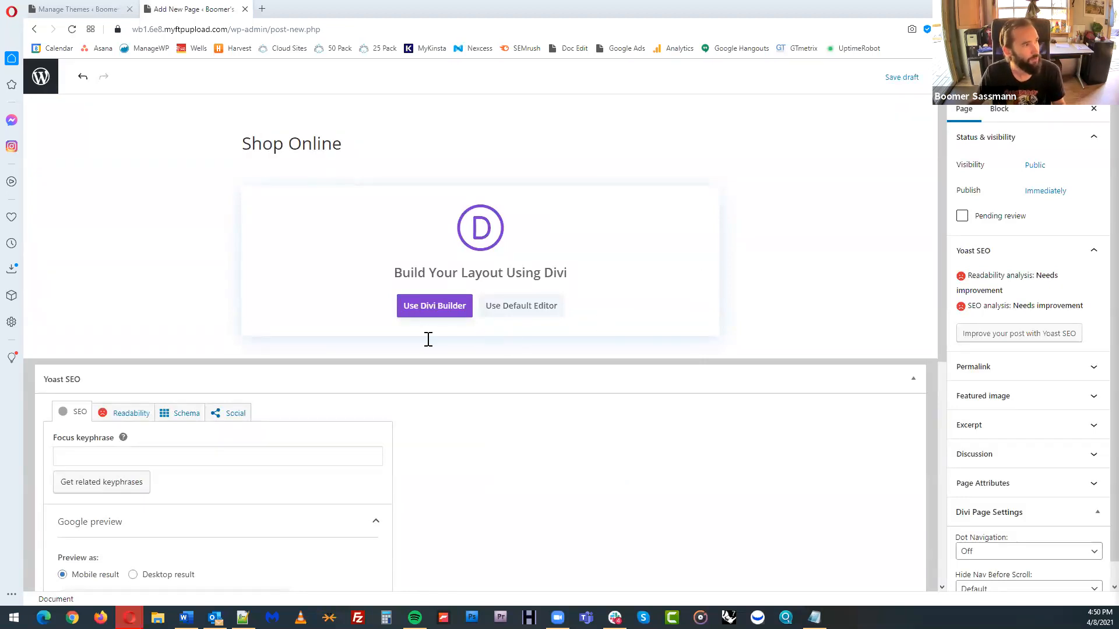
Launch the Divi Builder on the Shop Online page and choose to start from a premade layout
left_click(426, 313)
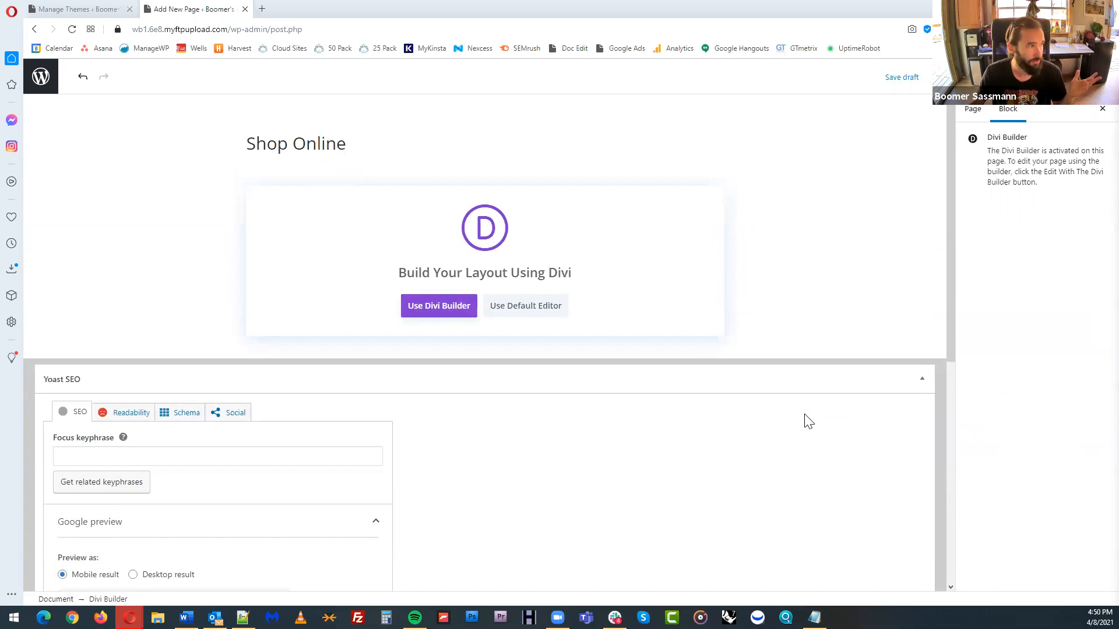
left_click(443, 314)
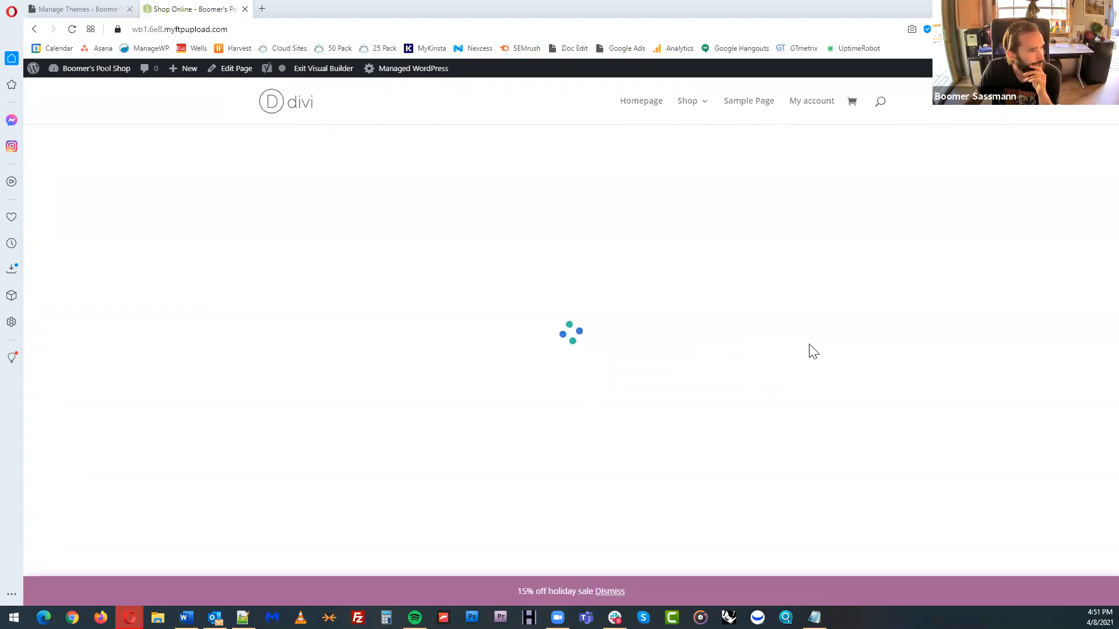
left_click(601, 592)
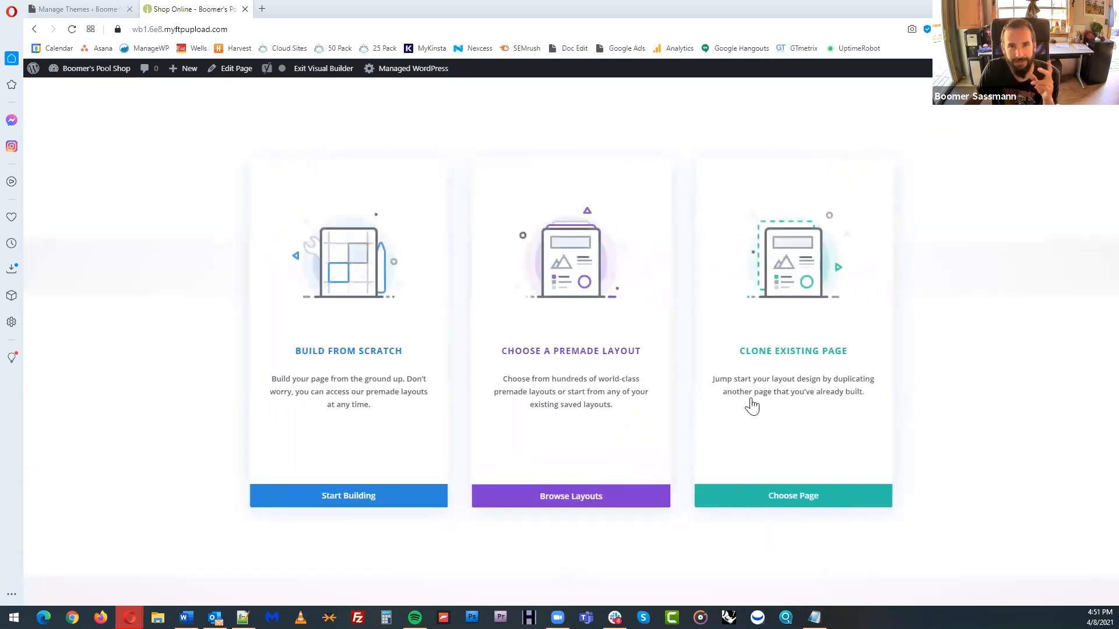
left_click(600, 291)
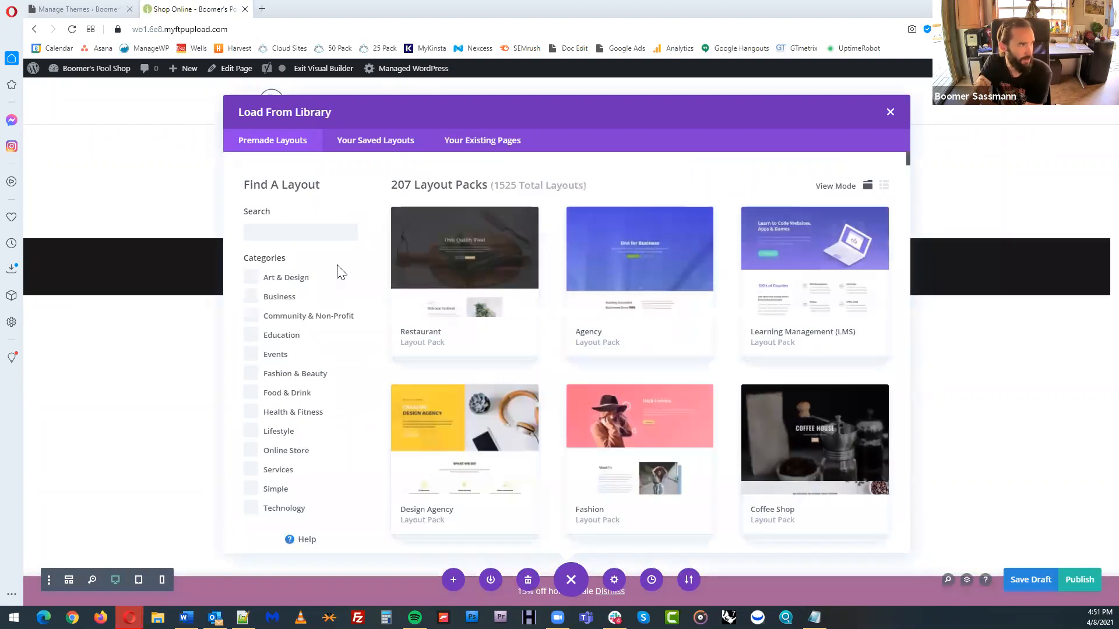
Filter the premade layouts to Online Store and load the Pet Supply pack's Shop page layout
left_click(250, 451)
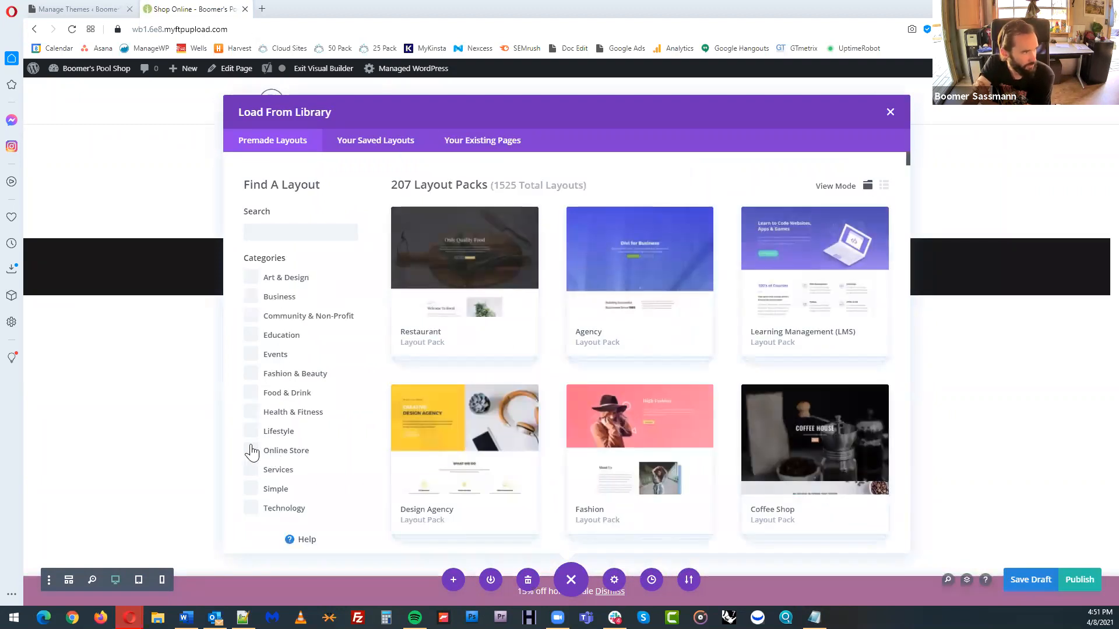
scroll(671, 332, "down", 5)
scroll(689, 348, "down", 8)
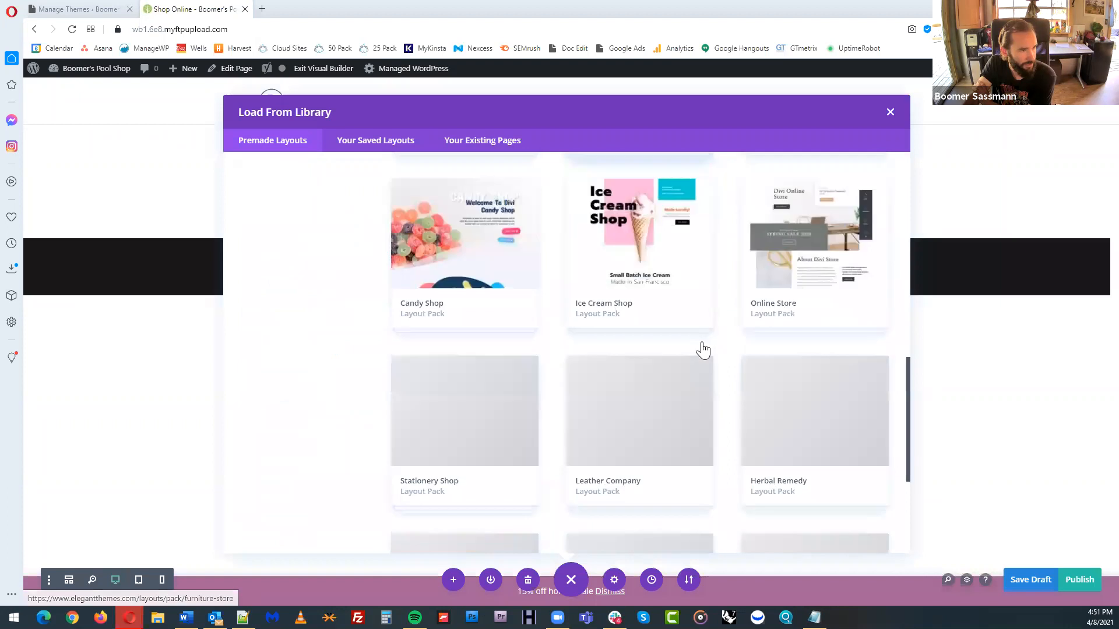
left_click(810, 408)
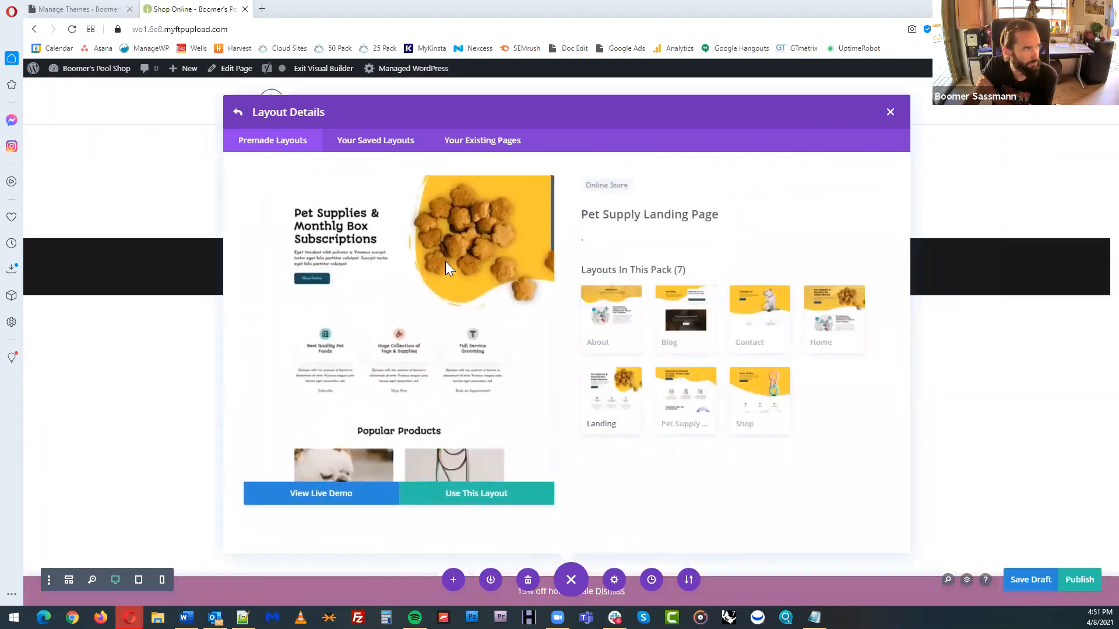
left_click(761, 399)
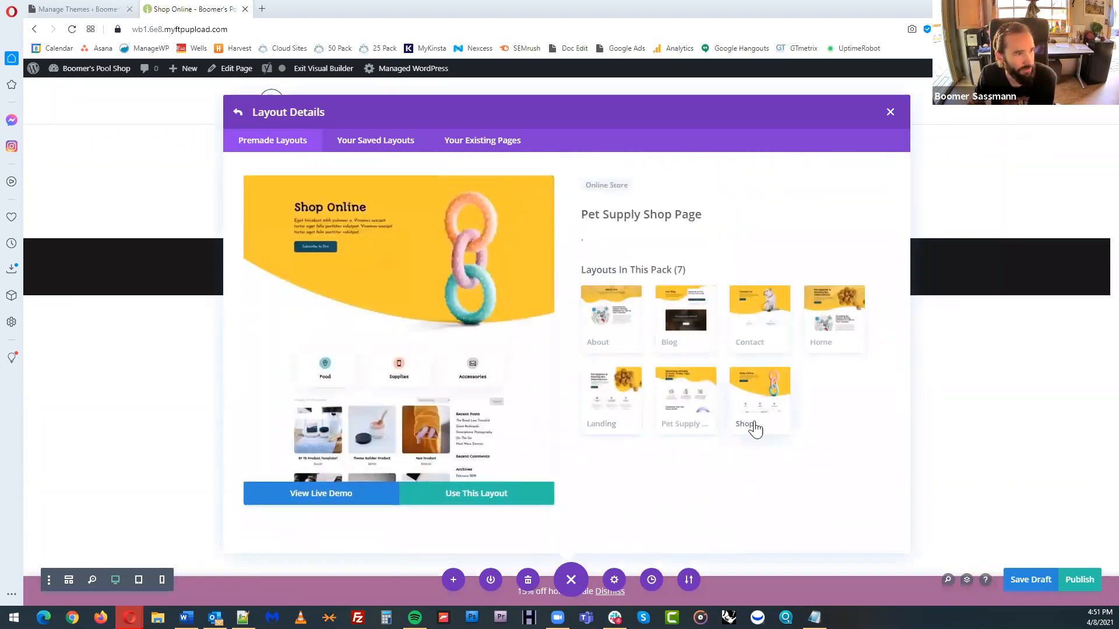
left_click(486, 496)
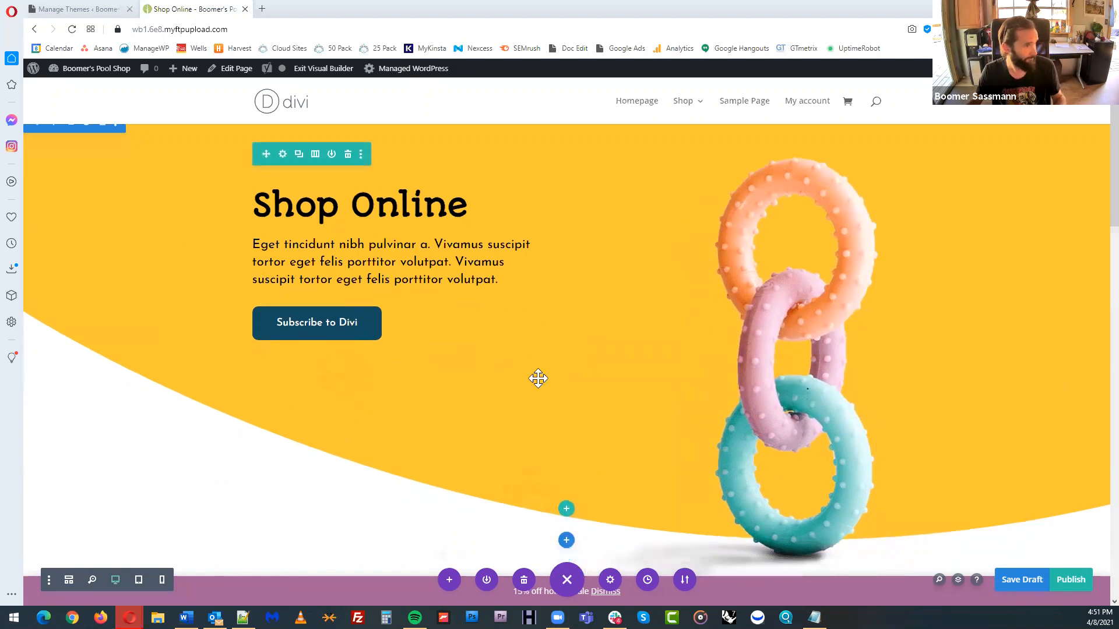
Review the loaded layout's header, category boxes and product listing, and publish the Shop Online page
scroll(537, 377, "down", 6)
scroll(665, 441, "up", 5)
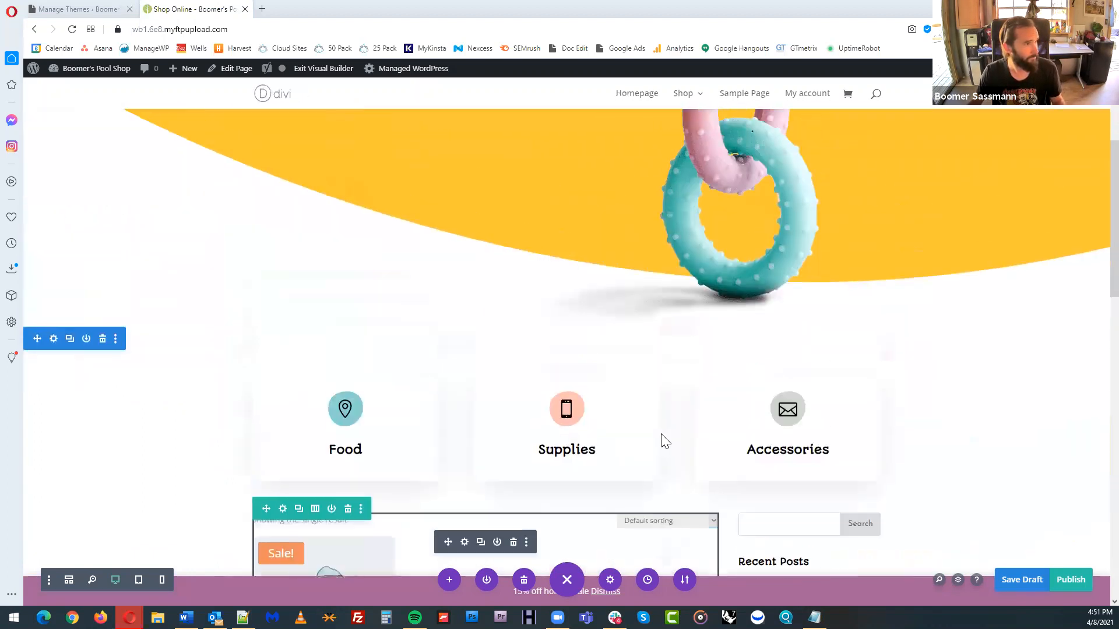
scroll(608, 378, "down", 1)
scroll(608, 377, "up", 2)
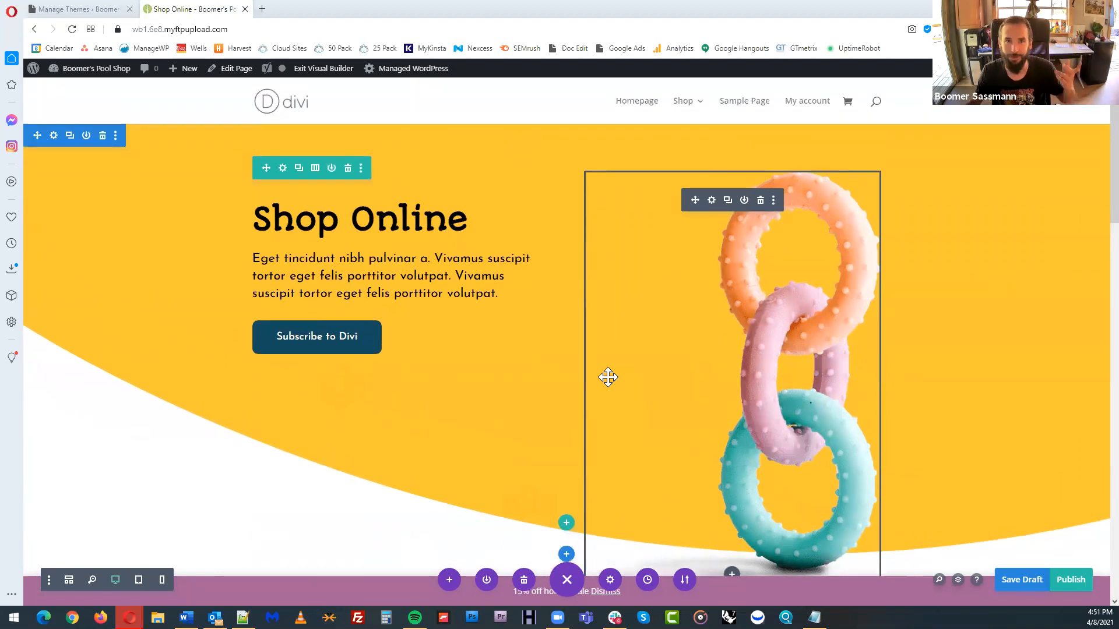
scroll(608, 378, "down", 5)
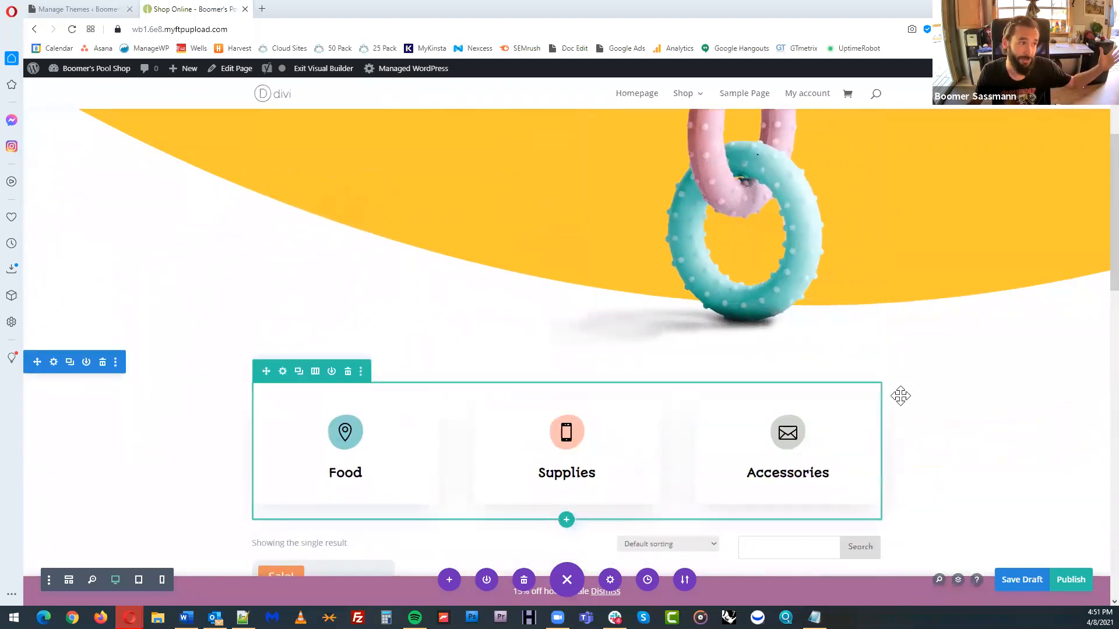
scroll(901, 397, "down", 4)
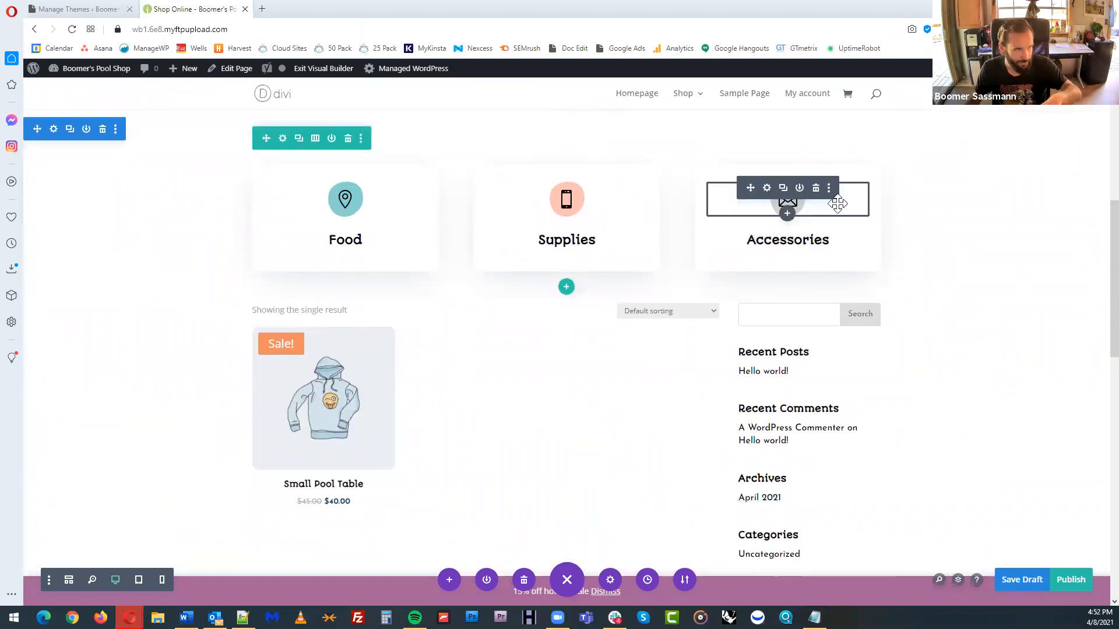
scroll(1037, 320, "down", 1)
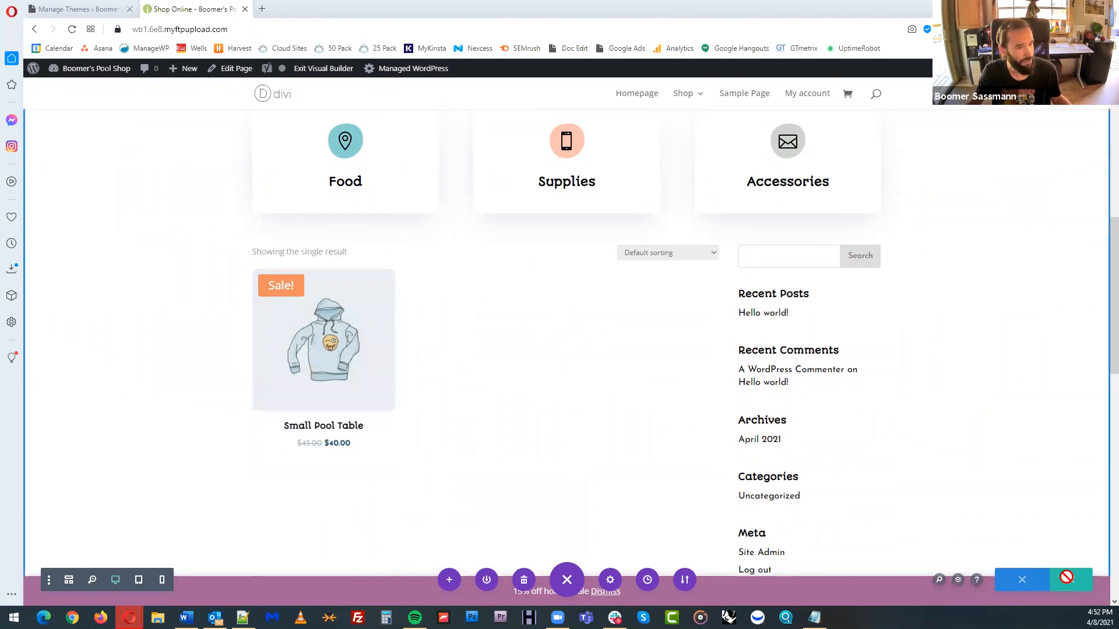
left_click(1071, 581)
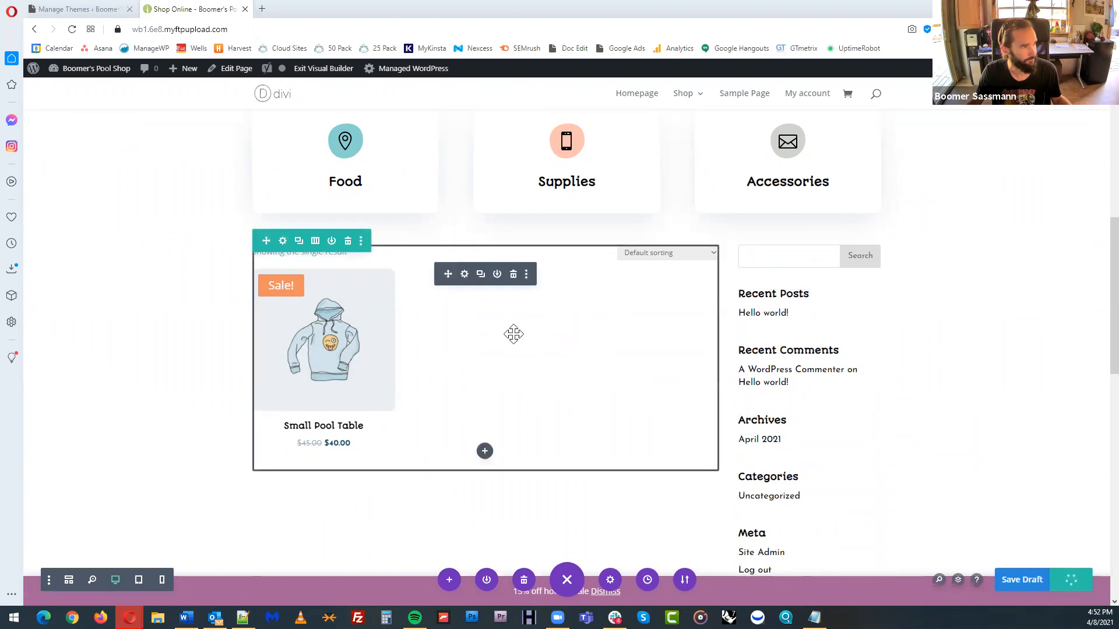
Look over the Shop Online page's subscribe section and footer, and exit the Visual Builder
scroll(565, 329, "down", 7)
scroll(626, 311, "down", 6)
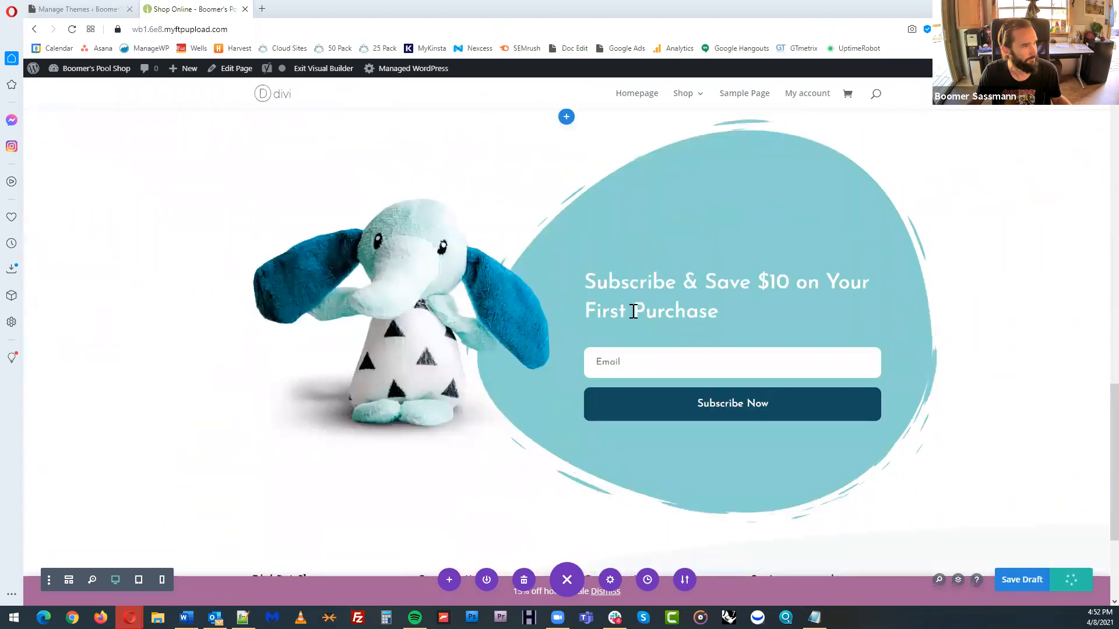
scroll(632, 310, "up", 2)
scroll(632, 310, "down", 2)
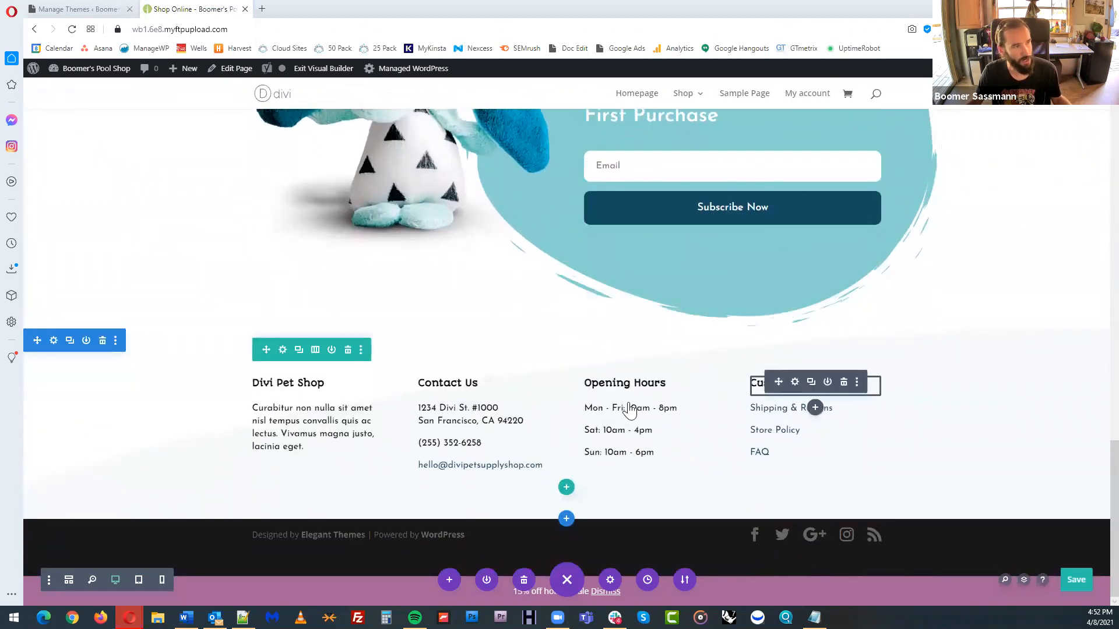
scroll(500, 340, "up", 5)
scroll(499, 340, "up", 10)
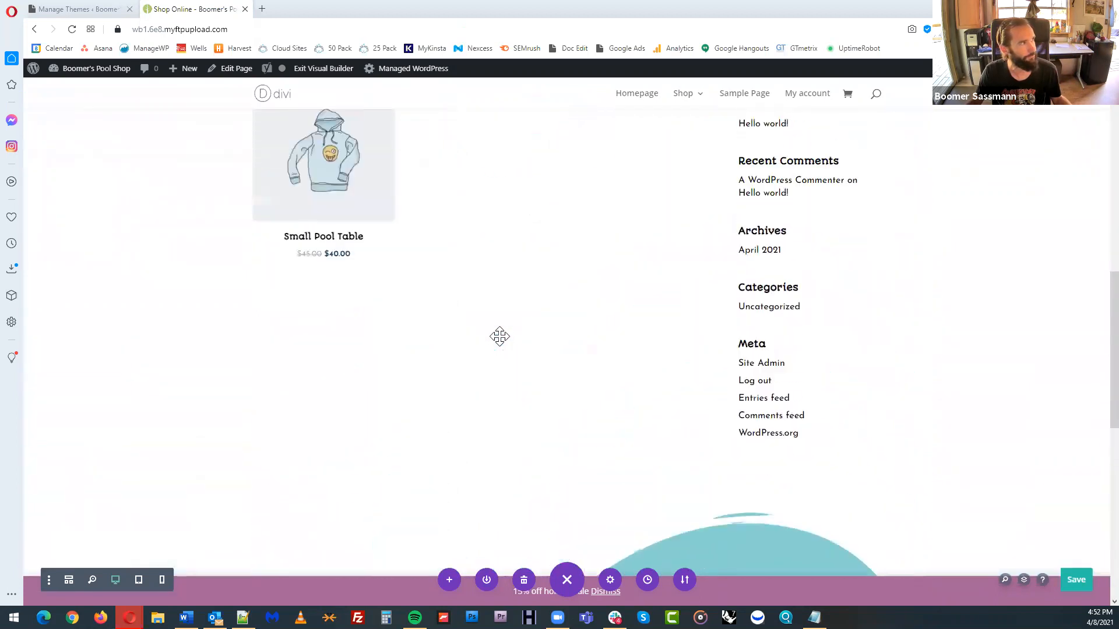
left_click(324, 69)
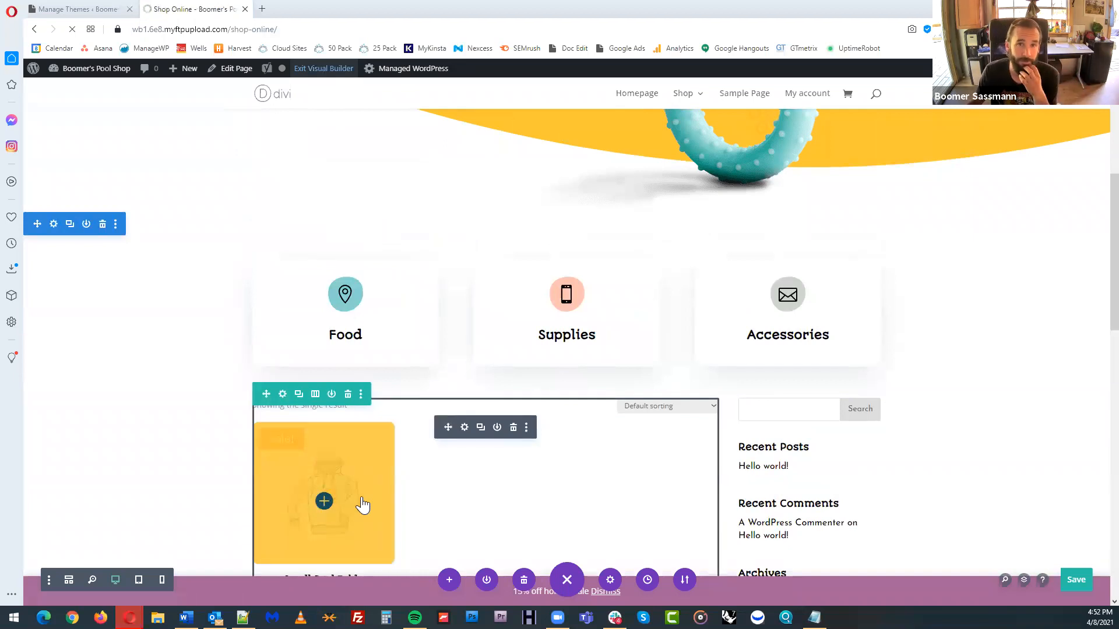
Open the Small Pool Table product from the Shop Online page and view its additional information
scroll(368, 489, "down", 2)
scroll(455, 421, "down", 3)
scroll(460, 421, "down", 4)
left_click(355, 357)
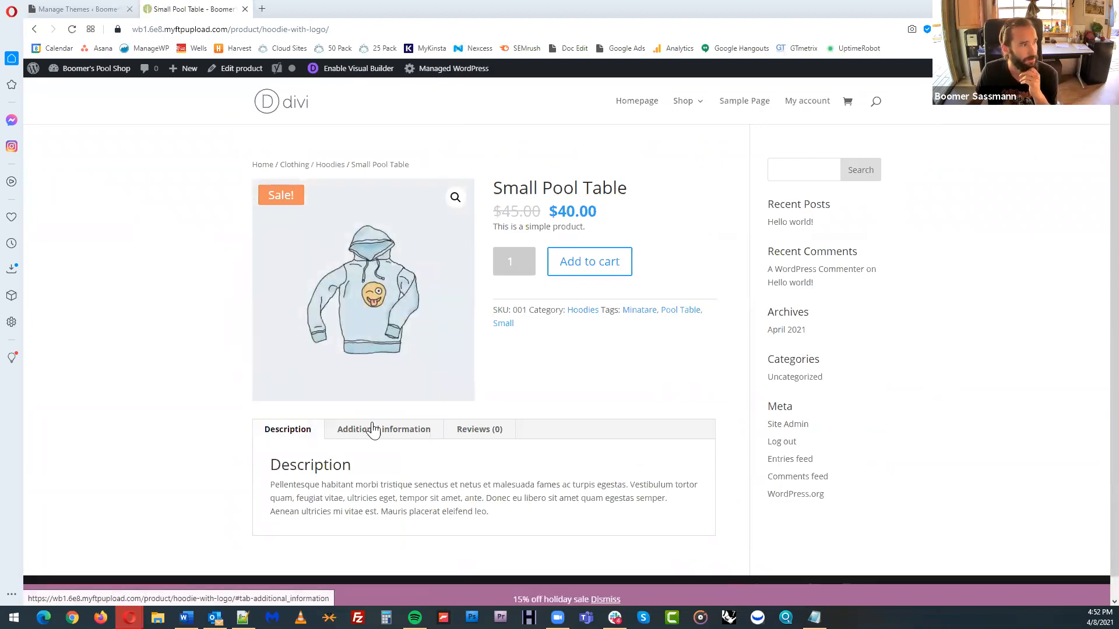
left_click(388, 435)
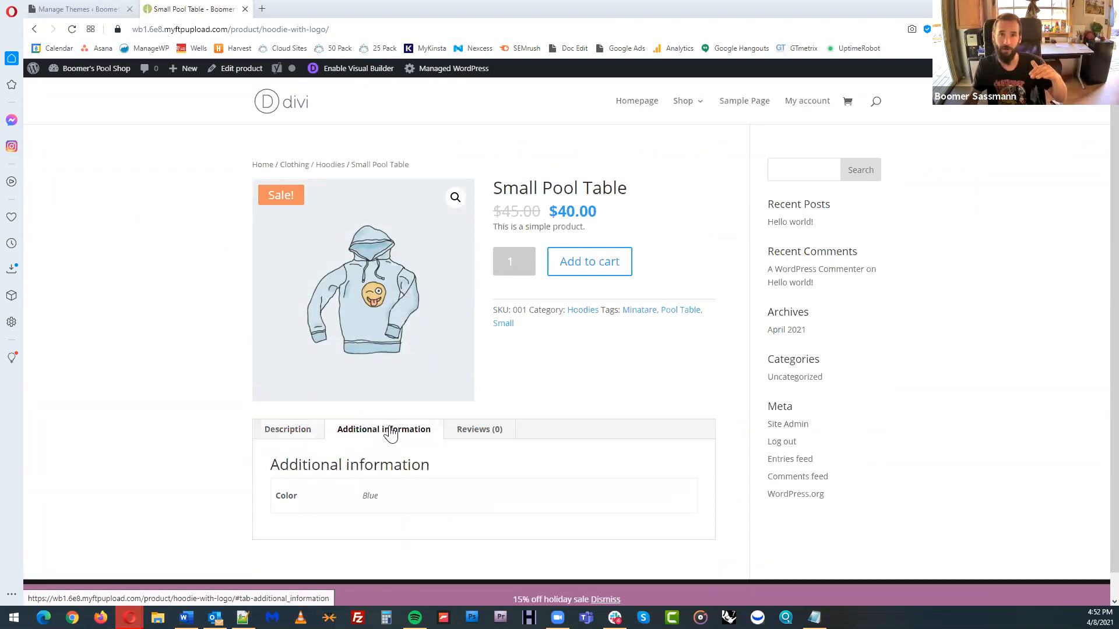
View the Small Pool Table product's reviews, additional information and description, and look over the rest of the page
left_click(453, 435)
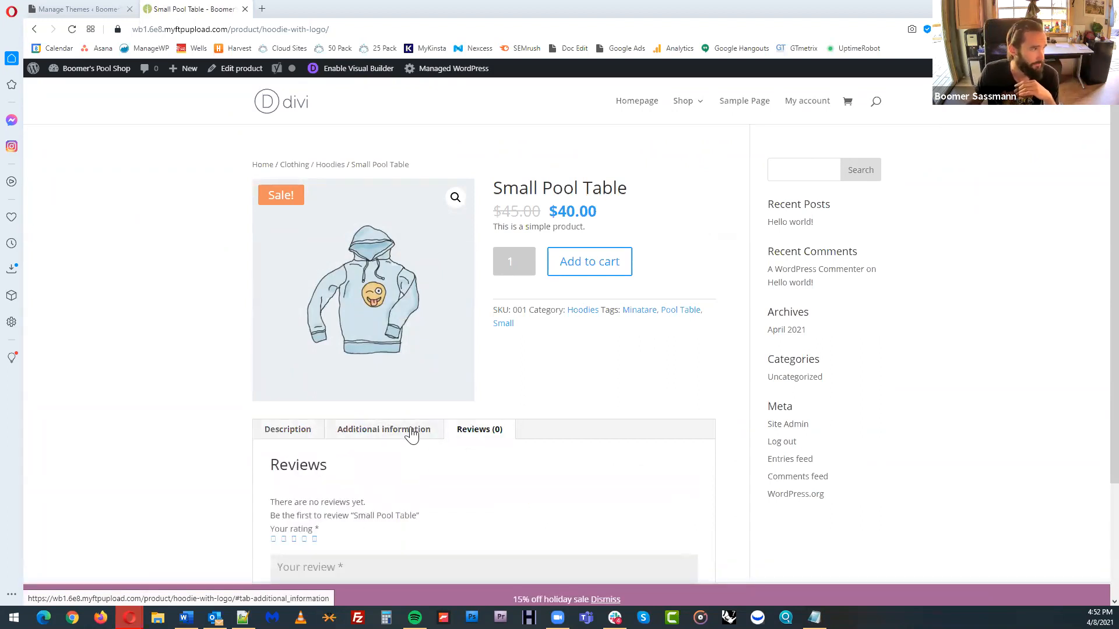
left_click(411, 434)
left_click(303, 437)
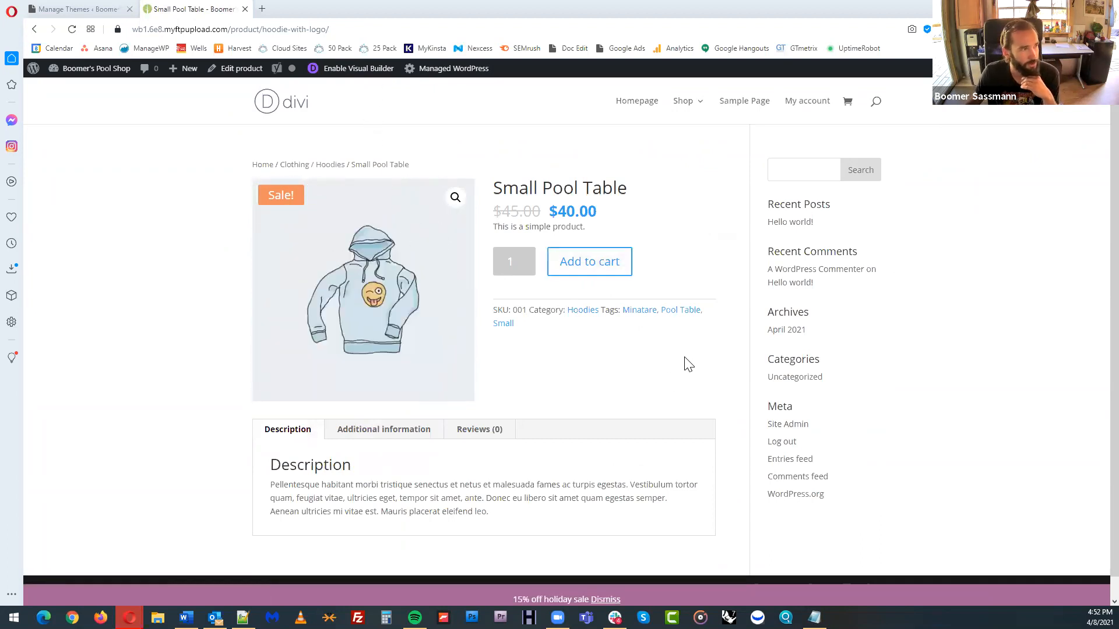
scroll(705, 356, "down", 1)
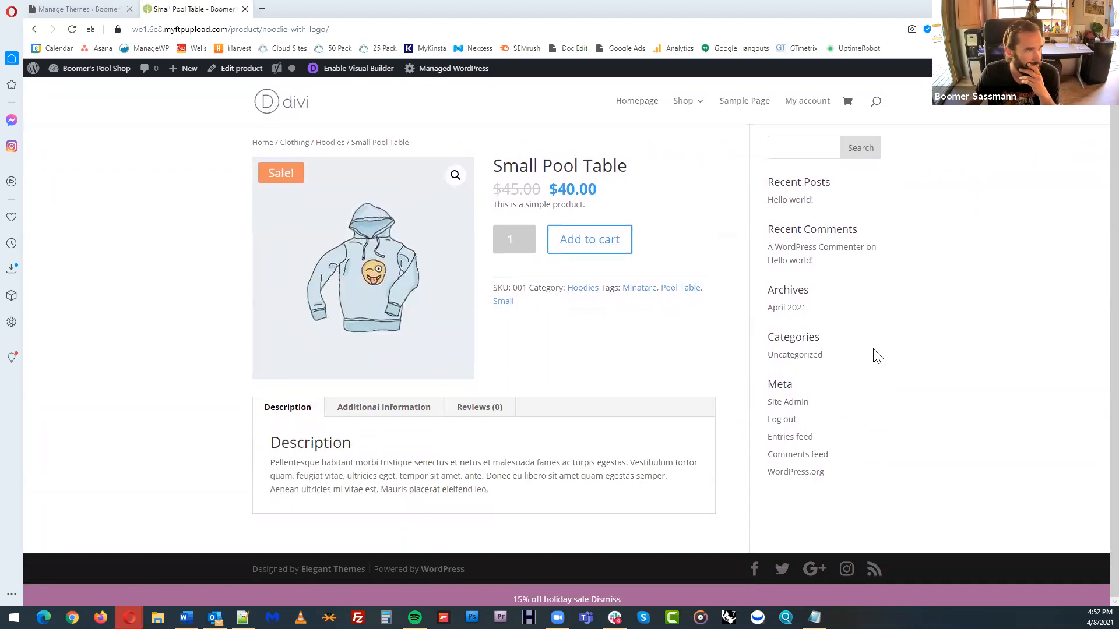
scroll(680, 344, "up", 1)
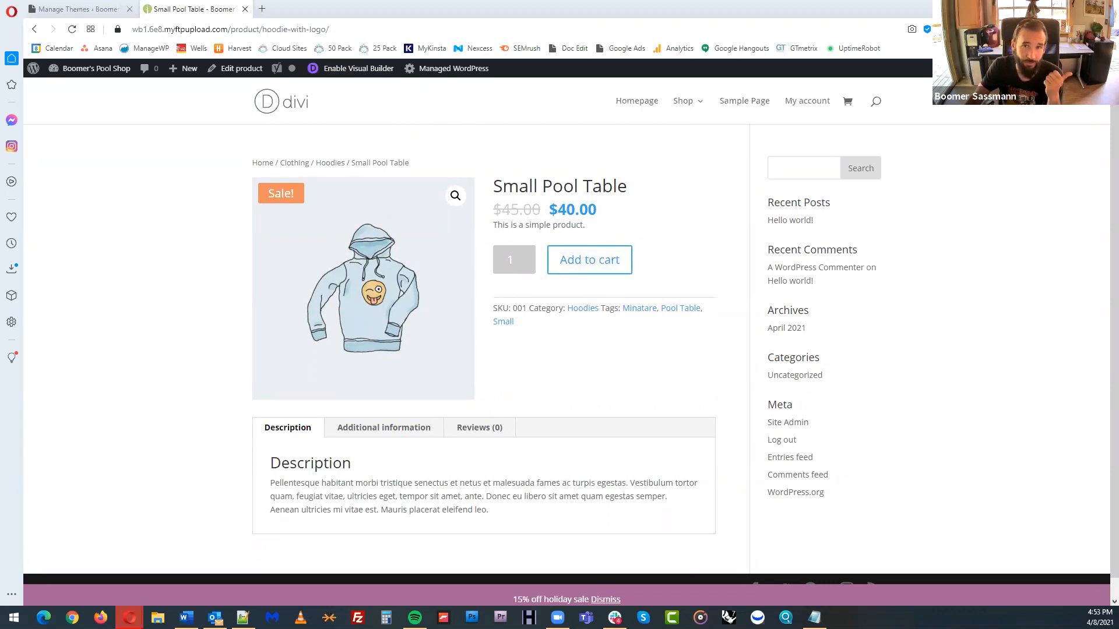
Open the WordPress.org plugin directory in a new browser tab
left_click(394, 30)
key("ctrl+t")
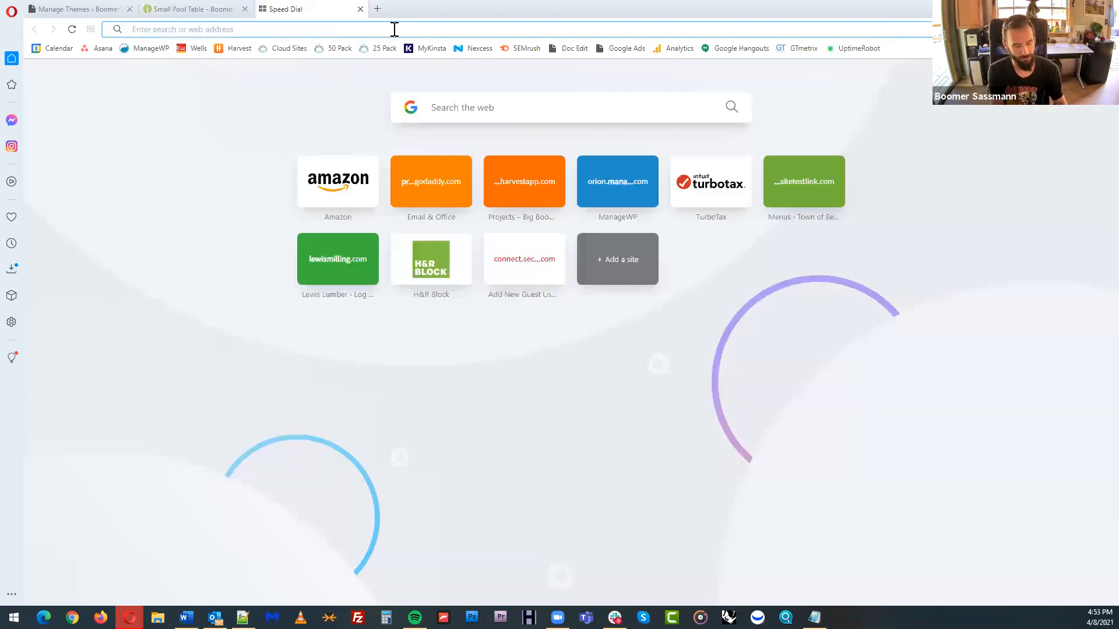
type("wordpress.org")
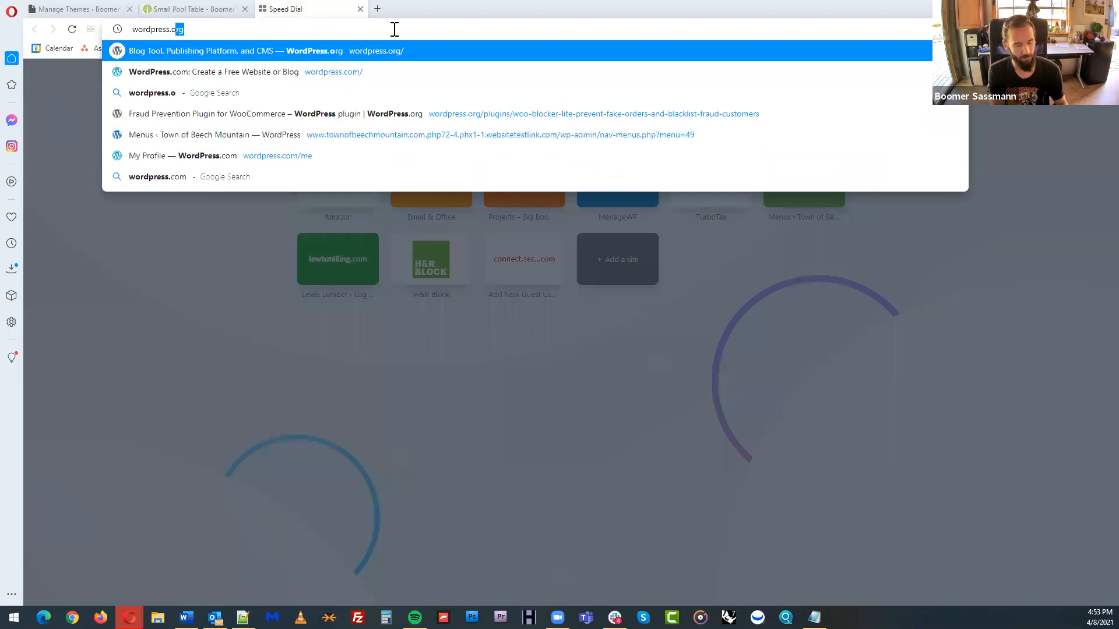
key("Return")
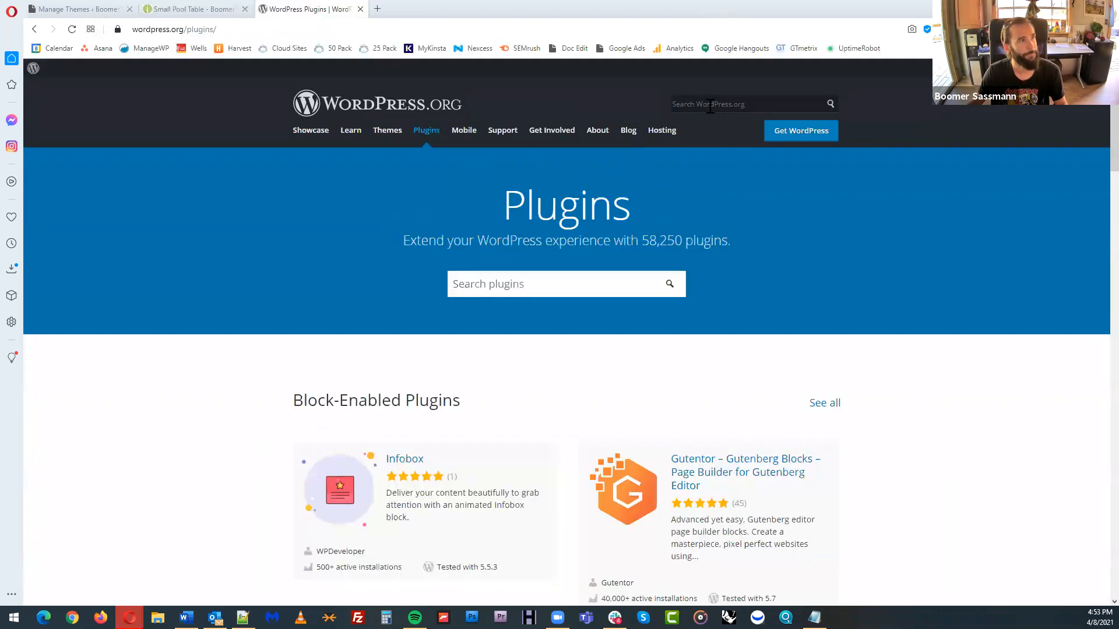
Go to the WooCommerce website's account dashboard in the same tab
left_click(579, 24)
type("woocommerce")
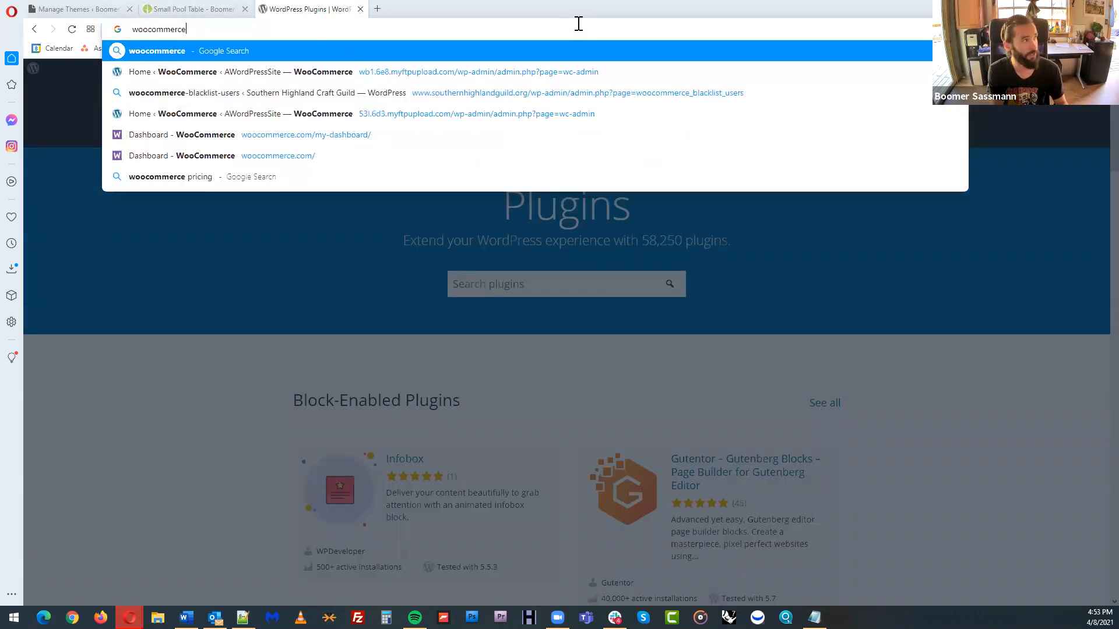
key("Return")
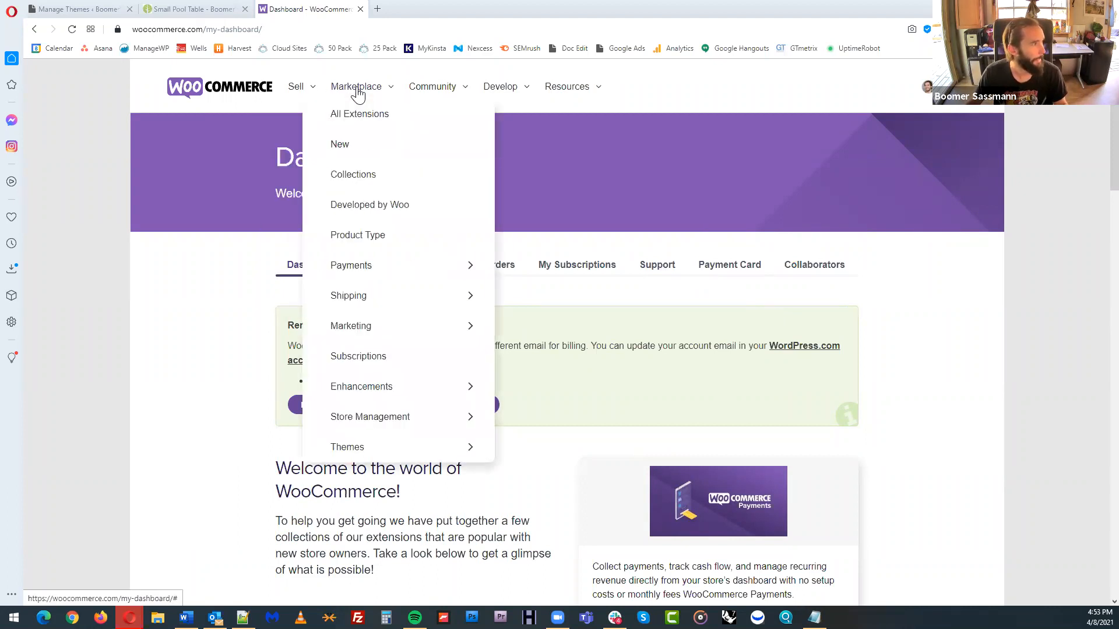
Show all payment extensions in the WooCommerce marketplace and look through the available gateways
mouse_move(389, 277)
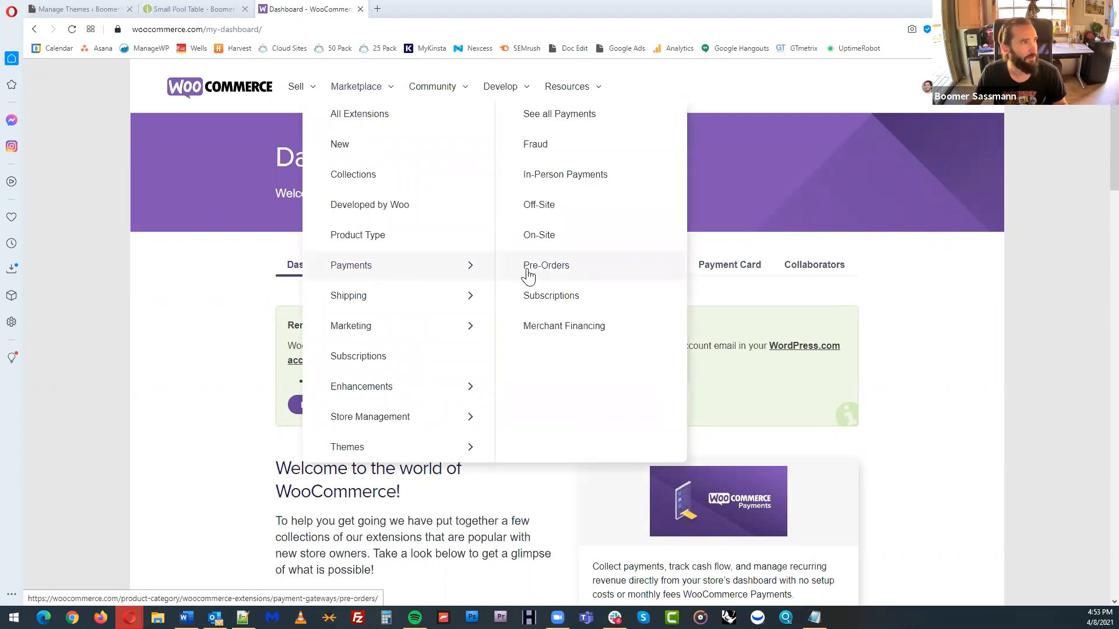
left_click(579, 124)
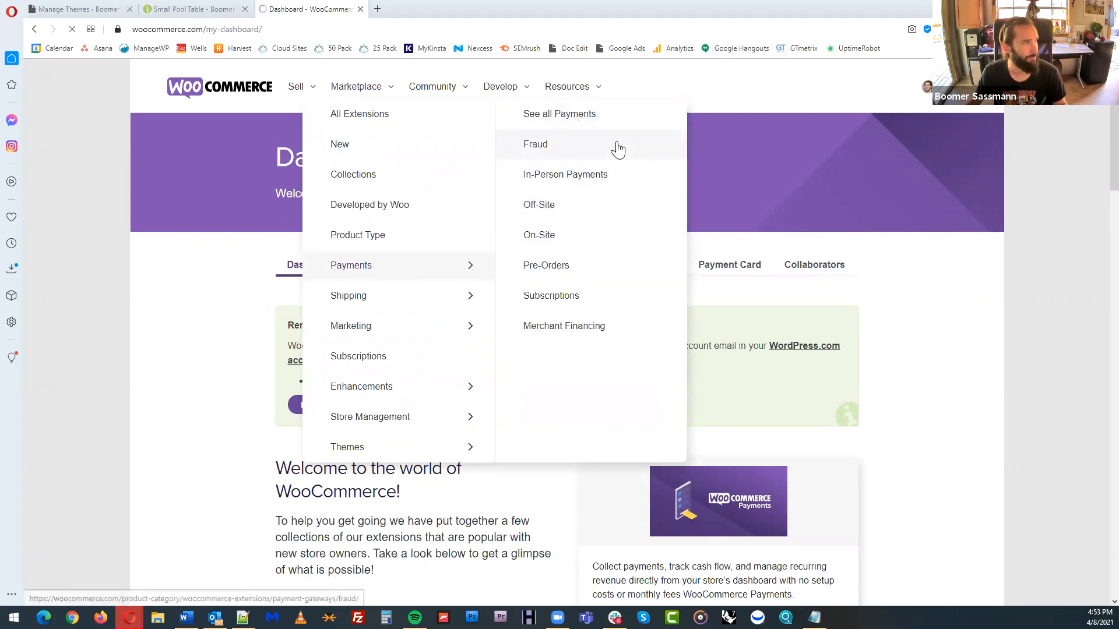
scroll(987, 321, "down", 3)
scroll(1036, 388, "down", 3)
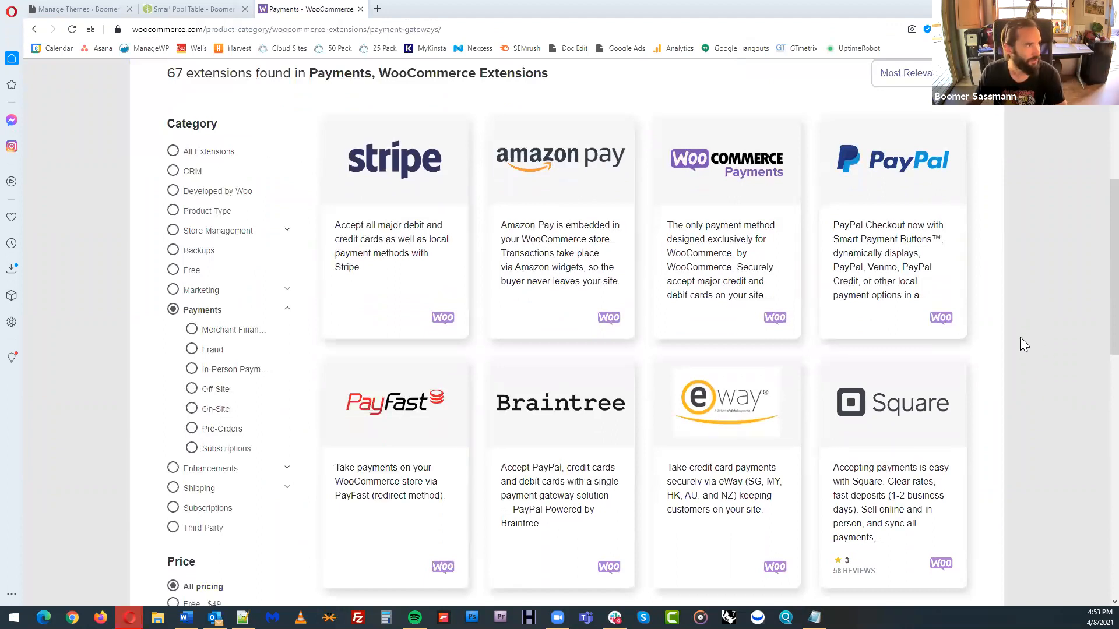
scroll(1020, 337, "down", 2)
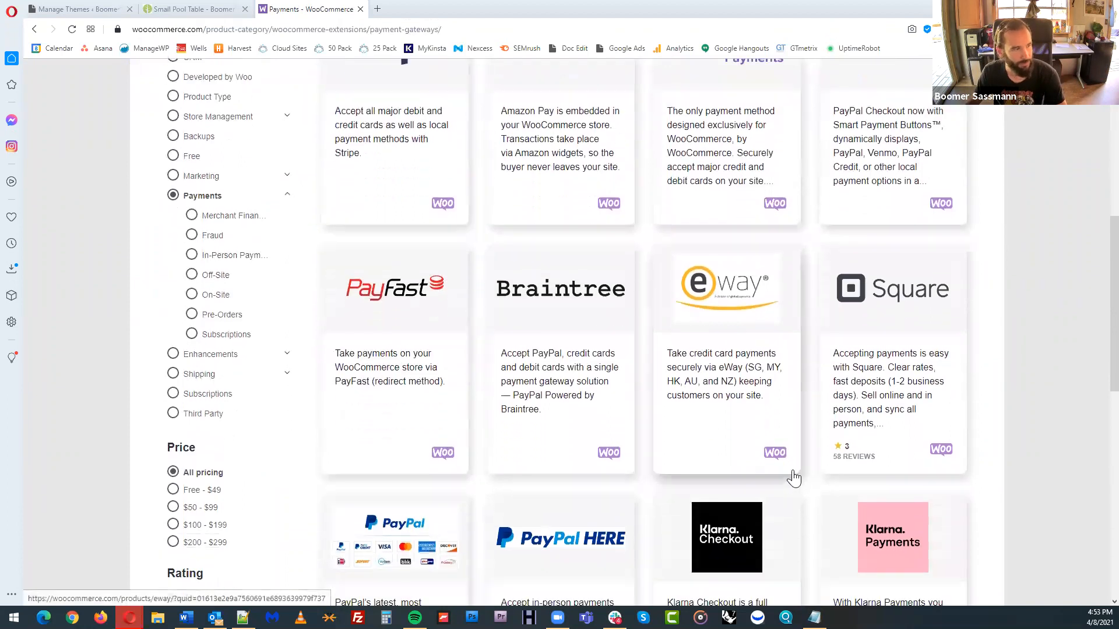
scroll(793, 479, "down", 2)
scroll(583, 320, "up", 10)
Show the Subscriptions extensions in the WooCommerce marketplace and look over the listing
mouse_move(386, 167)
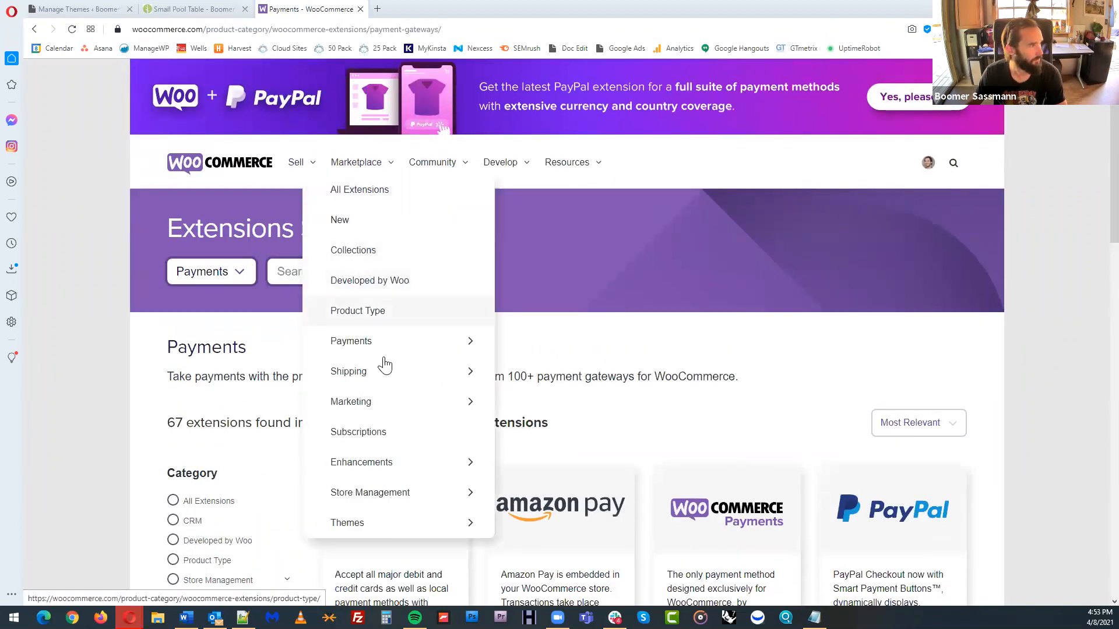
left_click(398, 439)
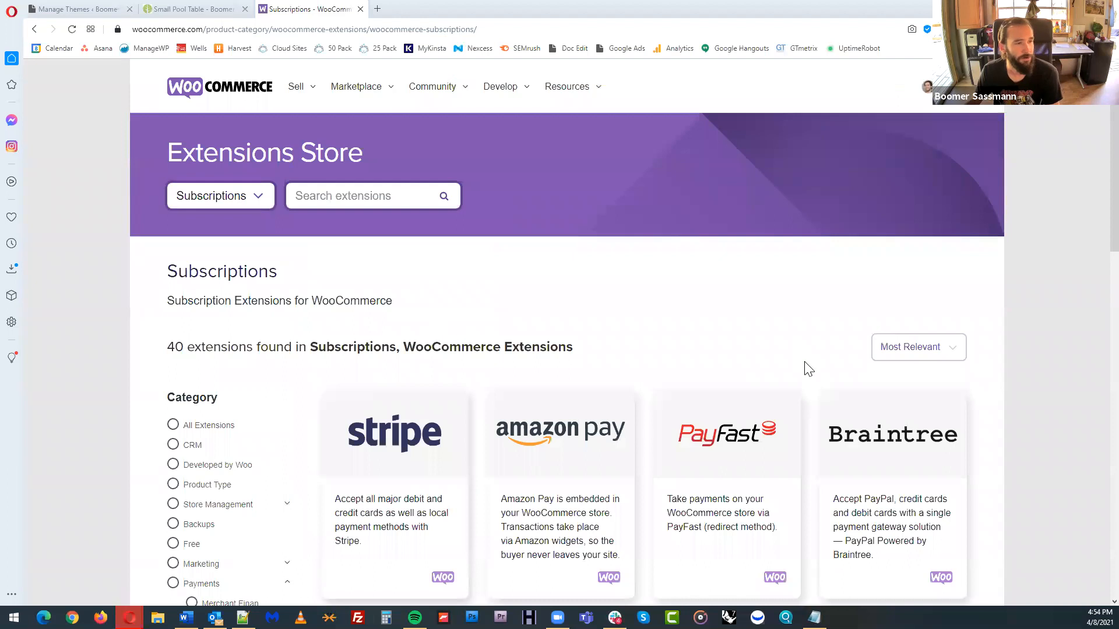
scroll(810, 367, "down", 3)
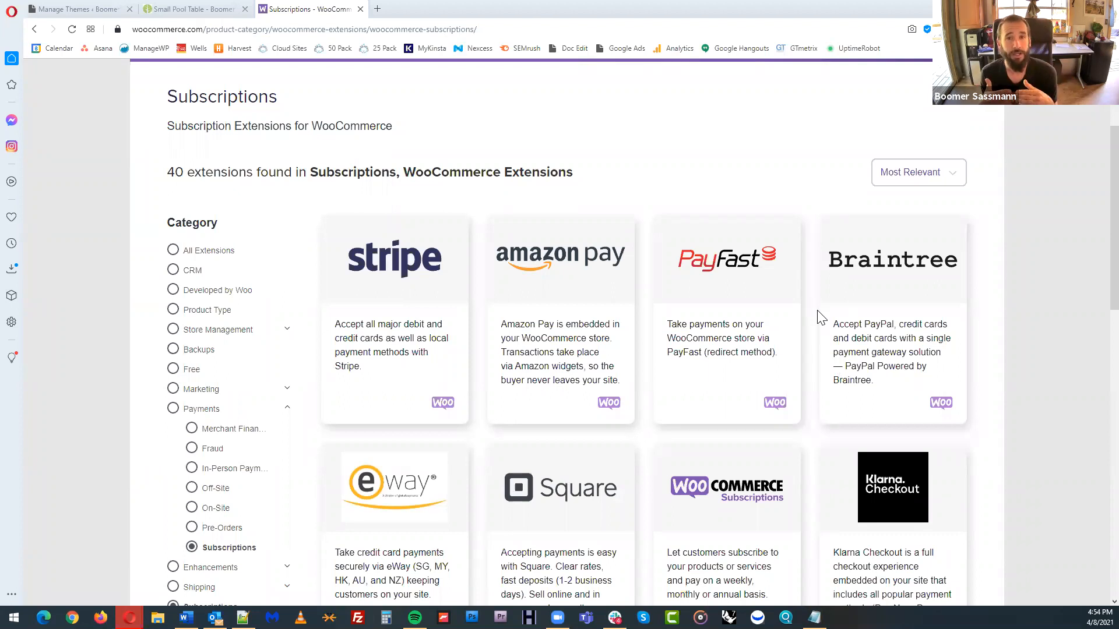
scroll(519, 120, "up", 3)
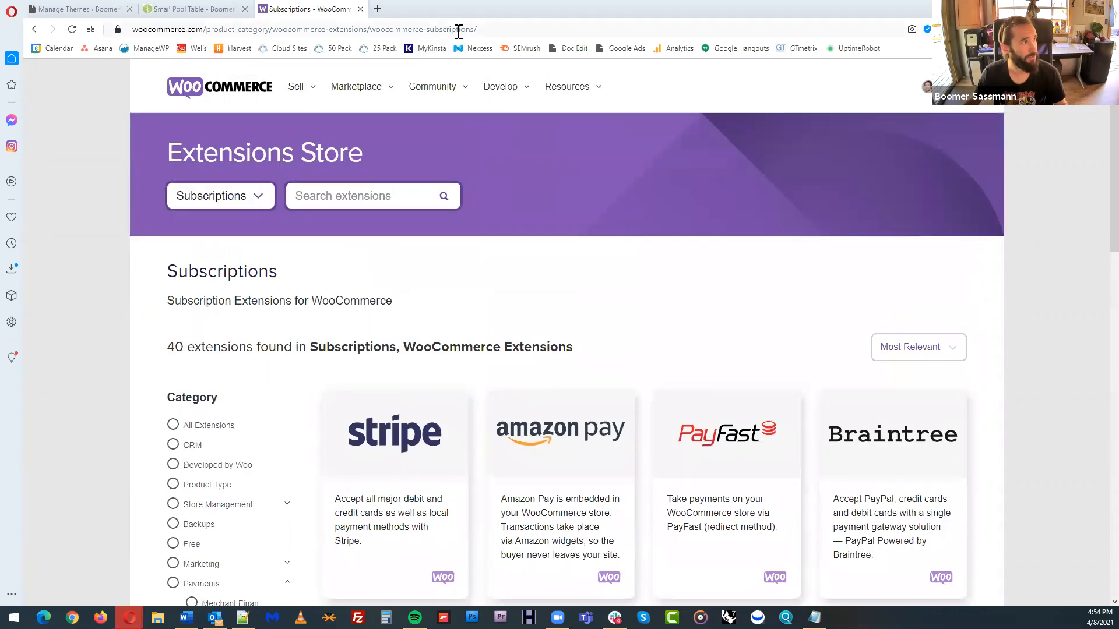
mouse_move(388, 93)
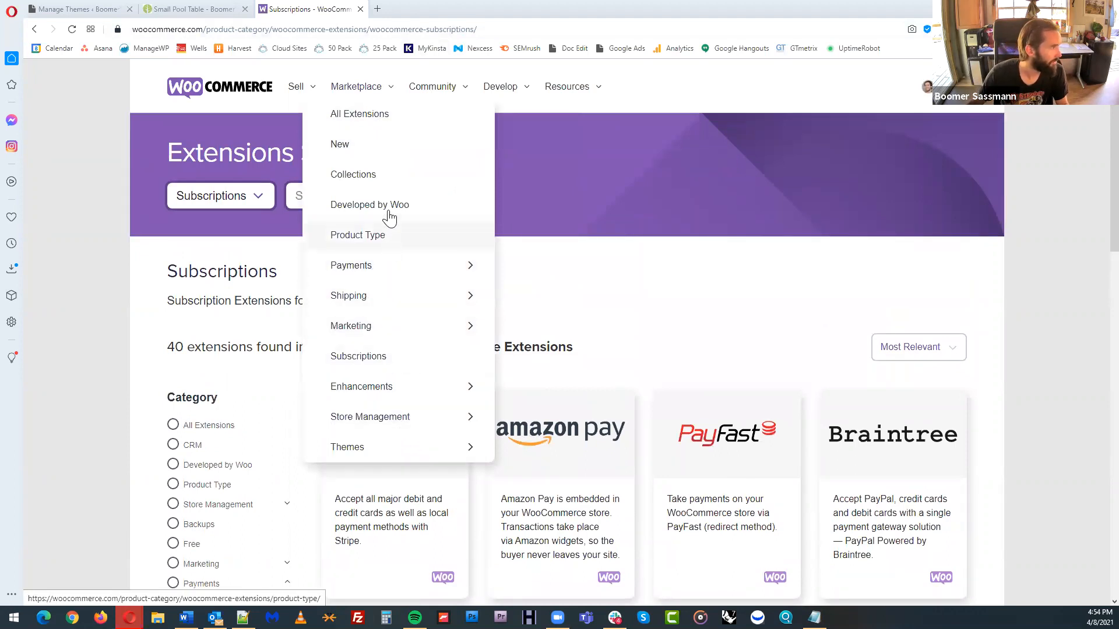
Search the web for "woo membership" and open the WooCommerce Memberships product page
left_click(365, 29)
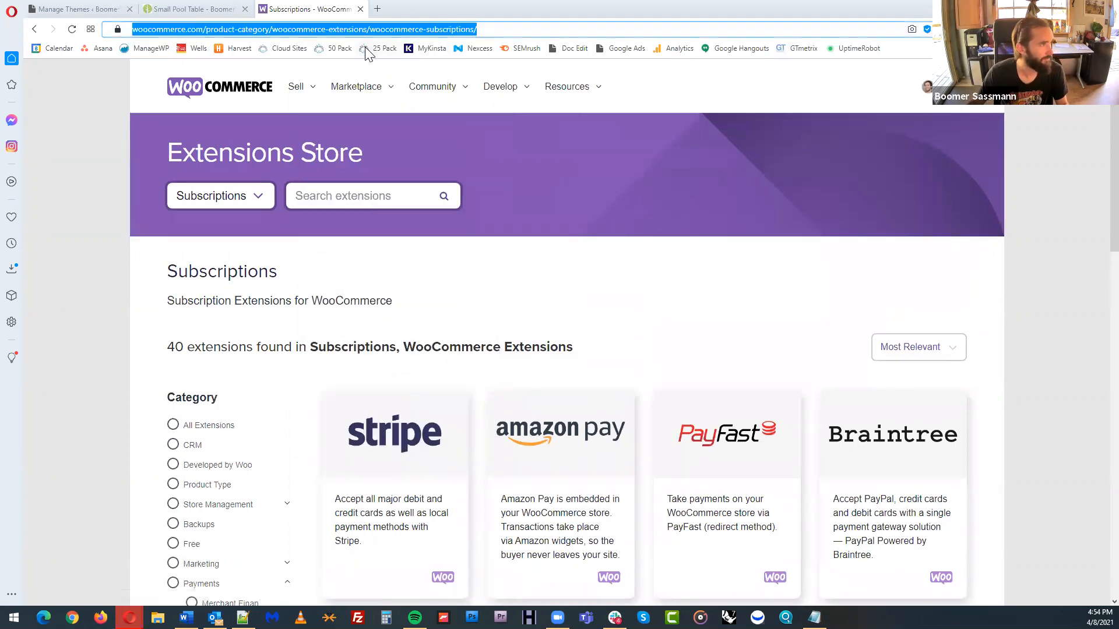
type("woo membershi")
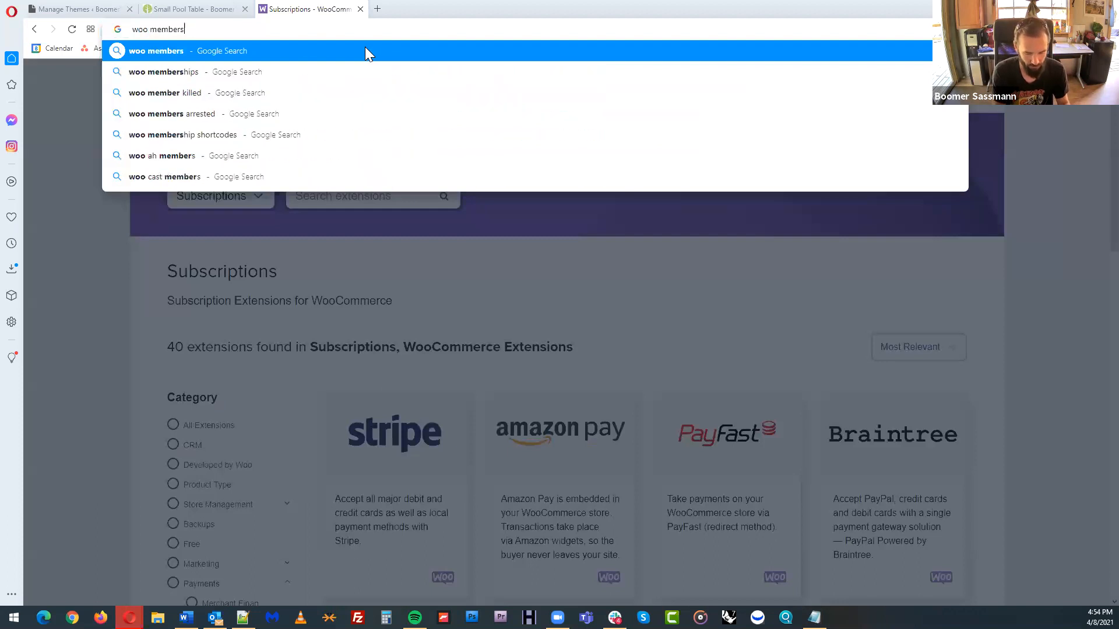
type("p")
key("Return")
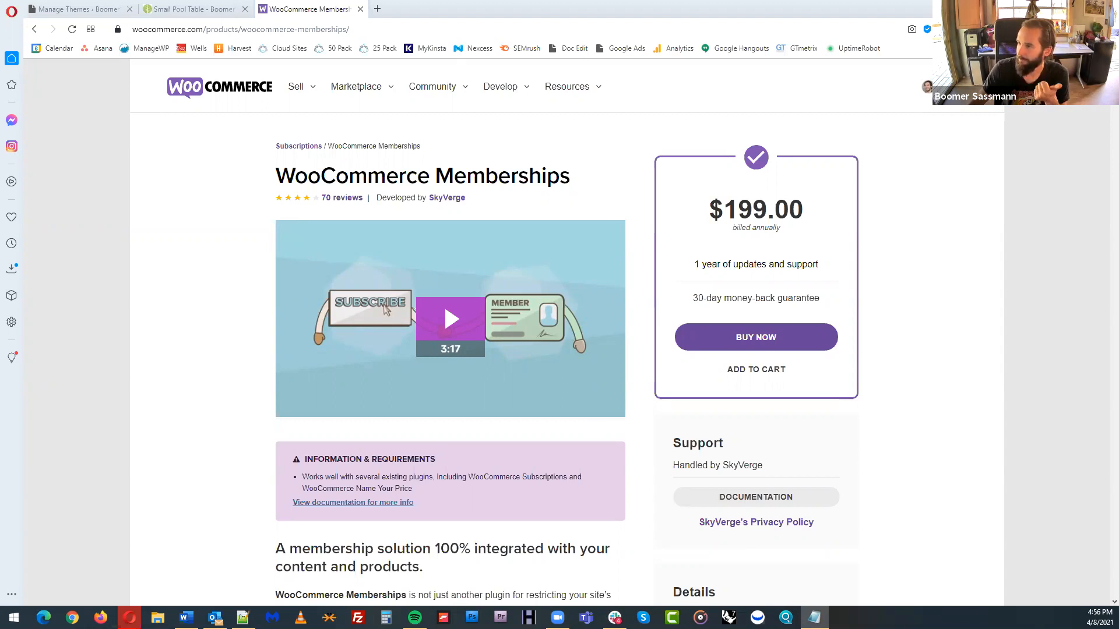
Search the web for "woo bookings" and open the WooCommerce Bookings product page
left_click(392, 29)
type("woo bookings")
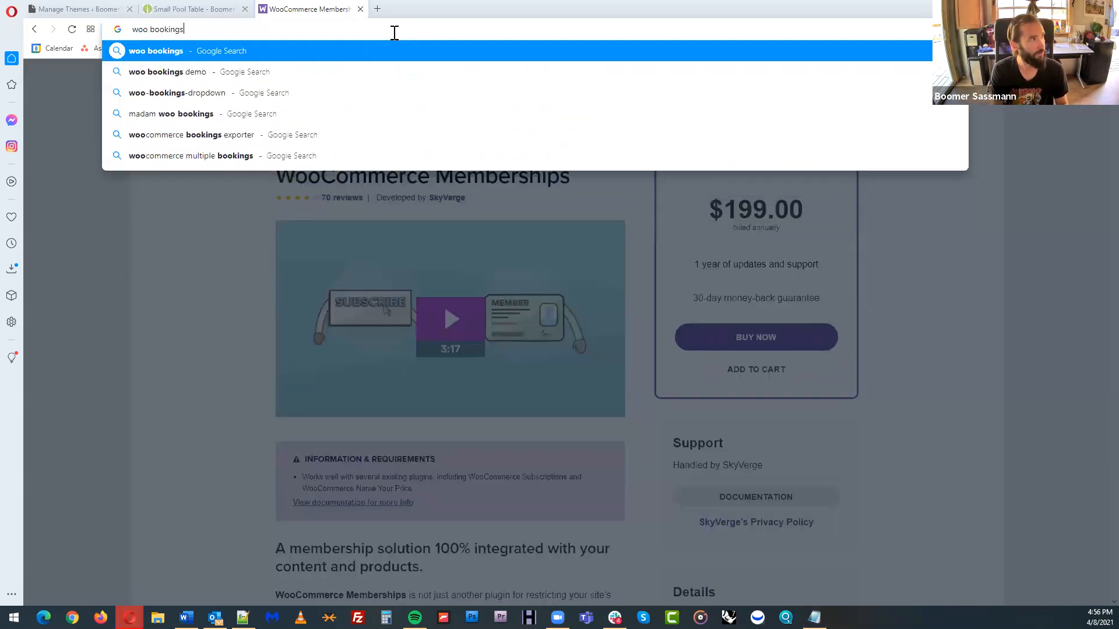
key("Return")
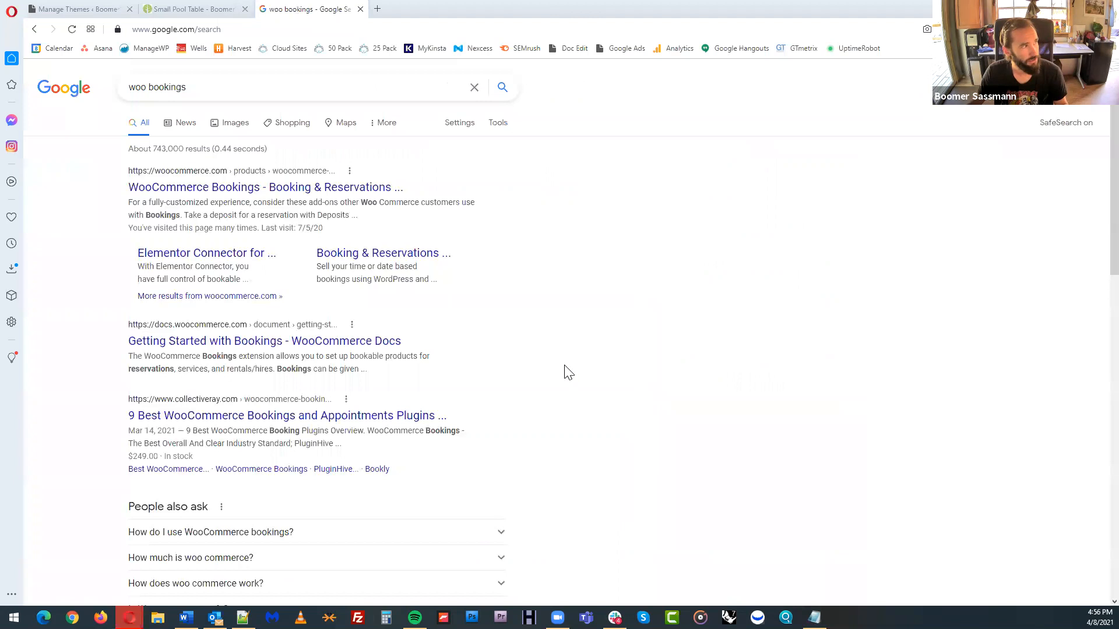
left_click(302, 193)
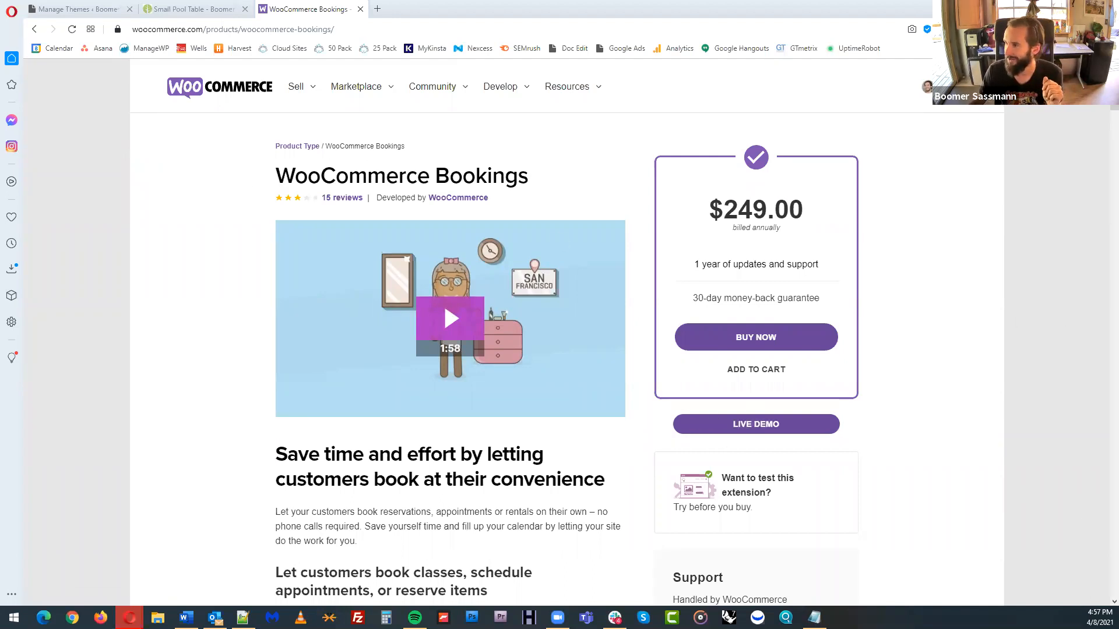
key("alt+Tab")
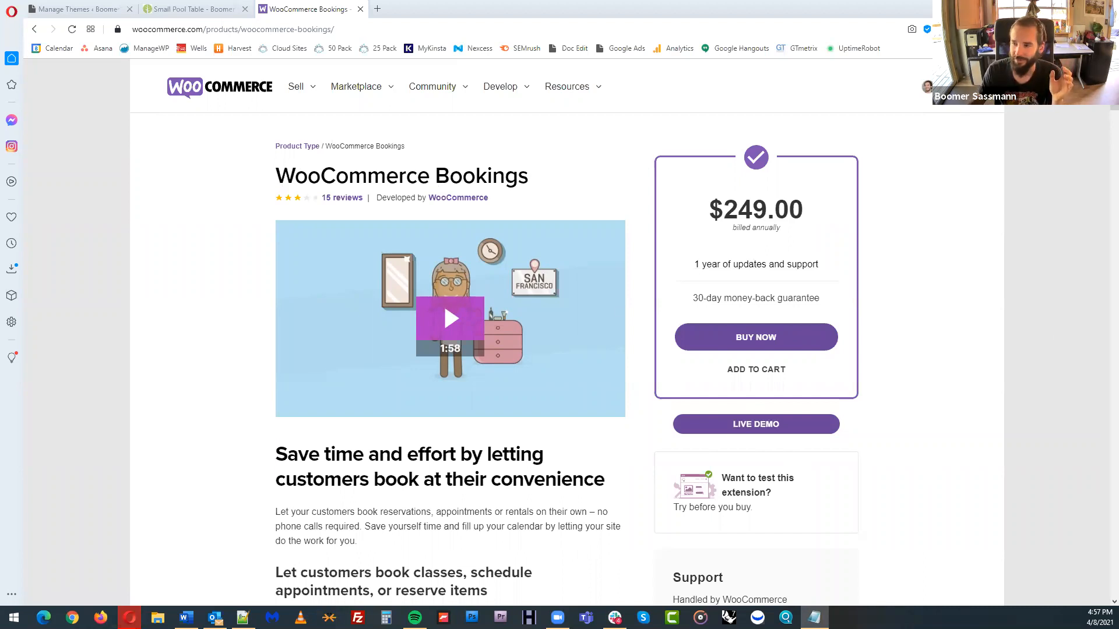
left_click(940, 235)
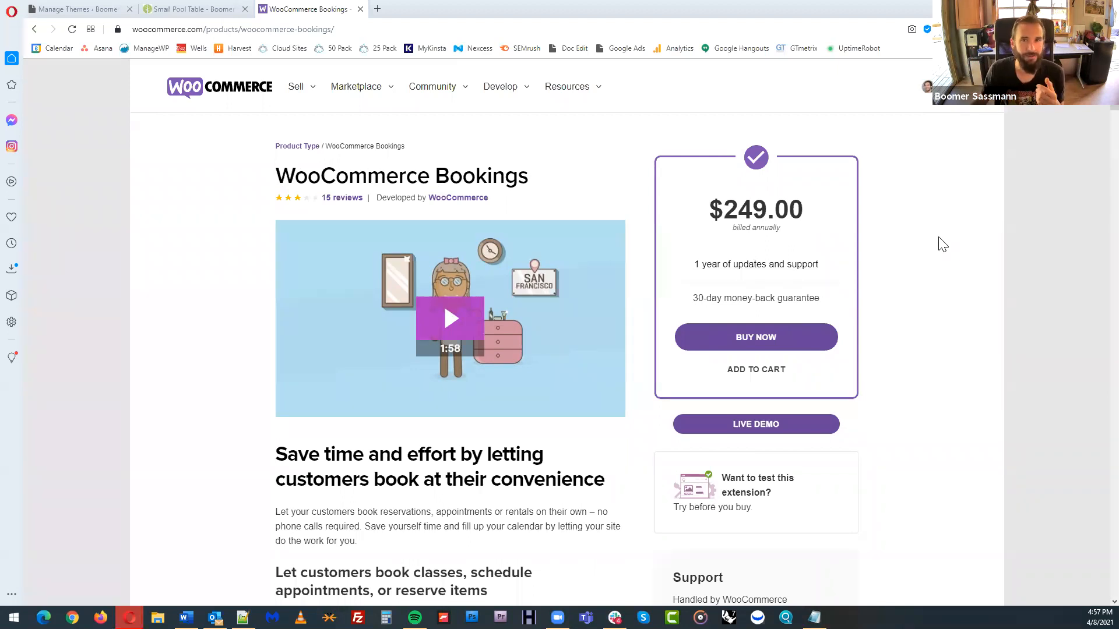
Search the web for "gravity forms" and open the Gravity Forms plugin's website
left_click(537, 29)
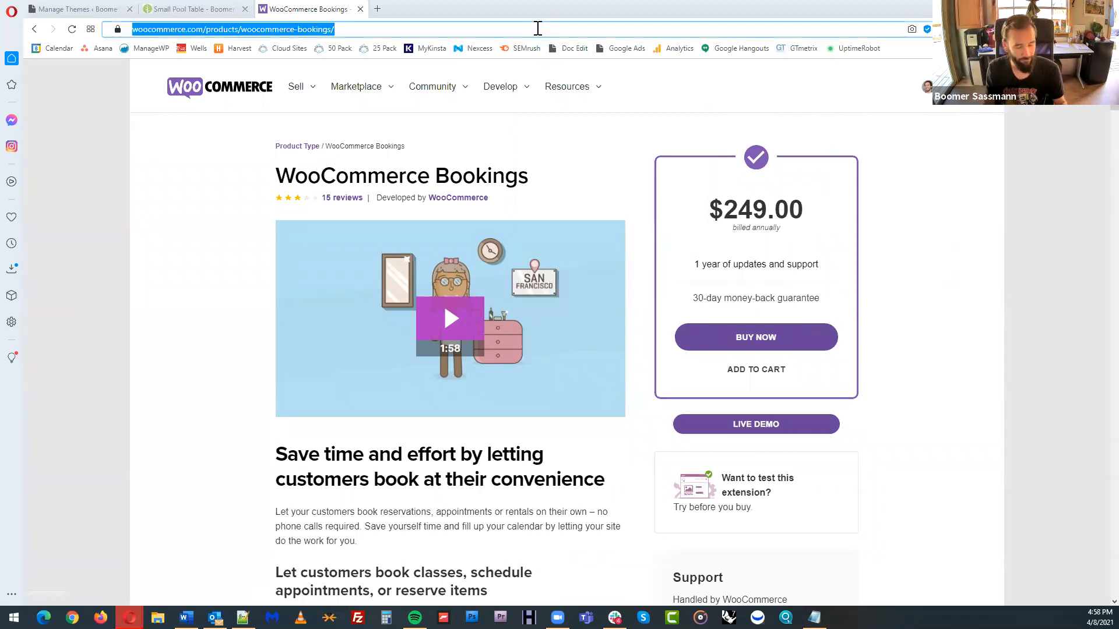
type("gravity form")
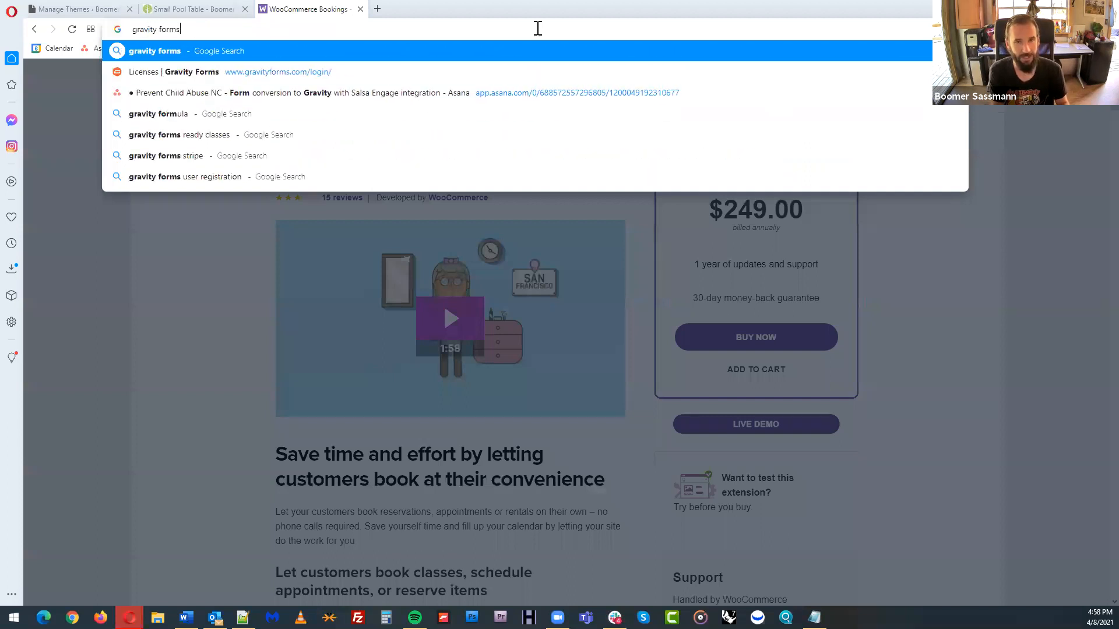
type("s")
key("Return")
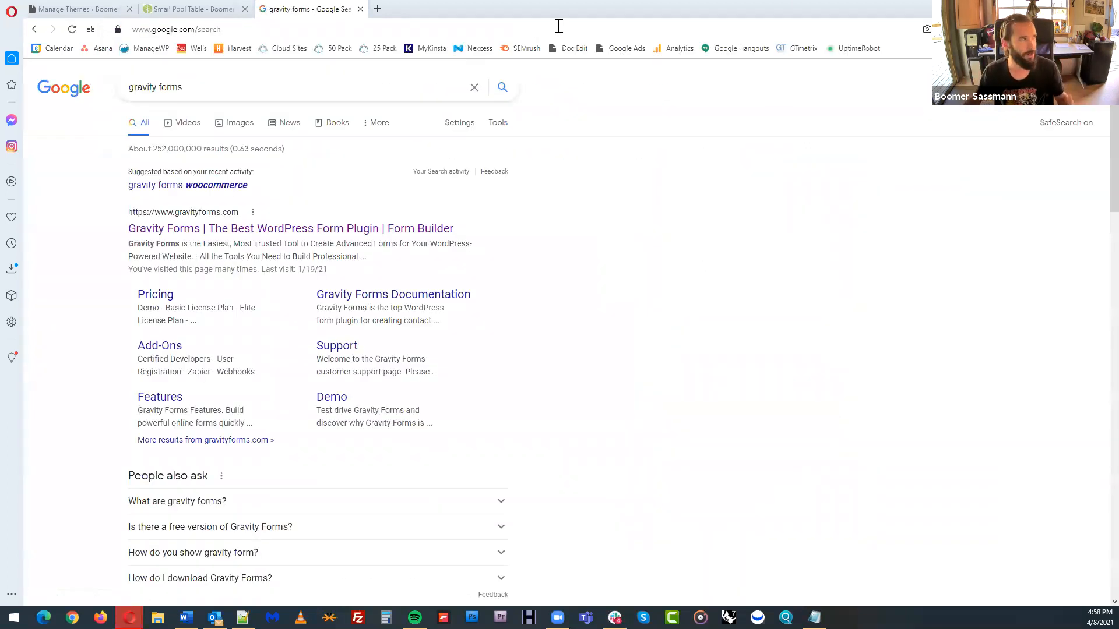
left_click(408, 232)
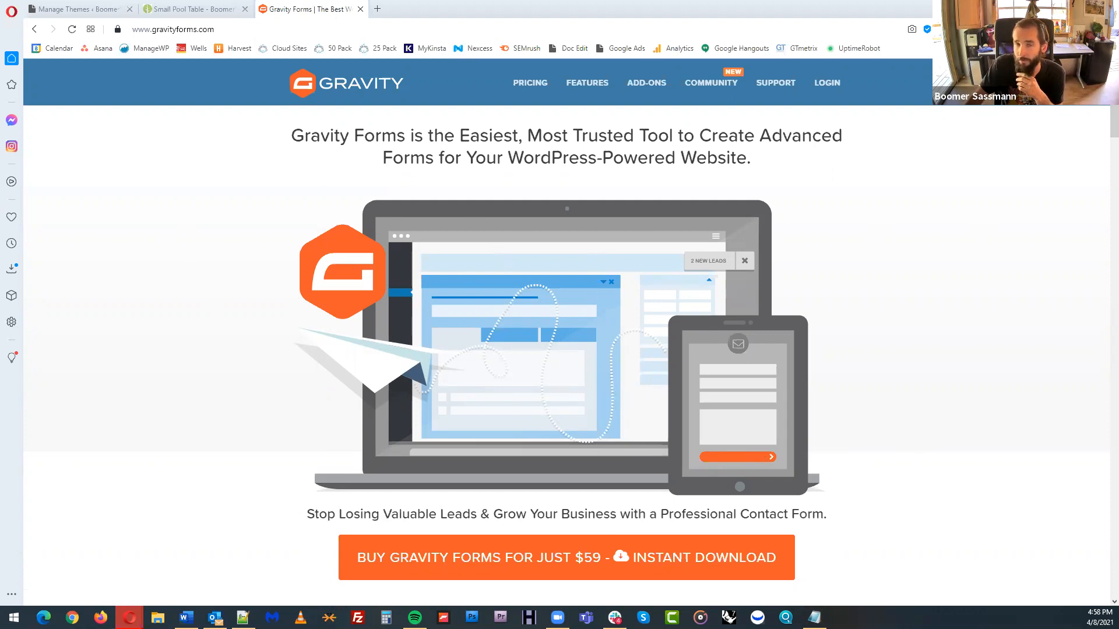
Go to WordPress.com, open the account profile and request the verification code by text message
left_click(258, 28)
type("ordpress.com")
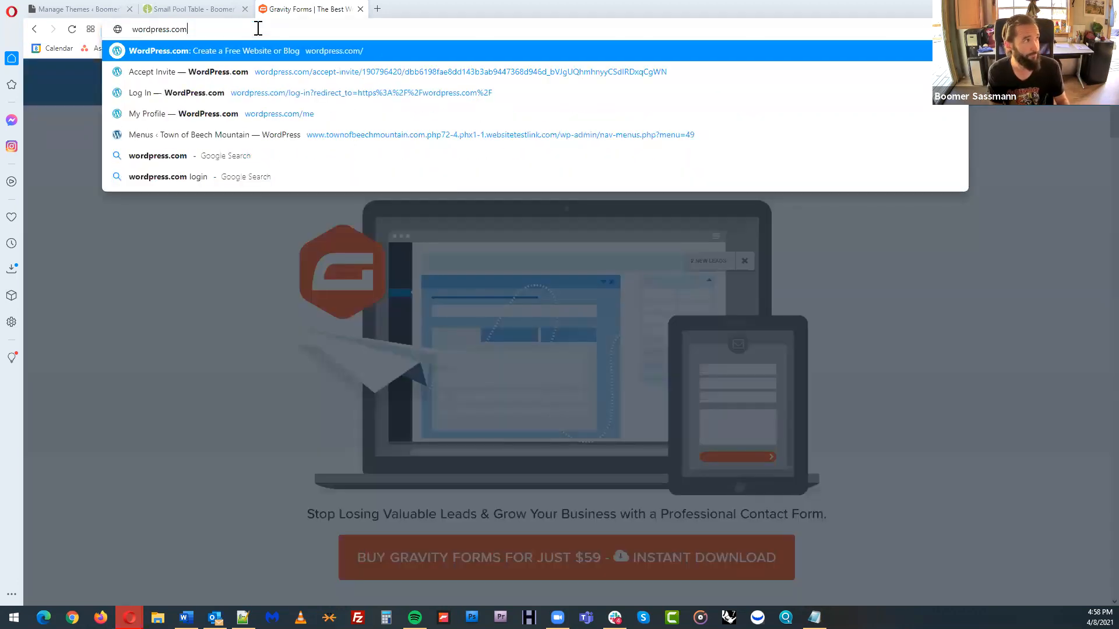
key("Return")
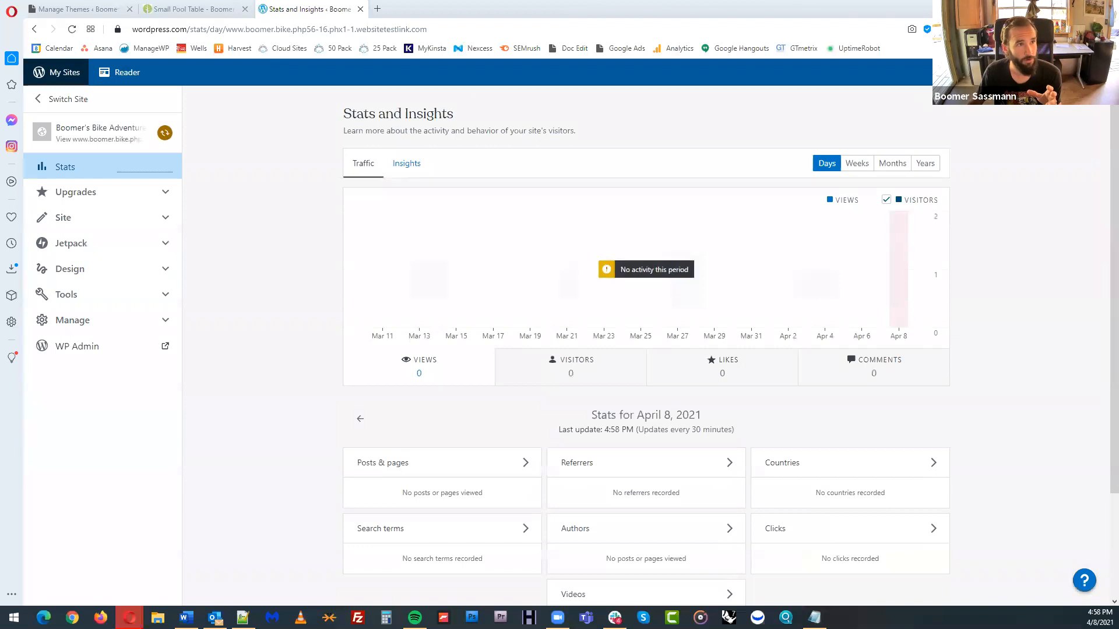
left_click(1071, 72)
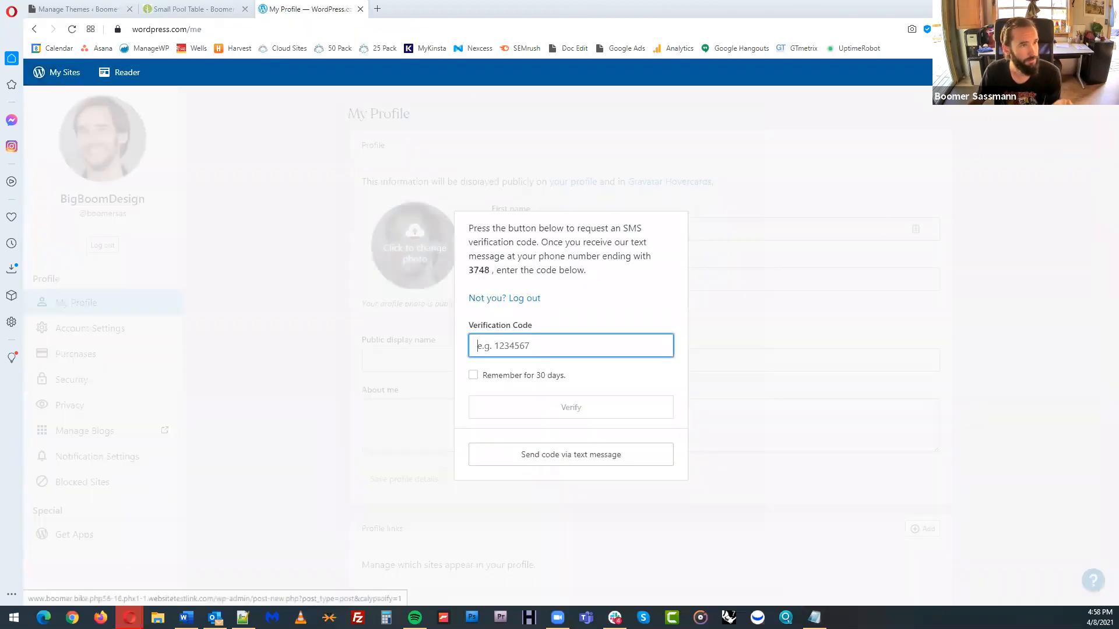
left_click(211, 309)
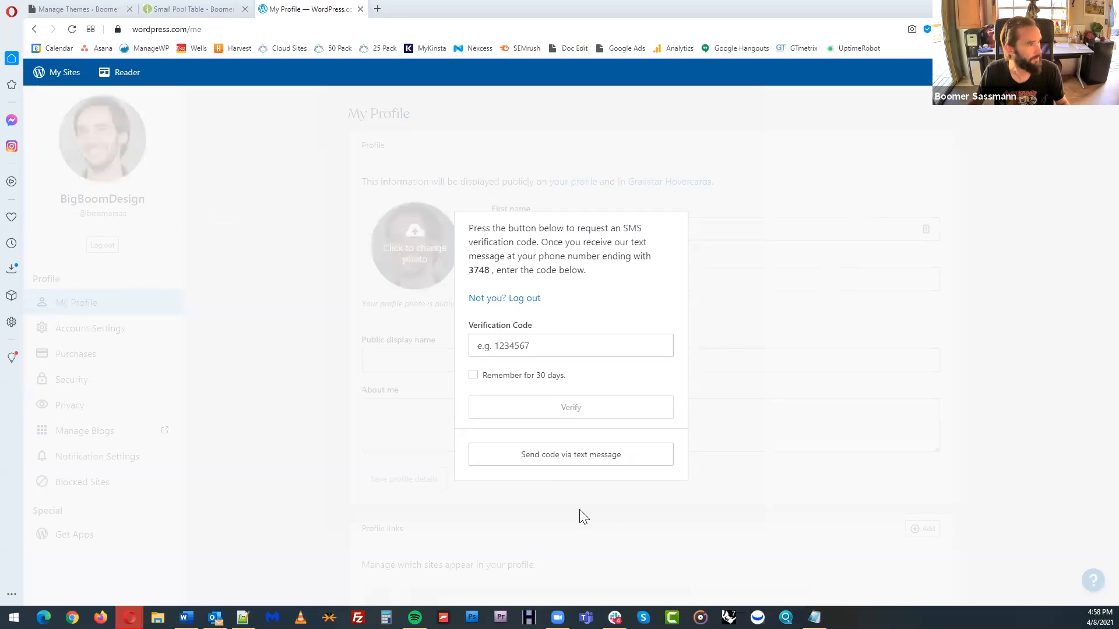
left_click(589, 454)
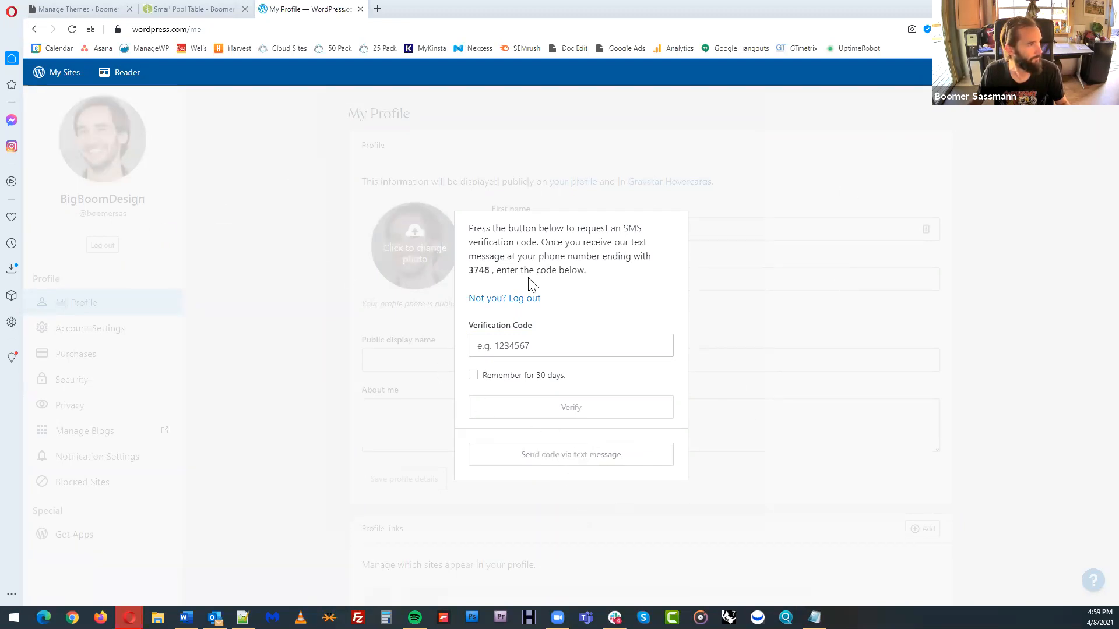
Log out of the WordPress.com account and go to wordpress.org
left_click(518, 302)
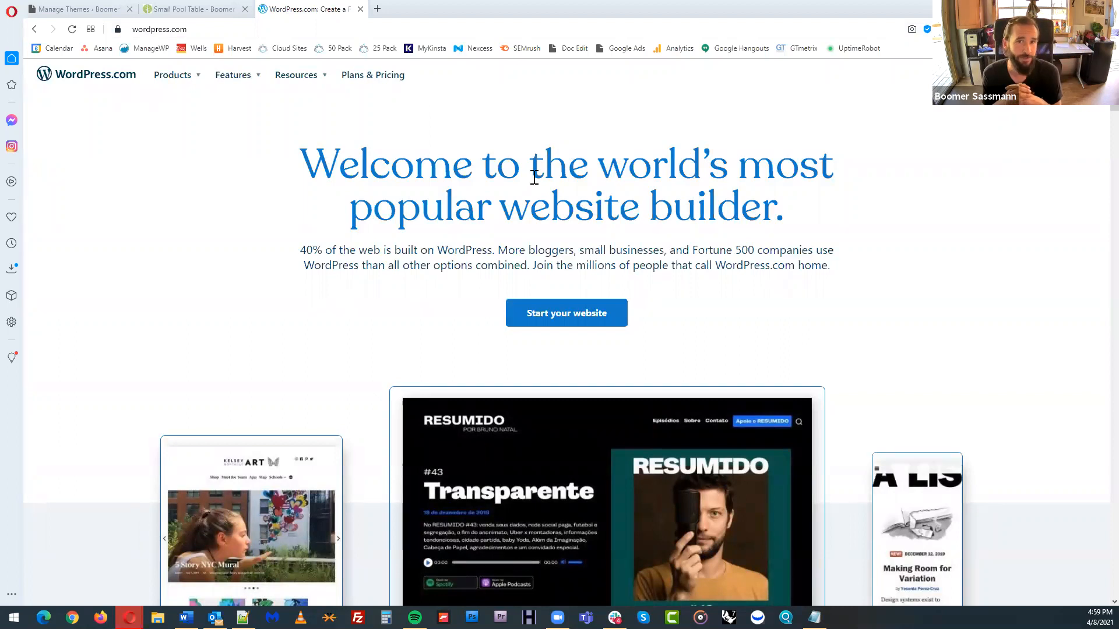
left_click(176, 28)
left_click(198, 28)
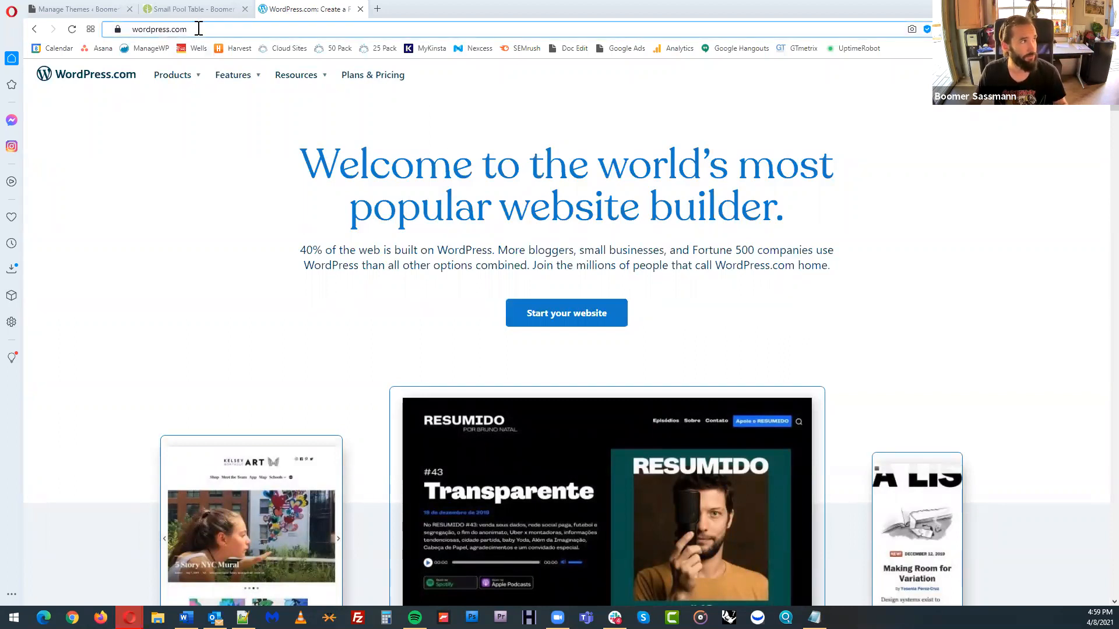
key("BackSpace")
key("BackSpace")
key("BackSpace")
type("o")
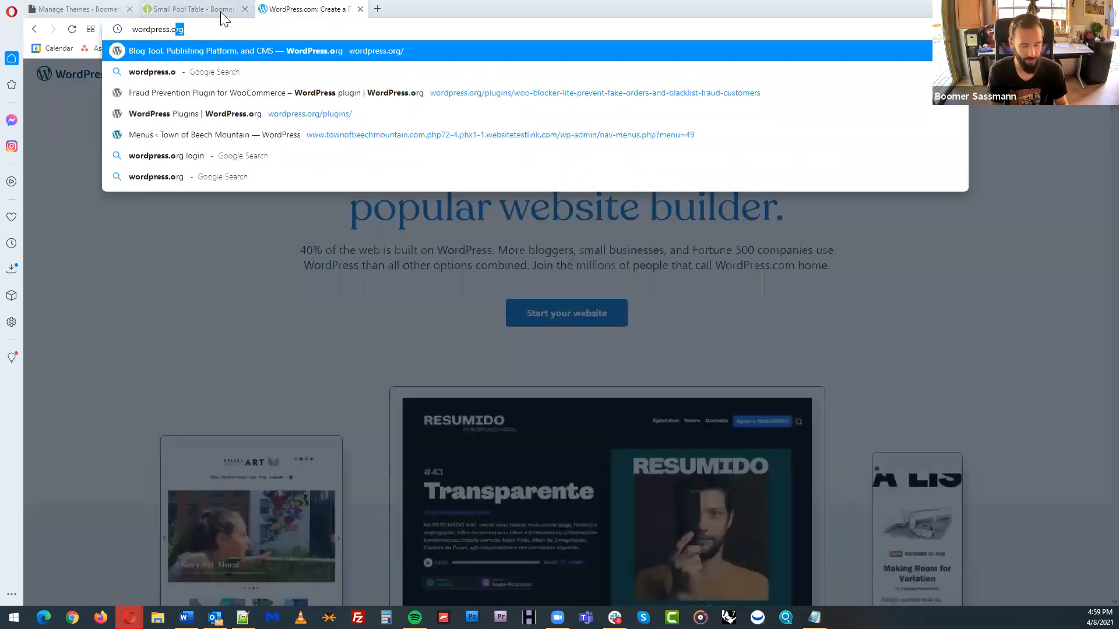
key("Return")
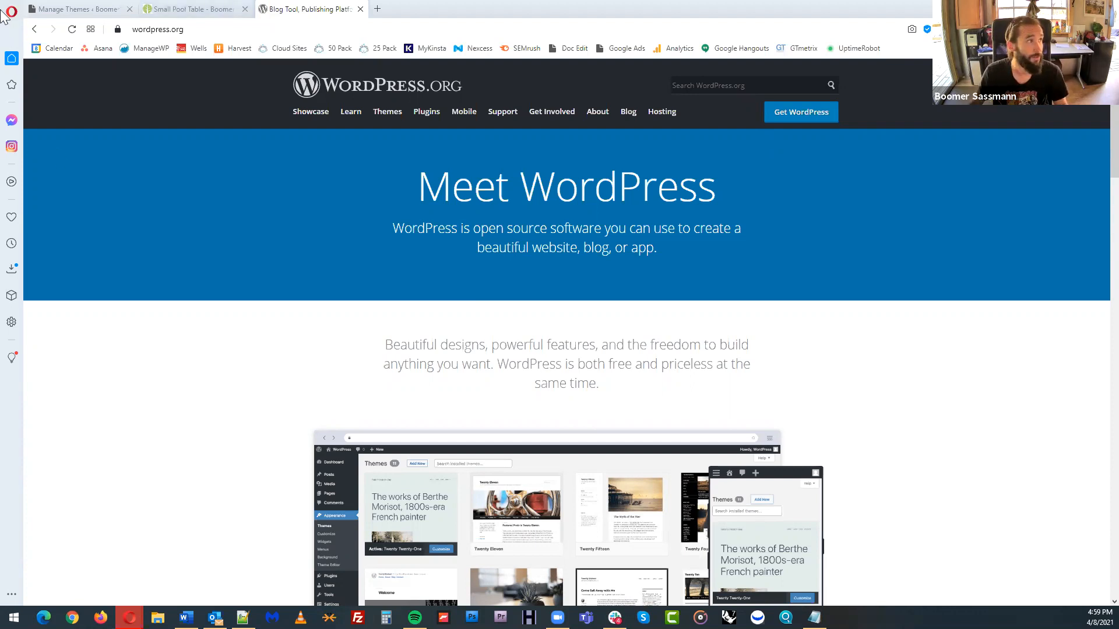
Open the Kinsta website in the current tab and wpengine.com in a new tab
left_click(813, 27)
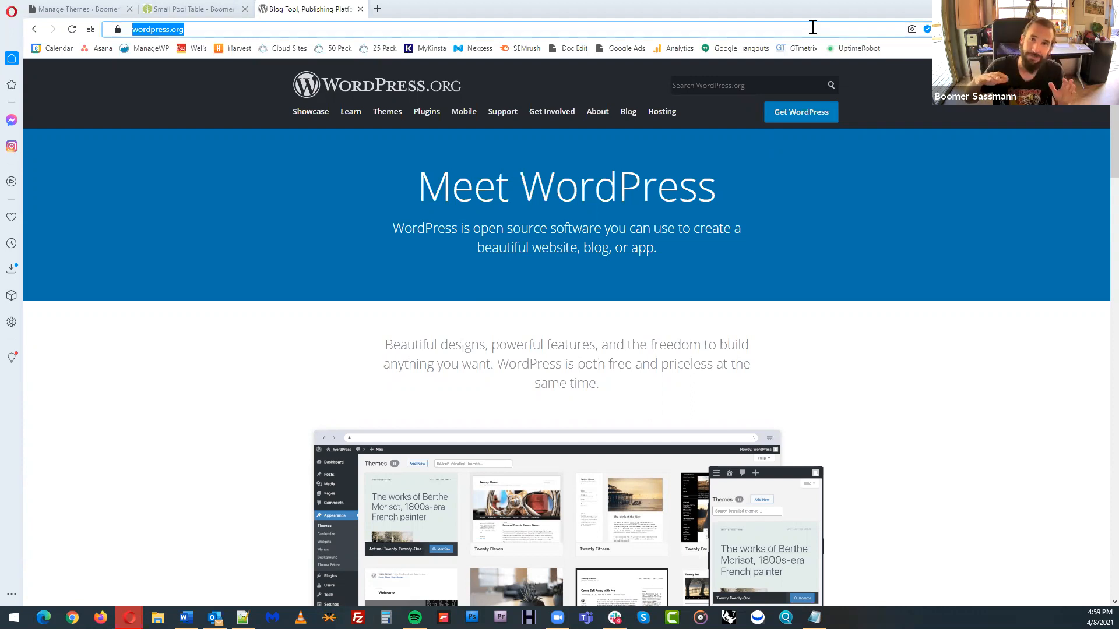
type("kinsta")
key("Return")
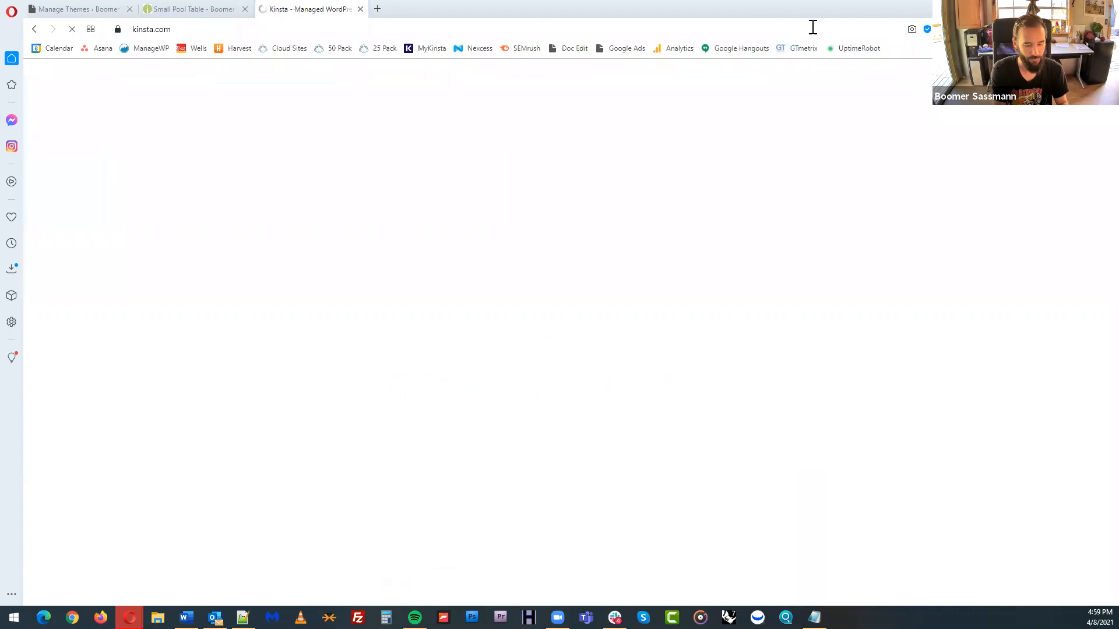
key("ctrl+t")
type("wpengine.co")
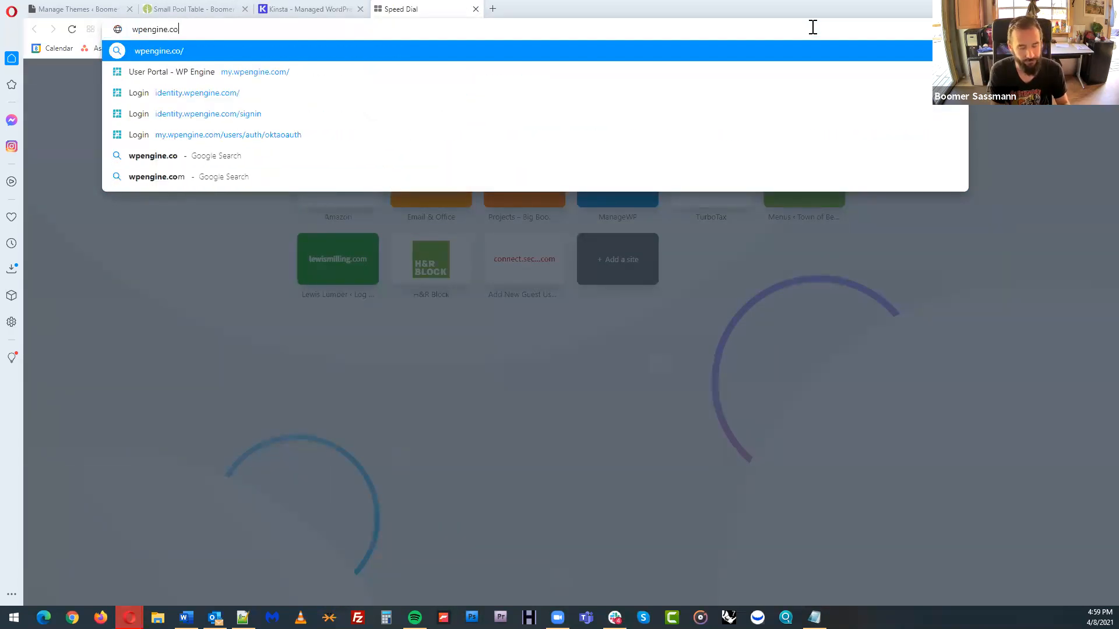
type("m")
key("Return")
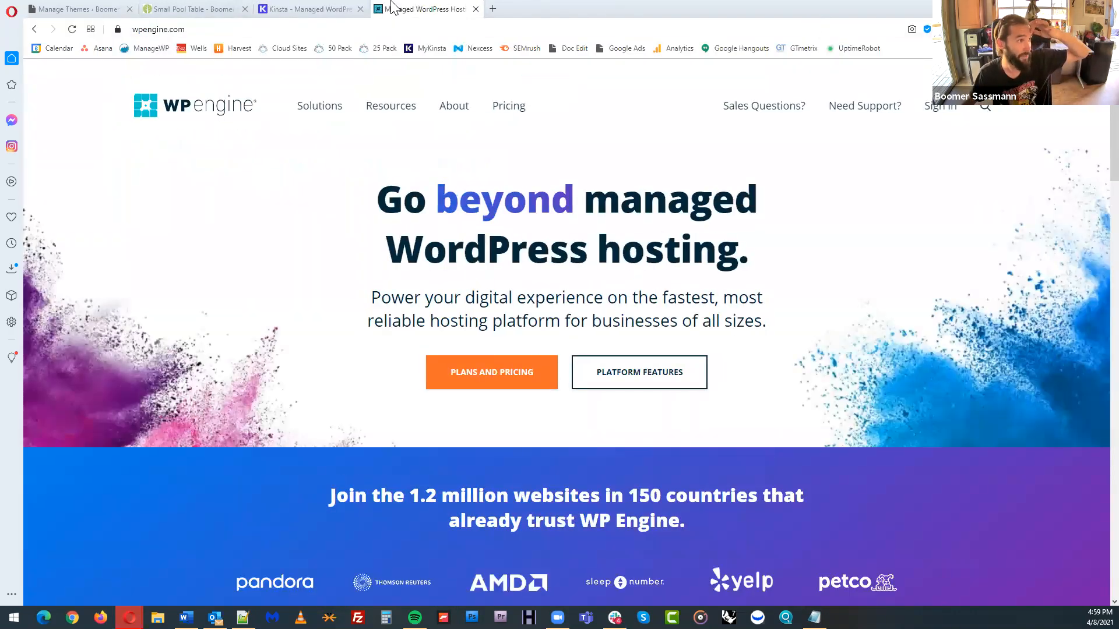
View the hosting plans and pricing on the Kinsta site and on the WP Engine site
left_click(349, 8)
left_click(434, 88)
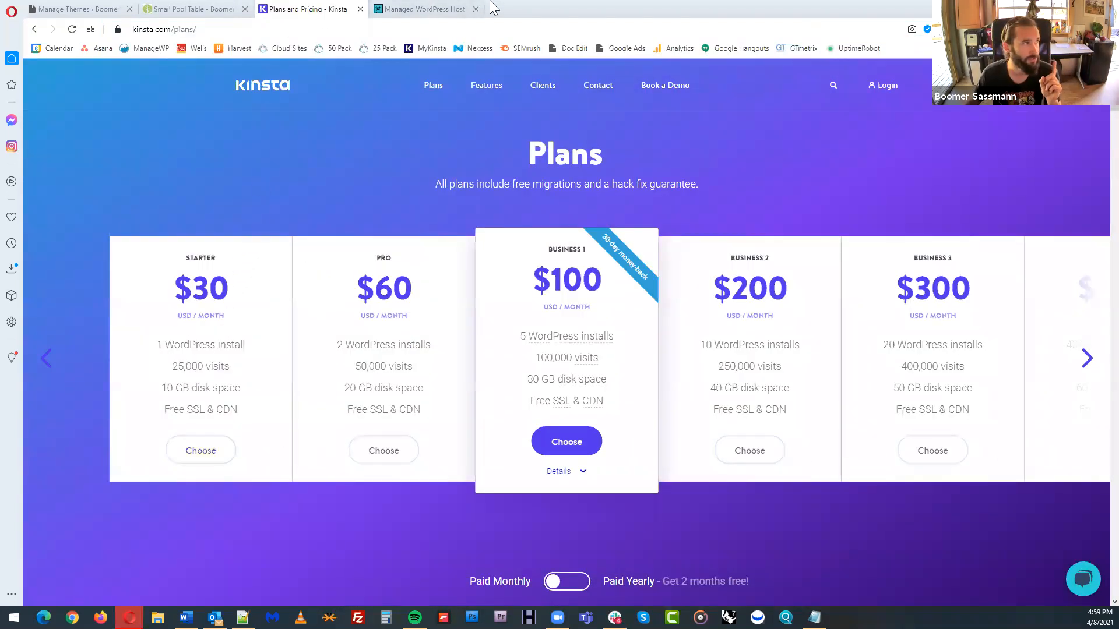
left_click(463, 8)
left_click(506, 108)
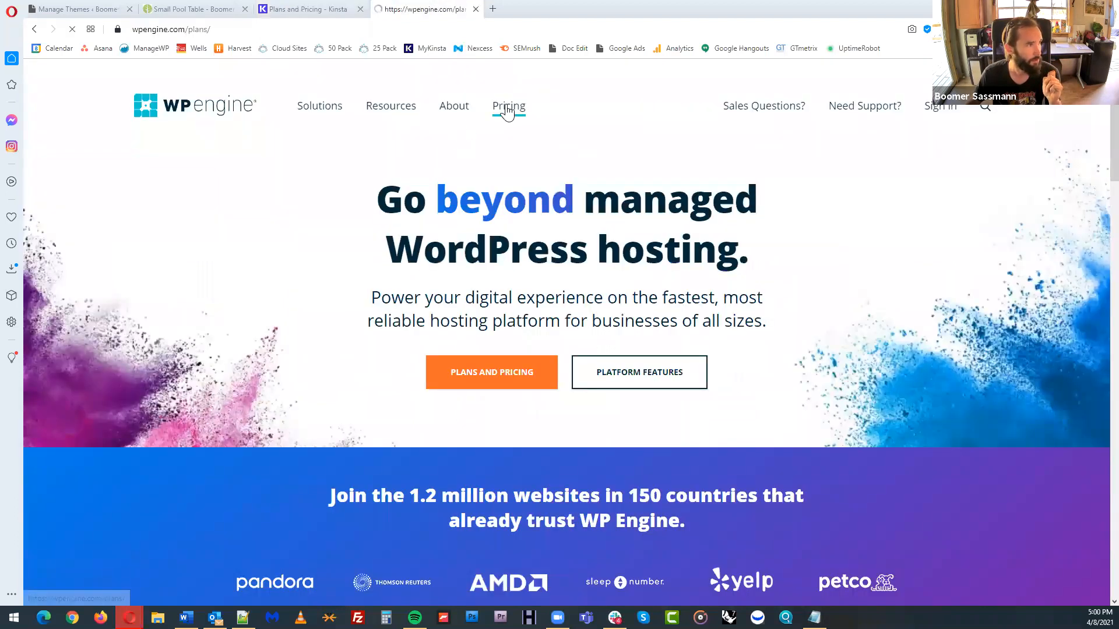
scroll(252, 492, "down", 3)
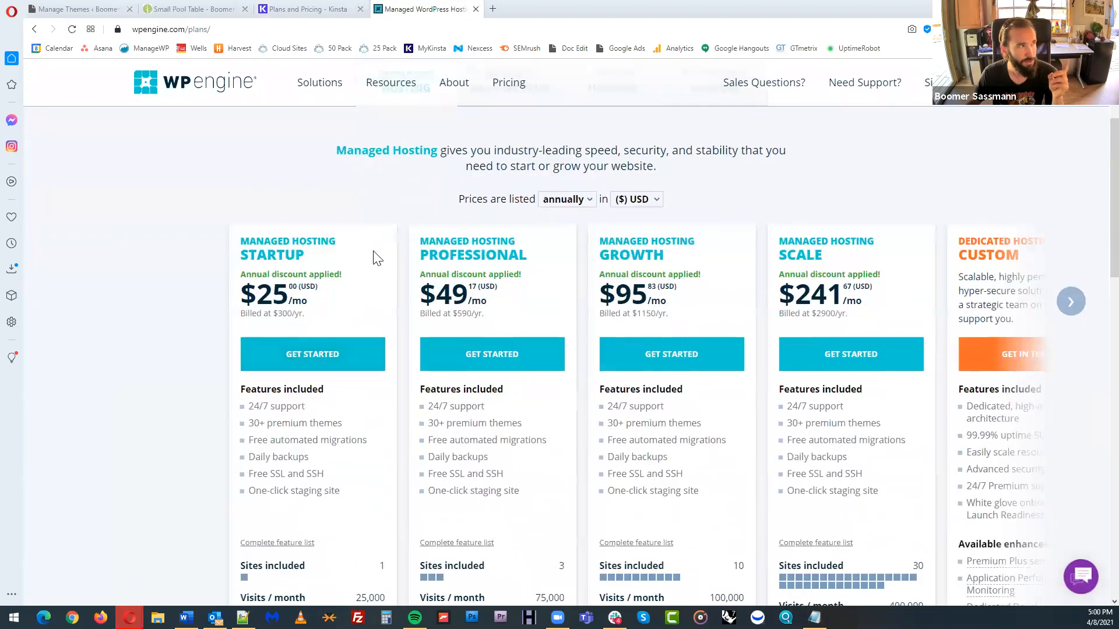
Revisit Kinsta's plans, then close the WP Engine and Kinsta tabs to return to the Small Pool Table product page
left_click(325, 10)
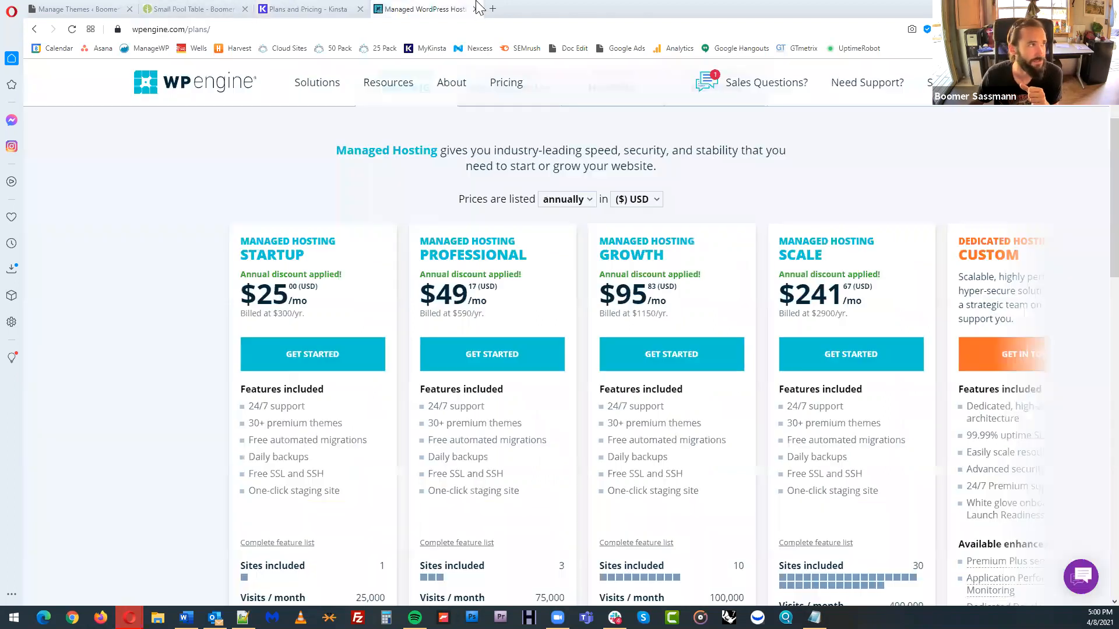
left_click(444, 8)
left_click(476, 9)
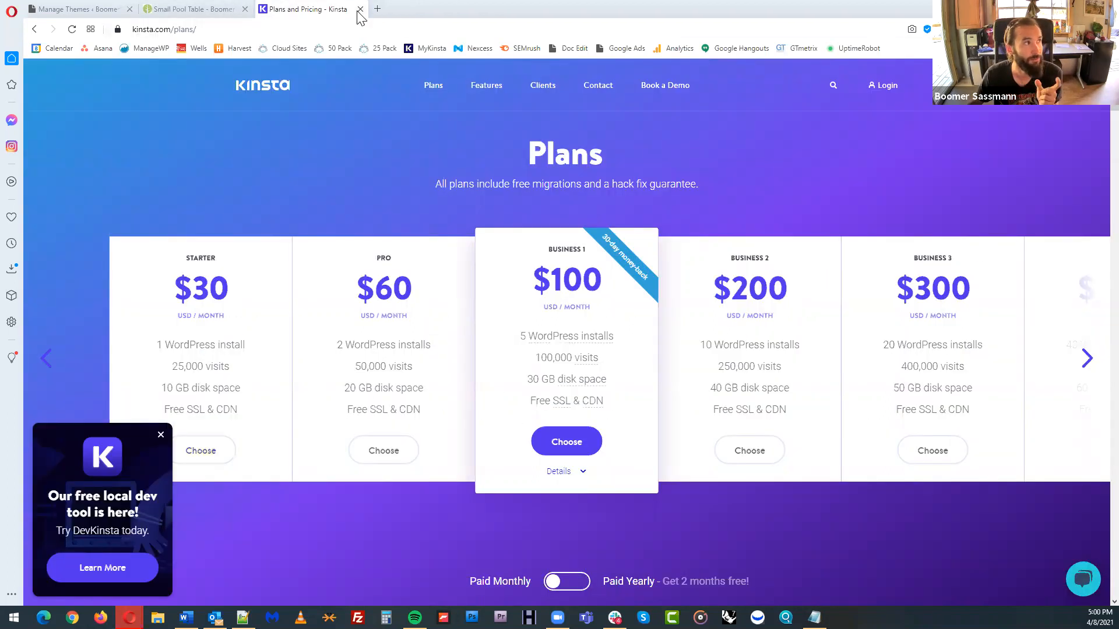
left_click(360, 10)
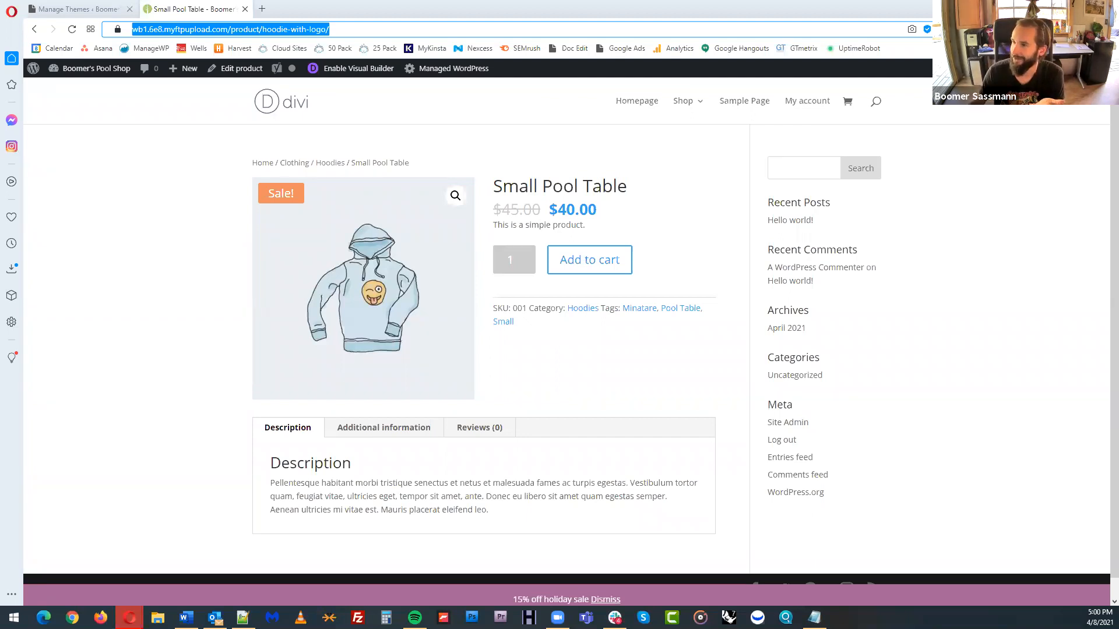
key("Escape")
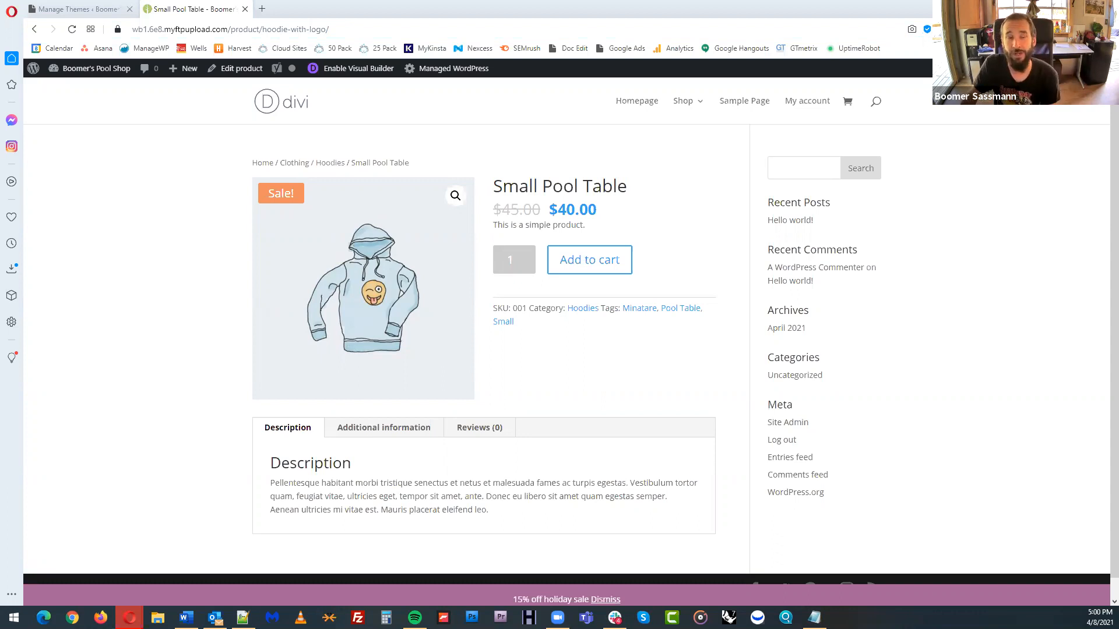
Go to bigboomdesign.com, open its Classes page and look through the upcoming classes
left_click(257, 29)
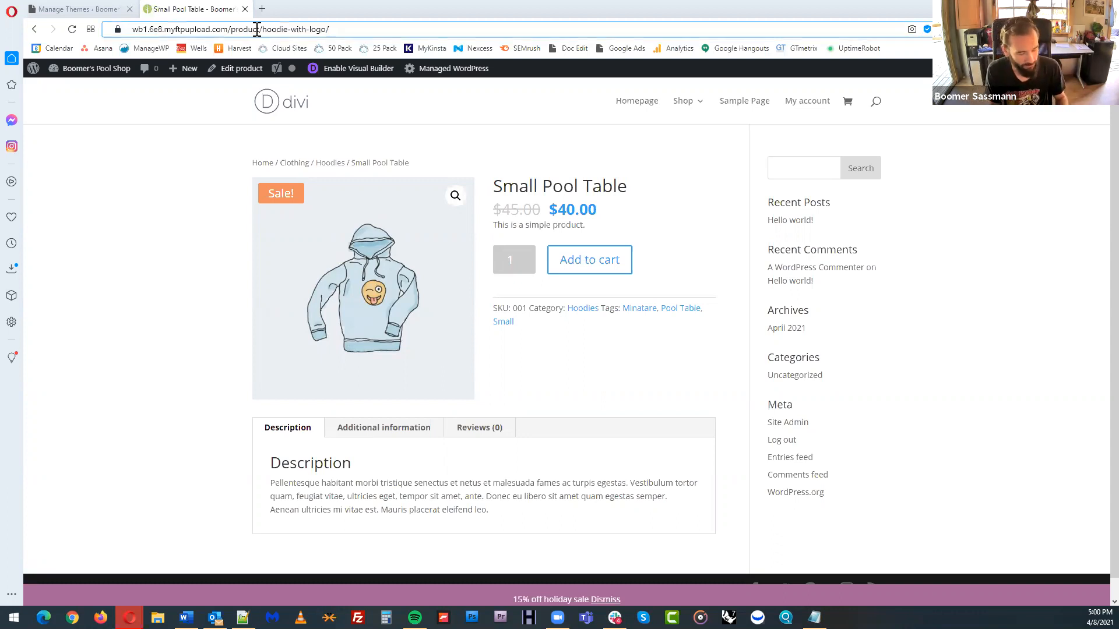
type("bigboom")
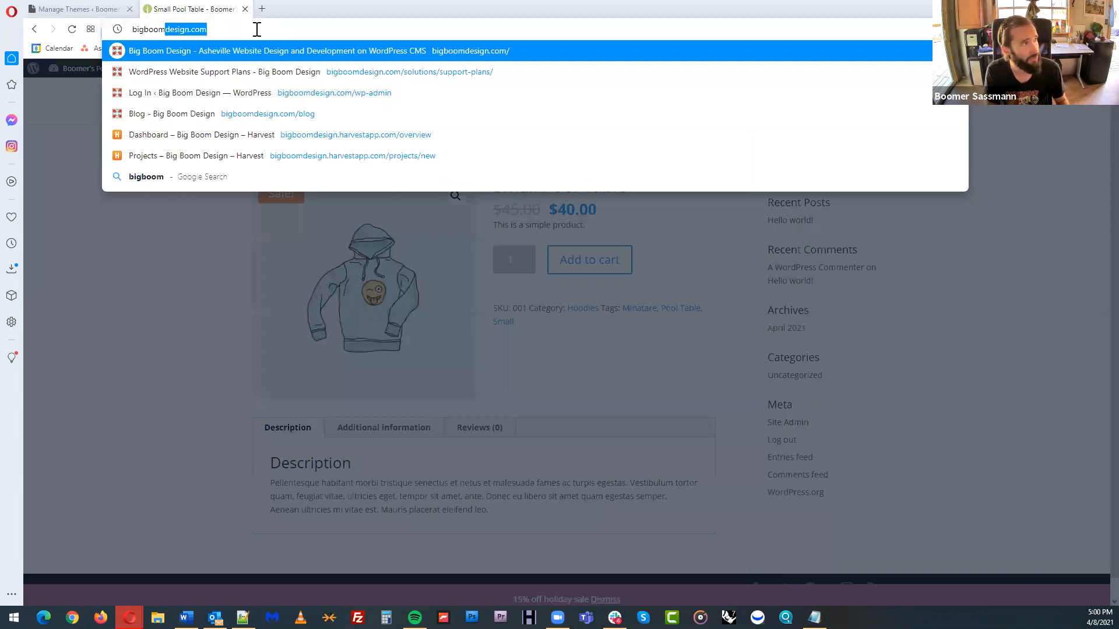
key("Return")
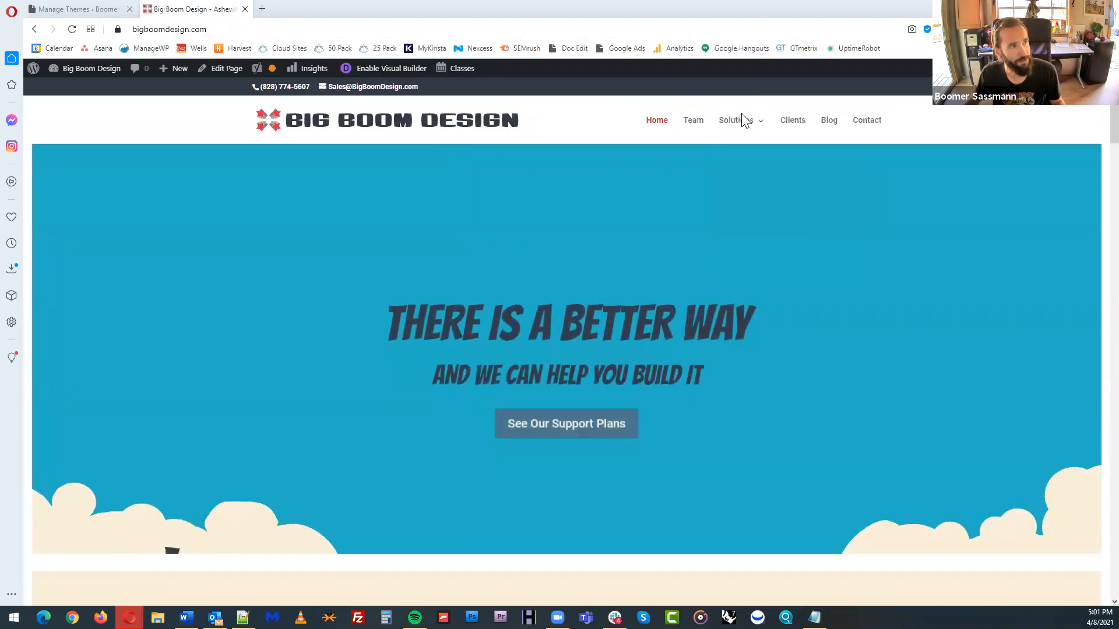
mouse_move(744, 120)
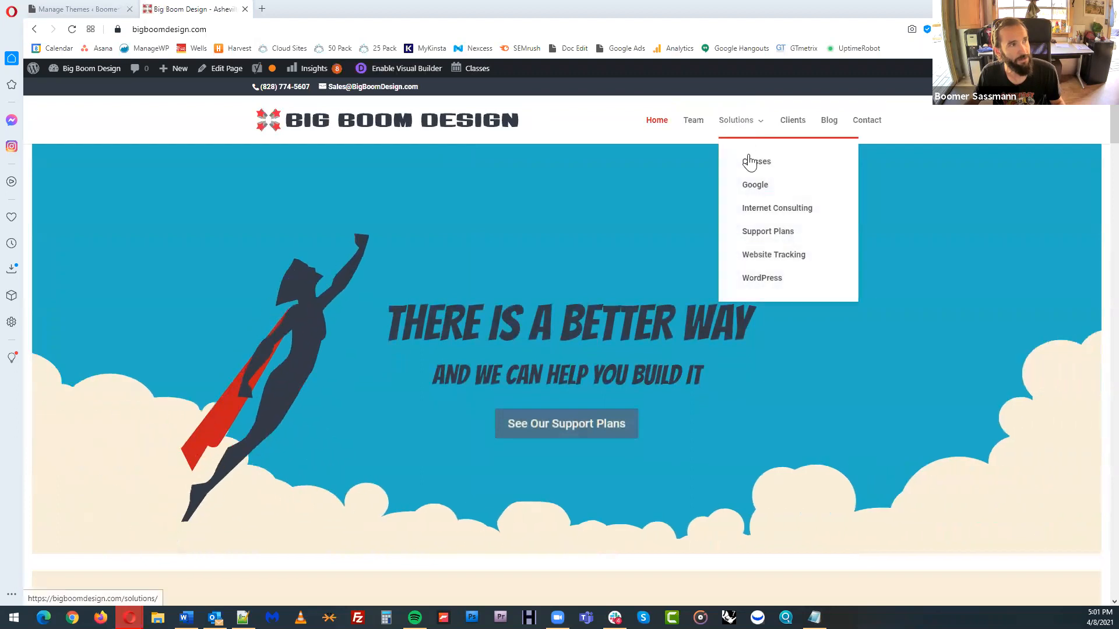
left_click(755, 164)
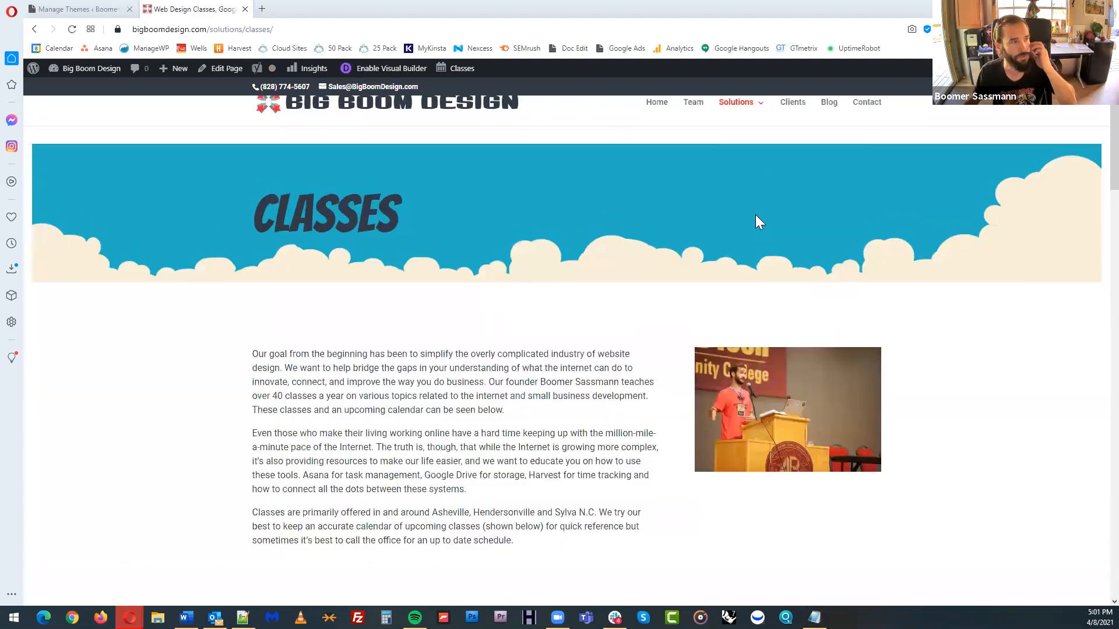
scroll(753, 192, "down", 10)
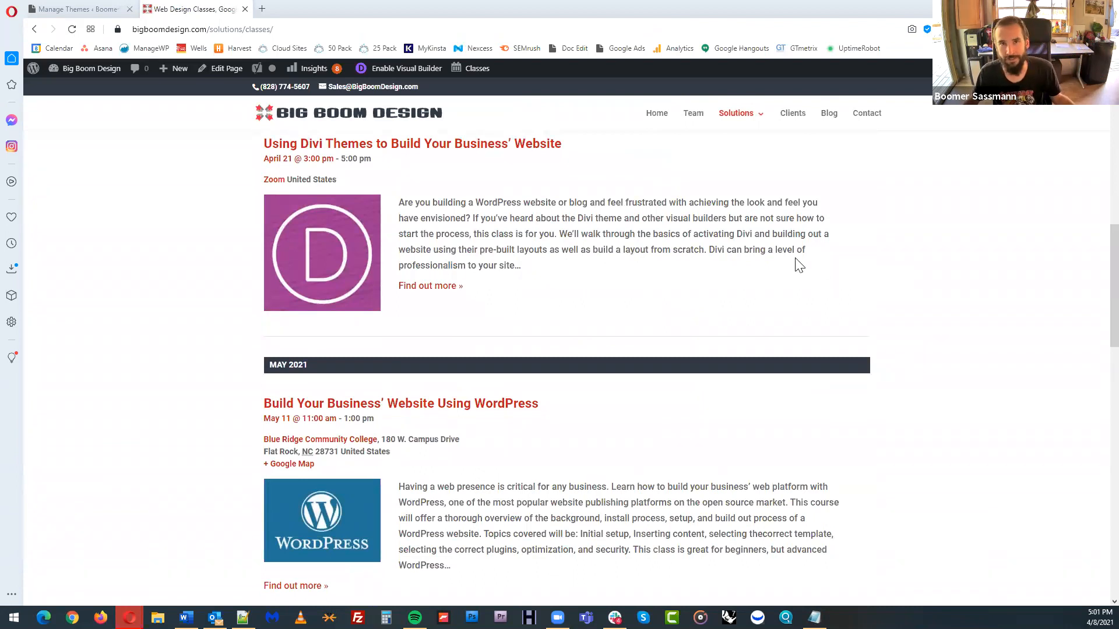
scroll(799, 268, "down", 5)
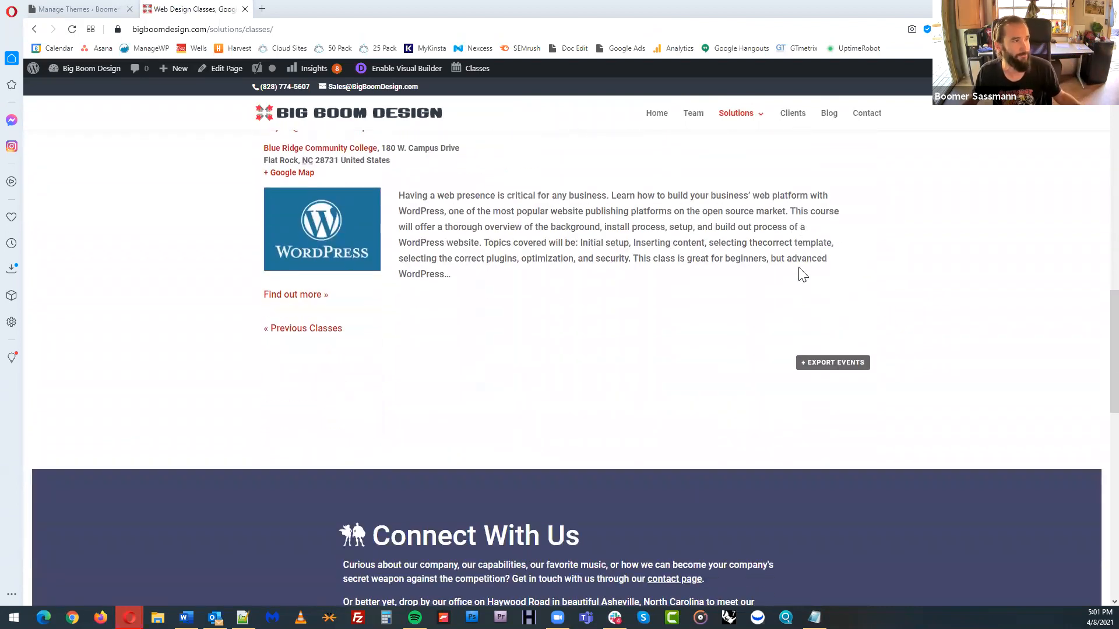
scroll(803, 272, "up", 5)
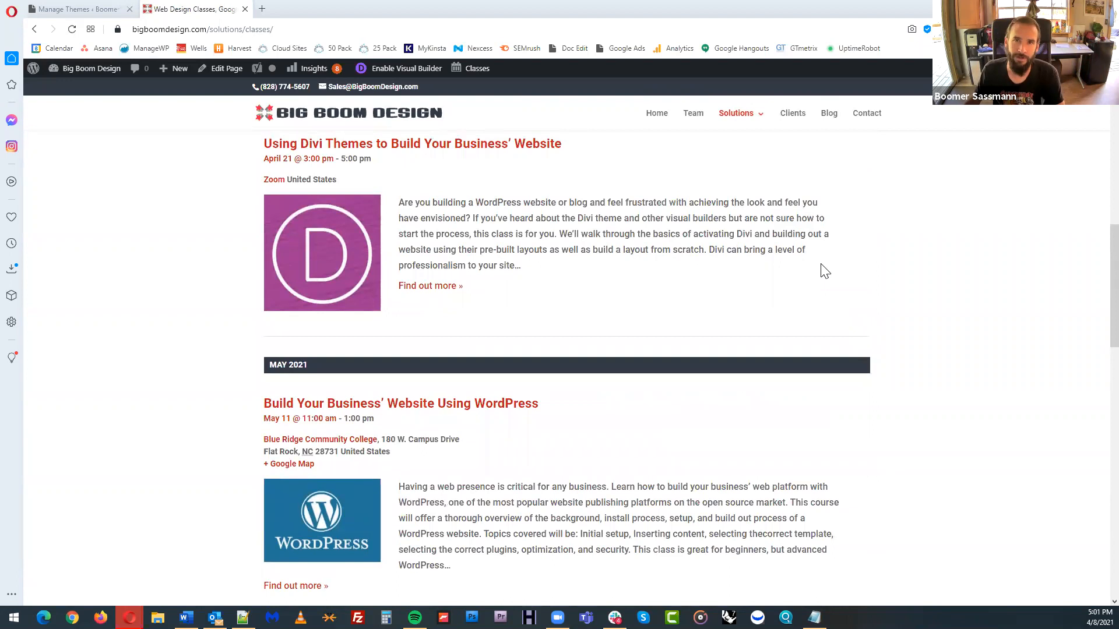
scroll(825, 271, "up", 5)
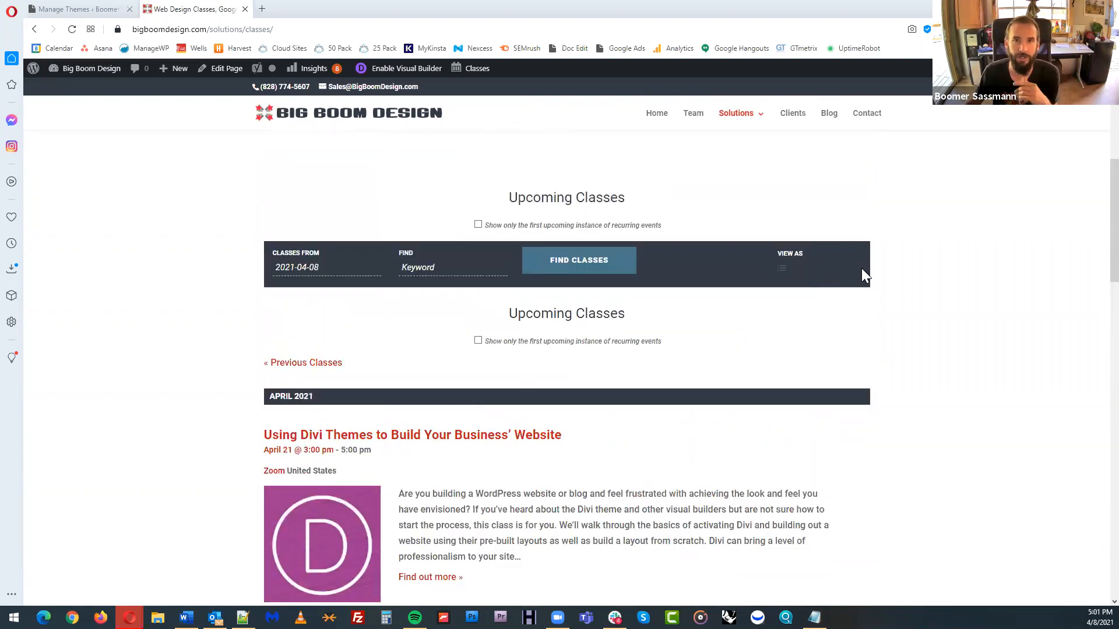